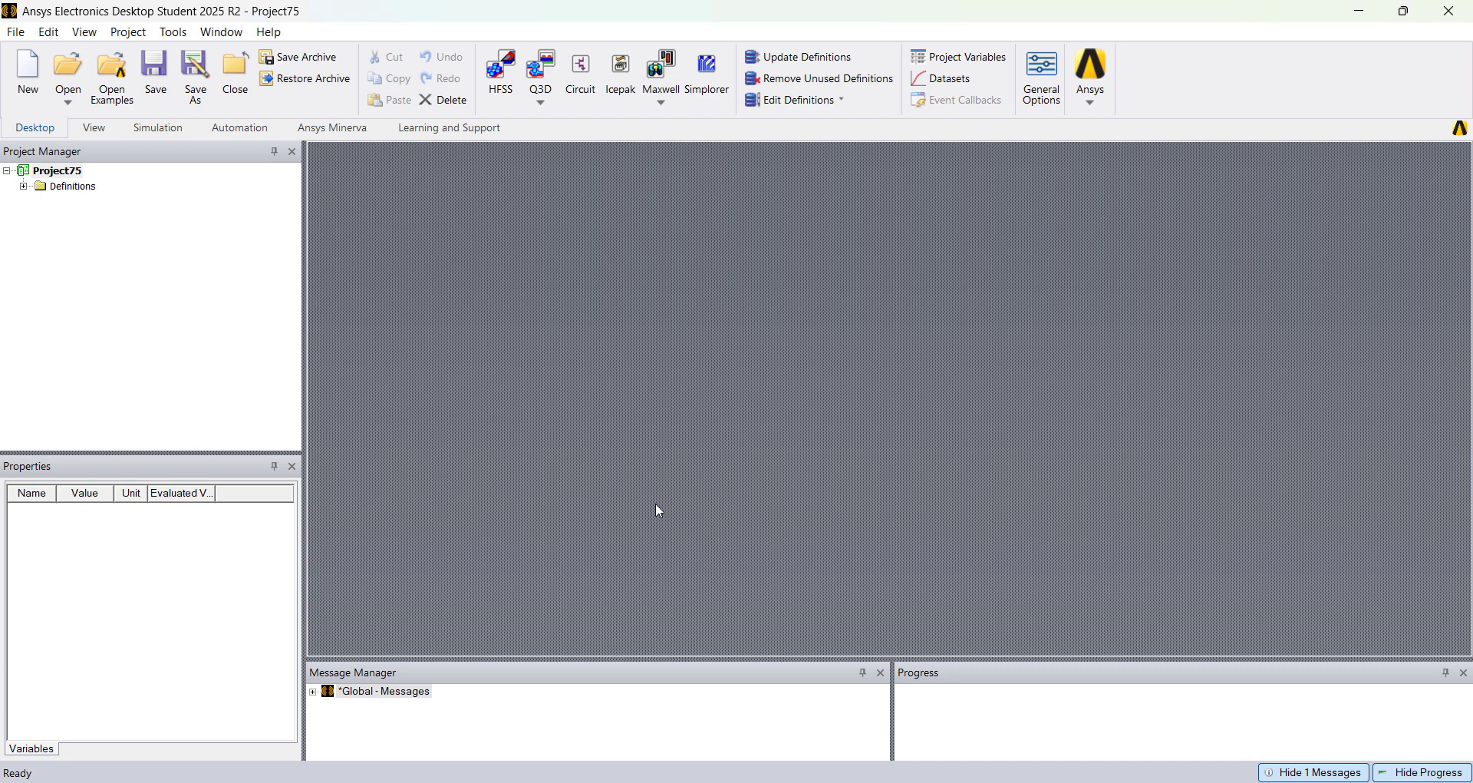
Step: Insert a new 2D Extractor design, 2DExtractorDesign1, from the Q3D design-type list
left_click(550, 113)
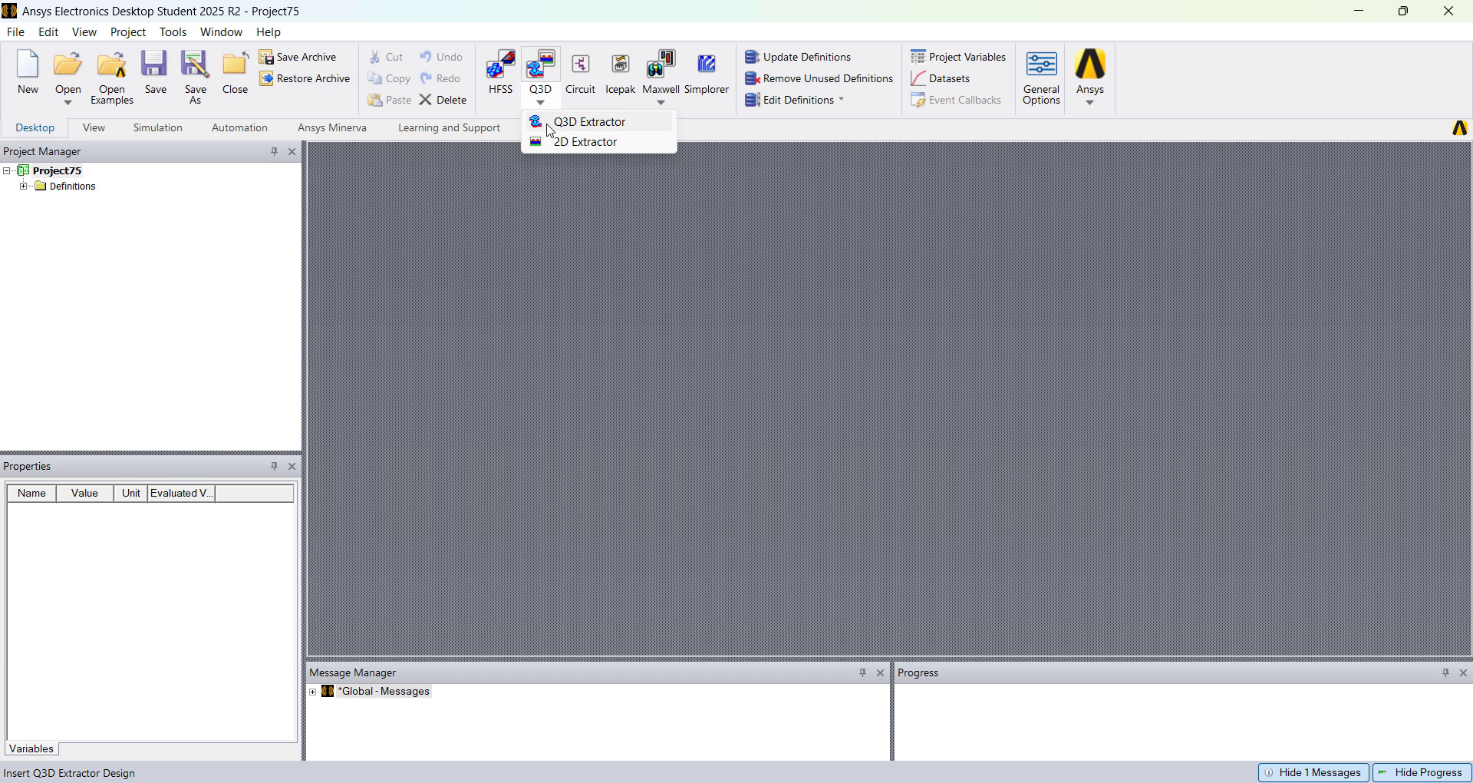
left_click(564, 144)
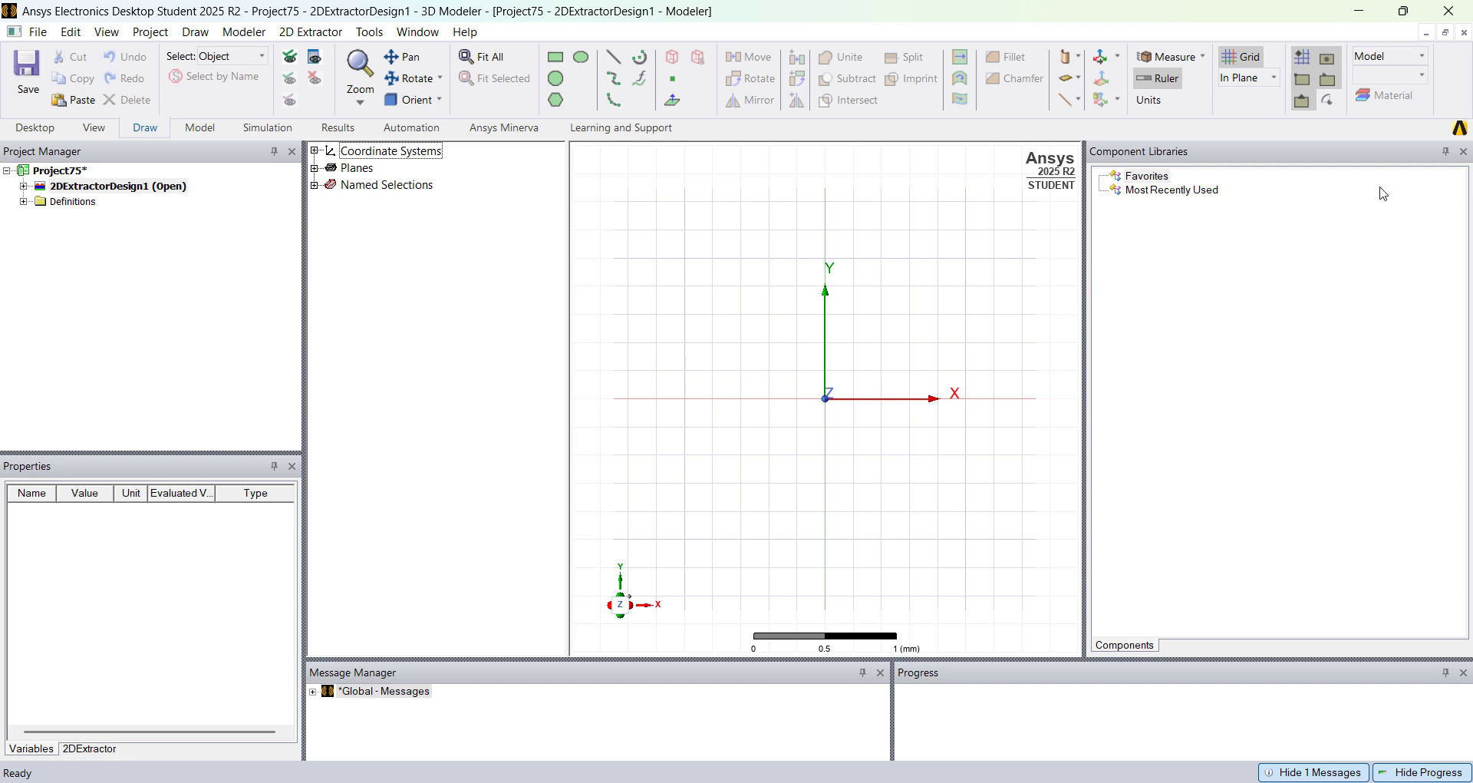
Step: Close Component Libraries and draw Rectangle1 from the origin, roughly 1.3 mm wide
left_click(1463, 153)
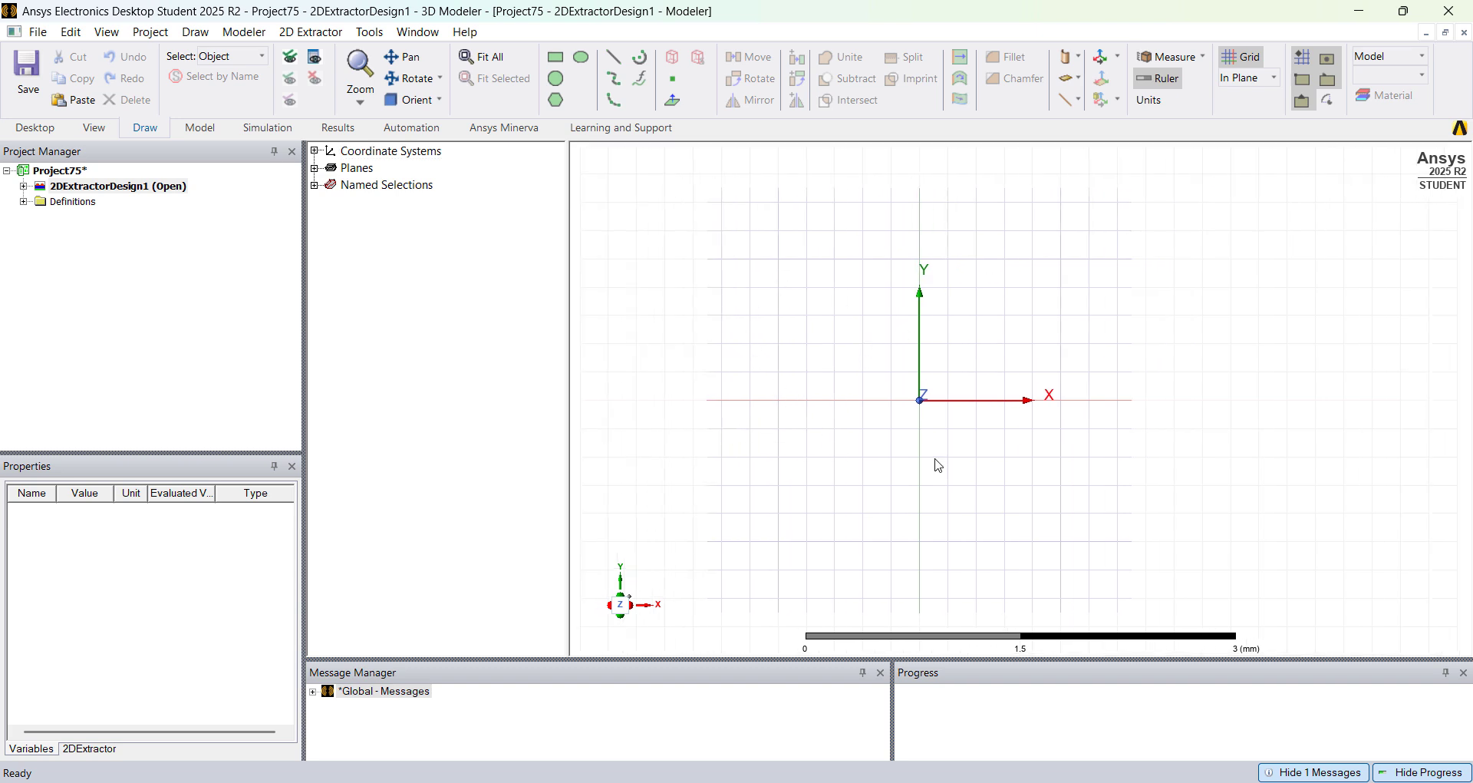
left_click(558, 61)
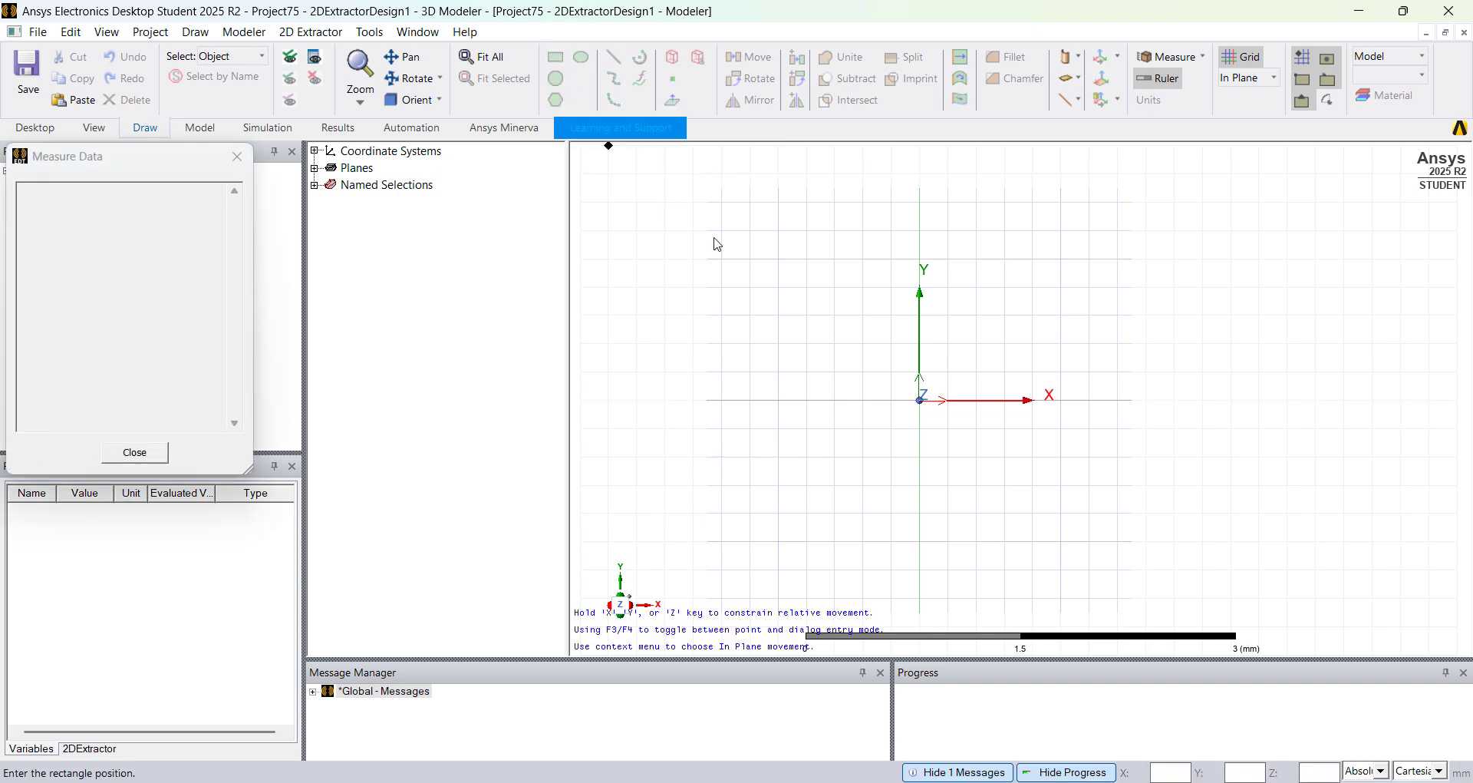
left_click(930, 402)
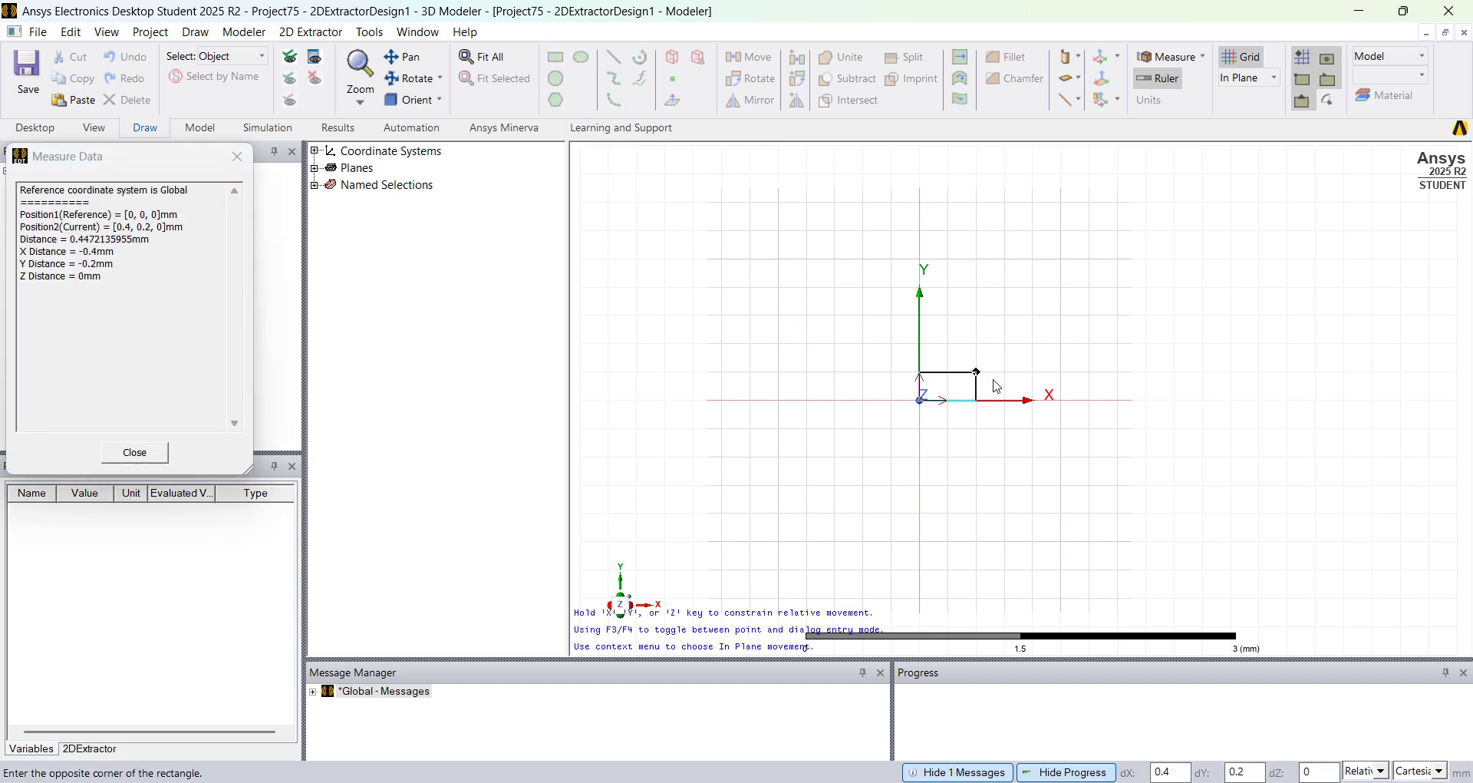
left_click(1045, 391)
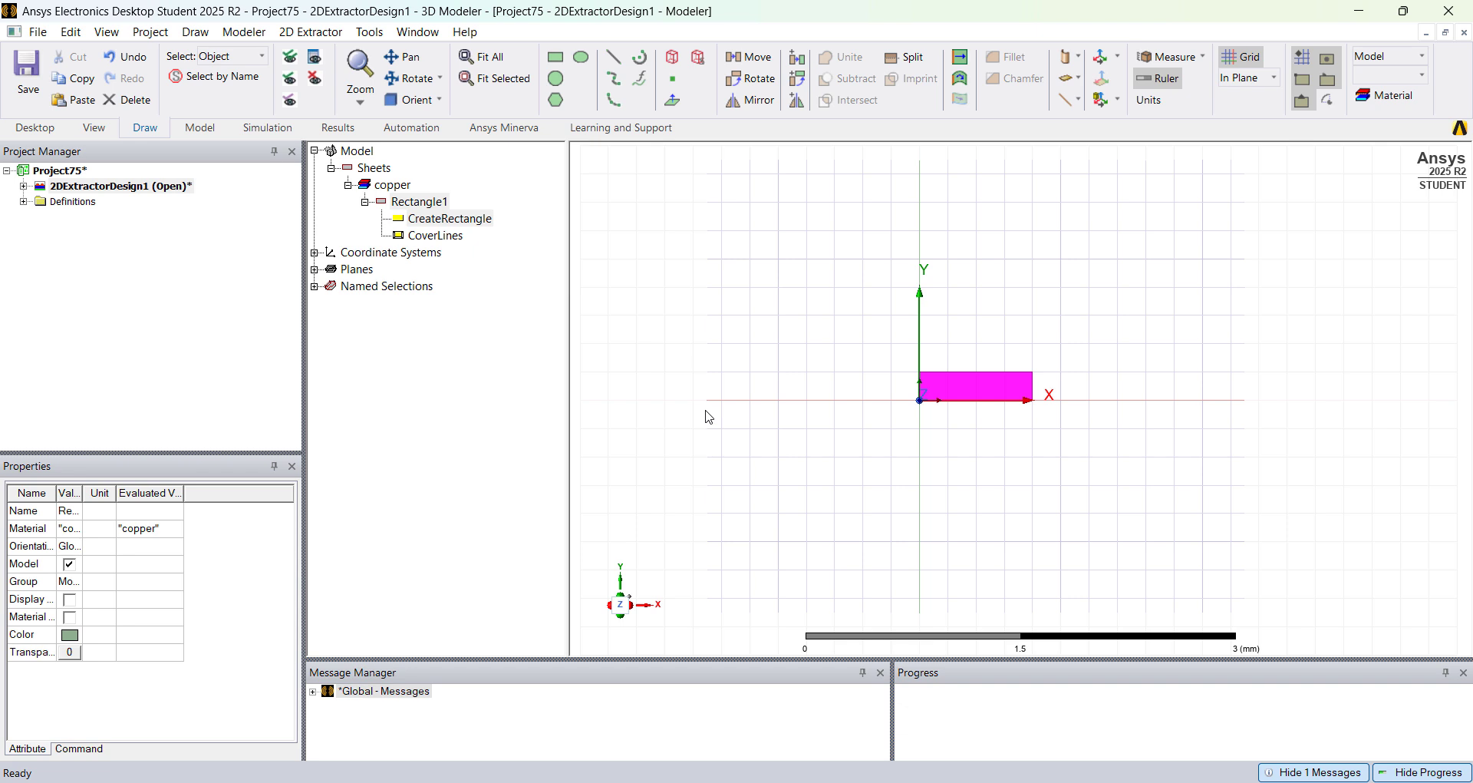
Step: Set the rectangle position to separation/2,0,0 and define separation as 0.2mm
left_click(473, 222)
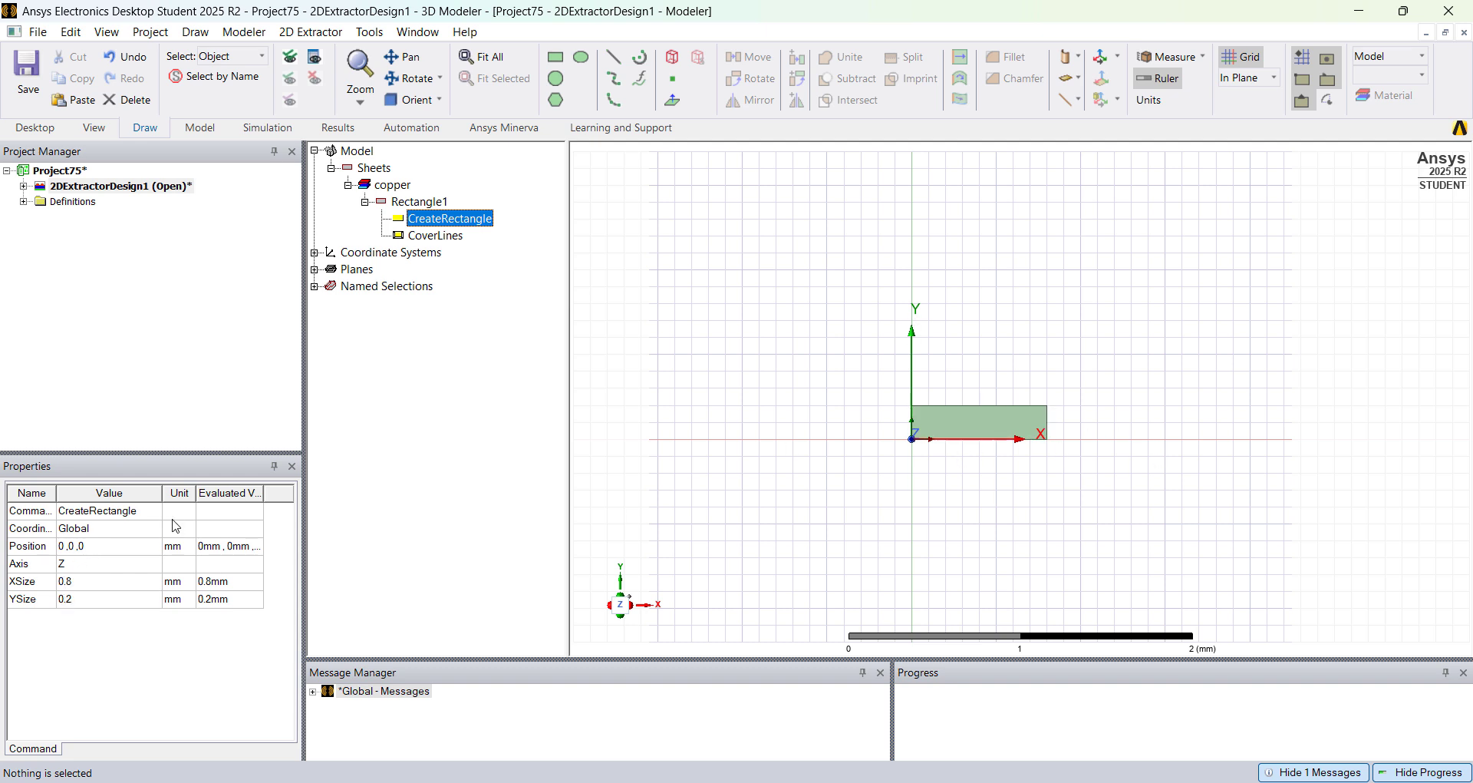
left_click(71, 547)
left_click(64, 546)
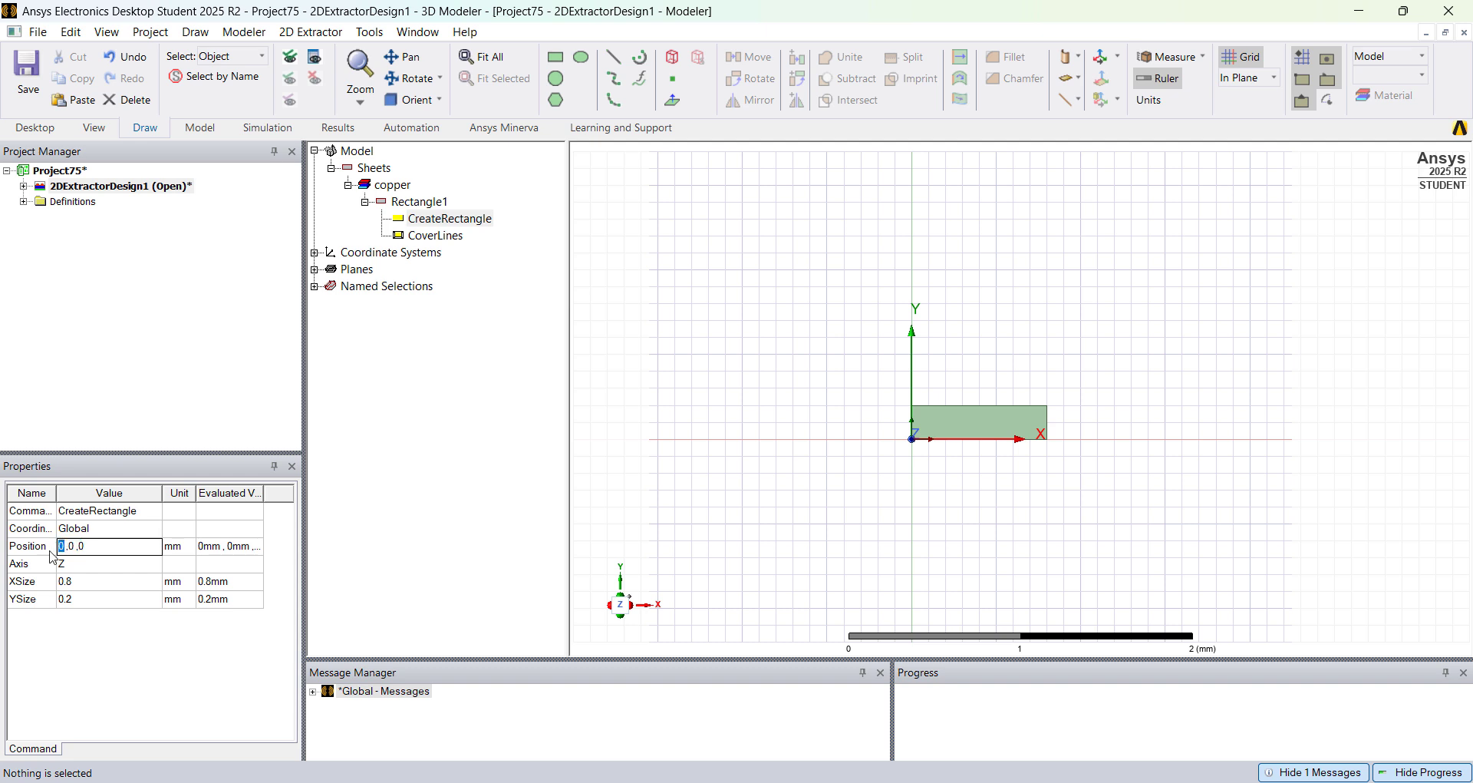
type("separation/2")
key("Return")
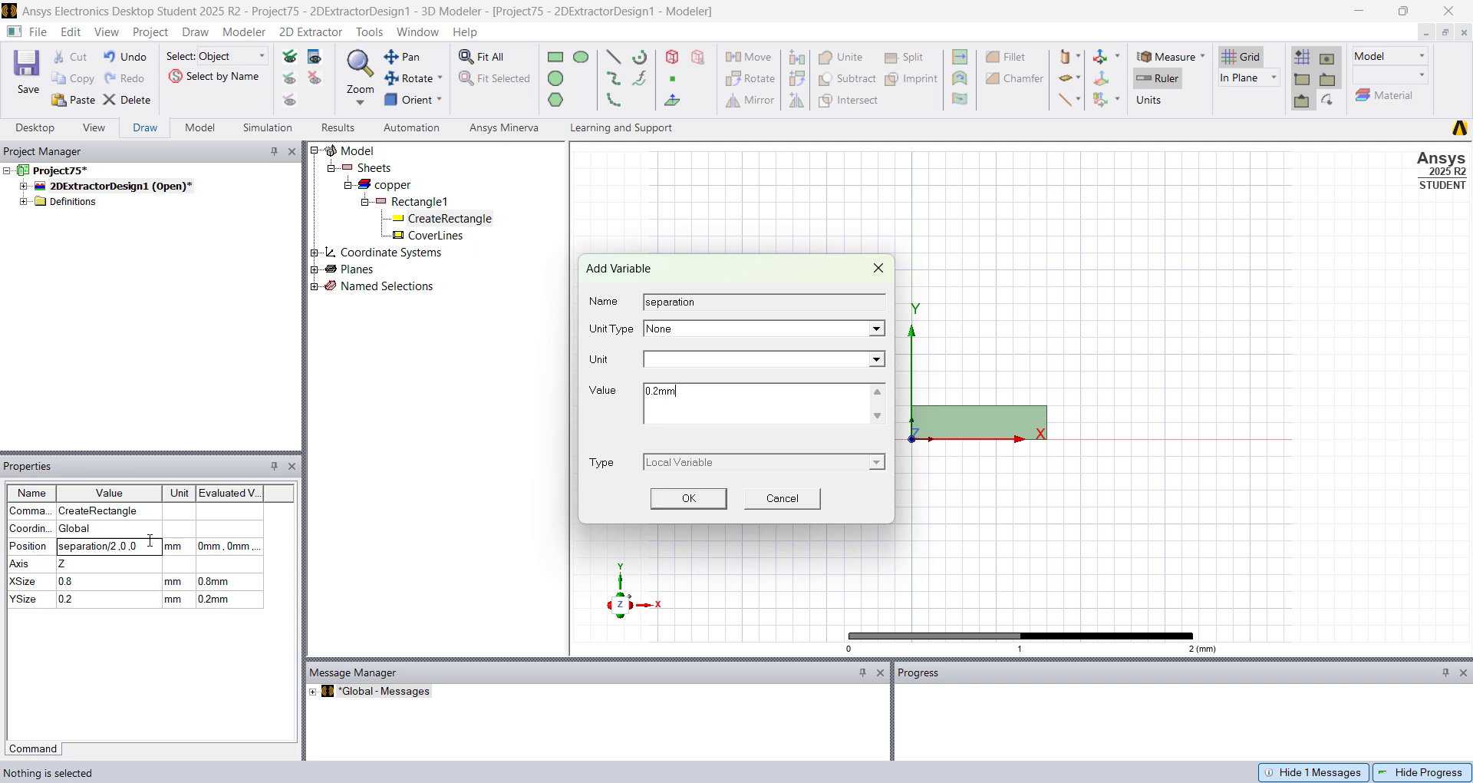
key("Return")
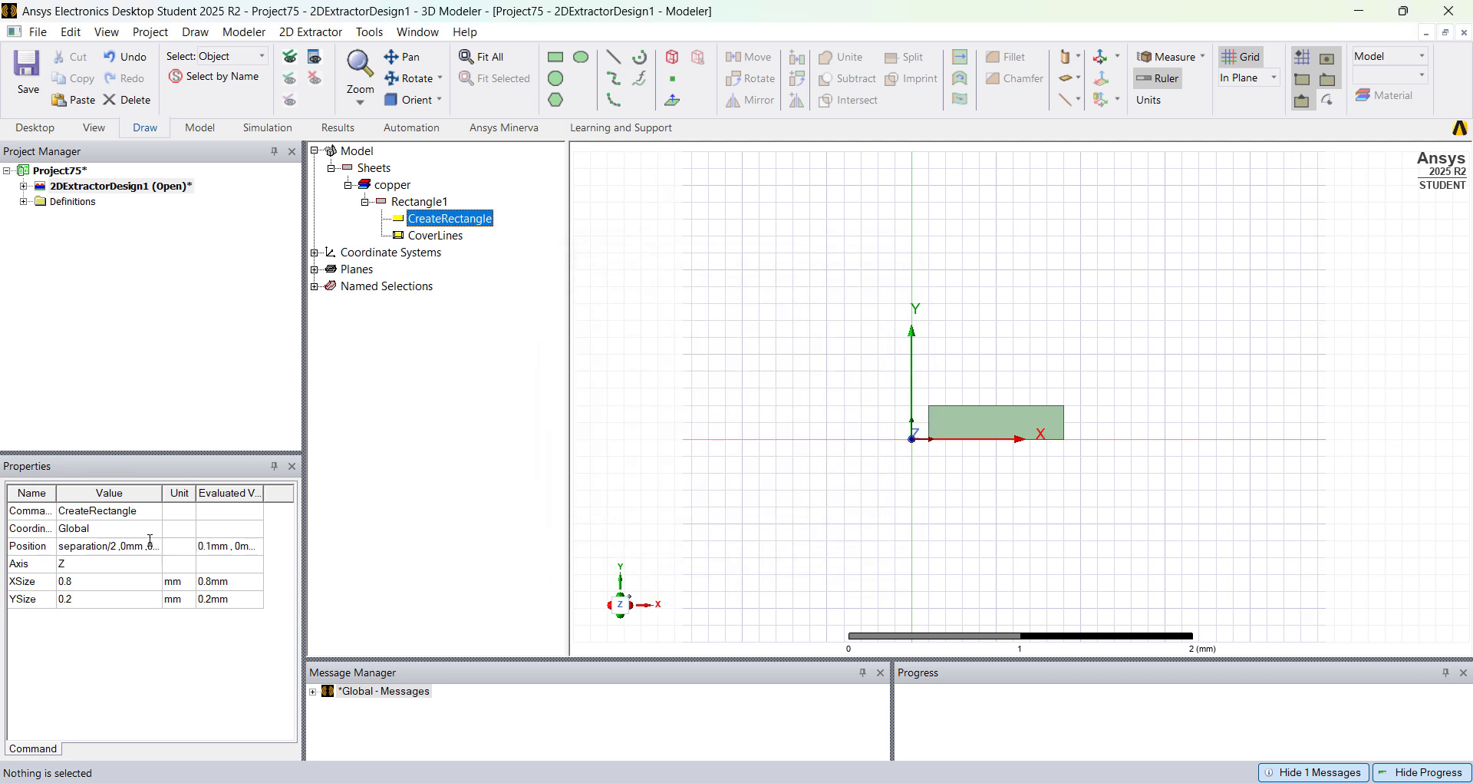
Step: Size the rectangle to XSize 0.2 mm and YSize 0.035 mm
left_click(92, 582)
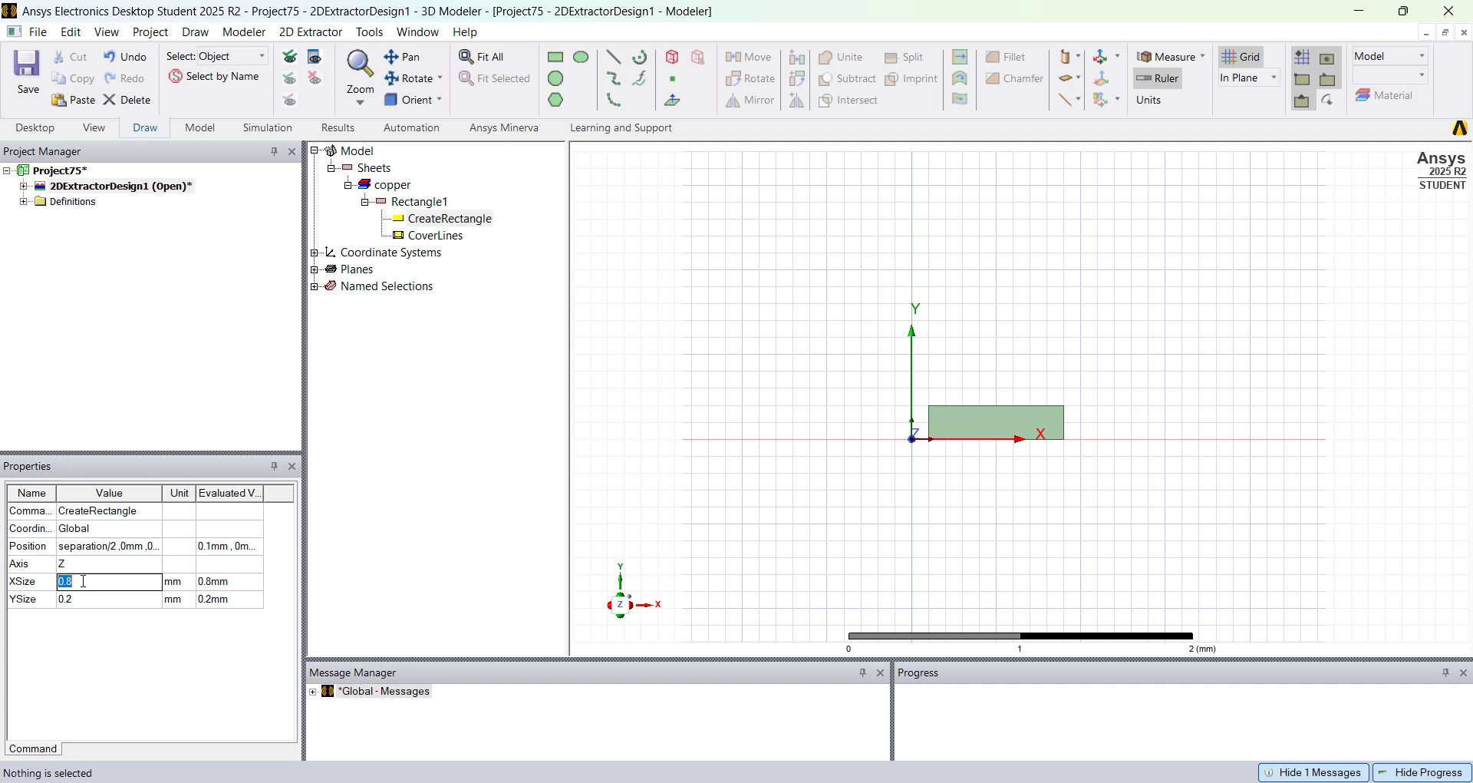
left_click(97, 601)
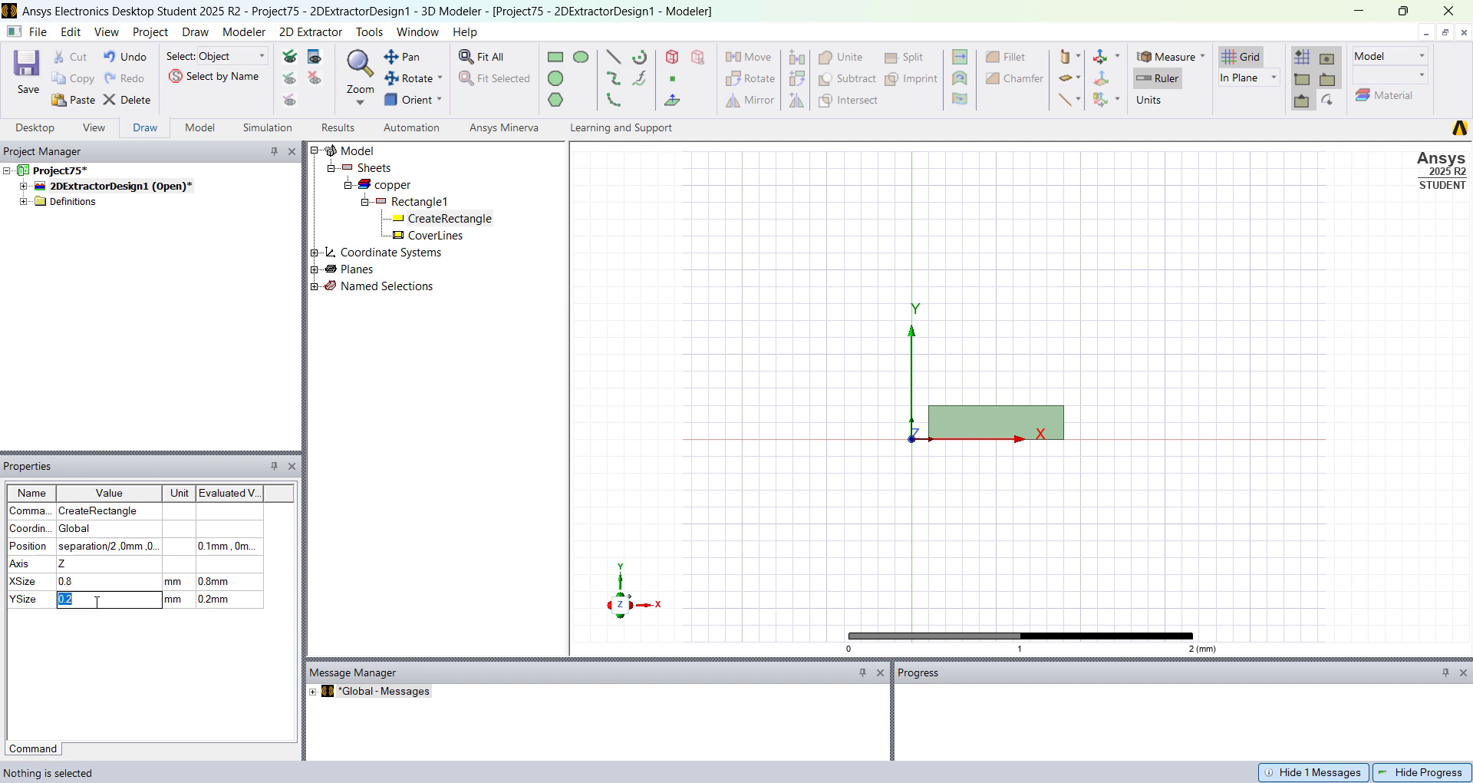
type("0.035")
key("Return")
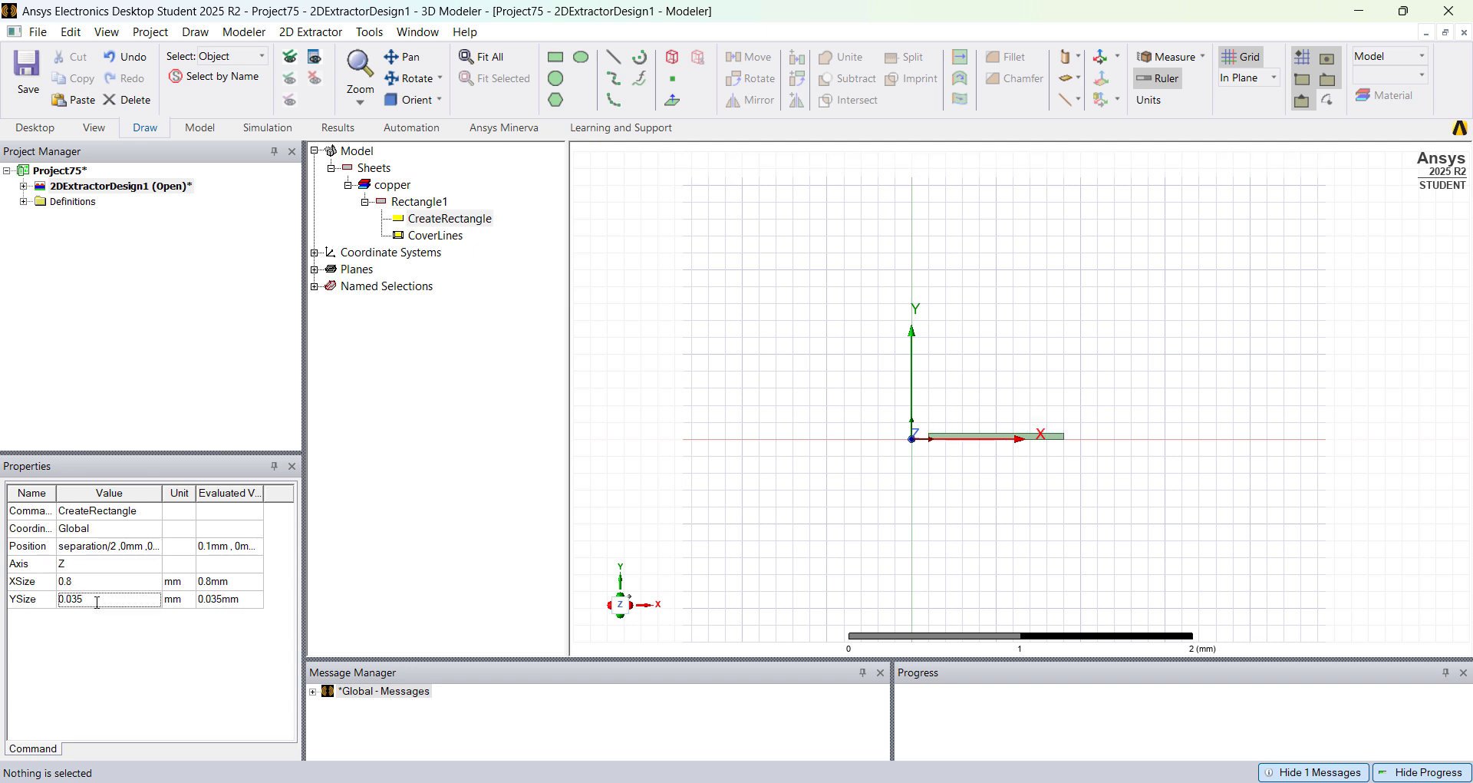
left_click(111, 581)
type("0.2")
key("Return")
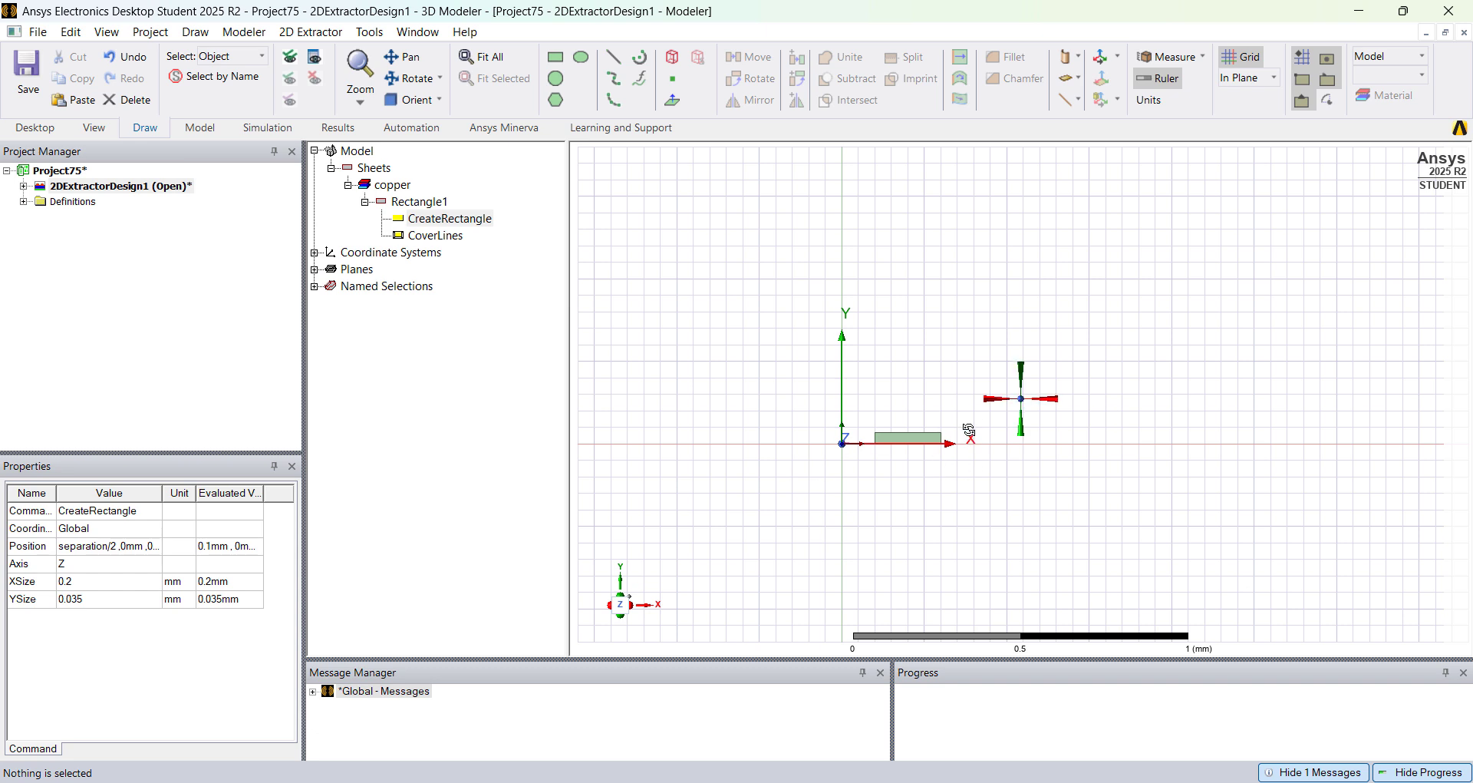
Step: Turn on Material Appearance so Rectangle1 shows in copper colour
left_click(418, 201)
left_click_drag(82, 491, 152, 492)
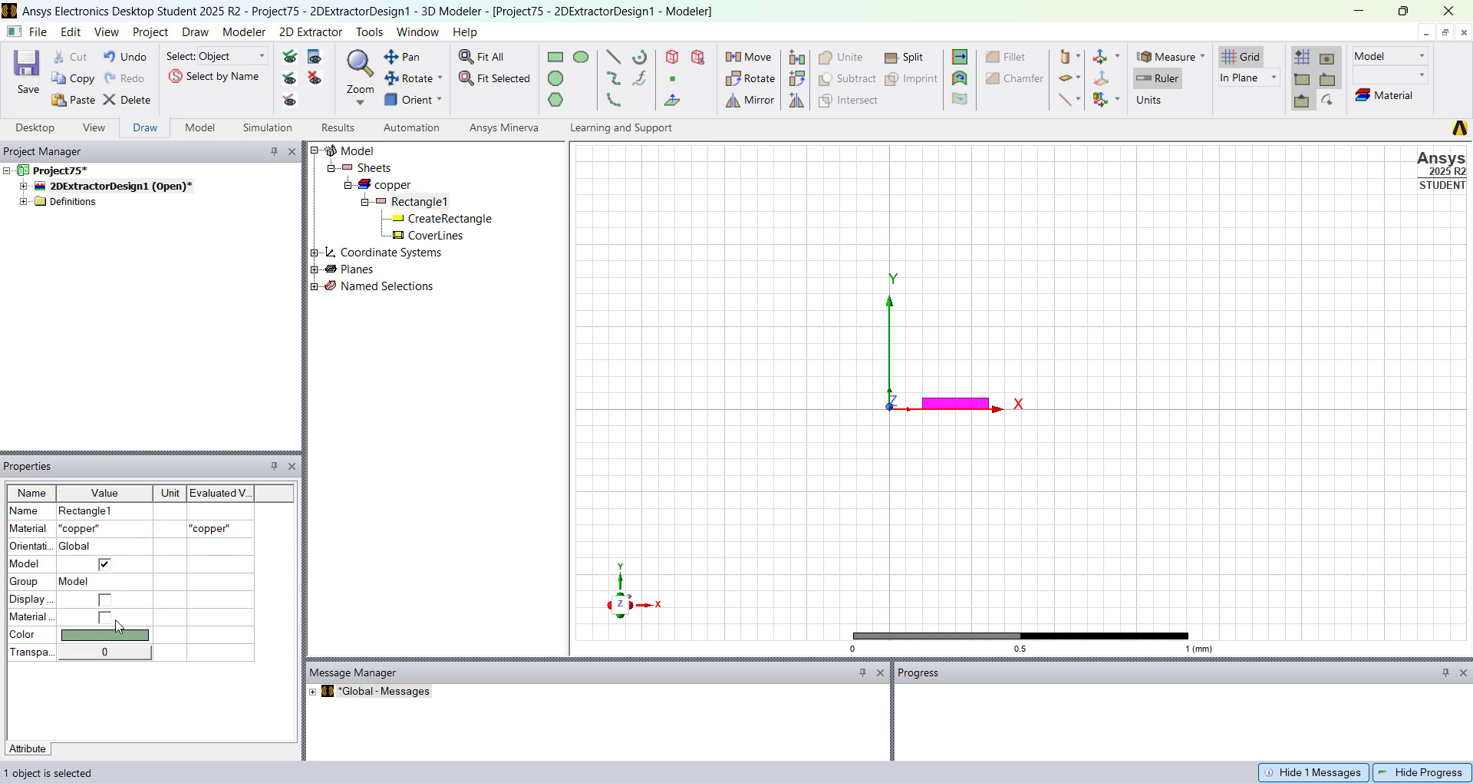
left_click(105, 599)
left_click_drag(56, 491, 97, 491)
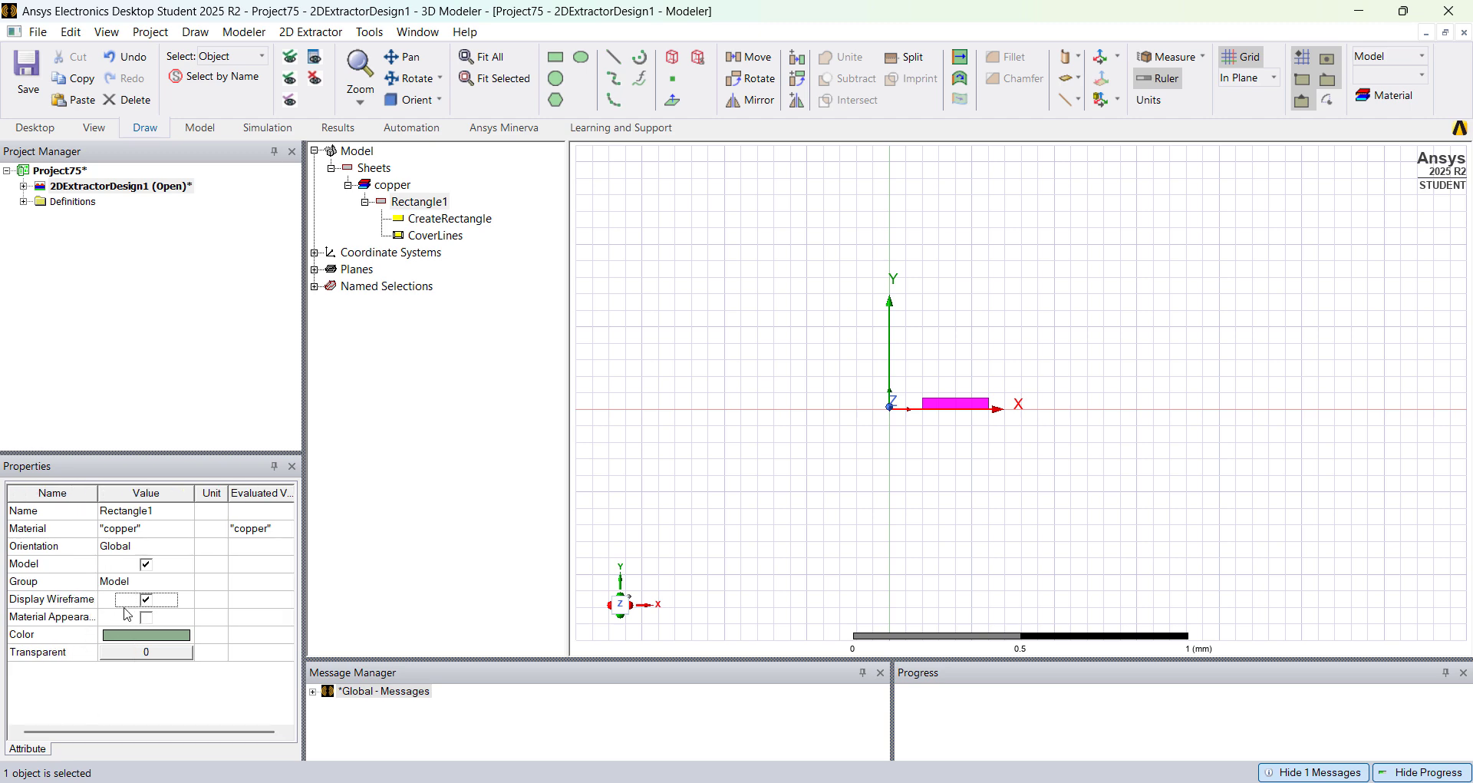
left_click(691, 486)
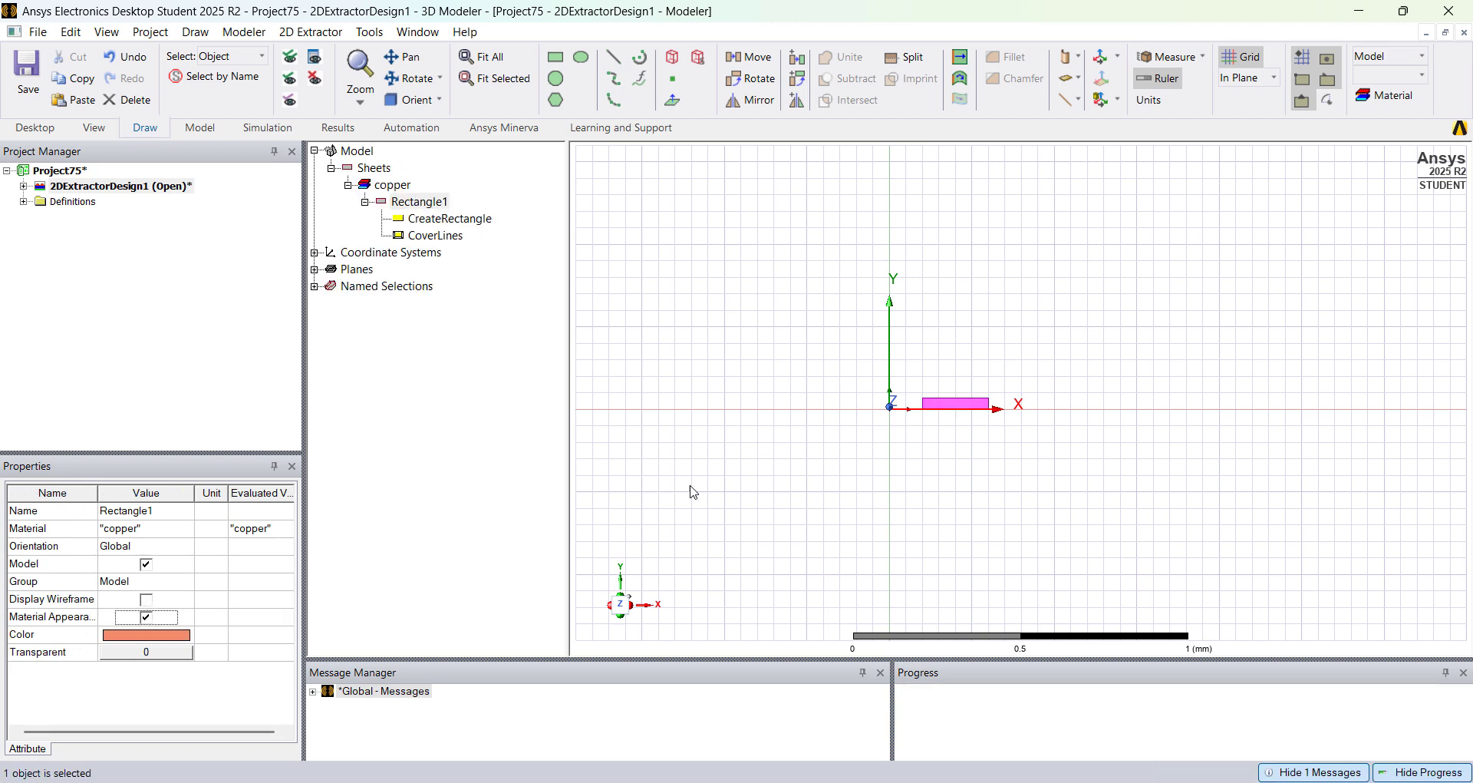
scroll(805, 404, "up", 3)
scroll(874, 490, "down", 2)
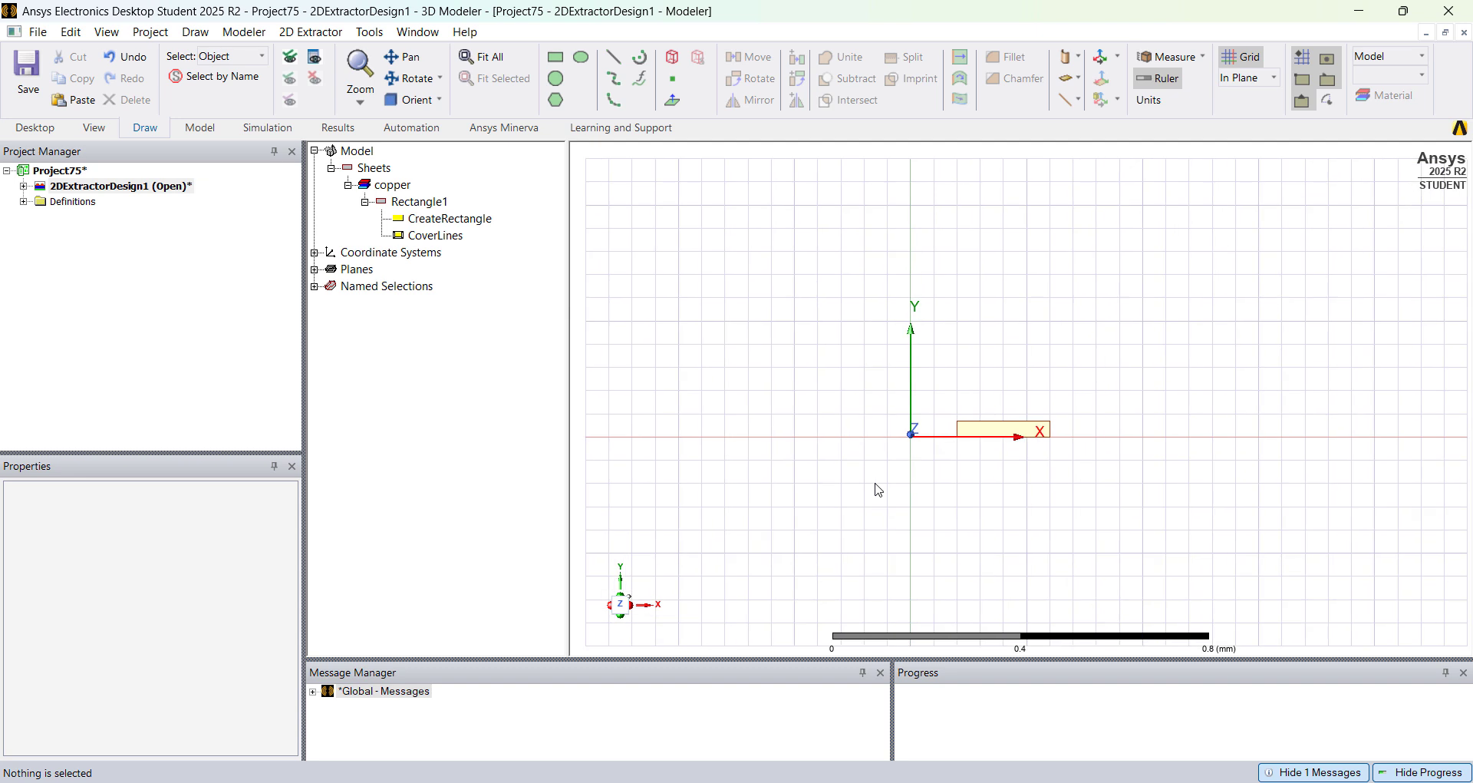
Step: Rename Rectangle1 to net_A
left_click(965, 432)
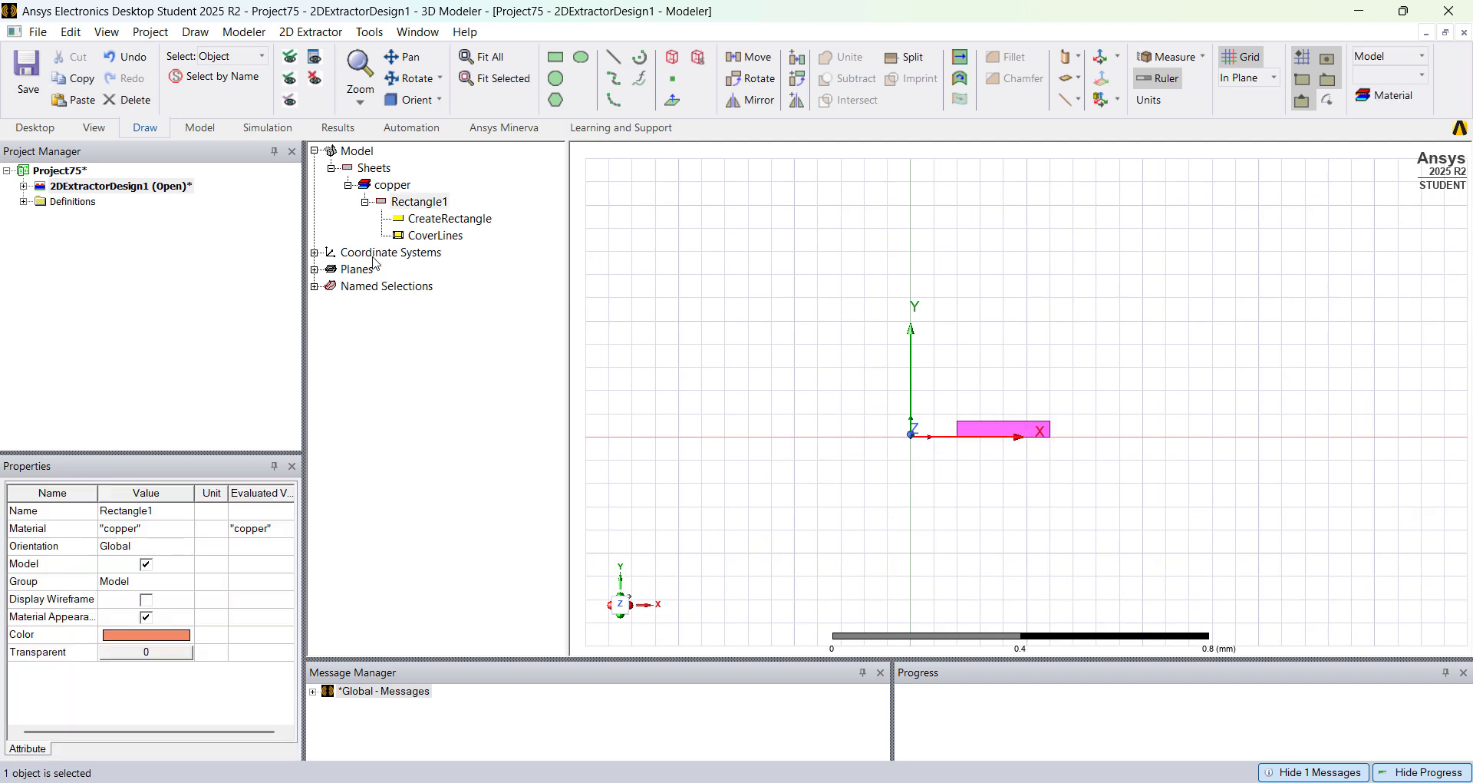
left_click(419, 201)
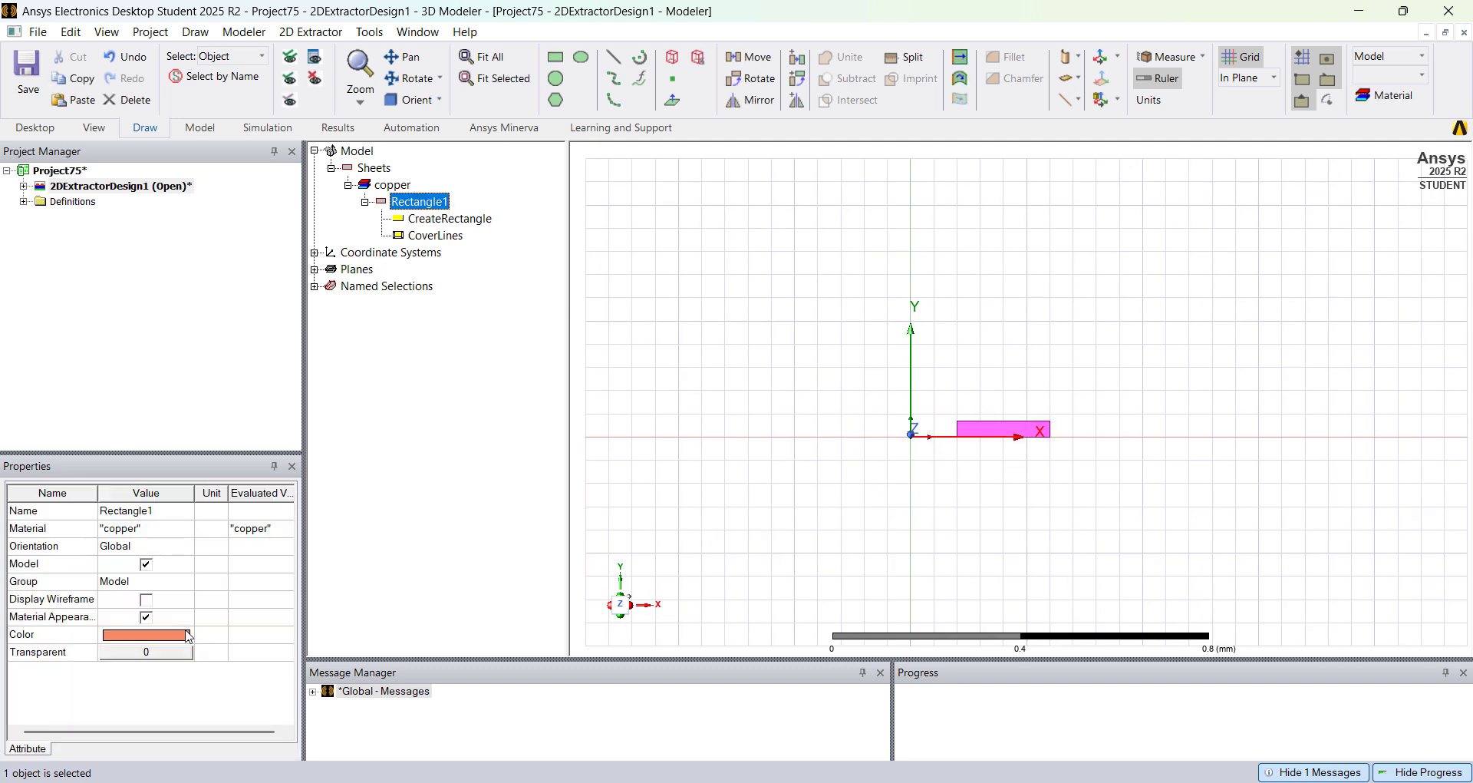
left_click(152, 514)
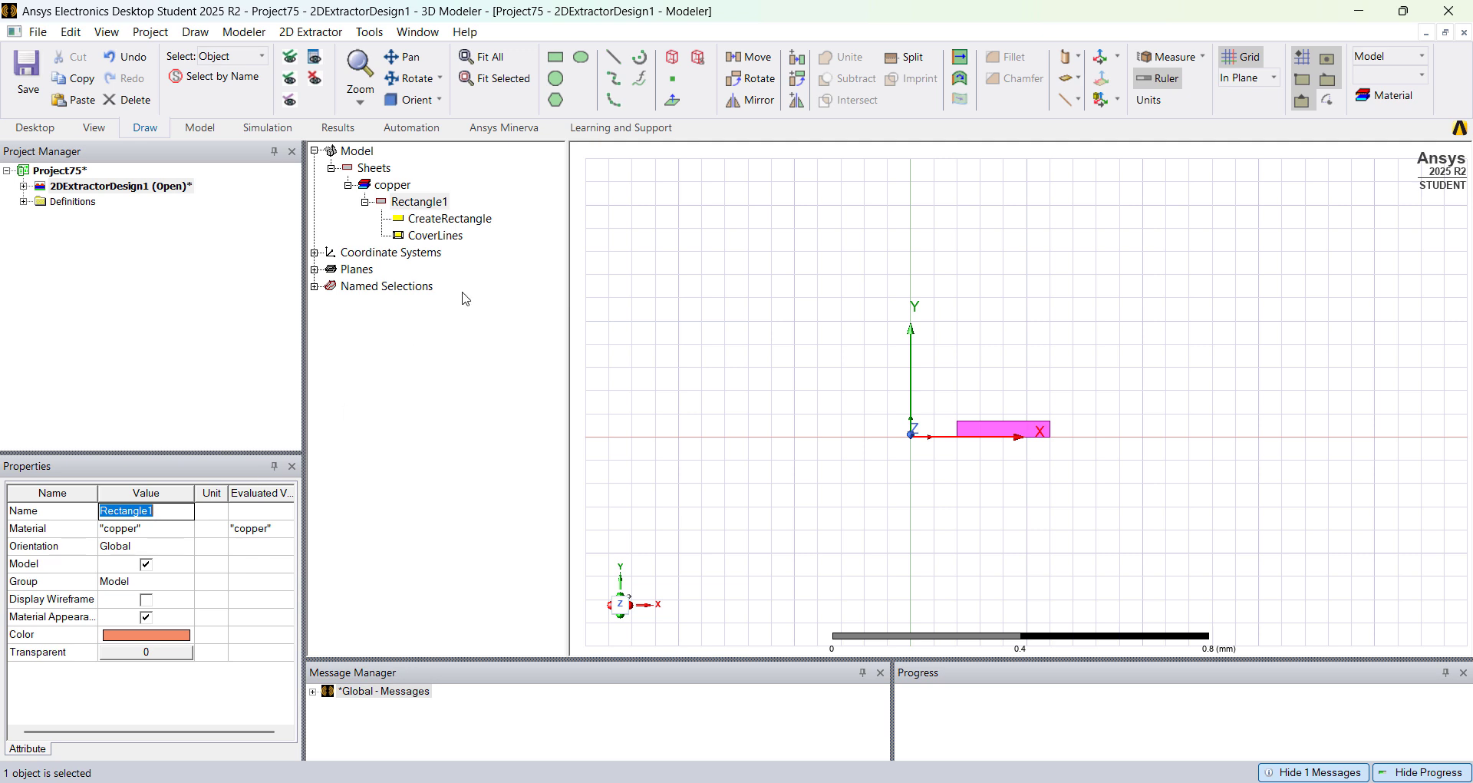
type("net_A")
key("Return")
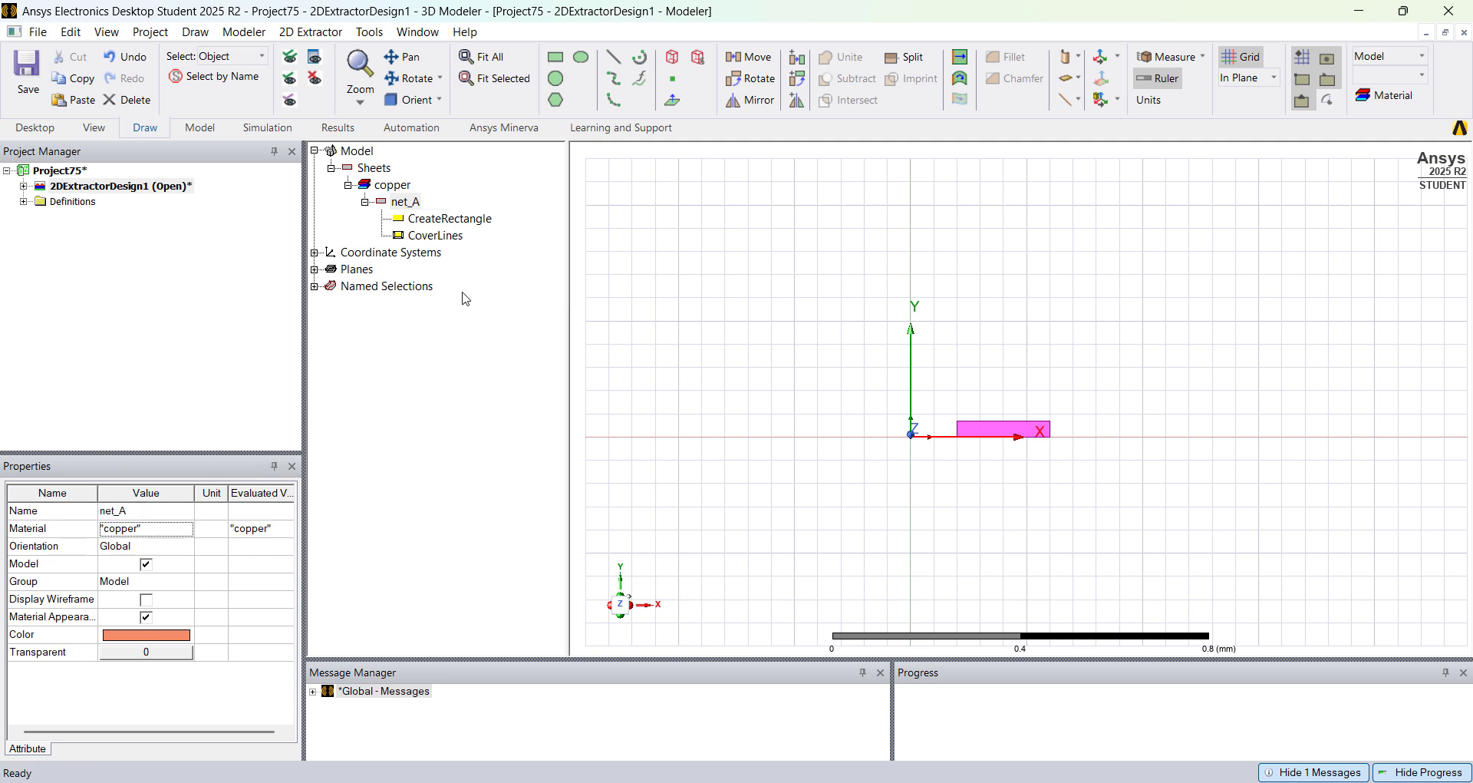
Step: Duplicate net_A by mirroring it about the origin to the left of the Y axis
right_click(414, 203)
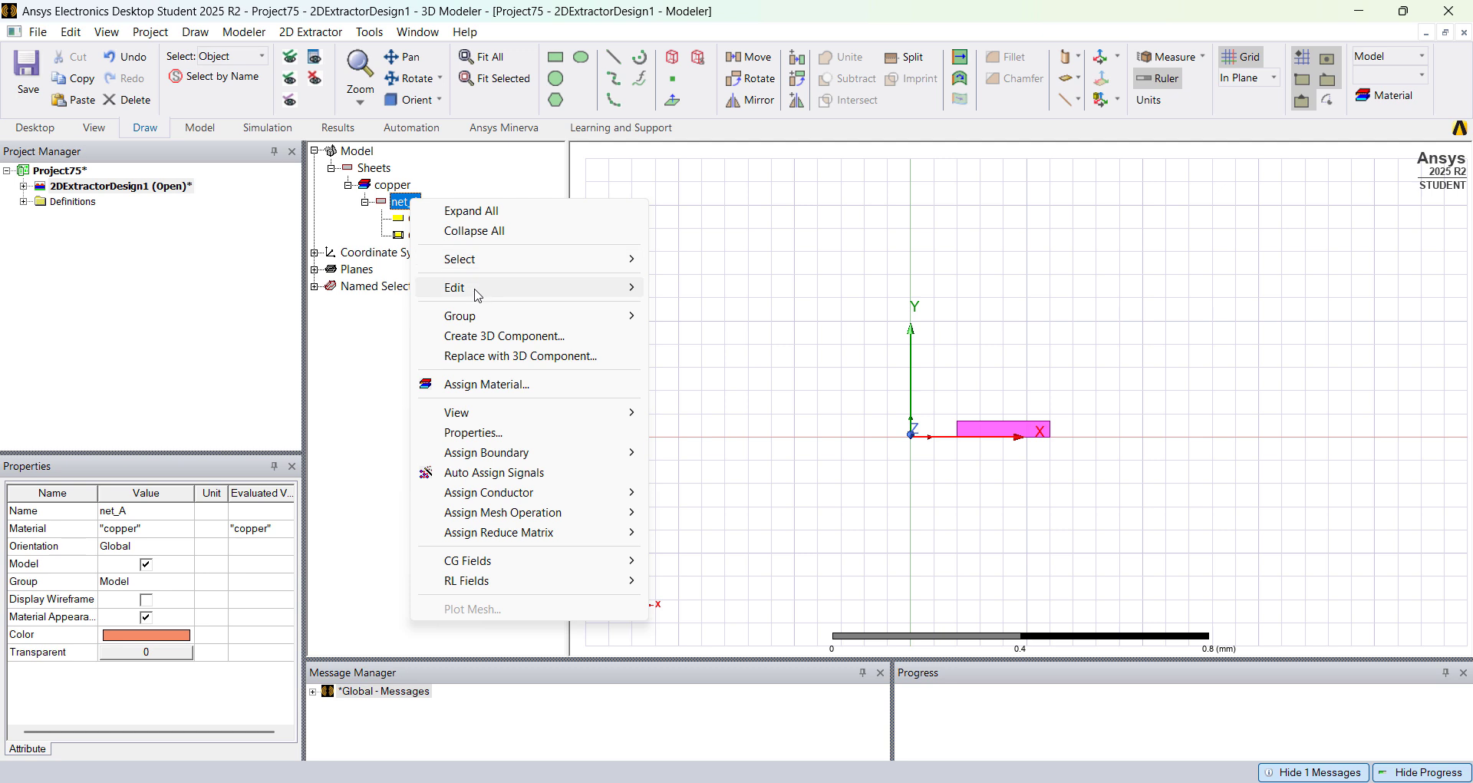
mouse_move(591, 289)
mouse_move(763, 408)
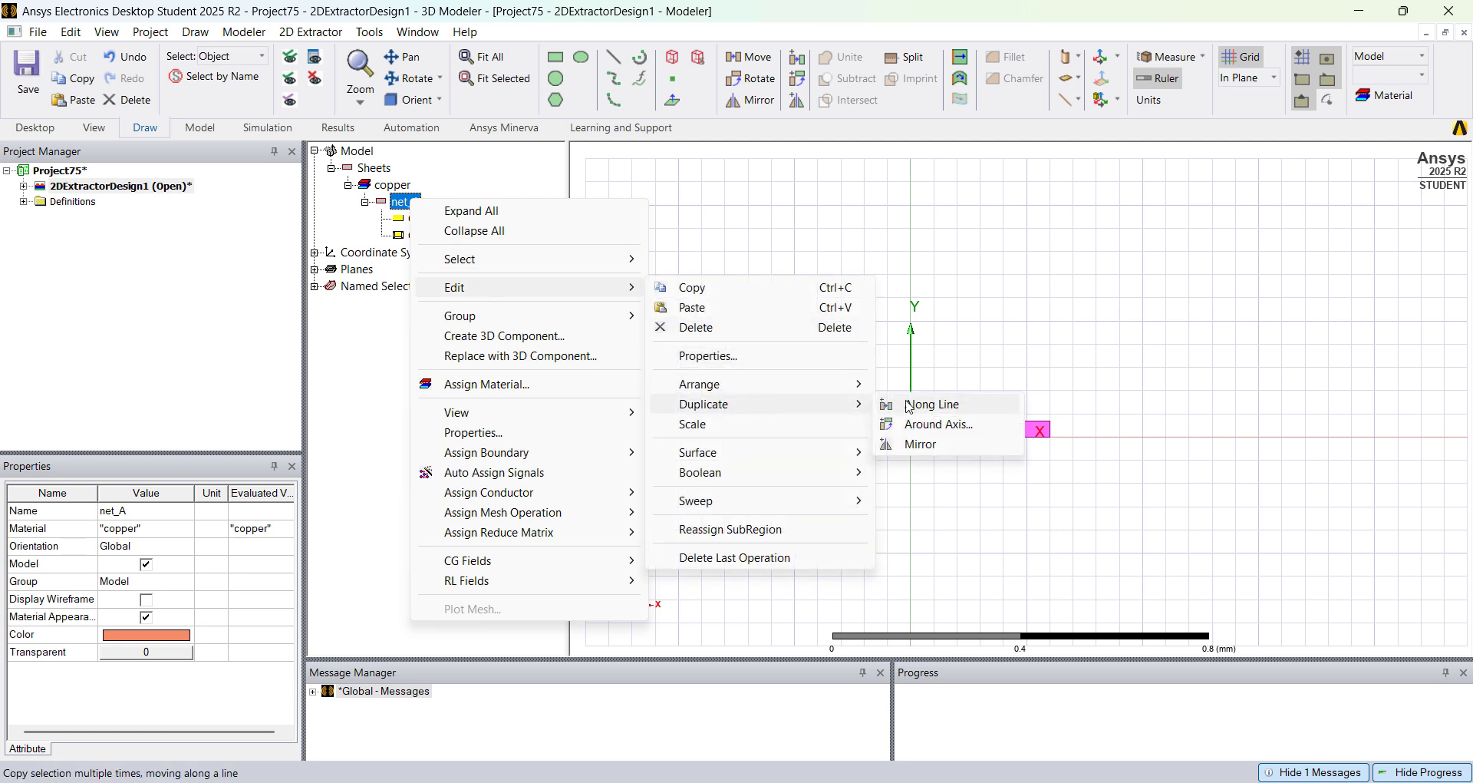
left_click(919, 445)
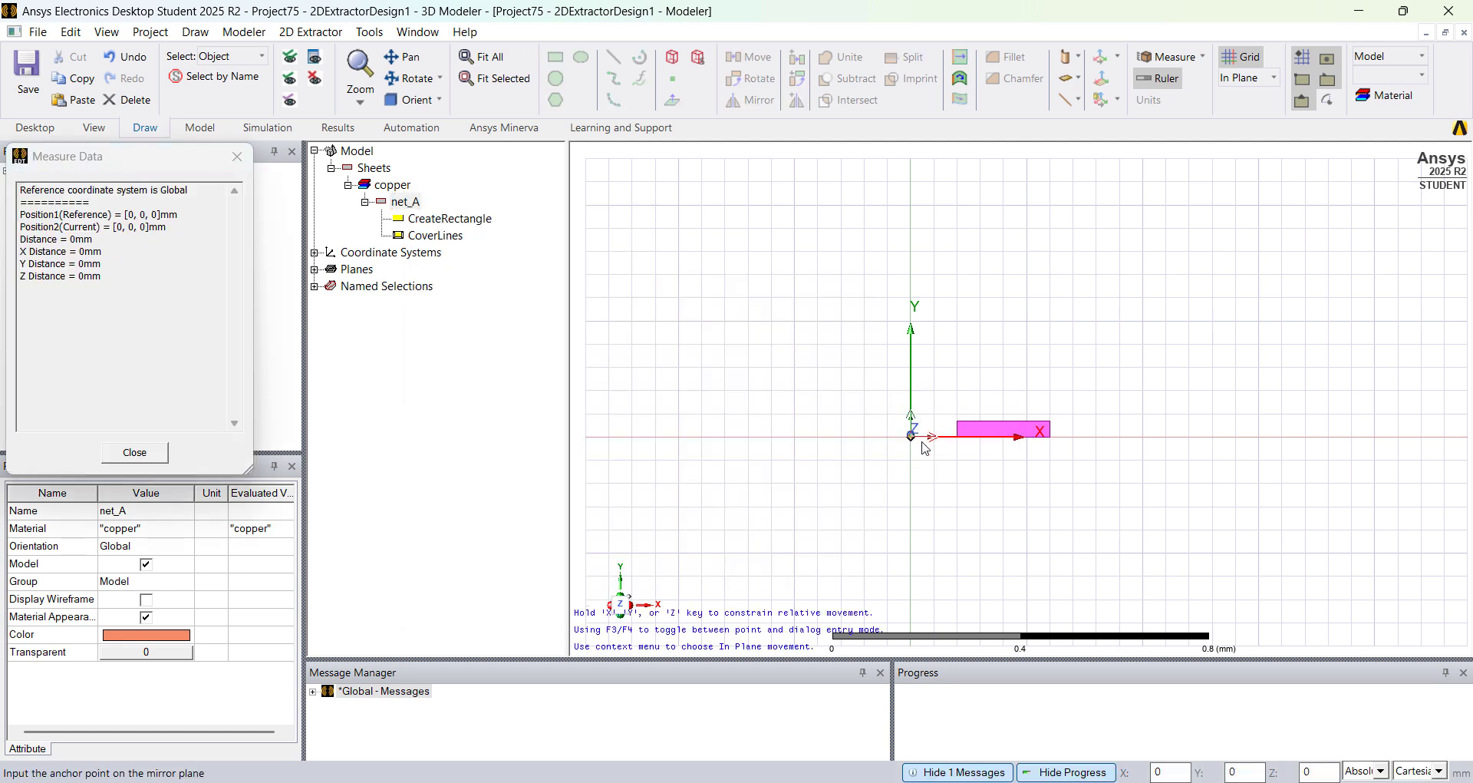
left_click(911, 436)
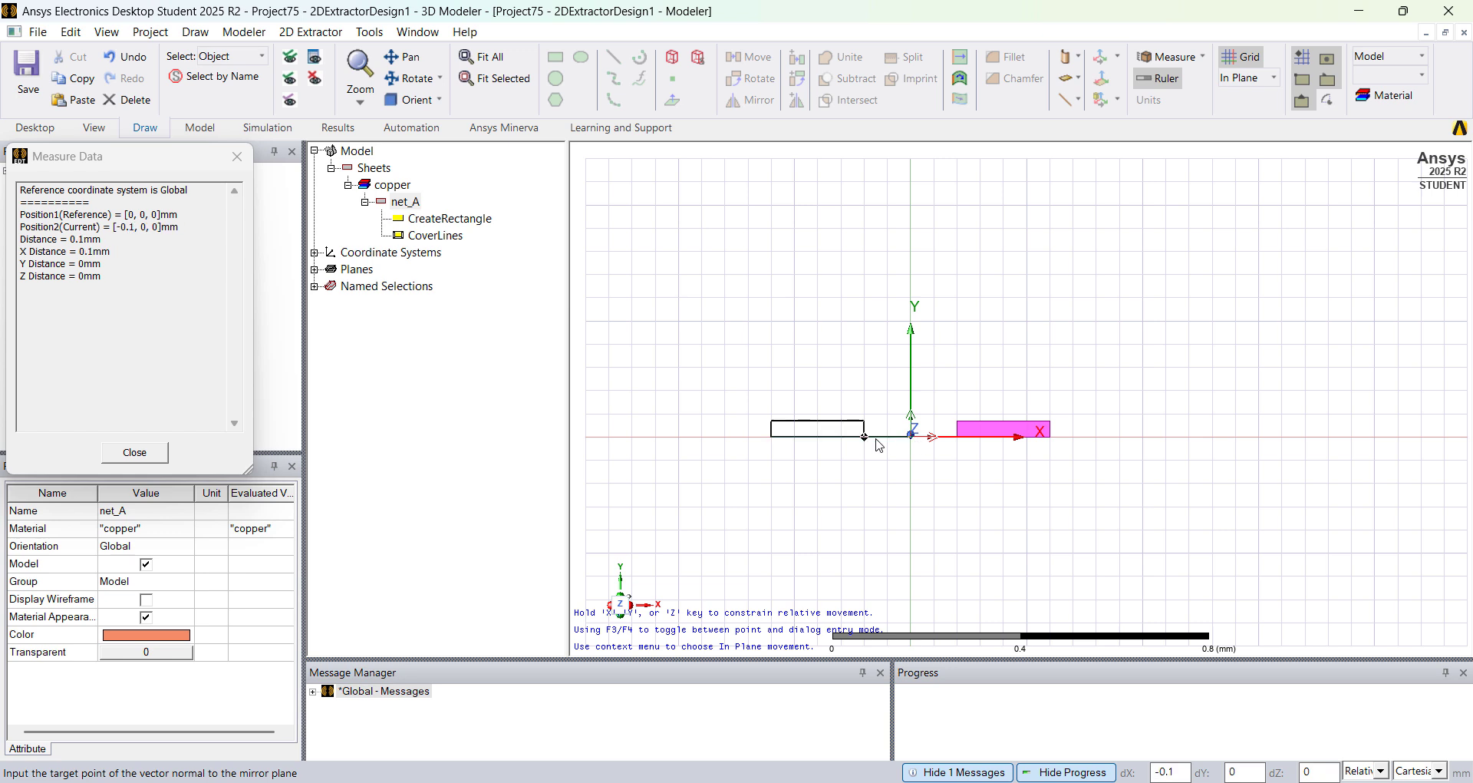
left_click(879, 445)
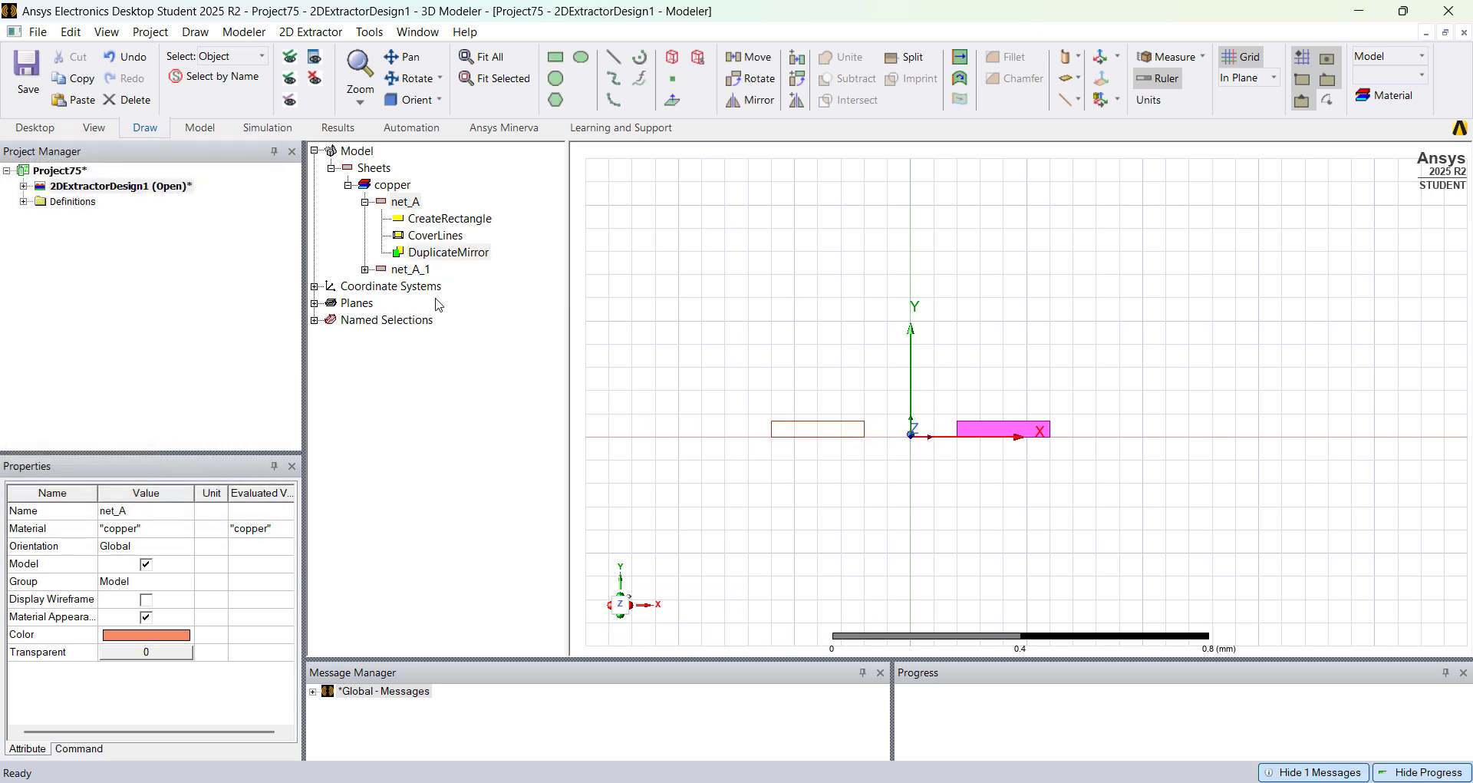
Step: Rename the mirrored copy net_A_1 to net_B
left_click(412, 270)
double_click(412, 271)
left_click(157, 510)
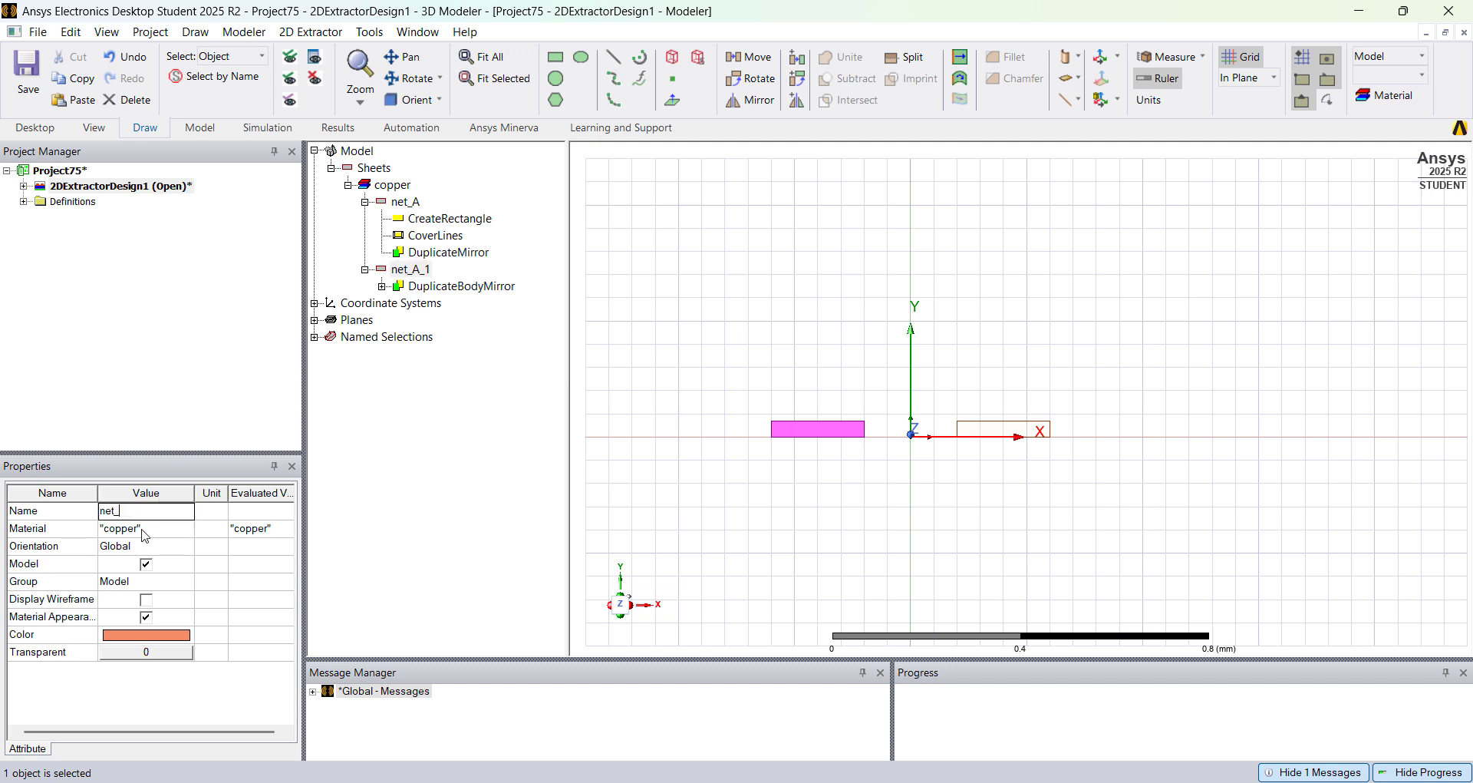
type("B")
left_click(145, 535)
left_click(916, 574)
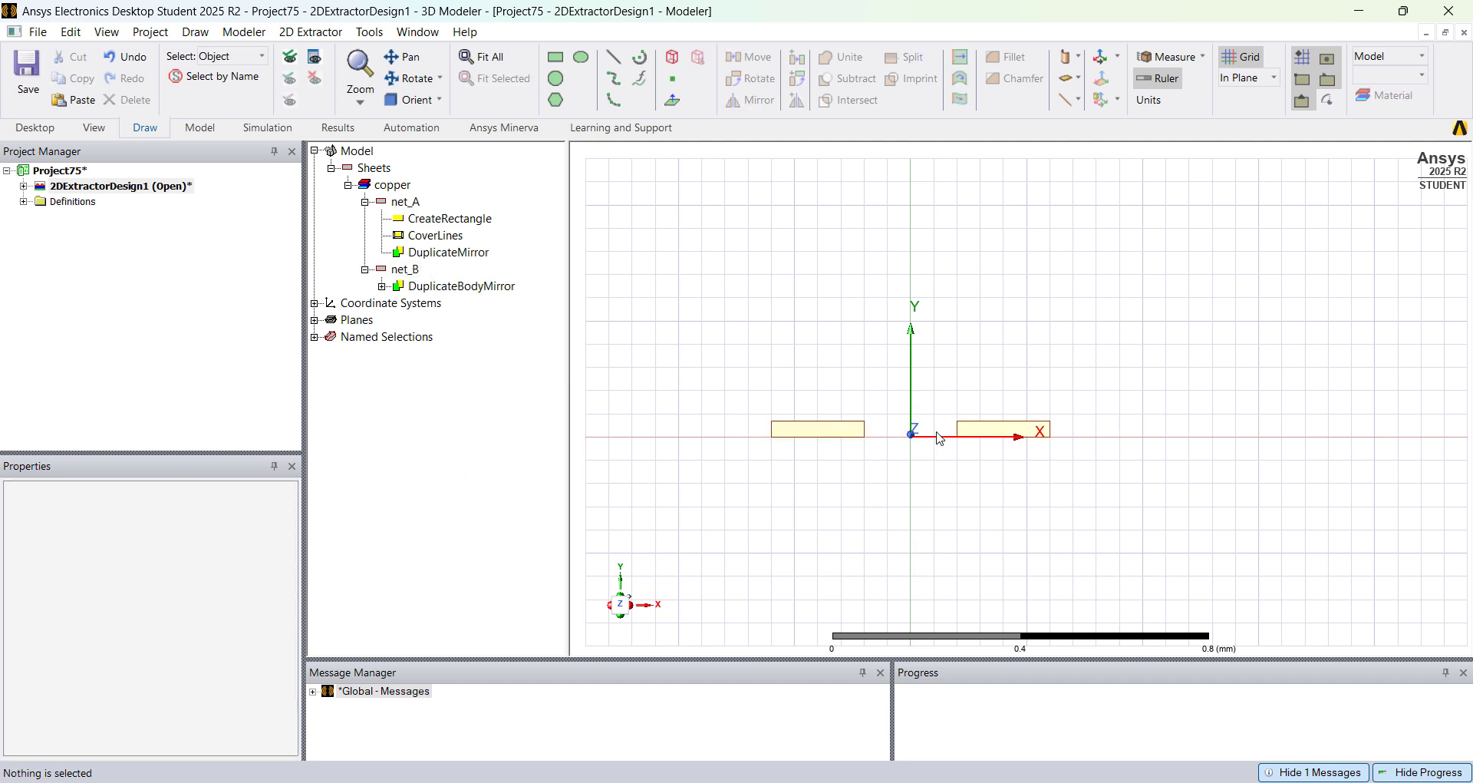
Step: Change the design variable separation from 0.2 mm to 0.1 mm
left_click(87, 188)
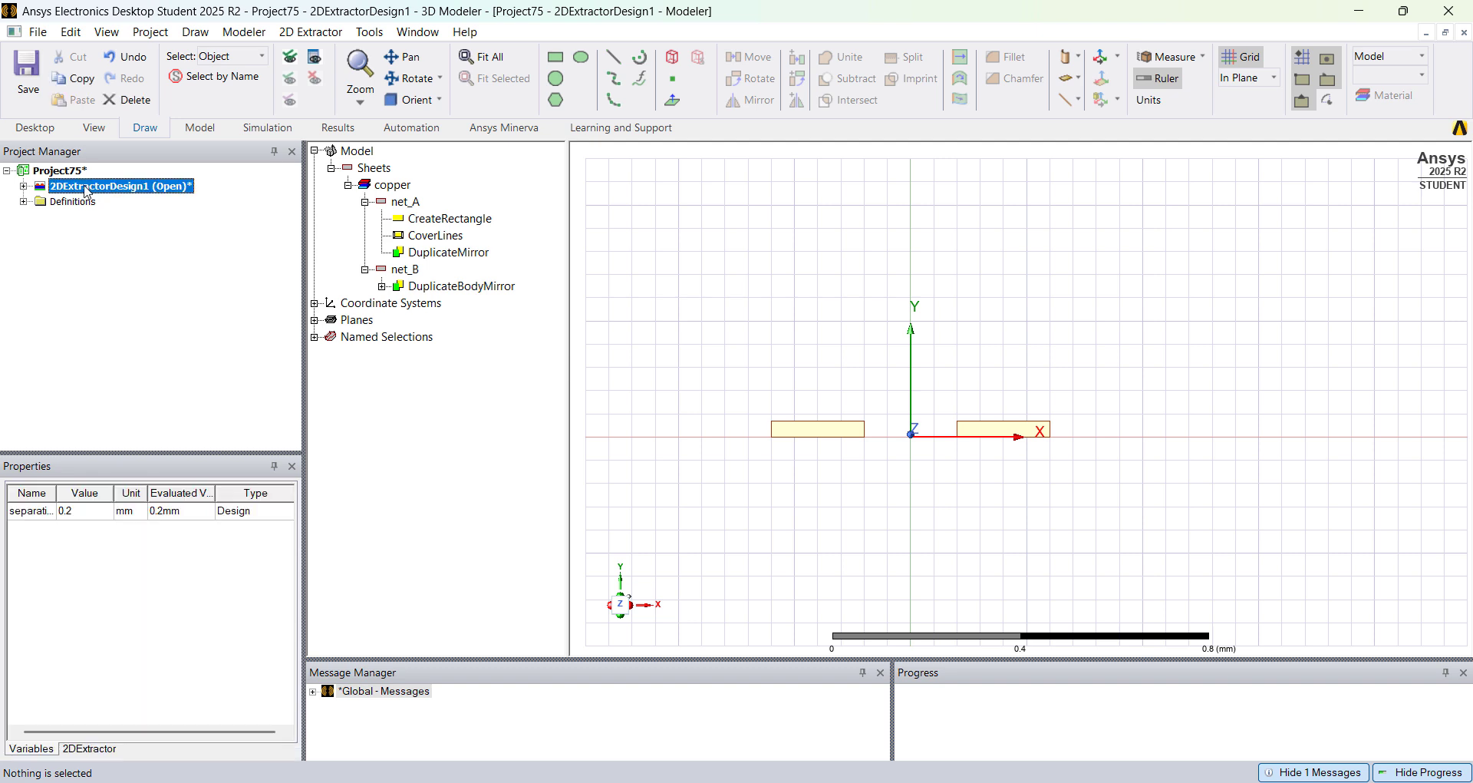
left_click(84, 512)
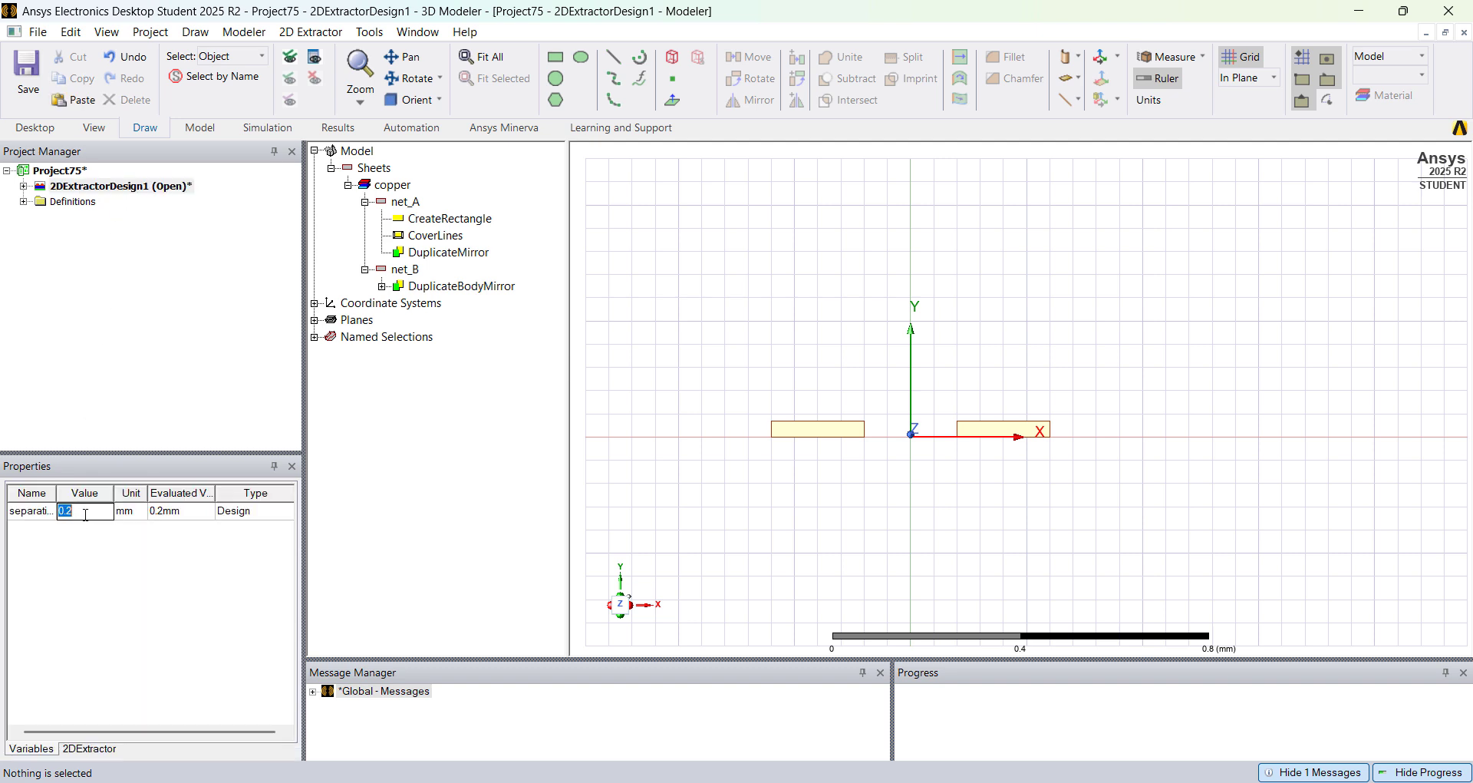
type("0")
key("Return")
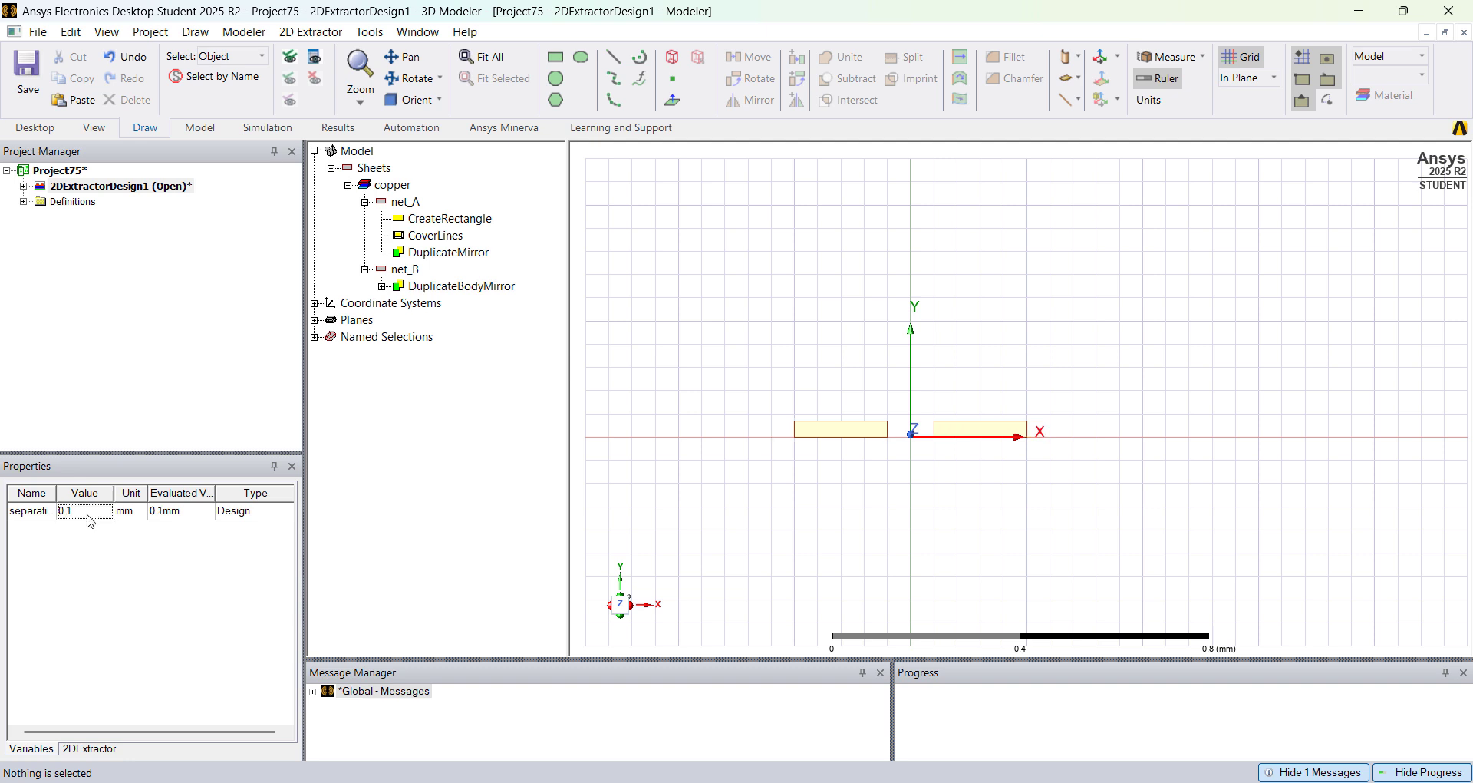
scroll(875, 489, "up", 2)
scroll(893, 454, "down", 1)
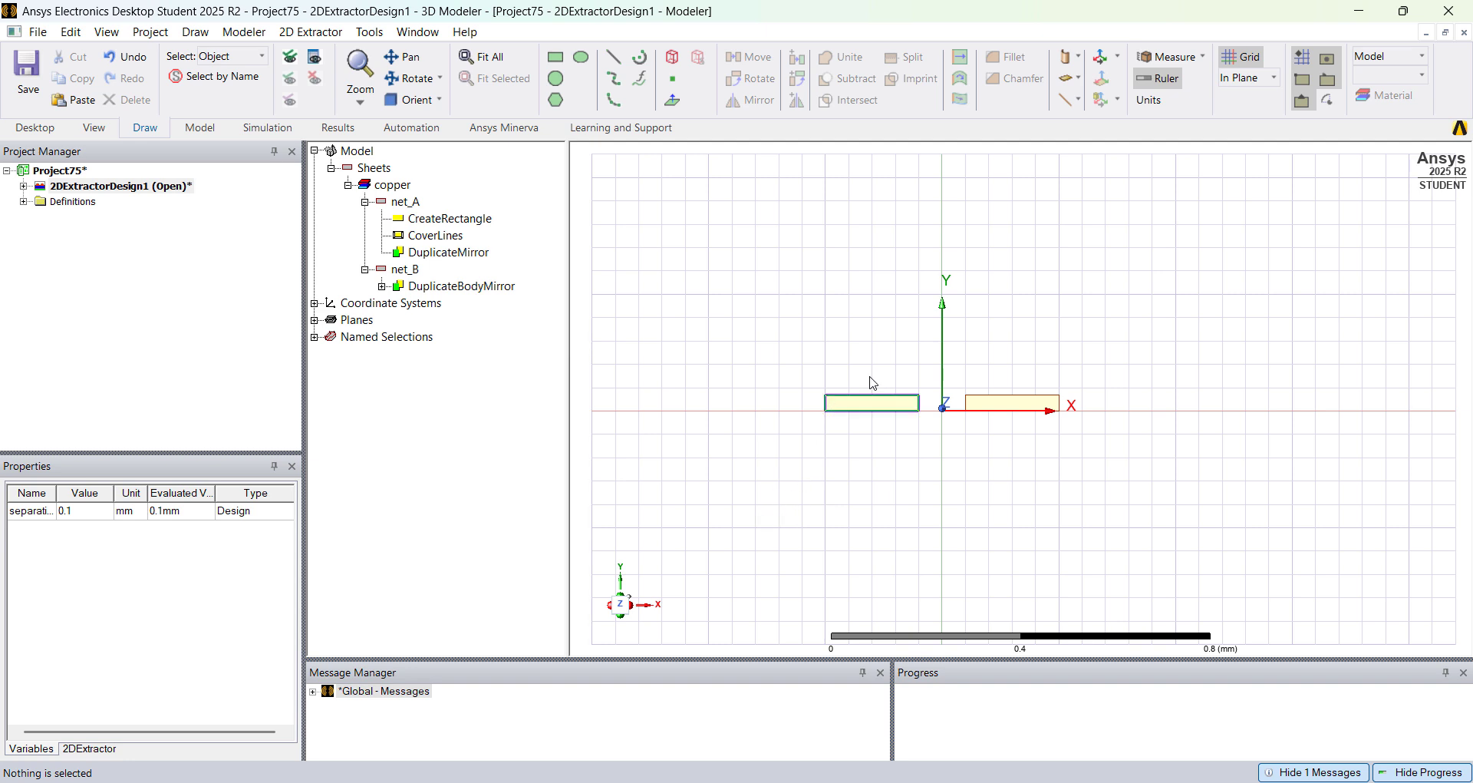
scroll(817, 342, "down", 2)
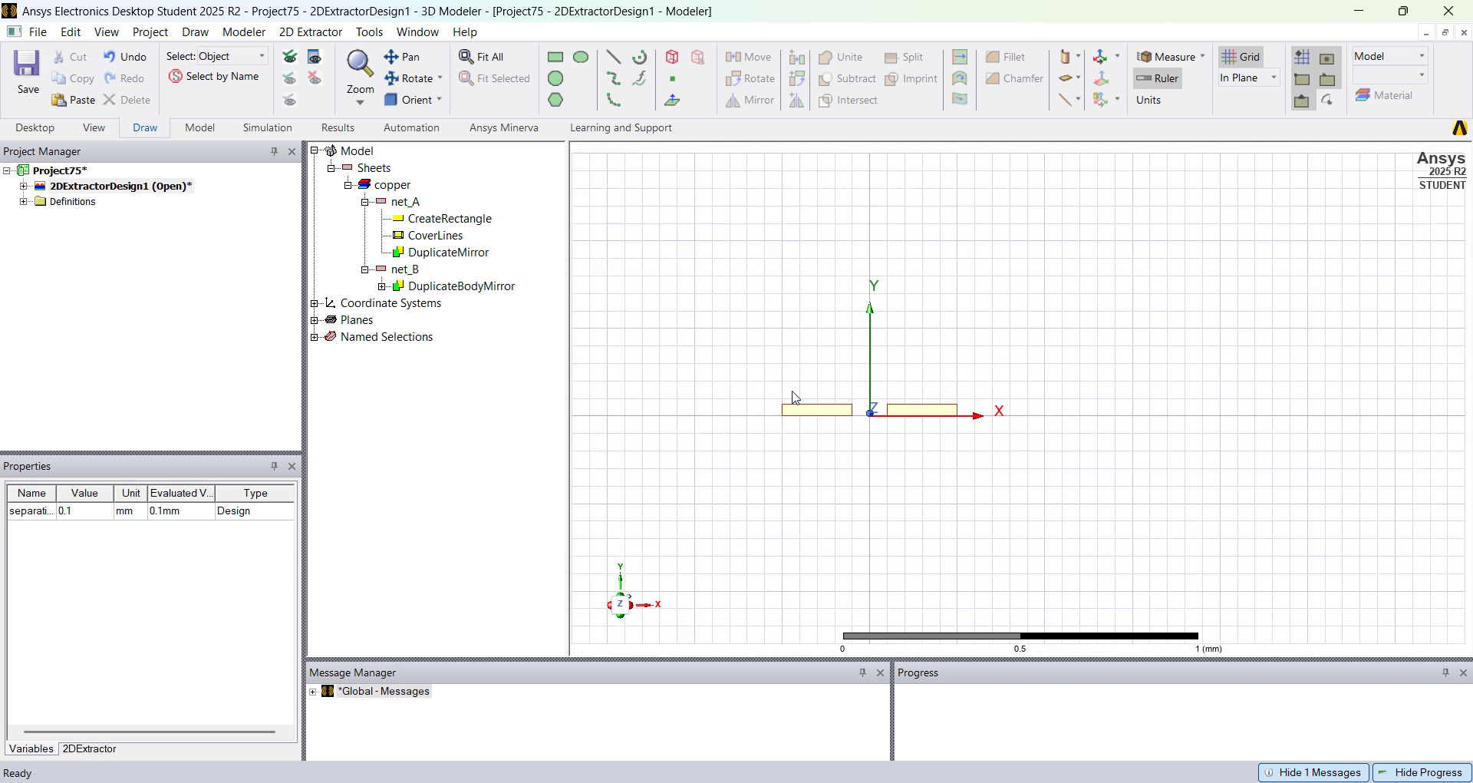
Step: Draw a rectangle beneath the traces and name it dielectric
left_click(556, 61)
left_click(672, 407)
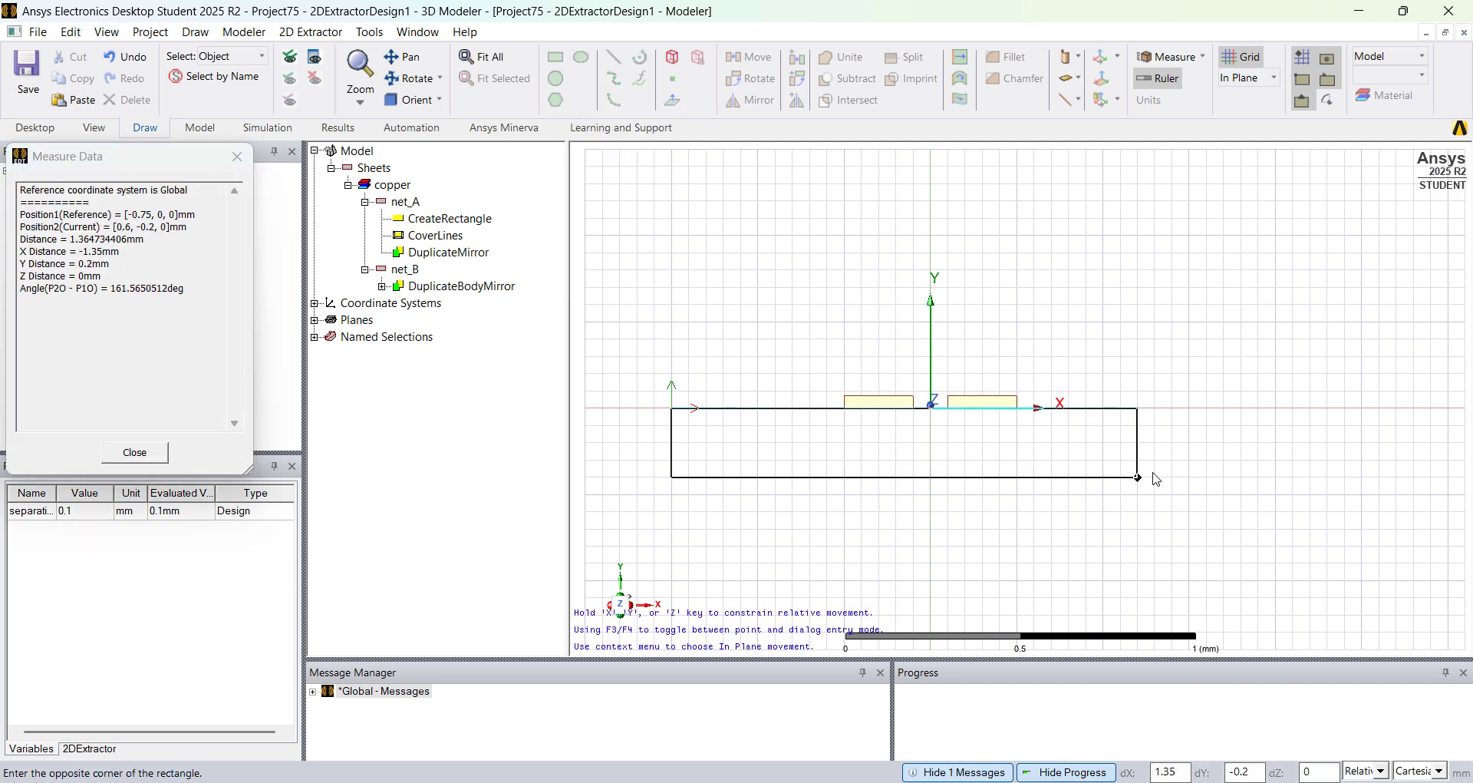
left_click(1189, 476)
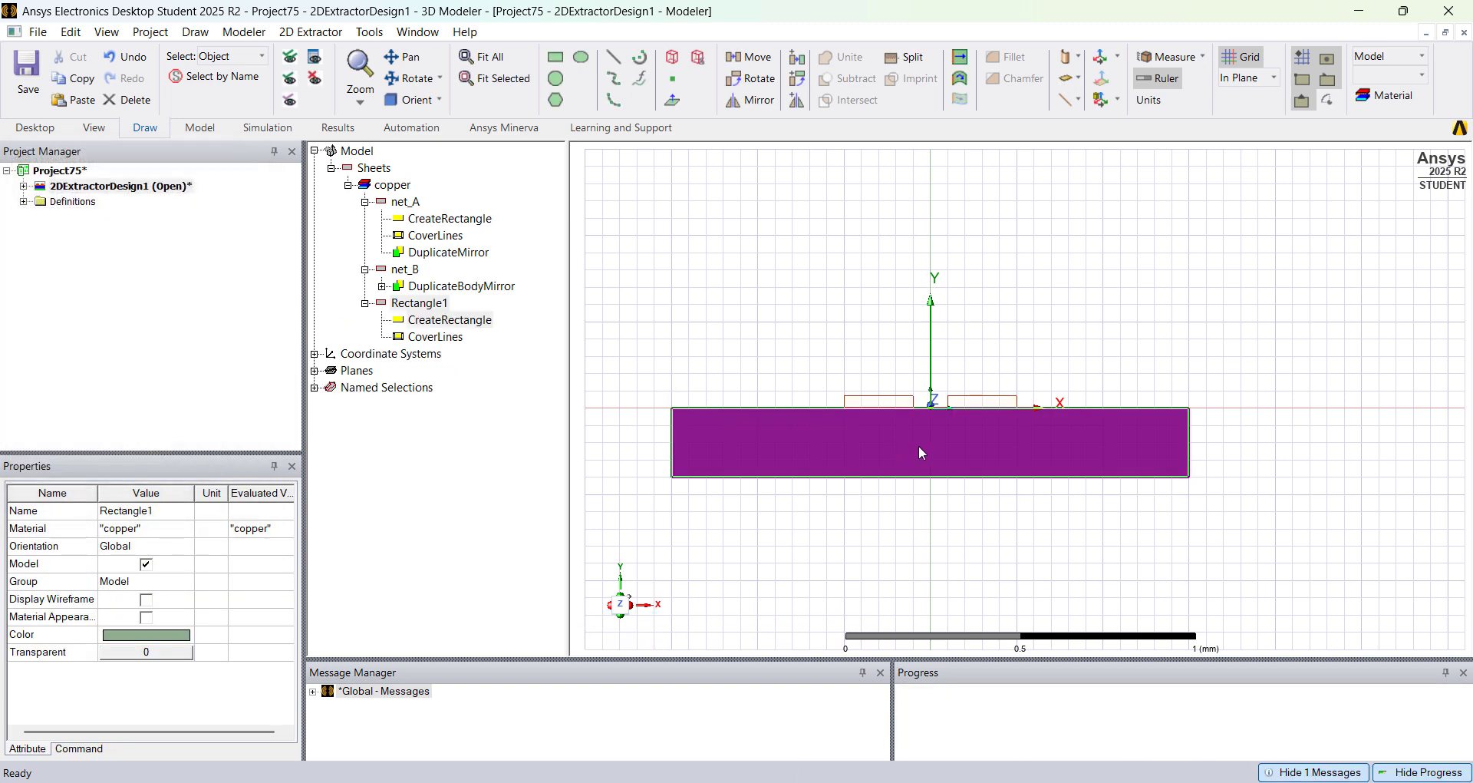
left_click(434, 305)
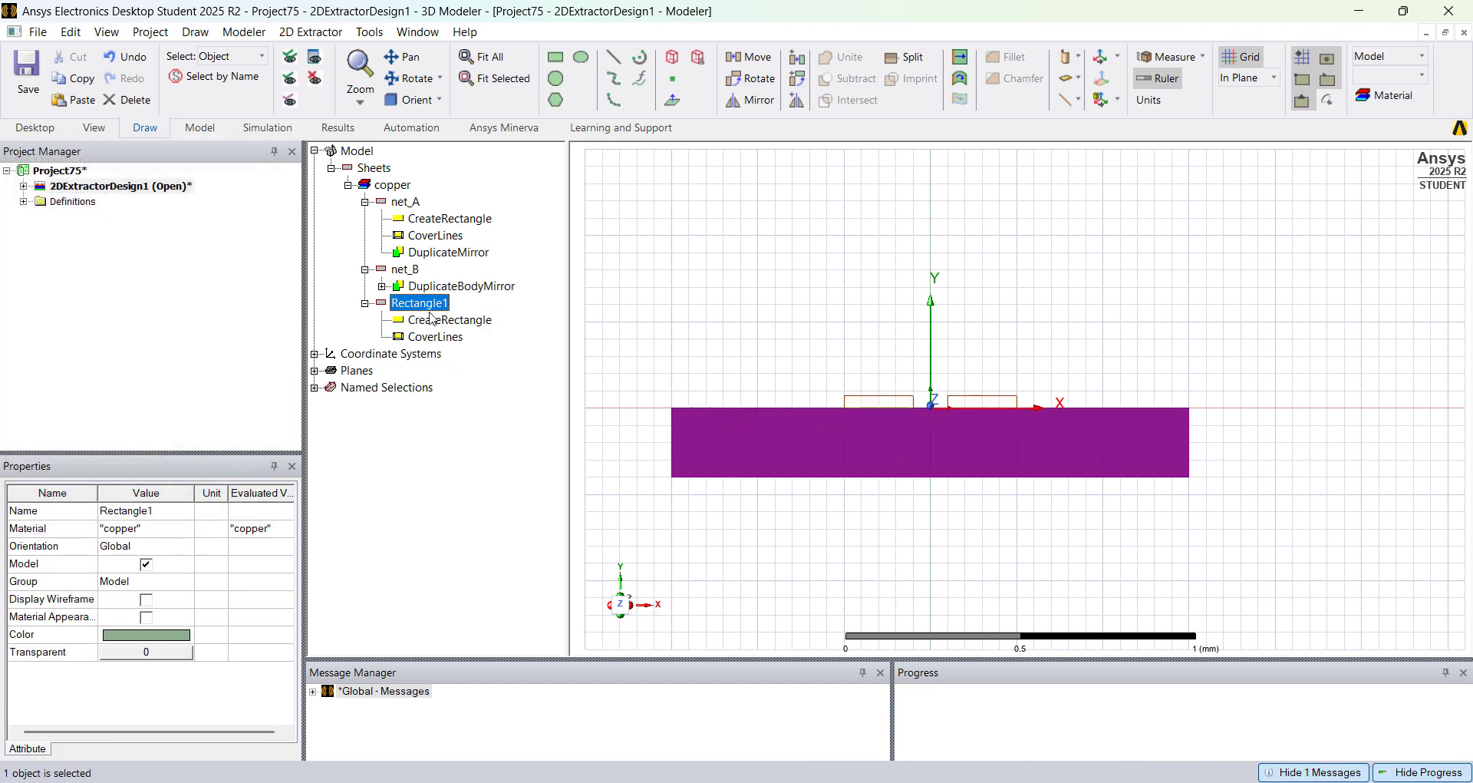
left_click(137, 512)
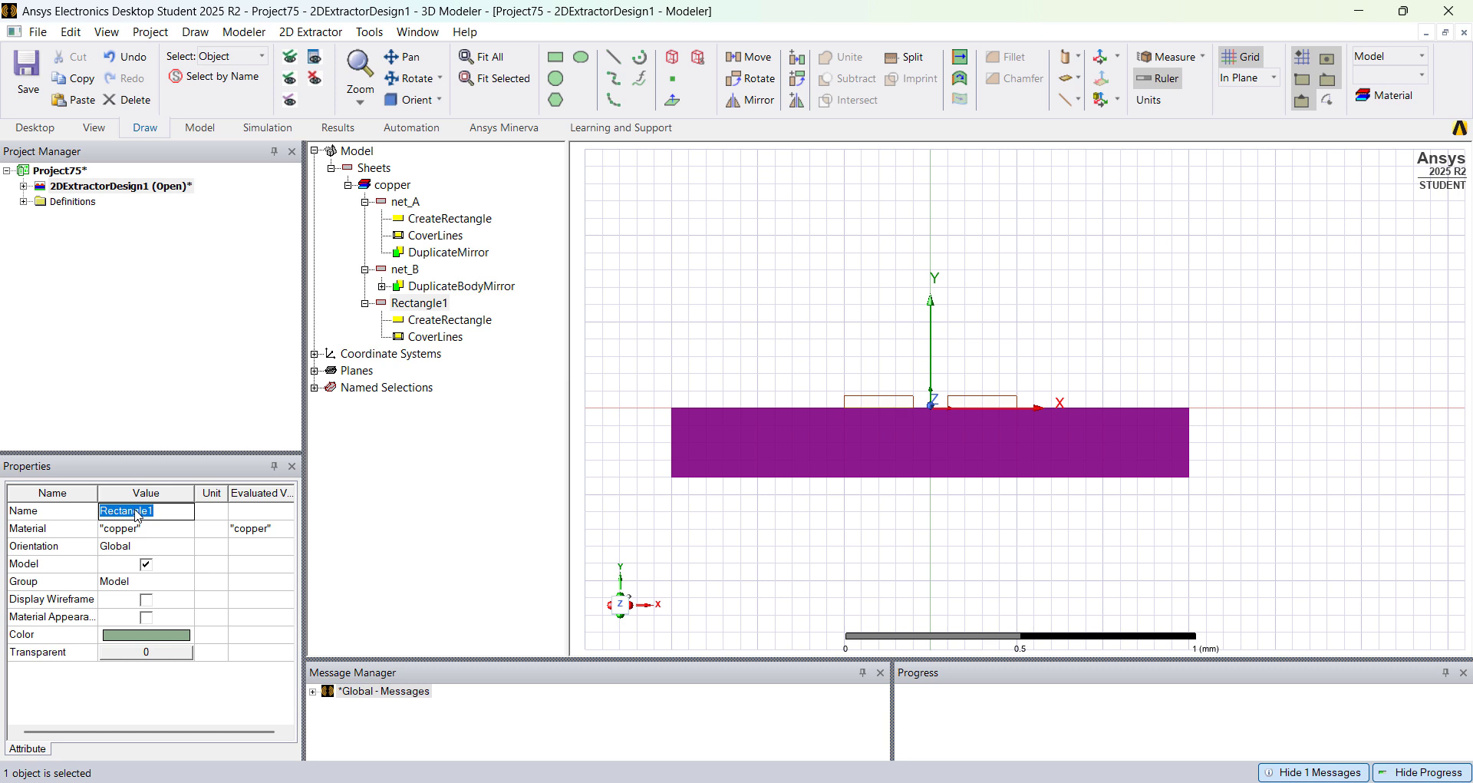
type("dielectric")
key("Return")
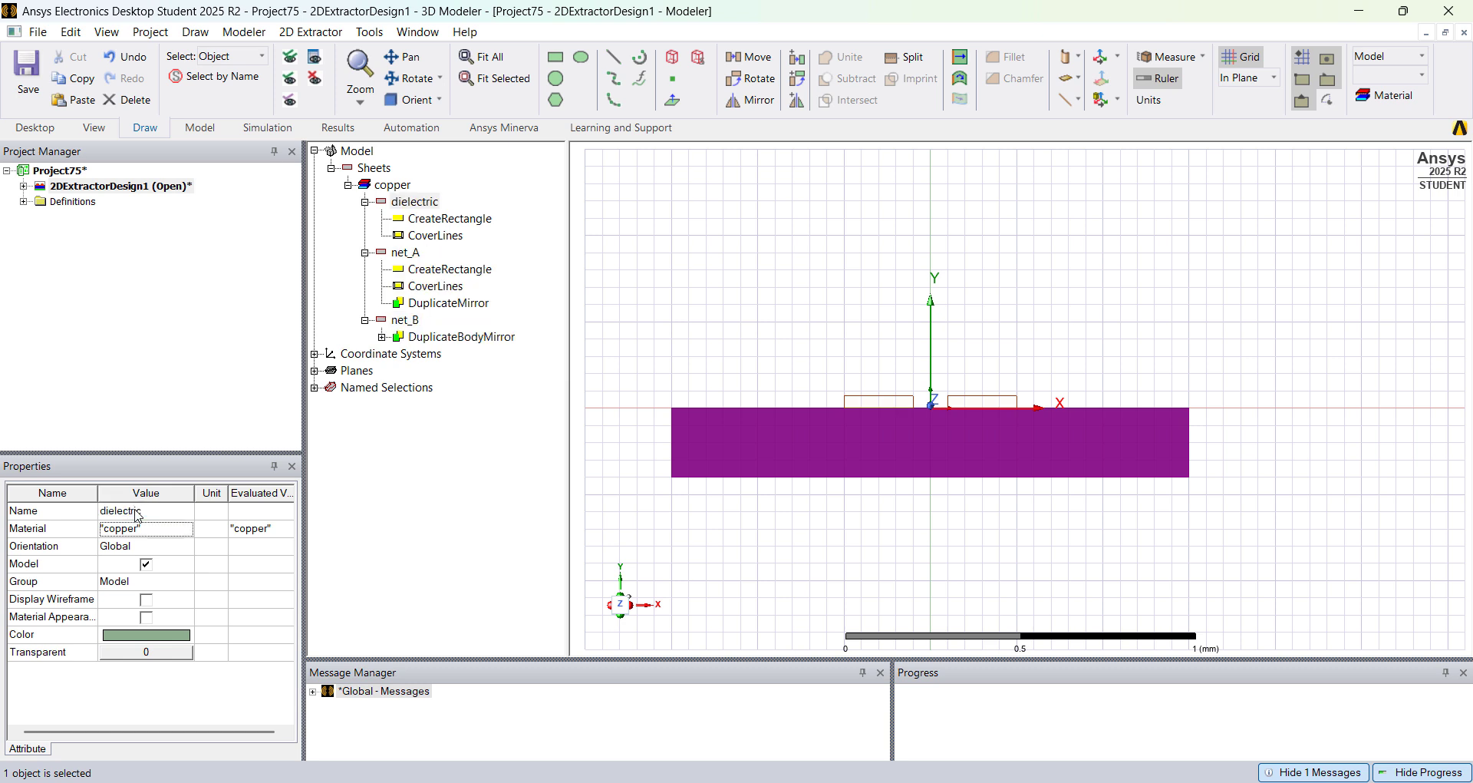
Step: Assign FR4_epoxy to the dielectric and check its 1.5 mm by 0.2 mm size
left_click(163, 530)
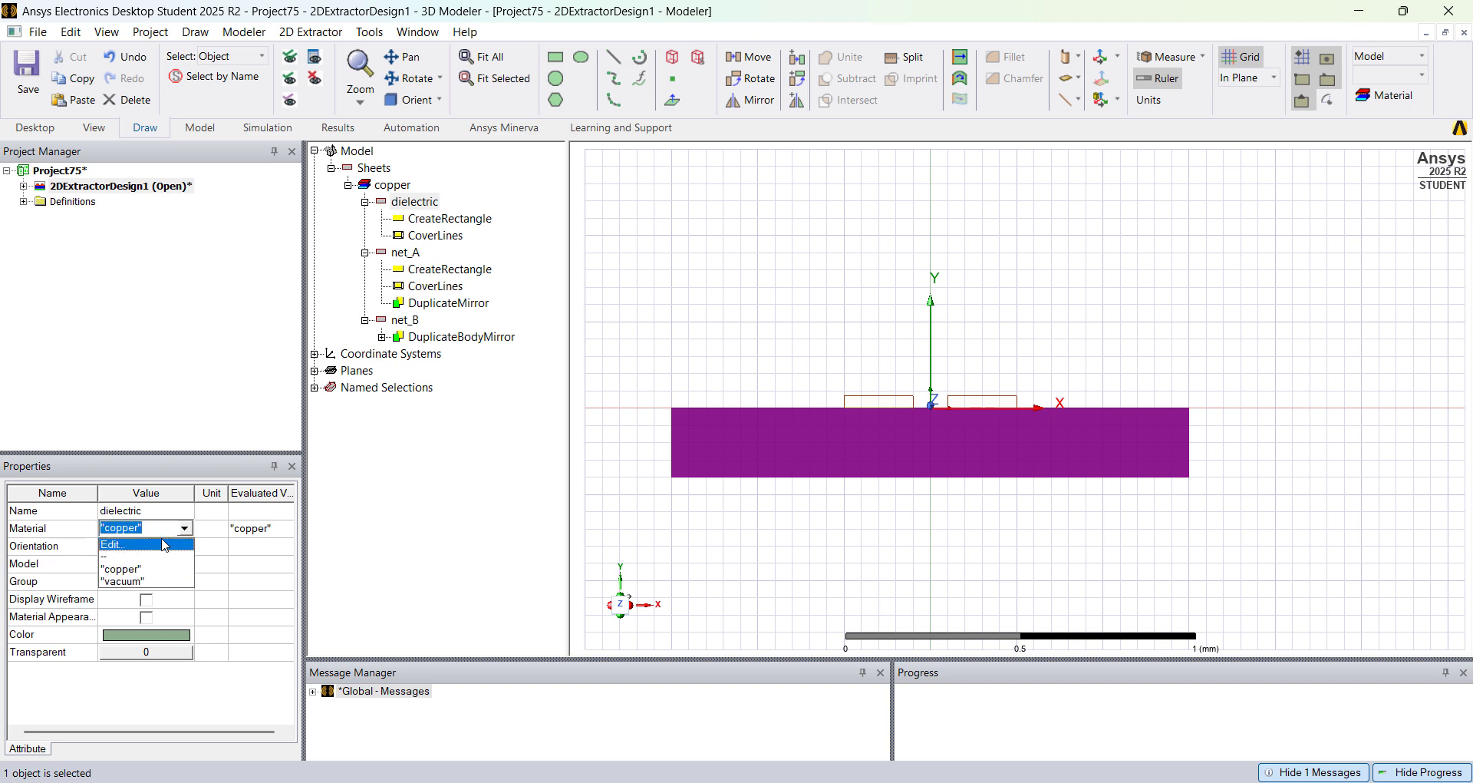
left_click(164, 544)
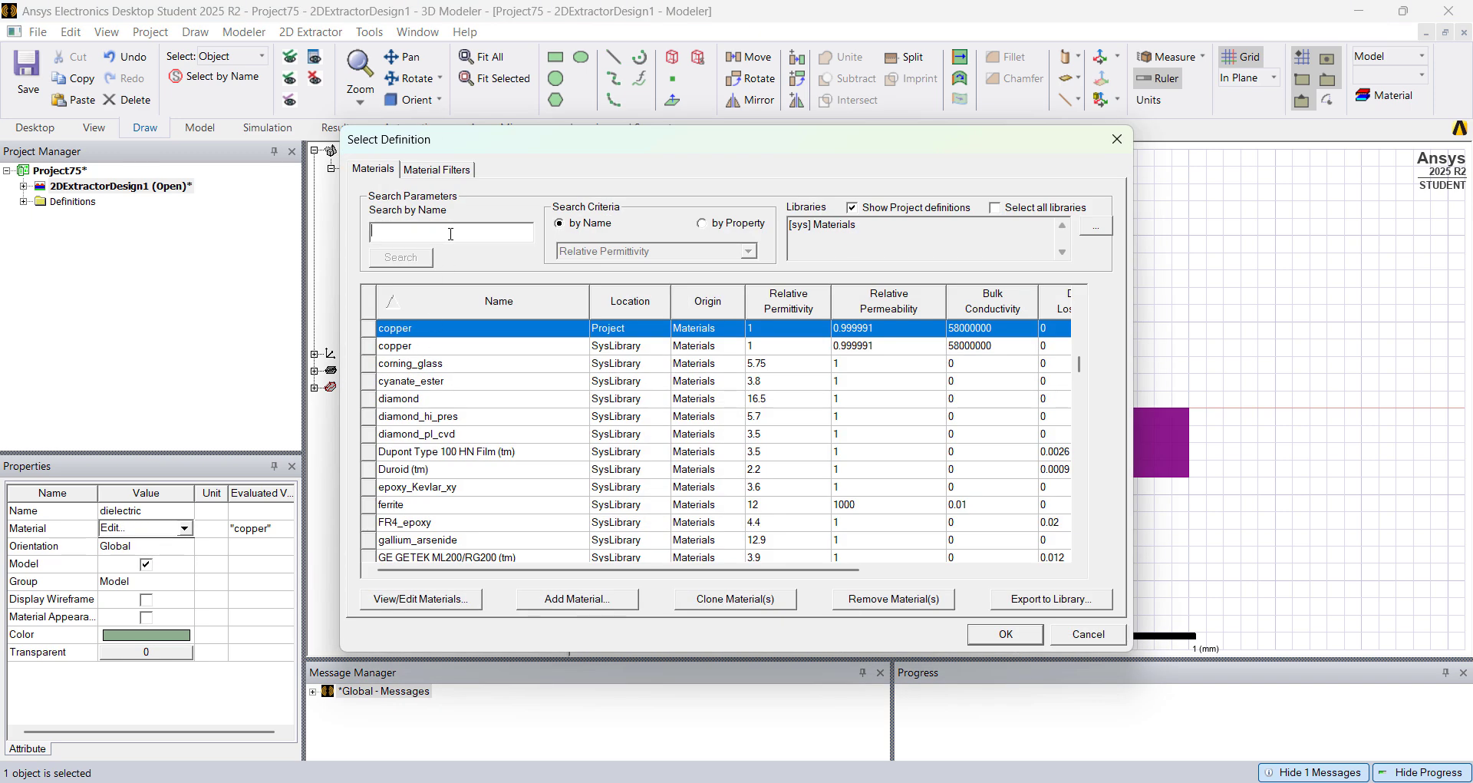
type("fr4")
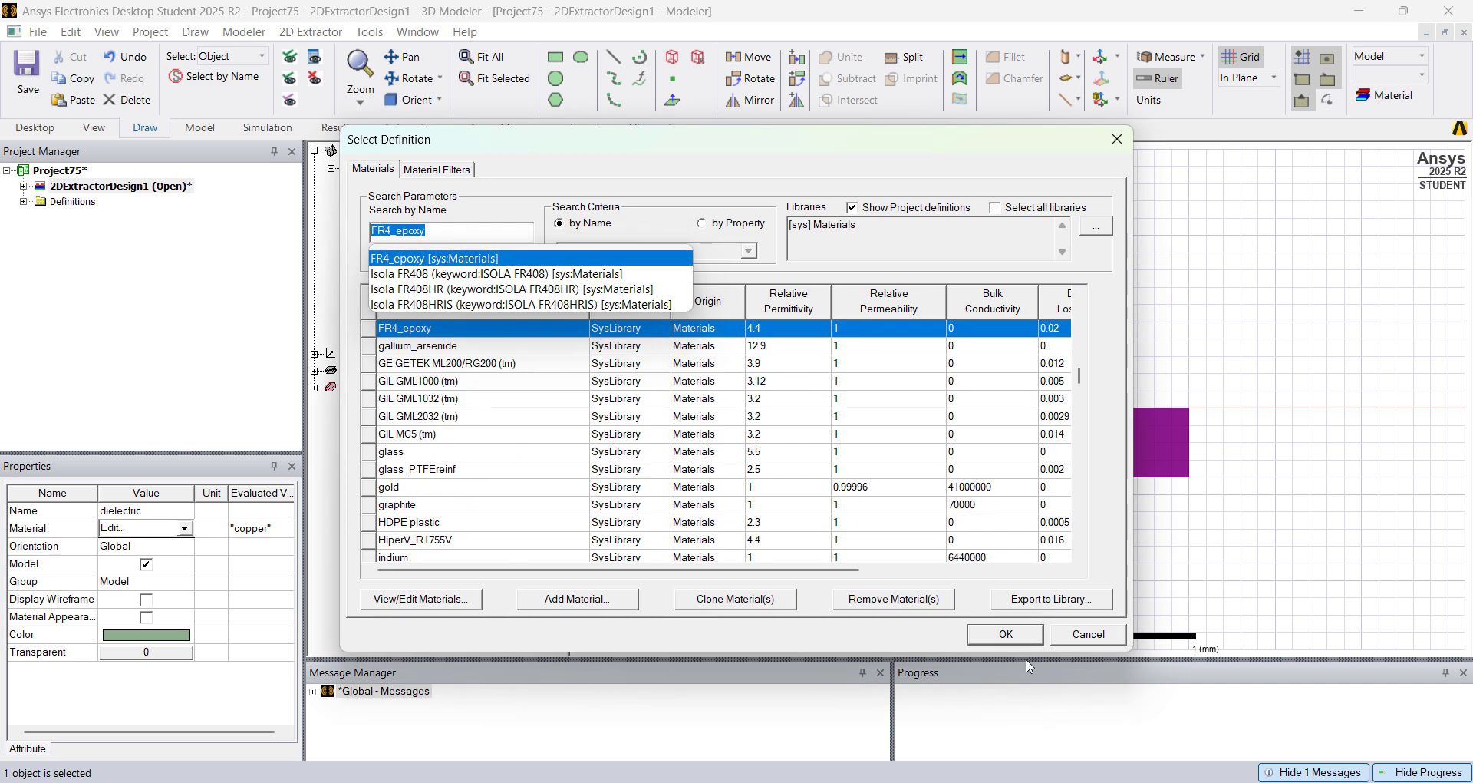
left_click(1005, 634)
left_click(421, 321)
left_click(730, 562)
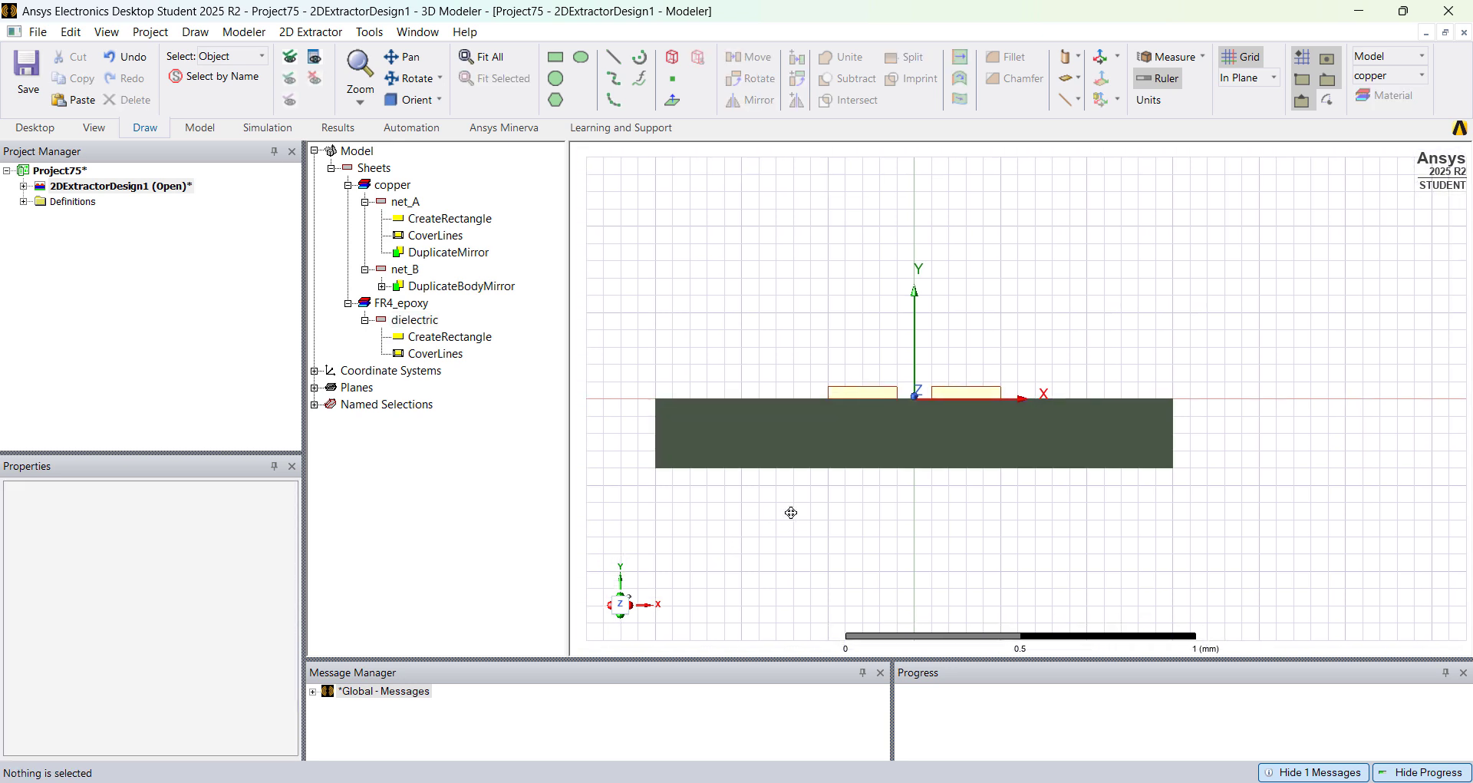
left_click(462, 339)
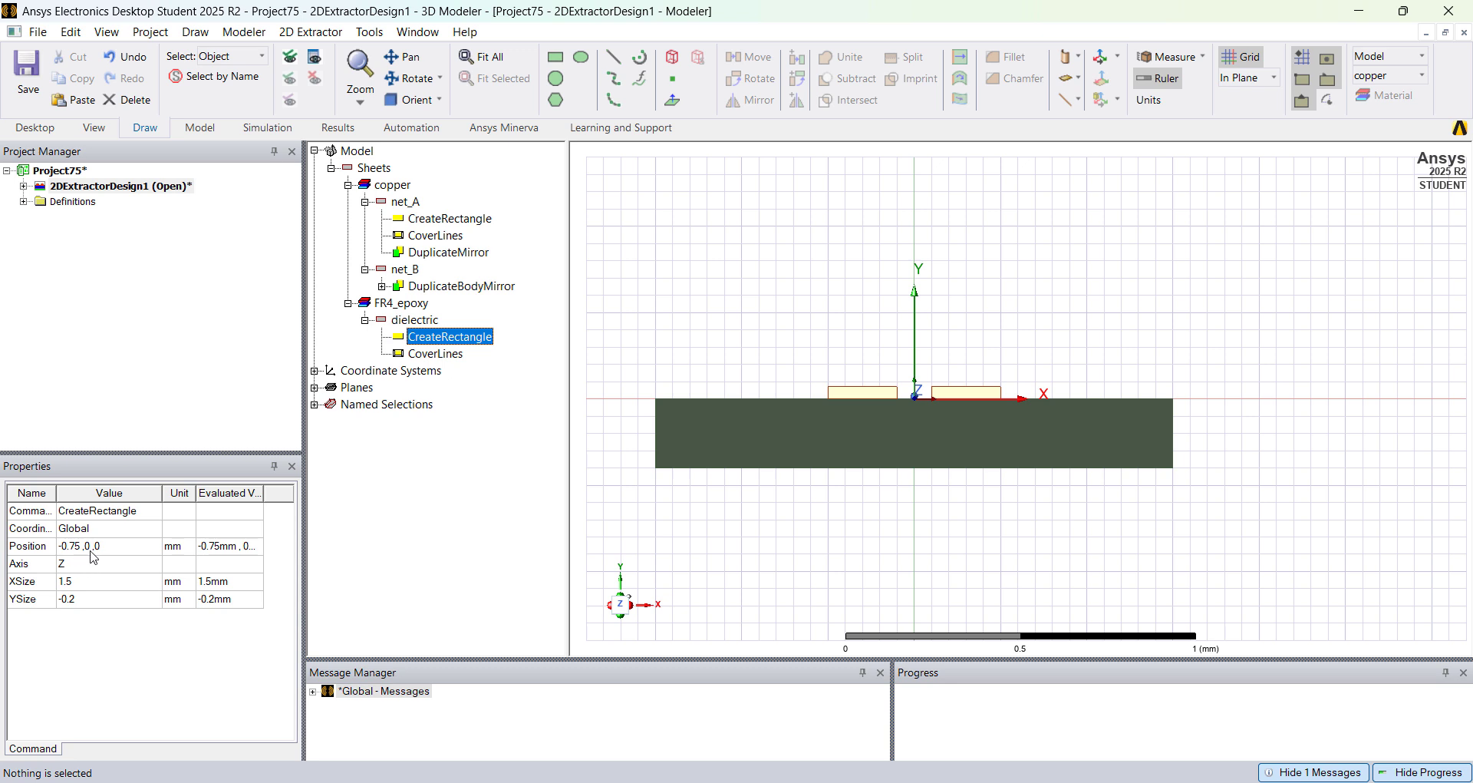
left_click(741, 515)
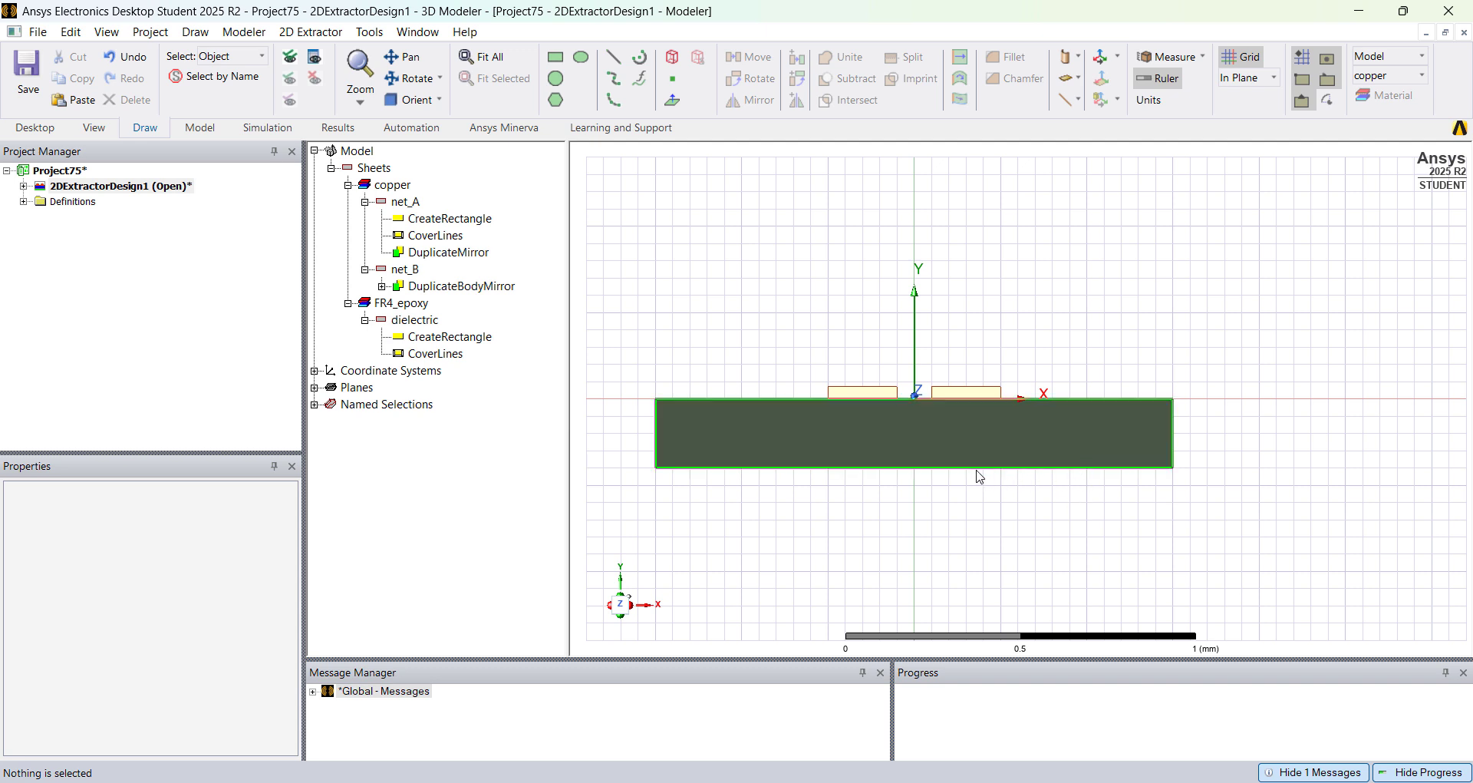
Step: Draw a ground strip under the dielectric, show it in copper colour, and name it GND
left_click(555, 59)
left_click(657, 468)
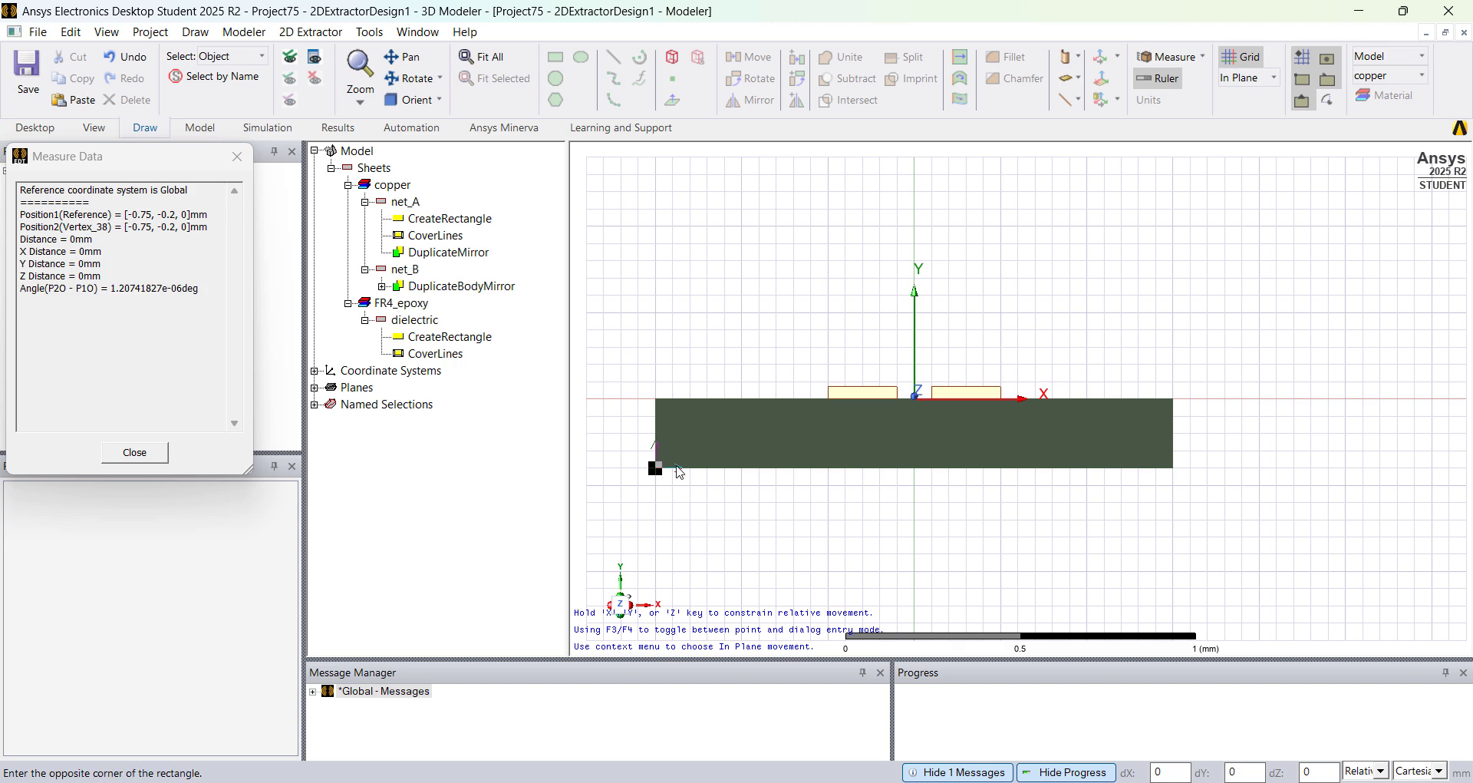
left_click(1173, 485)
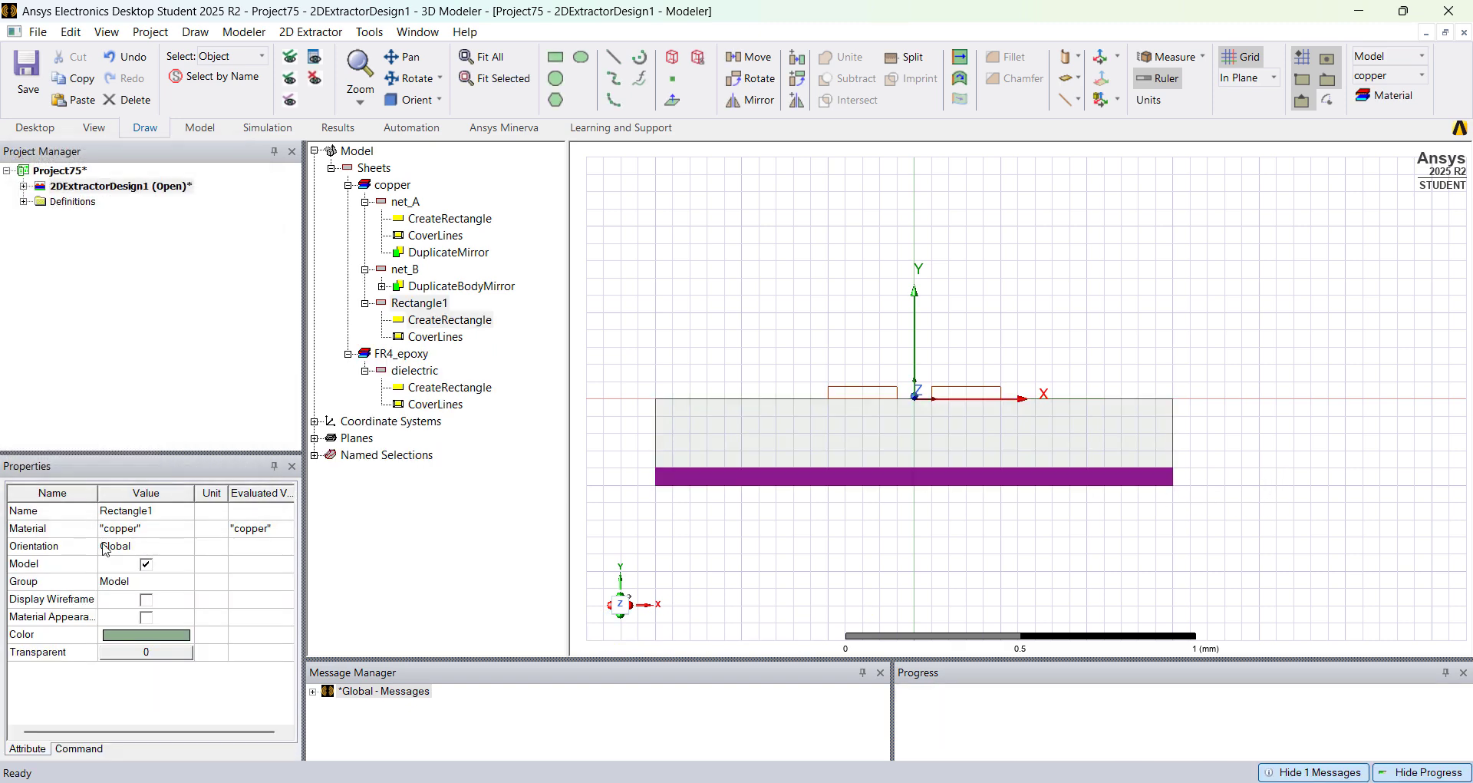
left_click(146, 617)
left_click(162, 511)
type("GND")
key("Return")
Step: Draw a box from the dielectric's bottom-left corner to well above the traces
left_click(834, 282)
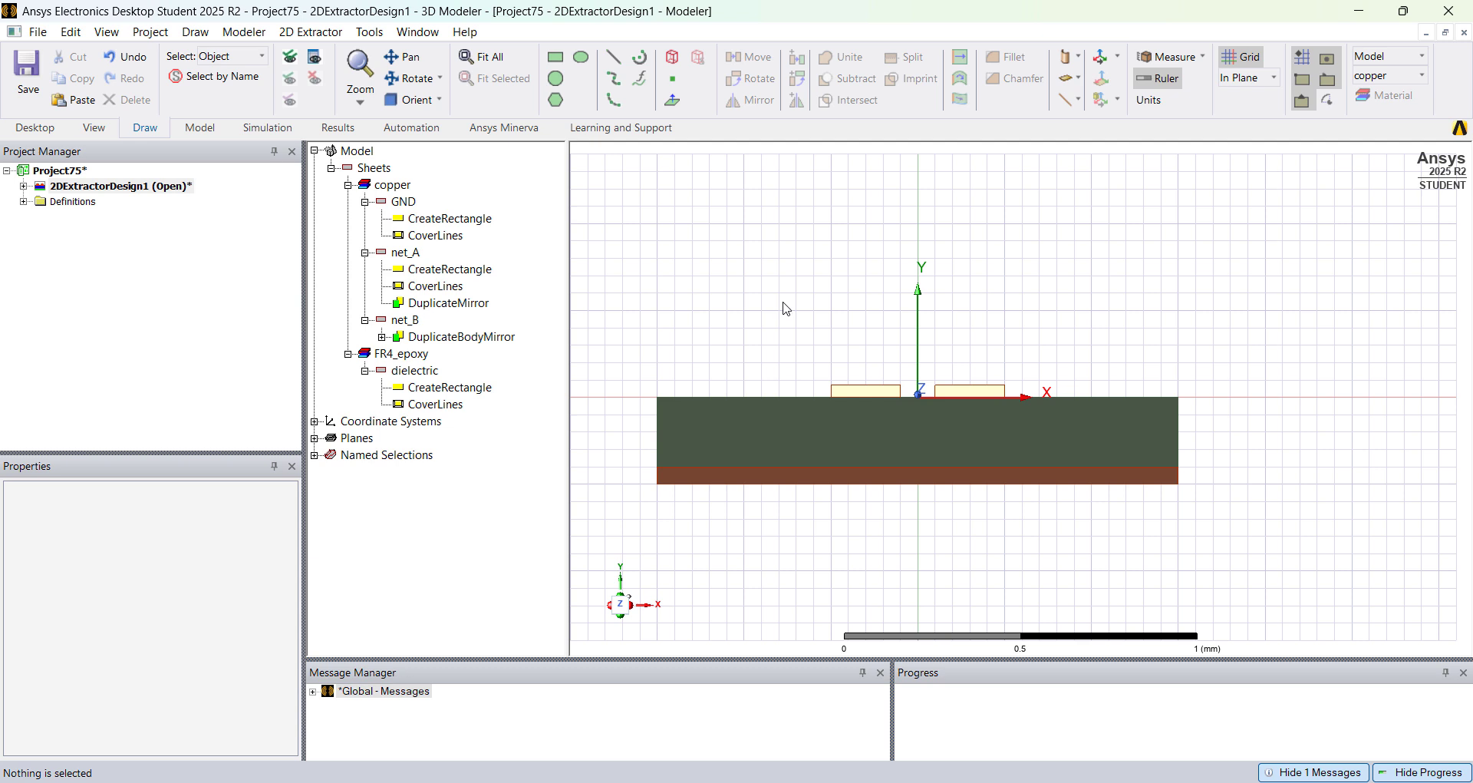
left_click(404, 202)
left_click(777, 264)
left_click(556, 56)
left_click(658, 484)
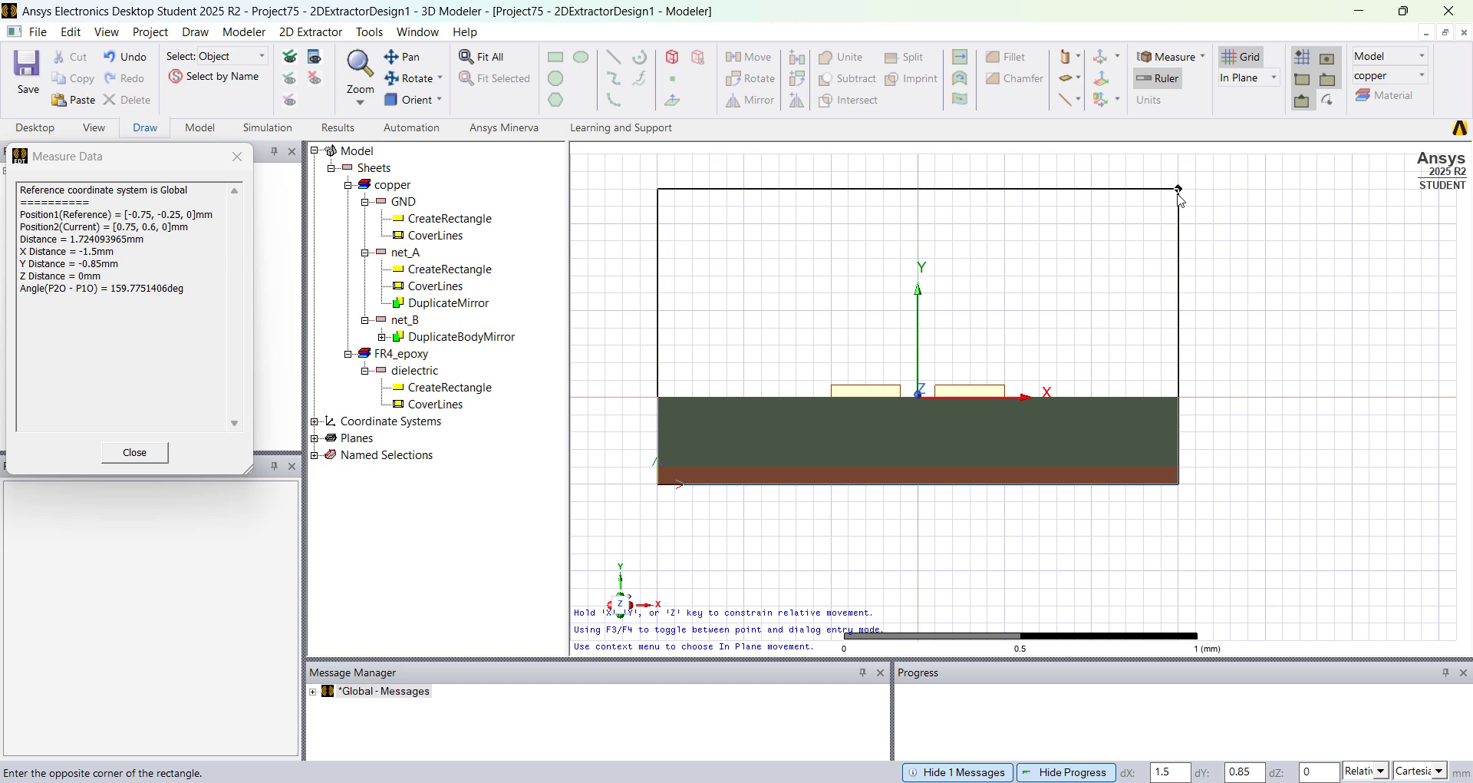
left_click(1179, 189)
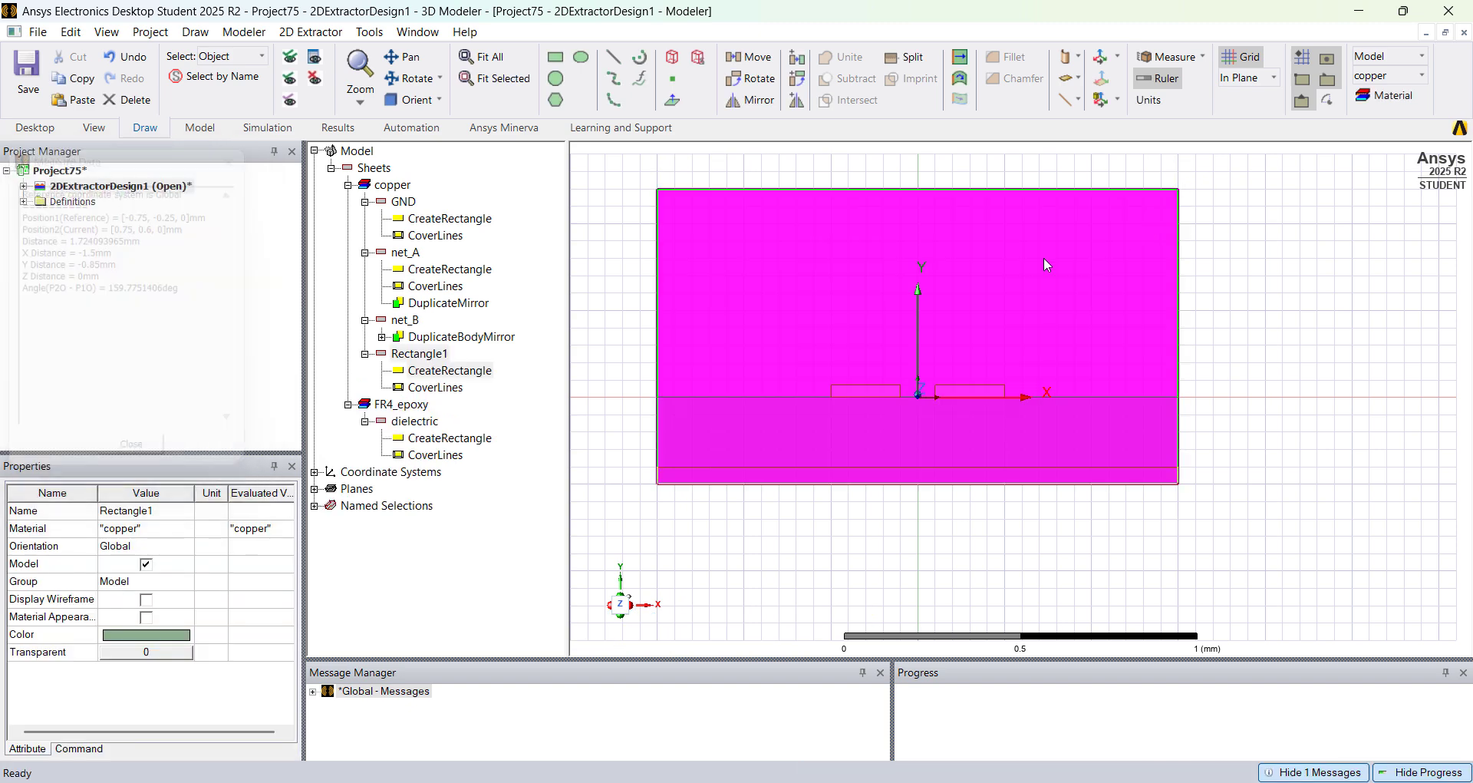
Step: Set the box material to vacuum and show it transparent with Material Appearance
left_click(177, 528)
left_click(157, 594)
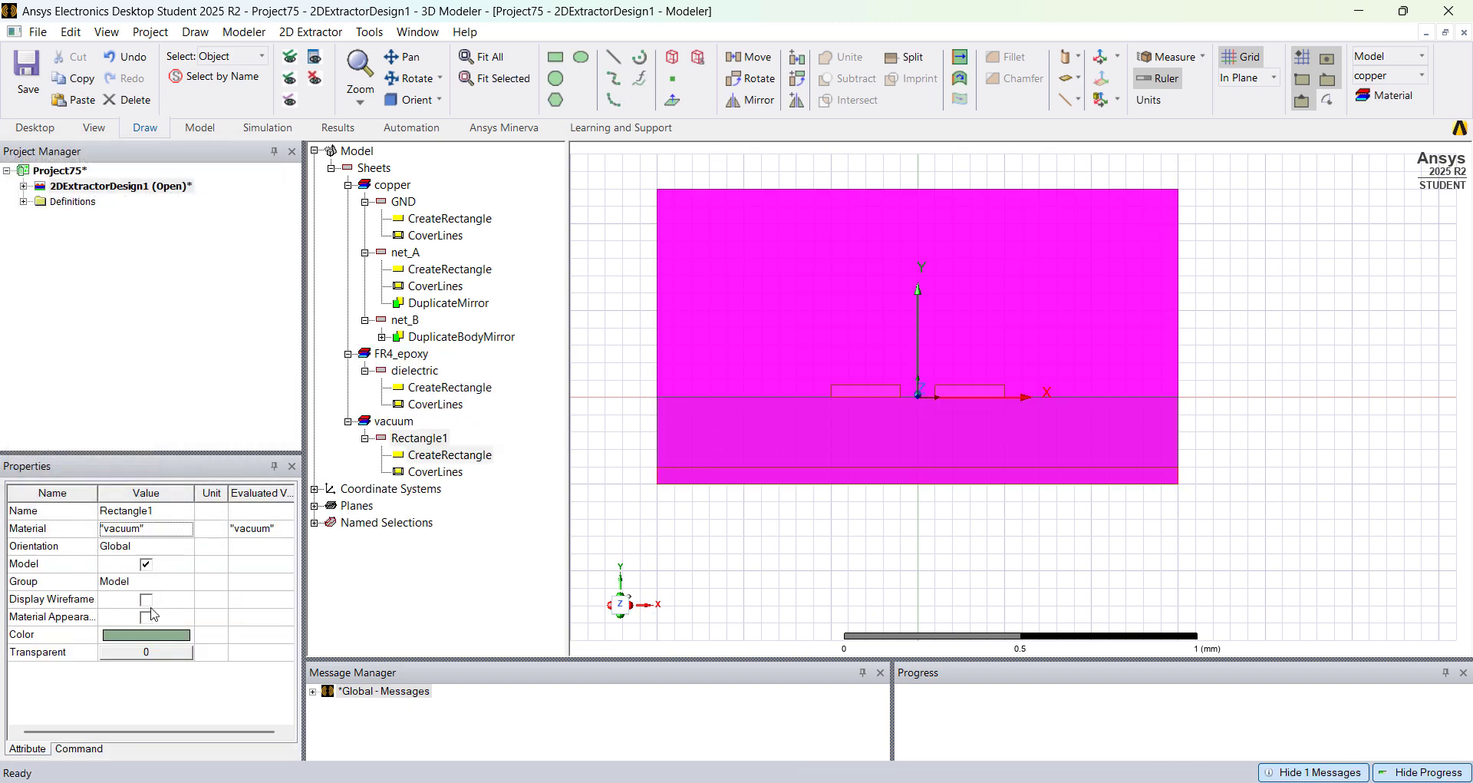
left_click(146, 617)
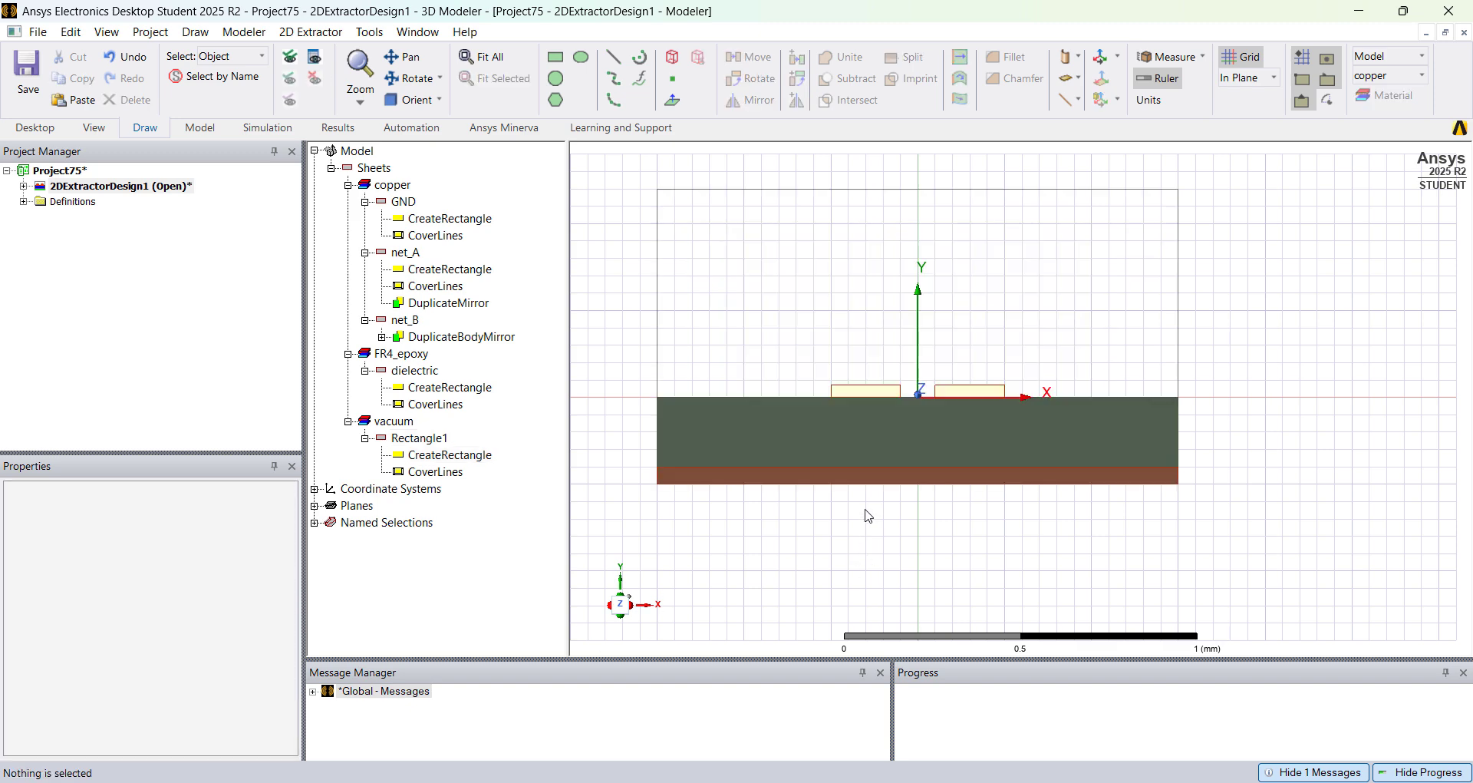
scroll(868, 515, "down", 1)
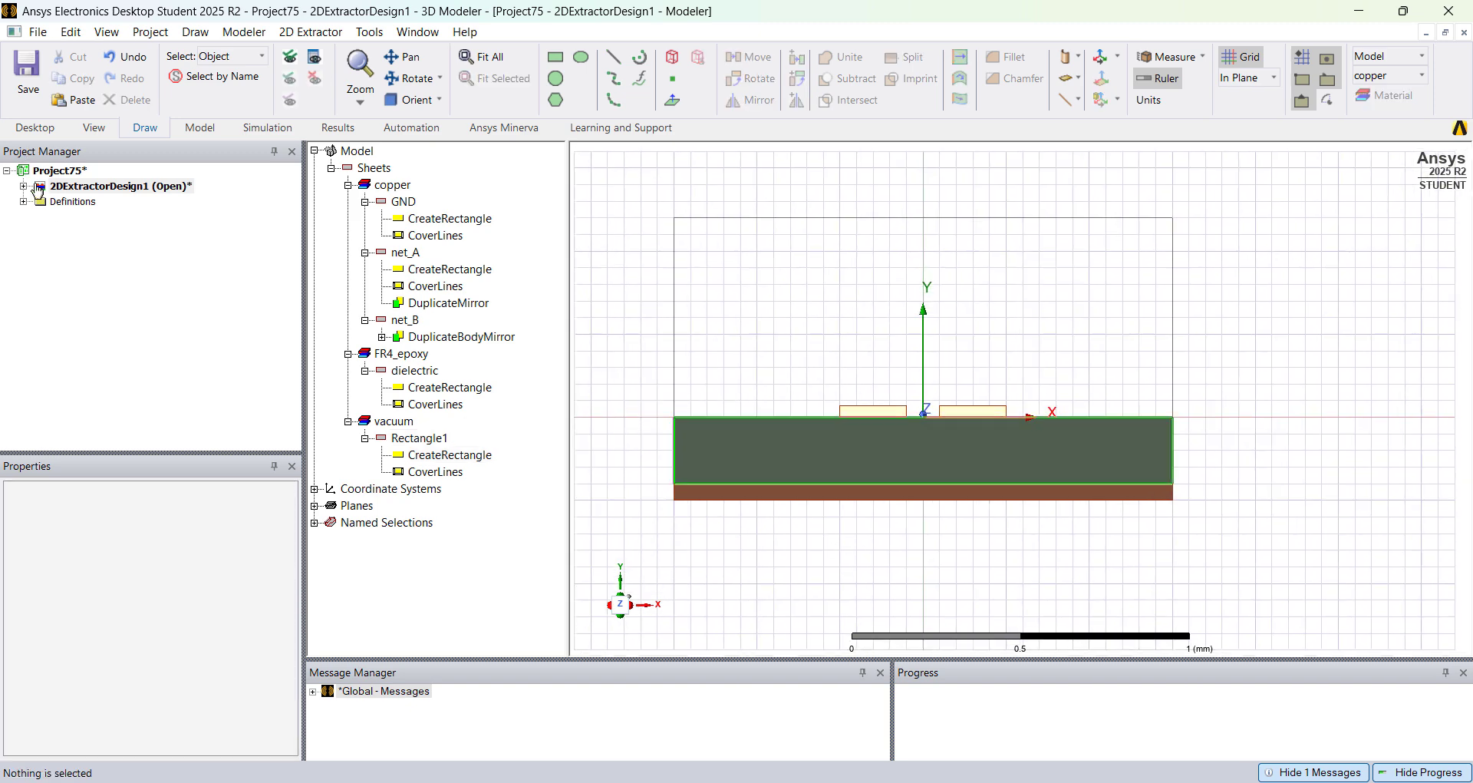
Step: Assign GND as the reference ground conductor, solved on boundary
double_click(37, 192)
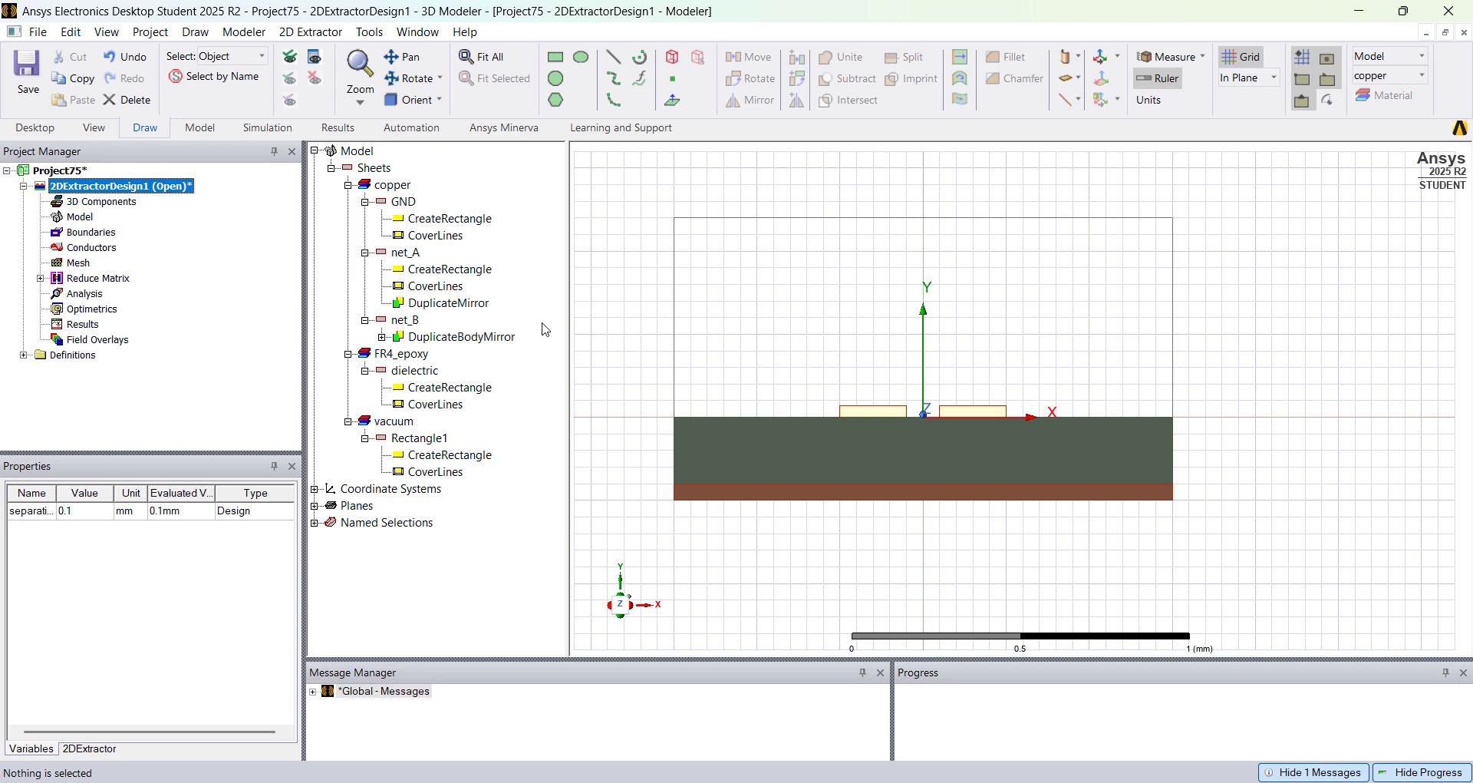
left_click(409, 204)
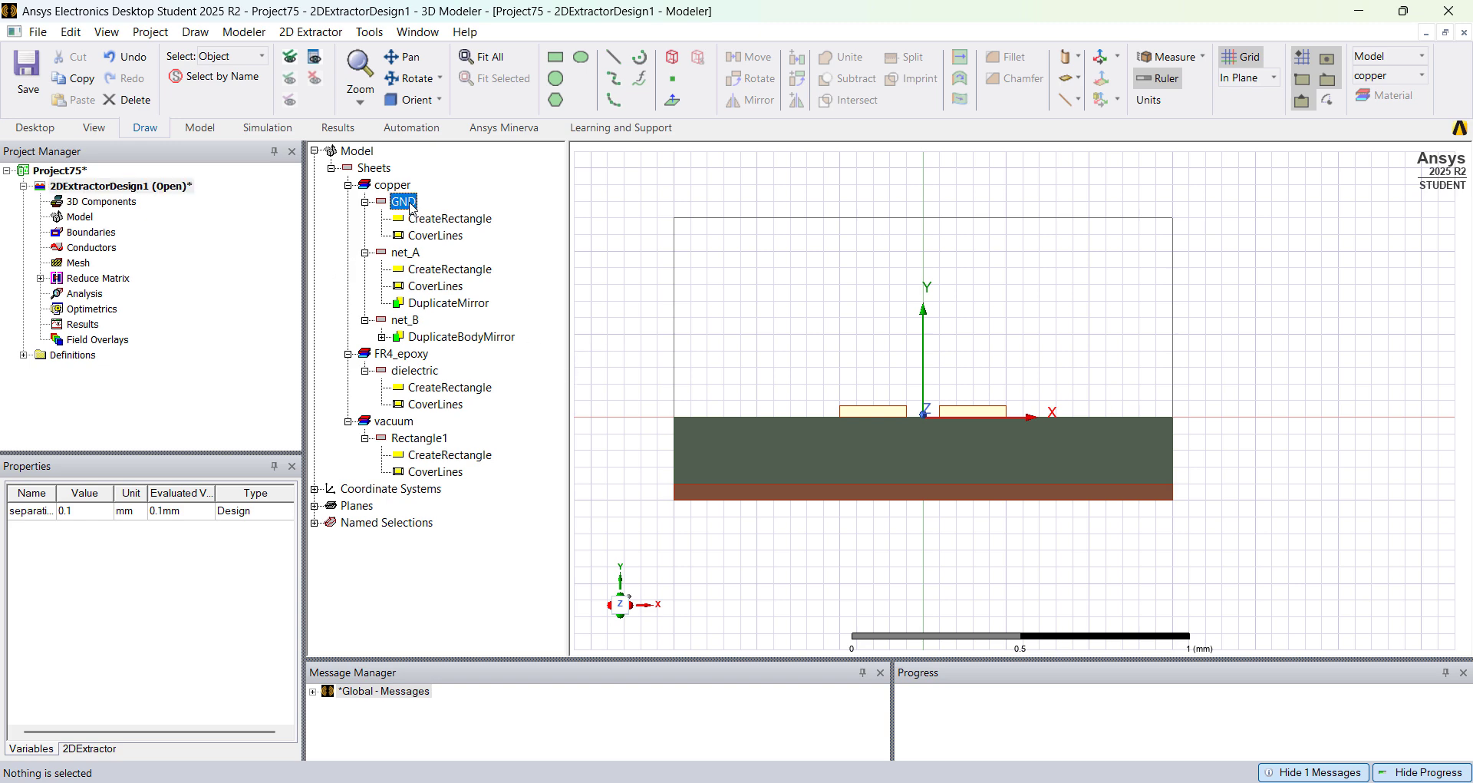
right_click(409, 206)
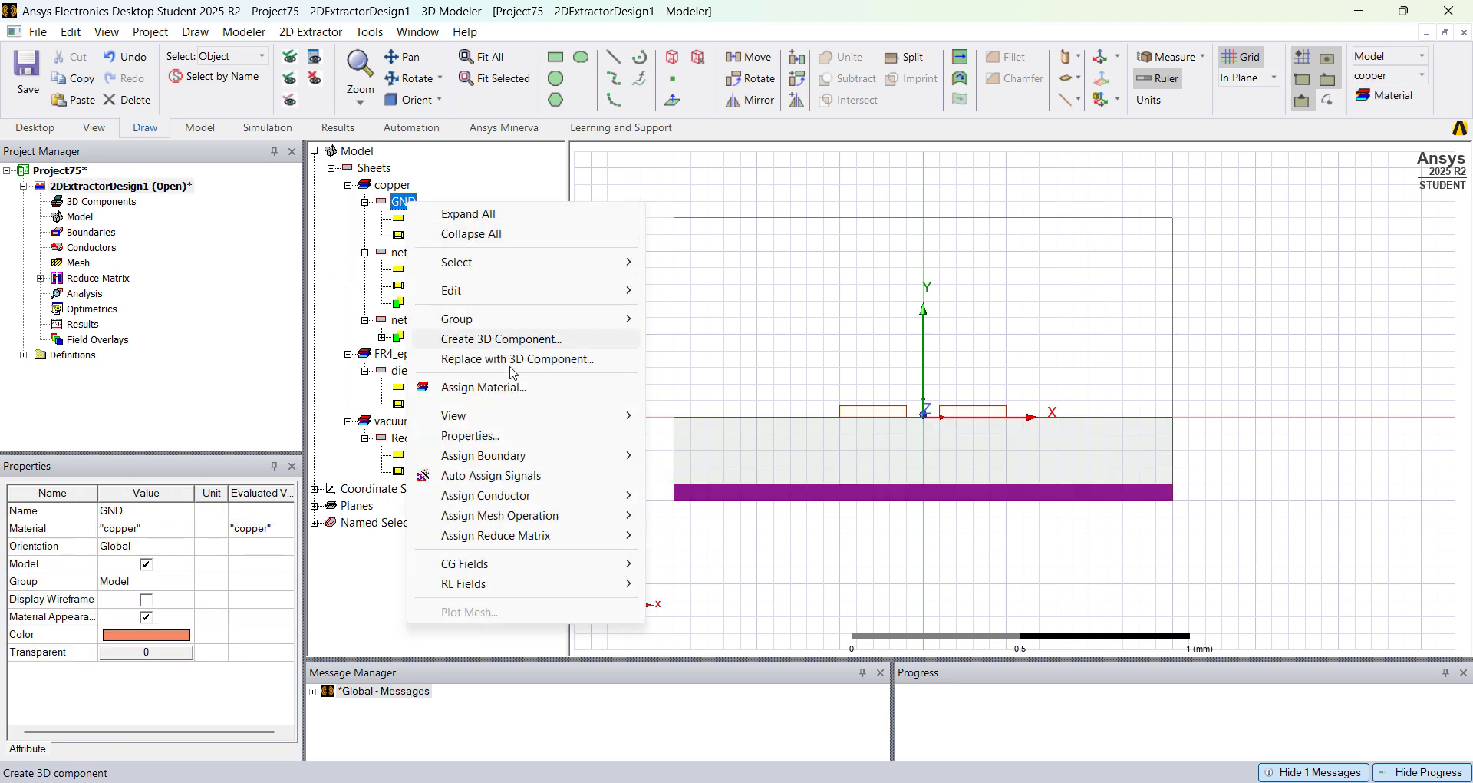
mouse_move(575, 498)
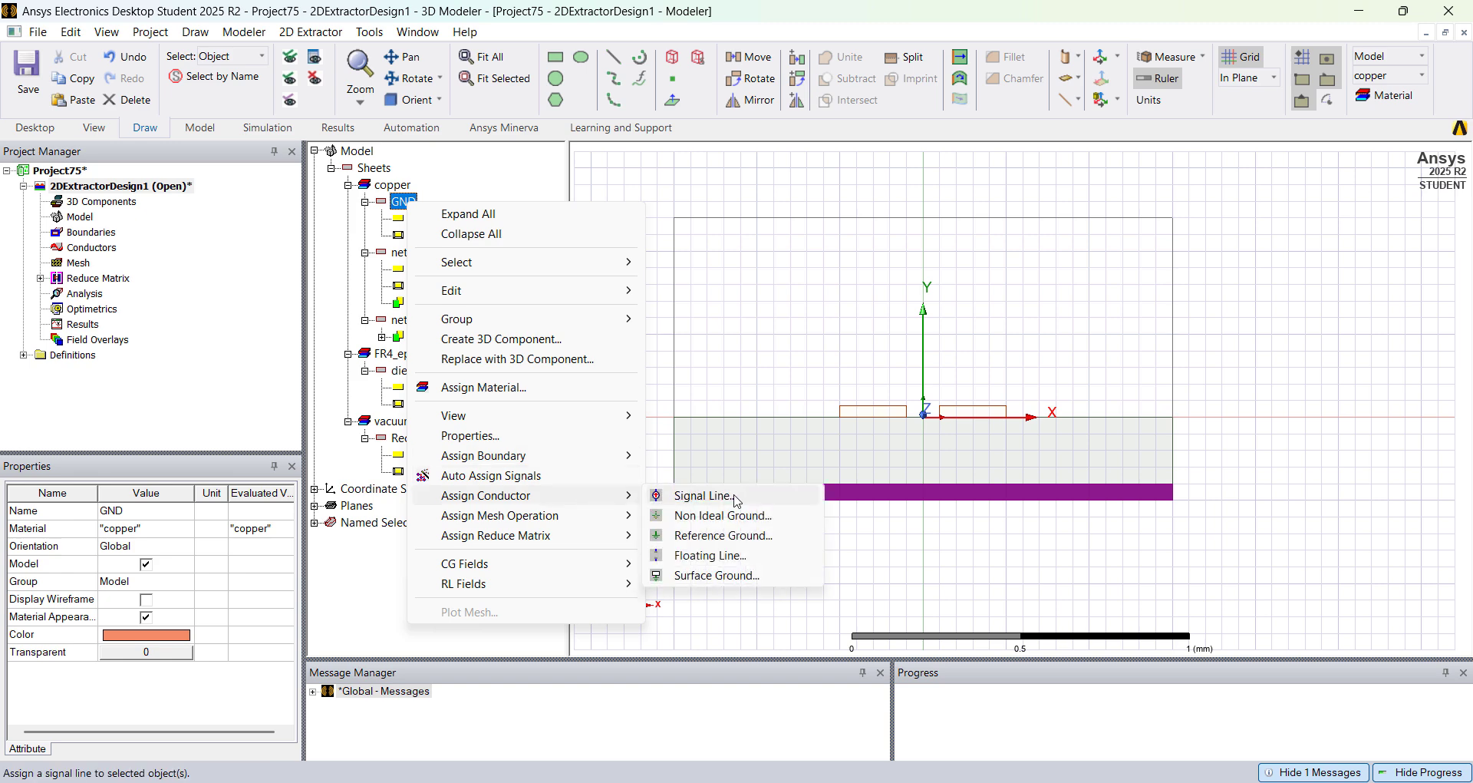
left_click(739, 537)
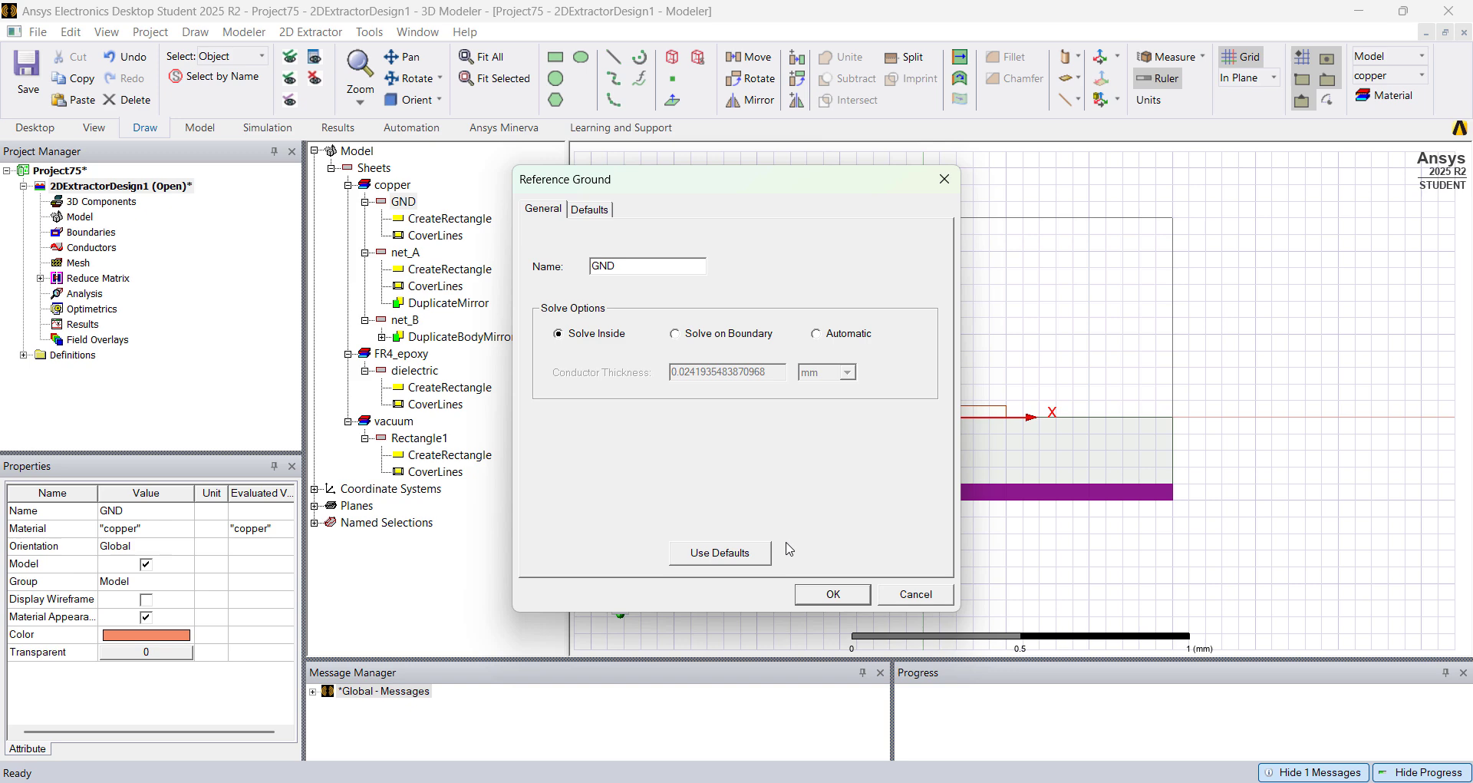
left_click(729, 334)
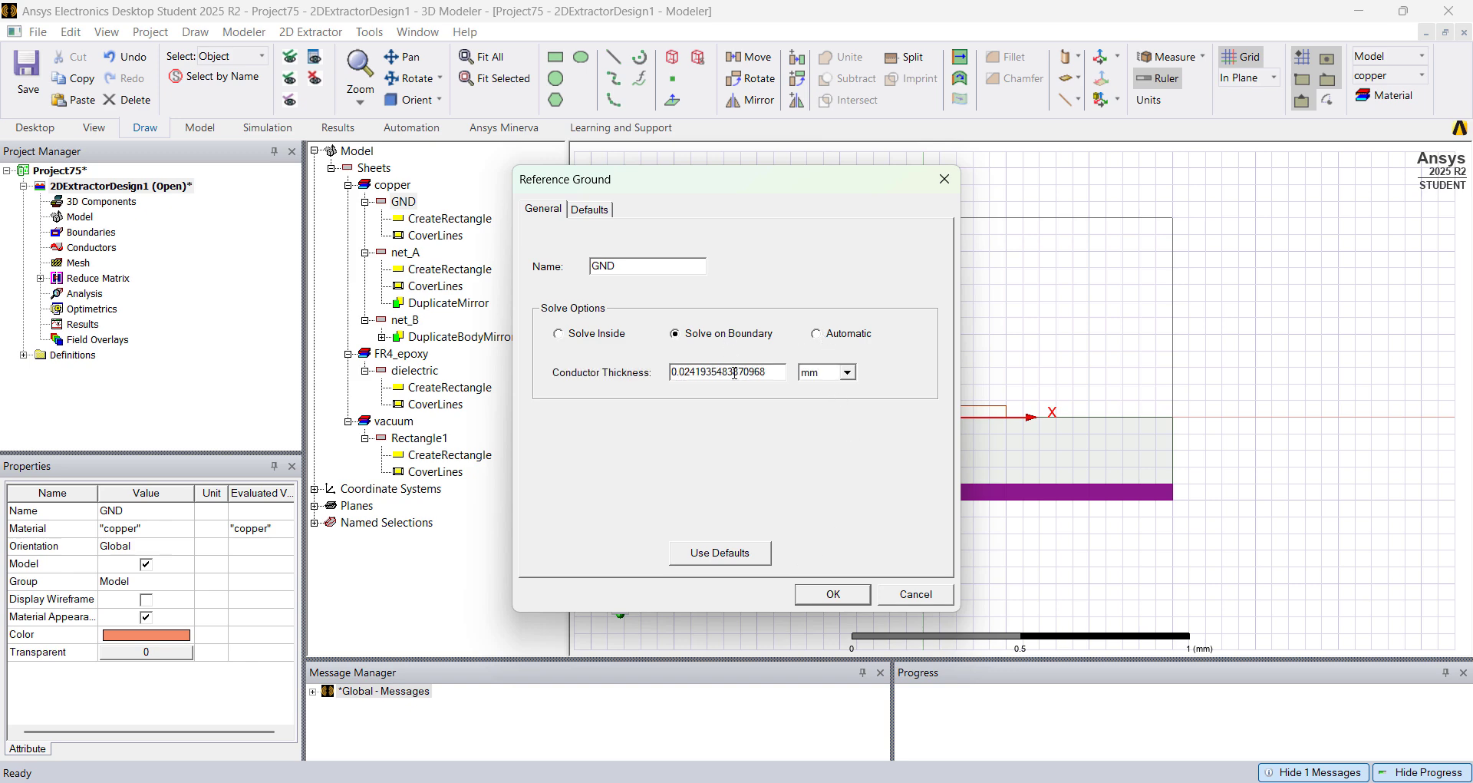
left_click(828, 596)
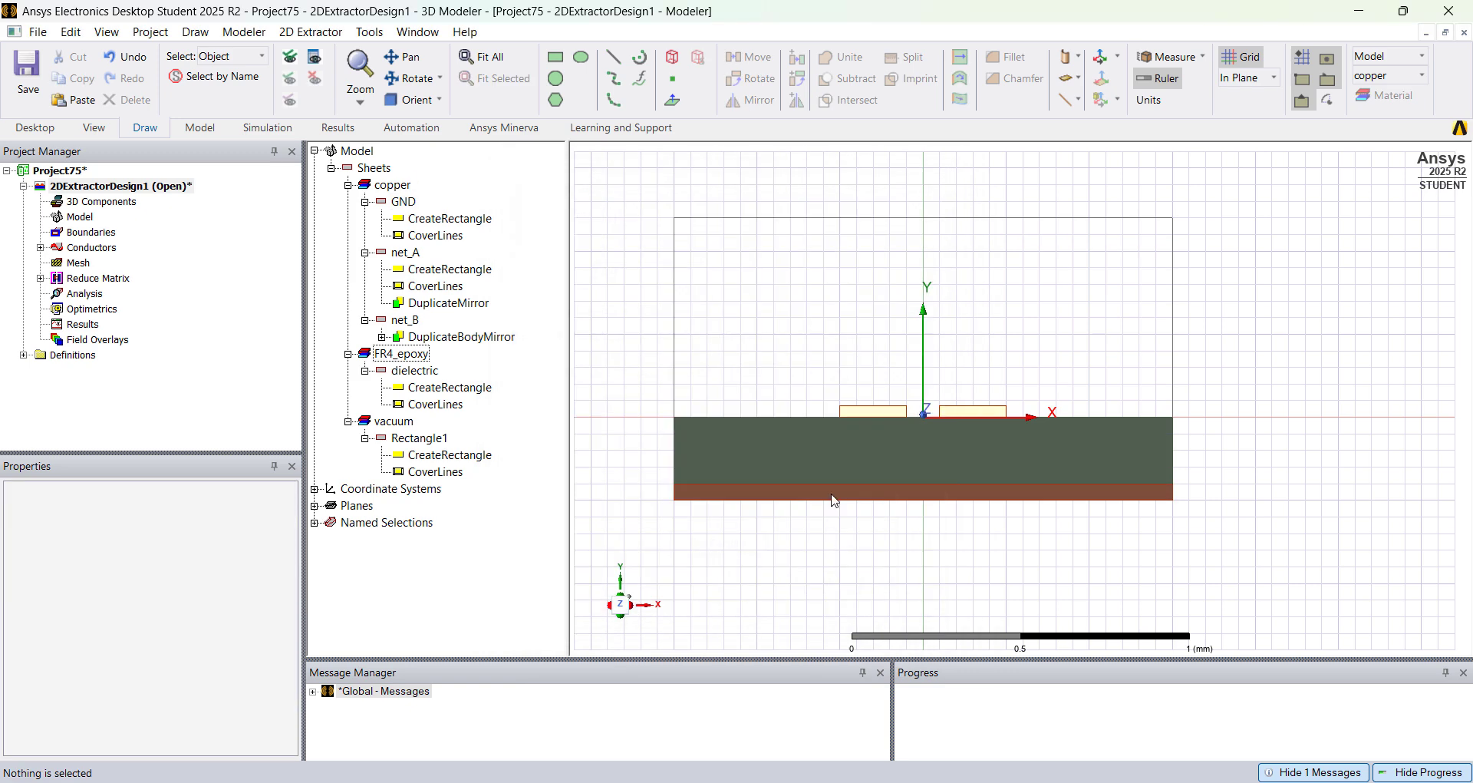
Step: Assign net_B and net_A as signal-line conductors solved on boundary
left_click(867, 413)
right_click(867, 413)
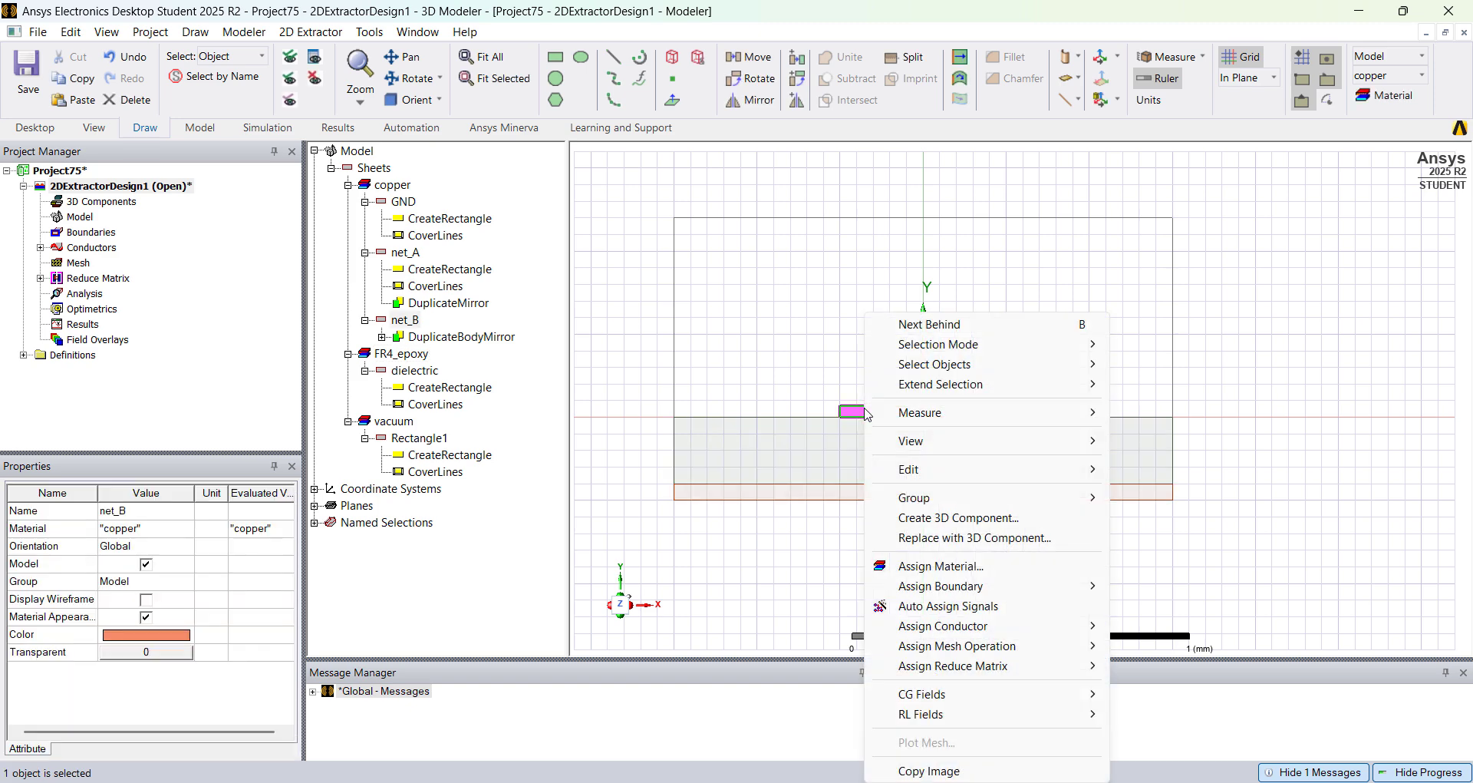
mouse_move(926, 634)
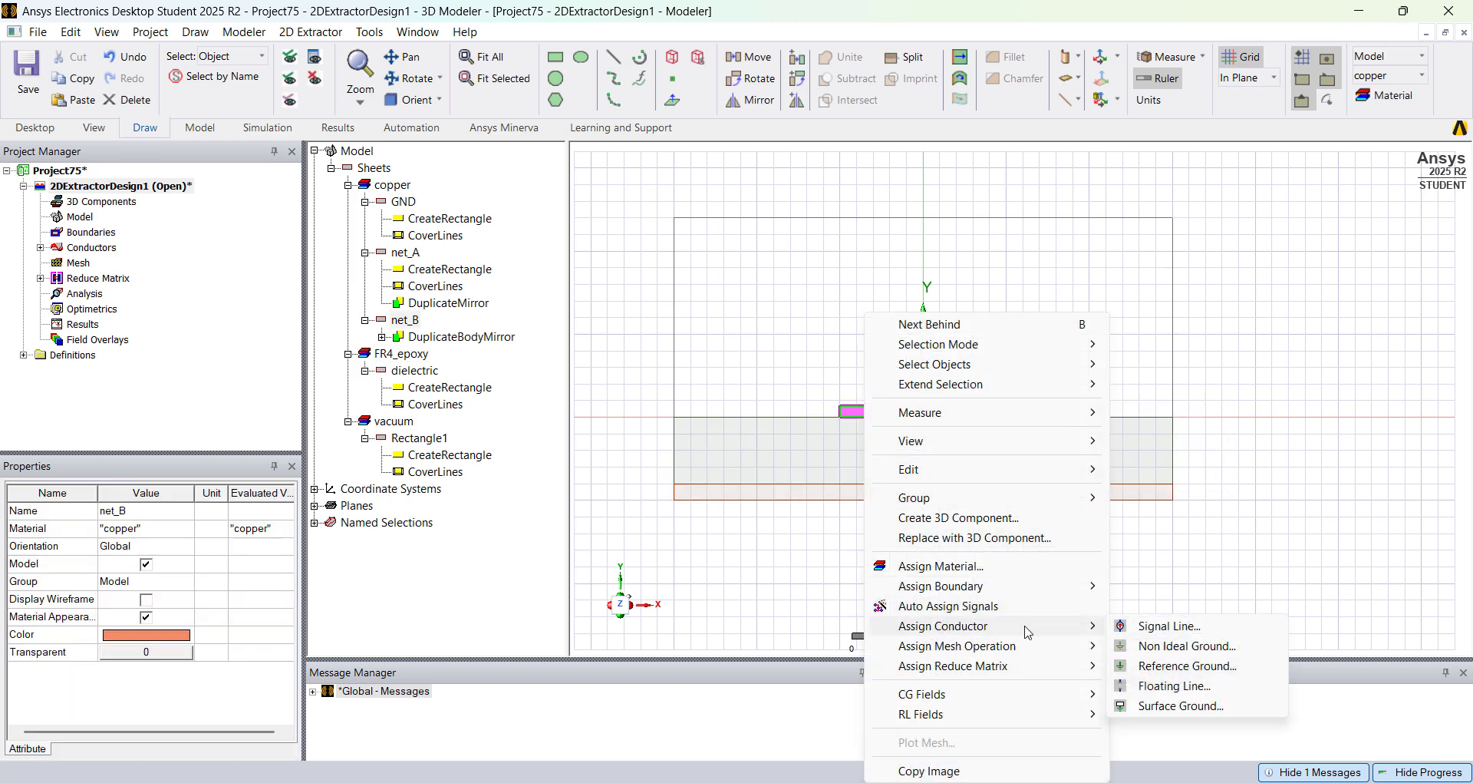
left_click(1197, 623)
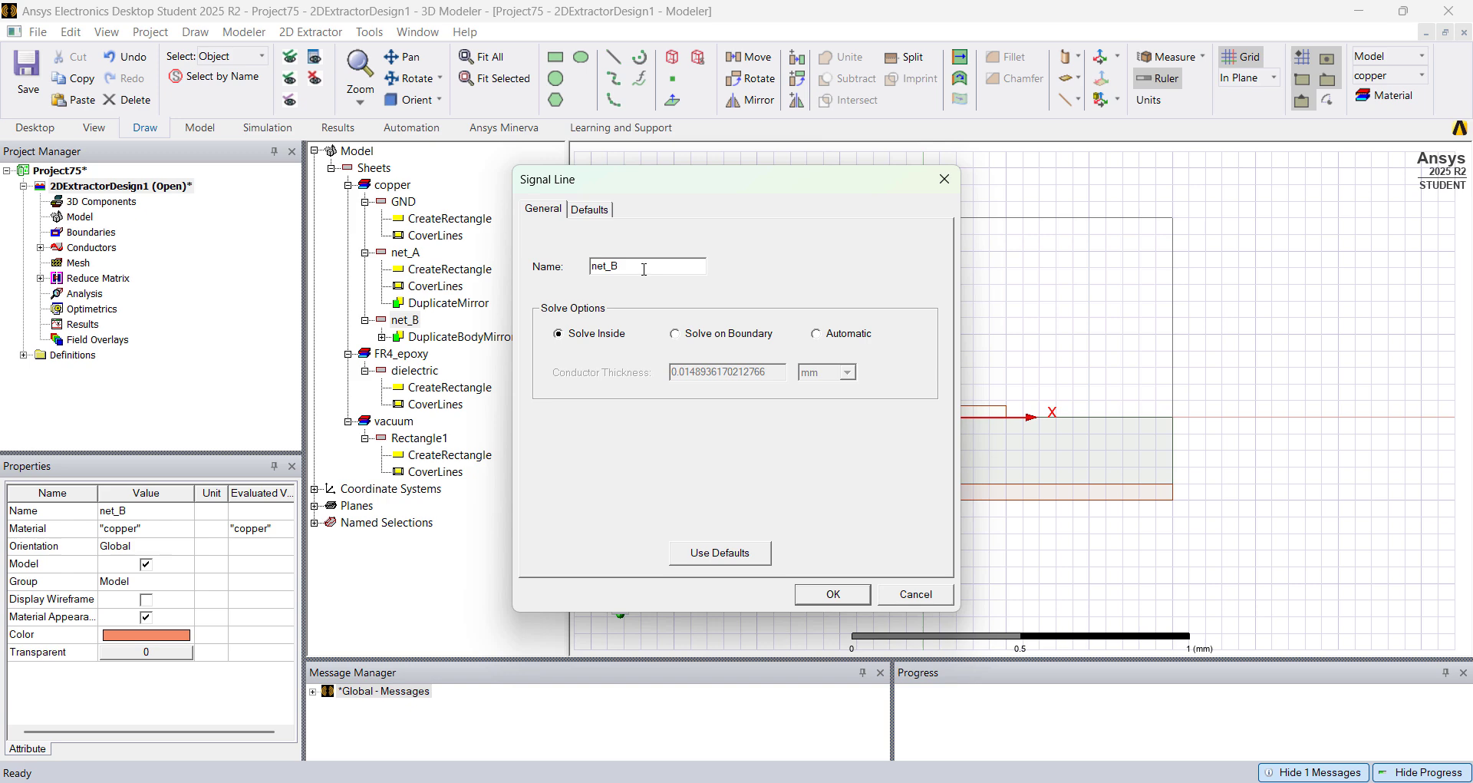
left_click(733, 336)
left_click(833, 596)
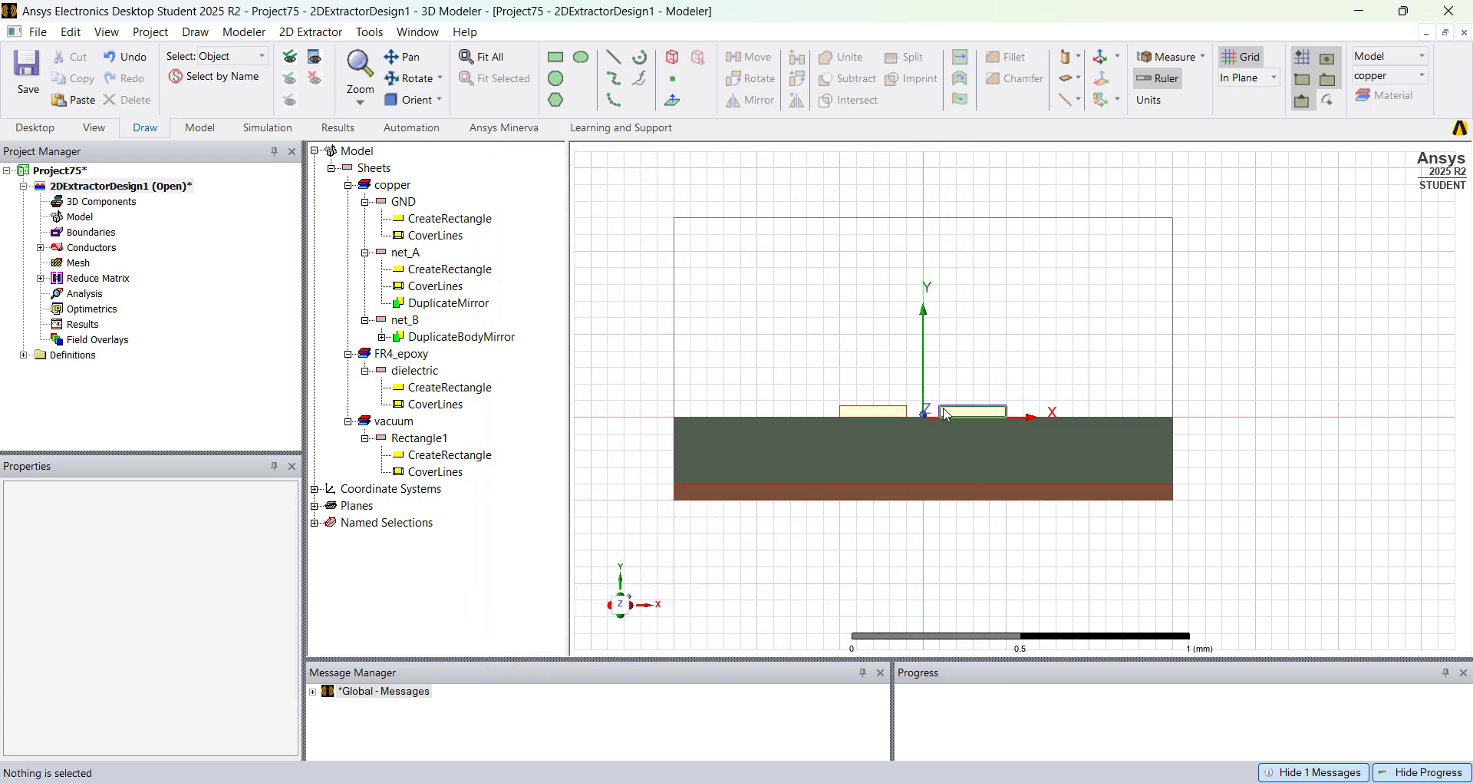
right_click(956, 417)
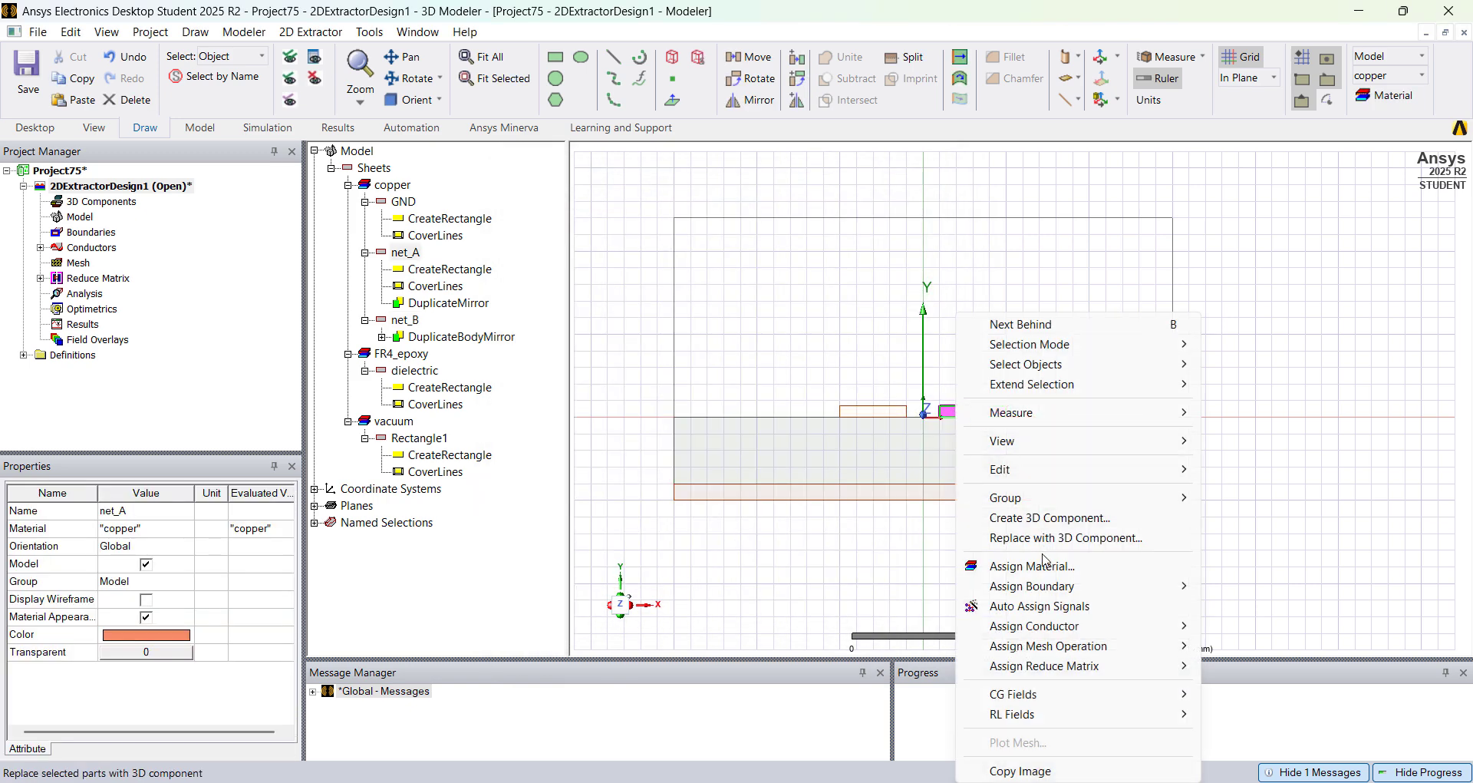
mouse_move(1113, 625)
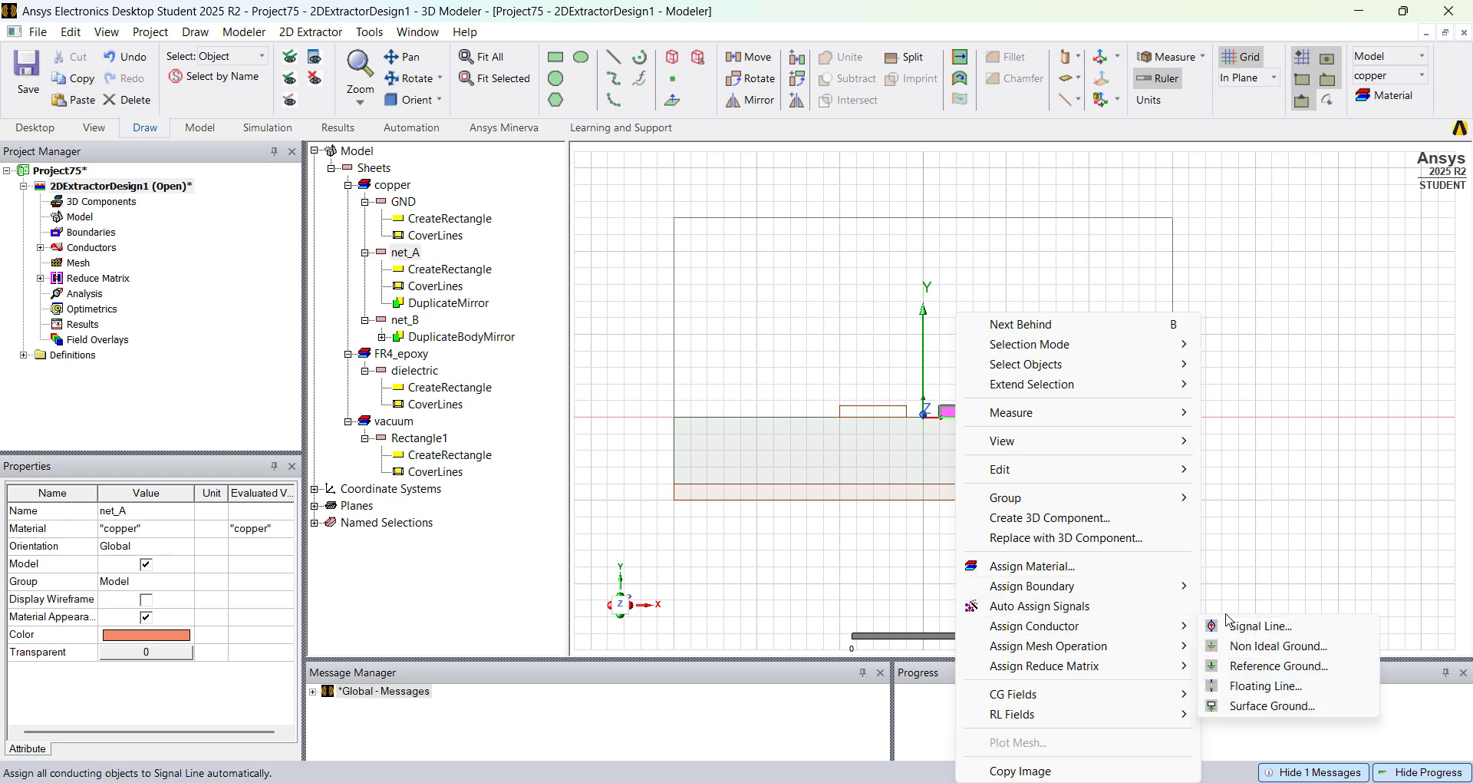
left_click(1259, 625)
left_click(727, 330)
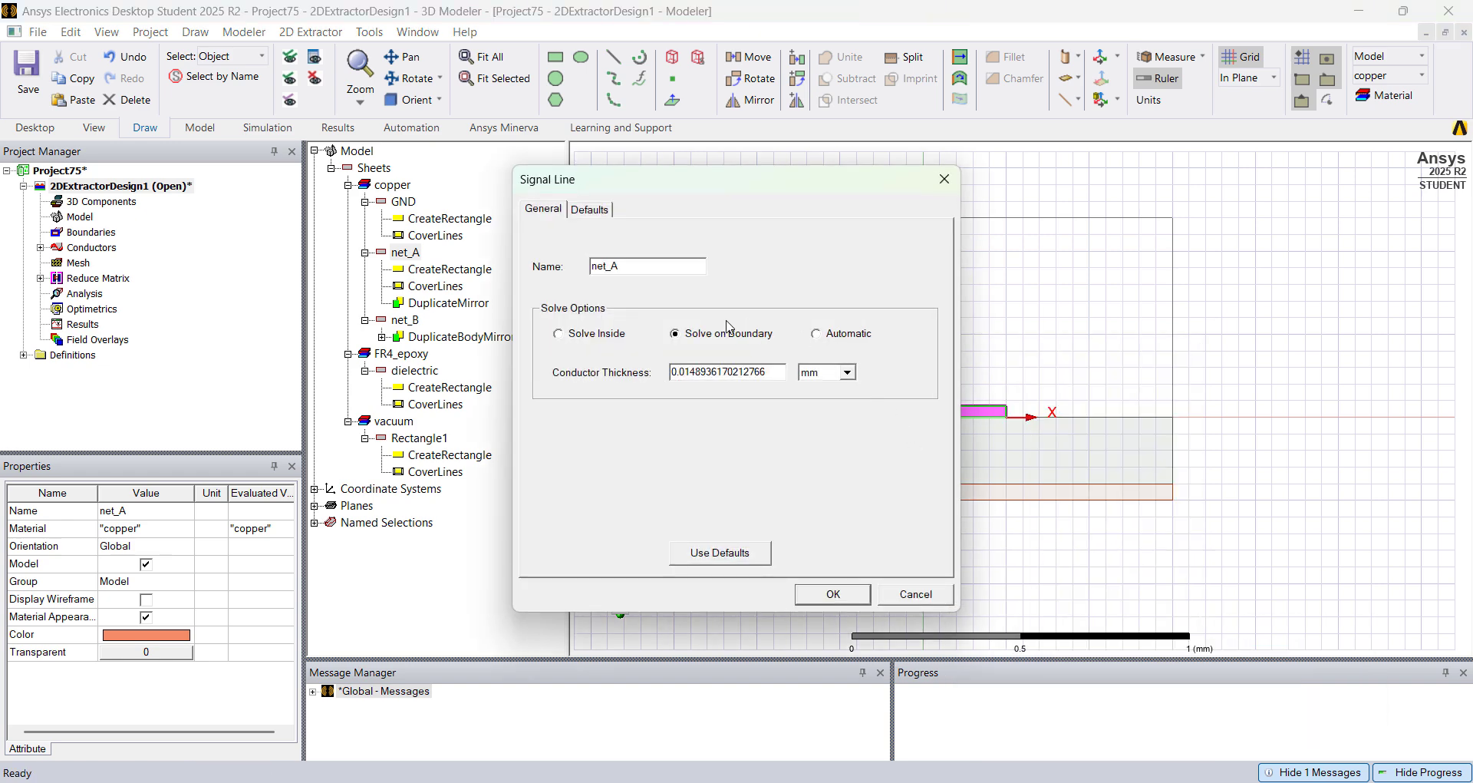
left_click(830, 592)
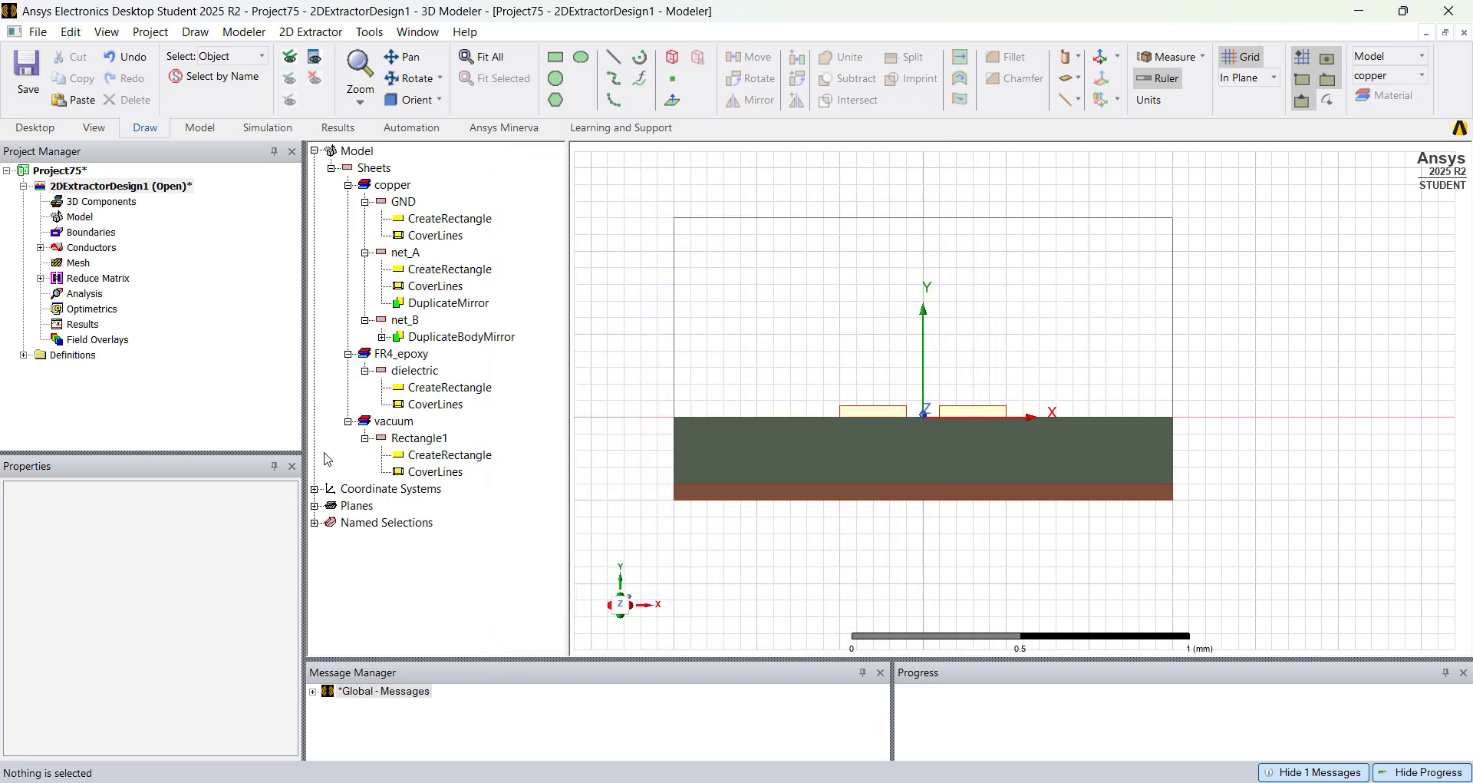
Step: Expand the Conductors list and check GND, net_A and net_B
left_click(35, 253)
left_click(39, 247)
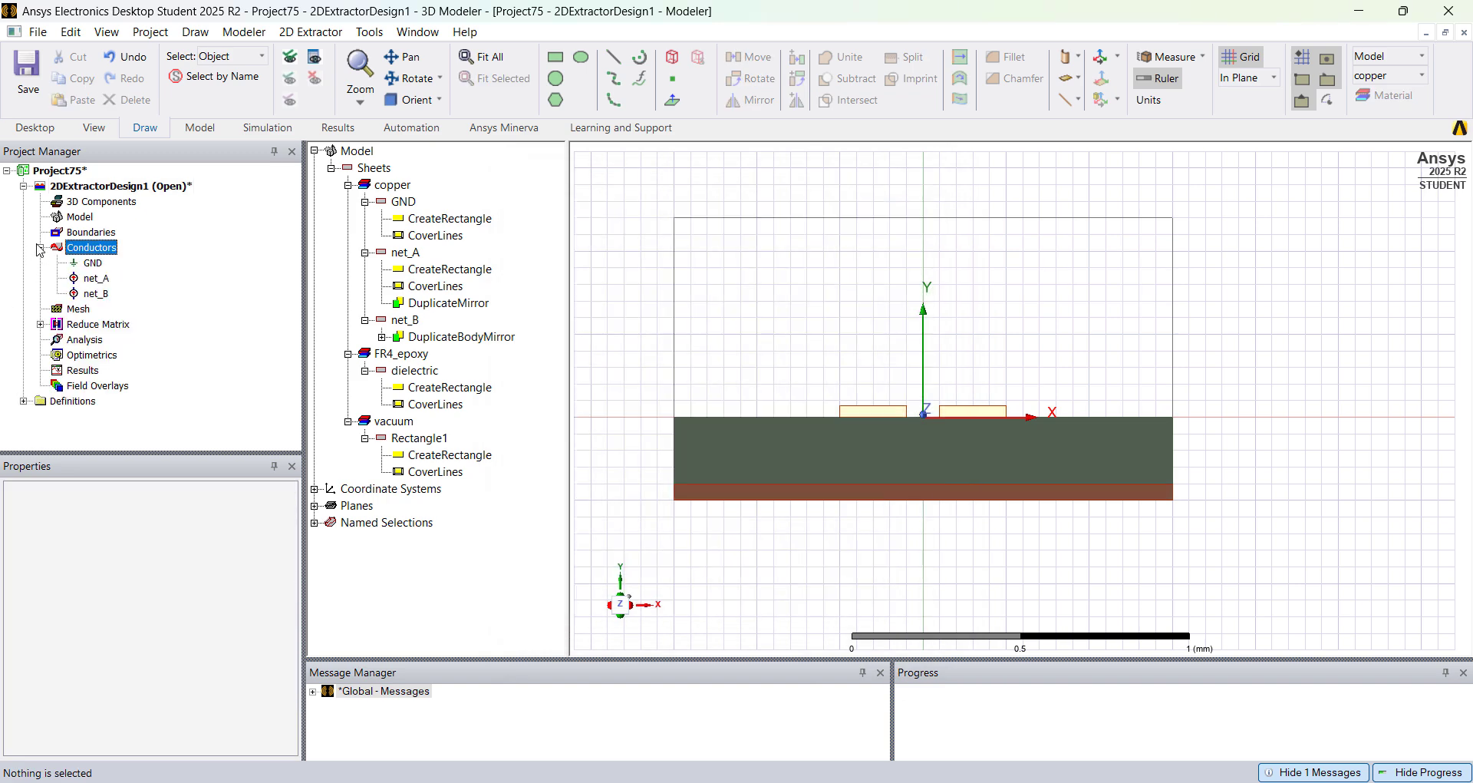
left_click(92, 263)
left_click(97, 278)
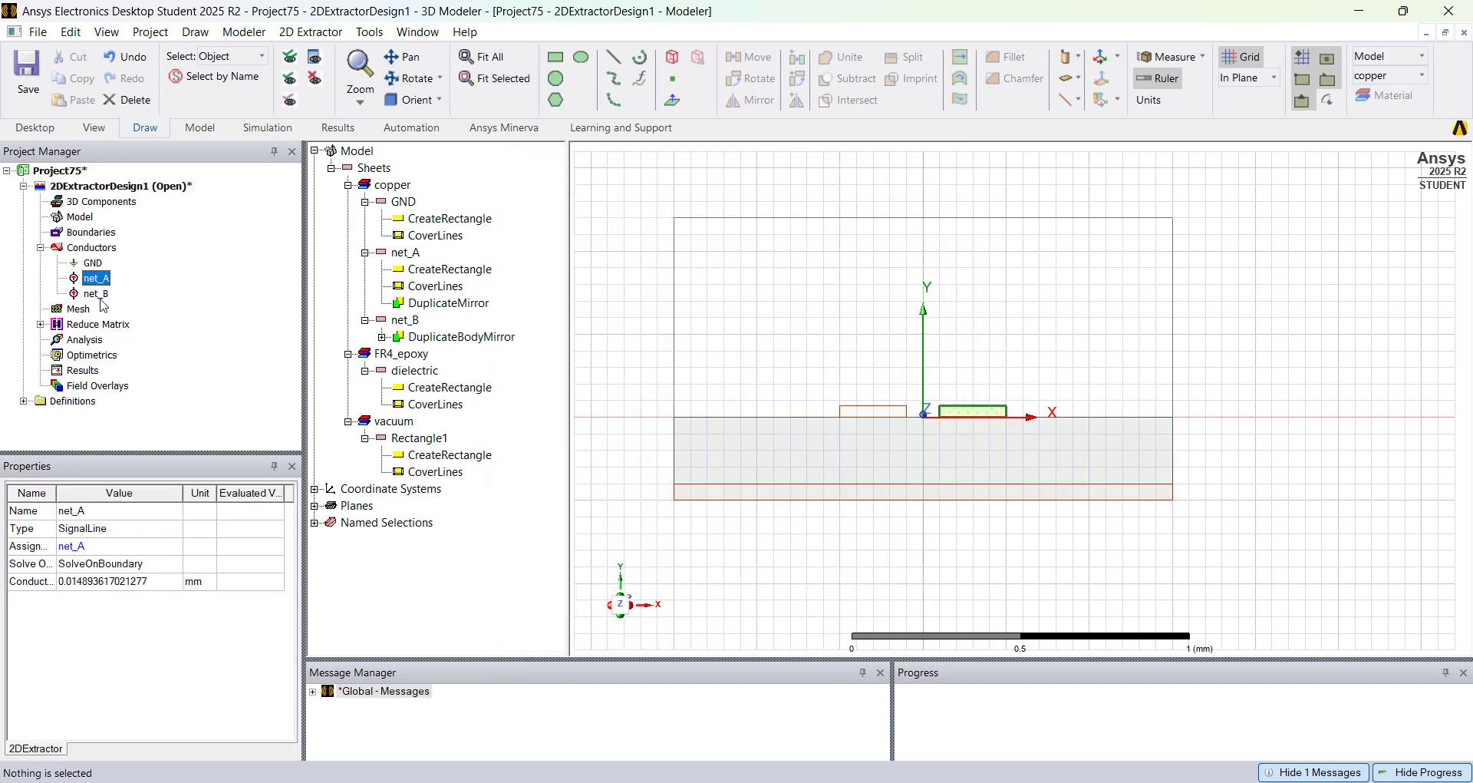
left_click(96, 294)
left_click(865, 561)
scroll(885, 516, "up", 2)
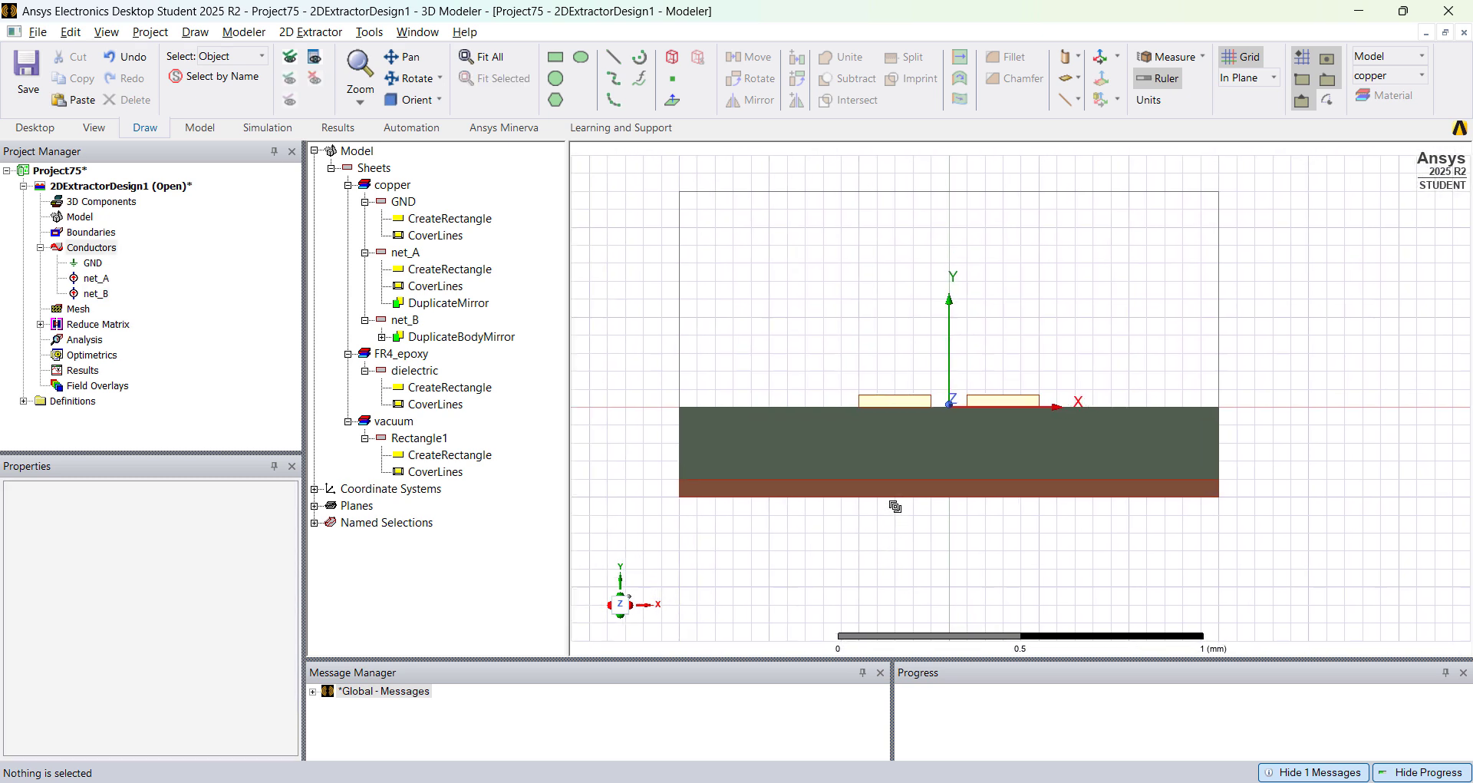
scroll(941, 546, "up", 2)
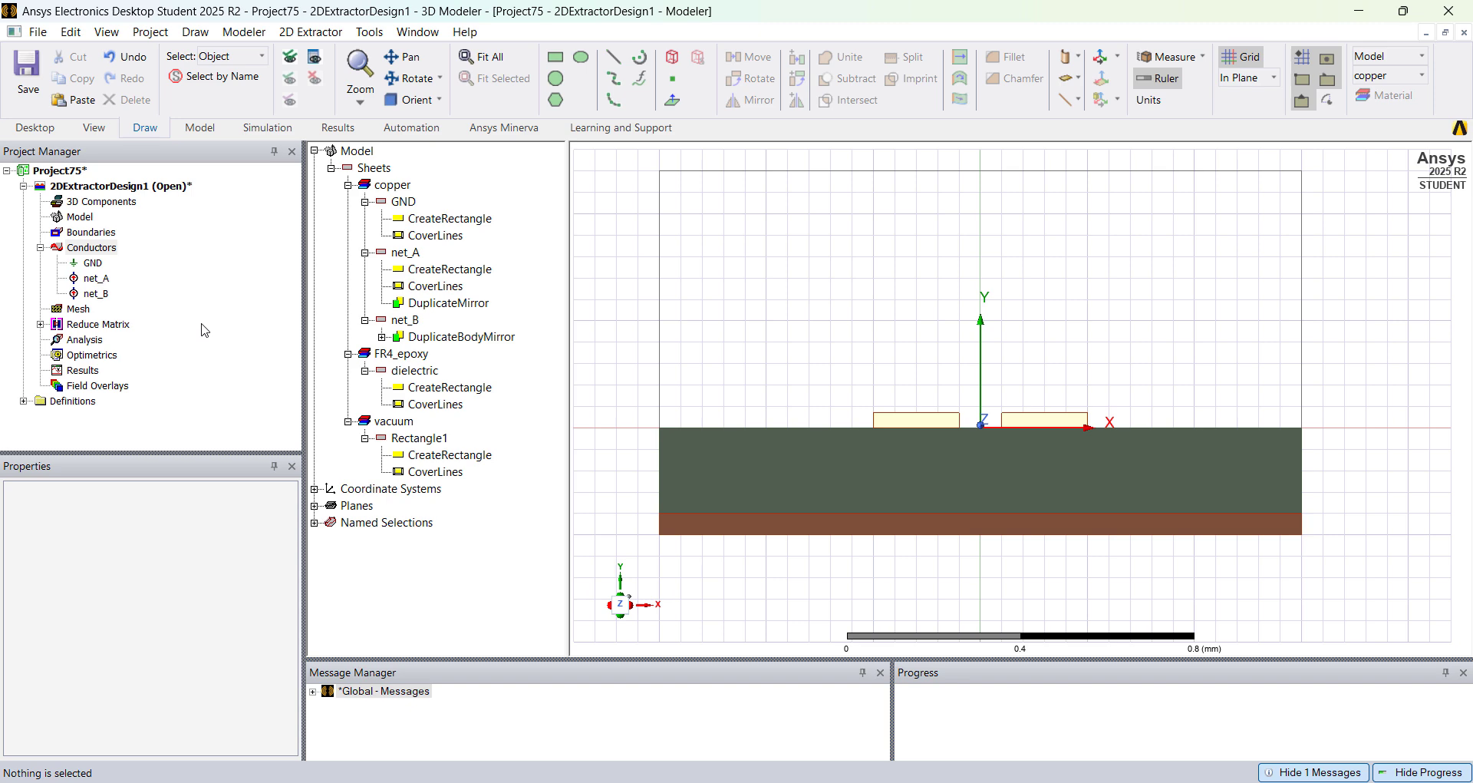
Step: Add solution setup Setup1 with a 10 GHz solution frequency
right_click(94, 344)
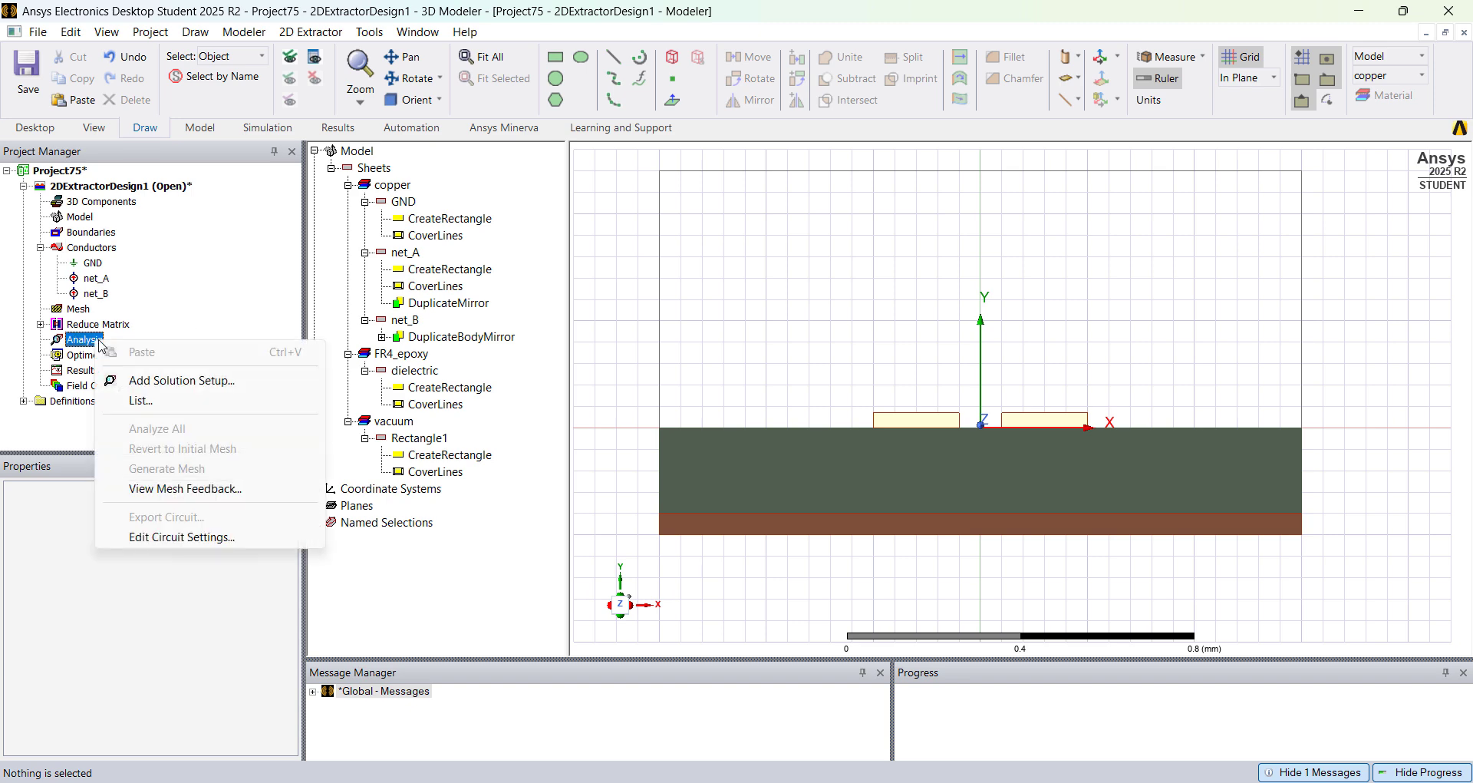
left_click(151, 381)
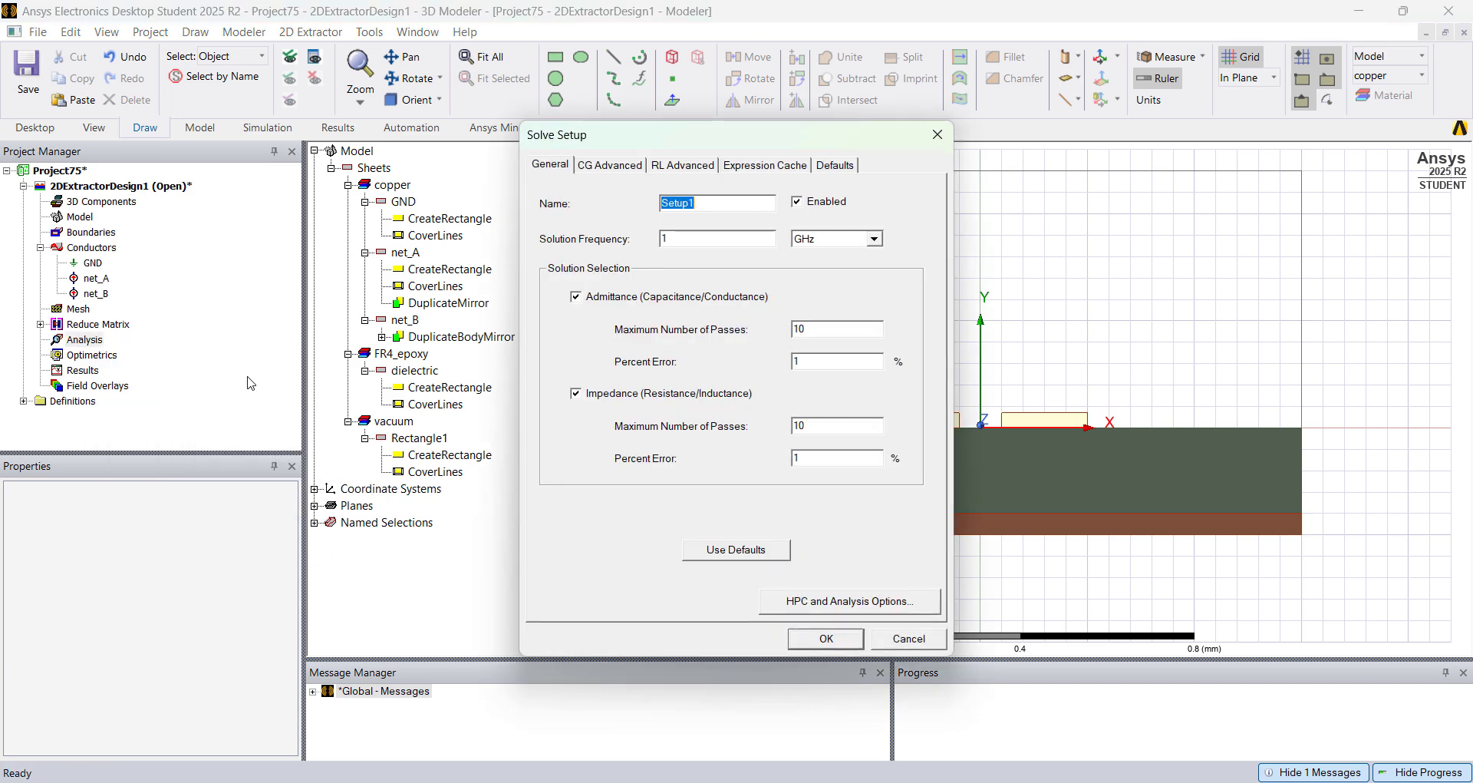
left_click(682, 237)
type("0")
left_click(824, 638)
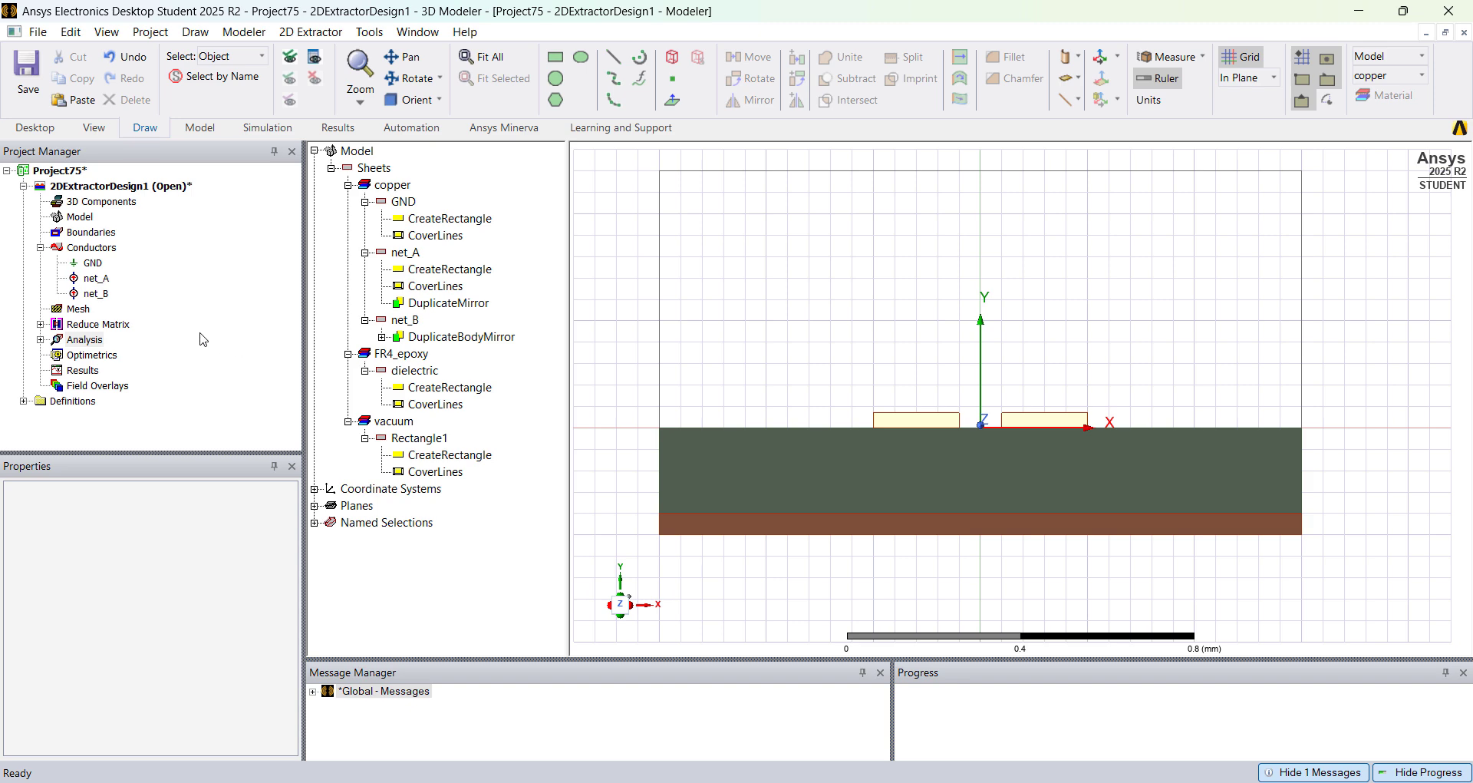
Step: Add an interpolating frequency sweep to Setup1 with range samples of 20 and 15
left_click(40, 339)
right_click(106, 356)
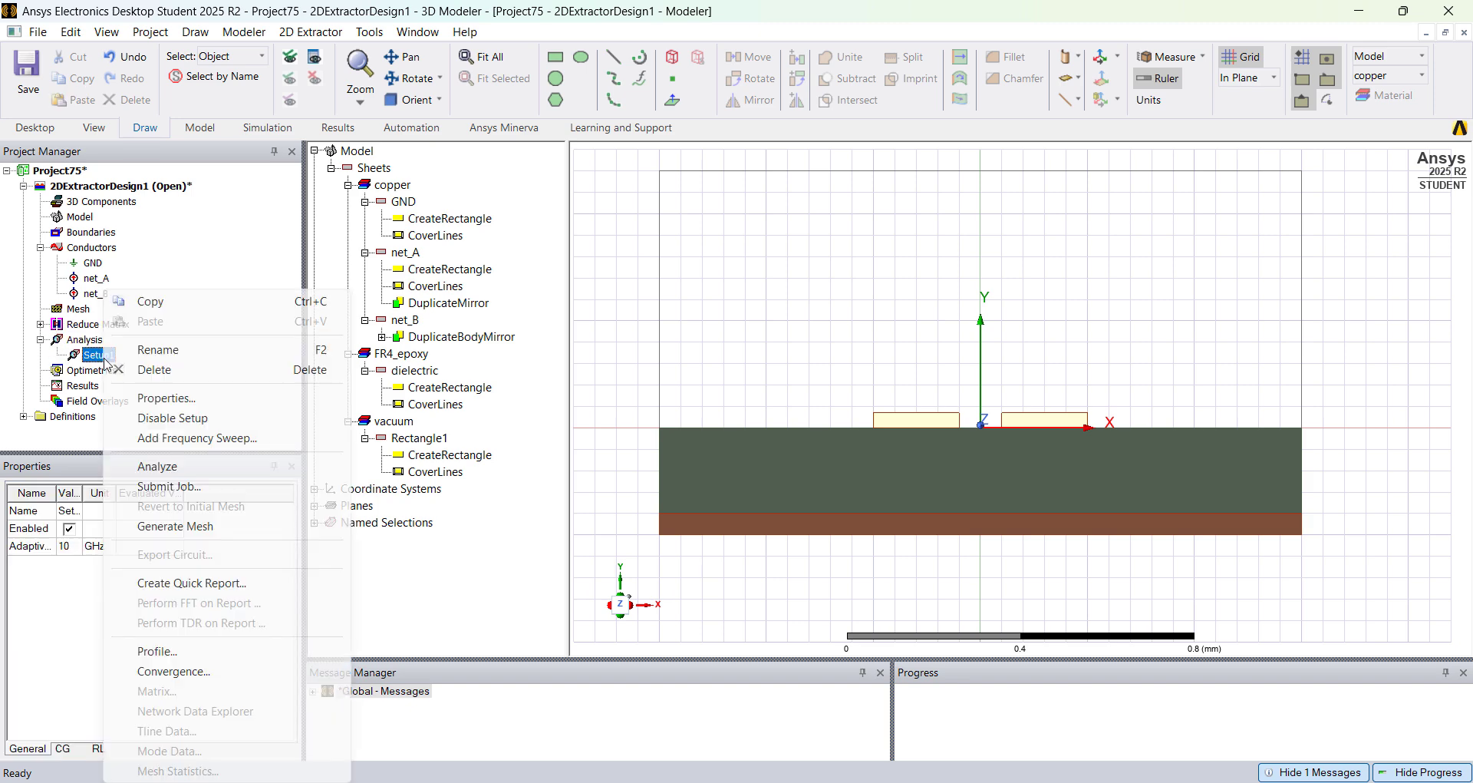
left_click(206, 440)
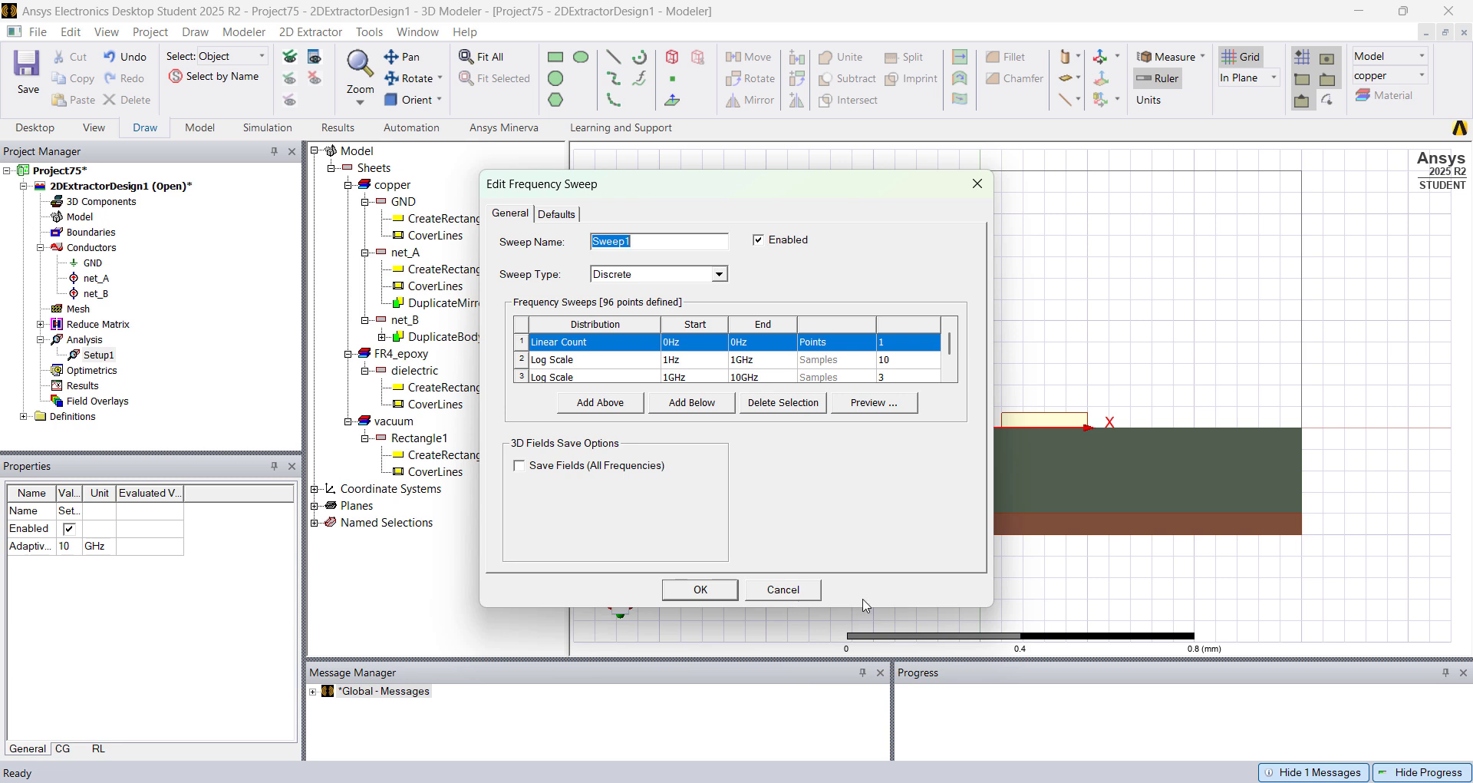
left_click_drag(864, 608, 852, 665)
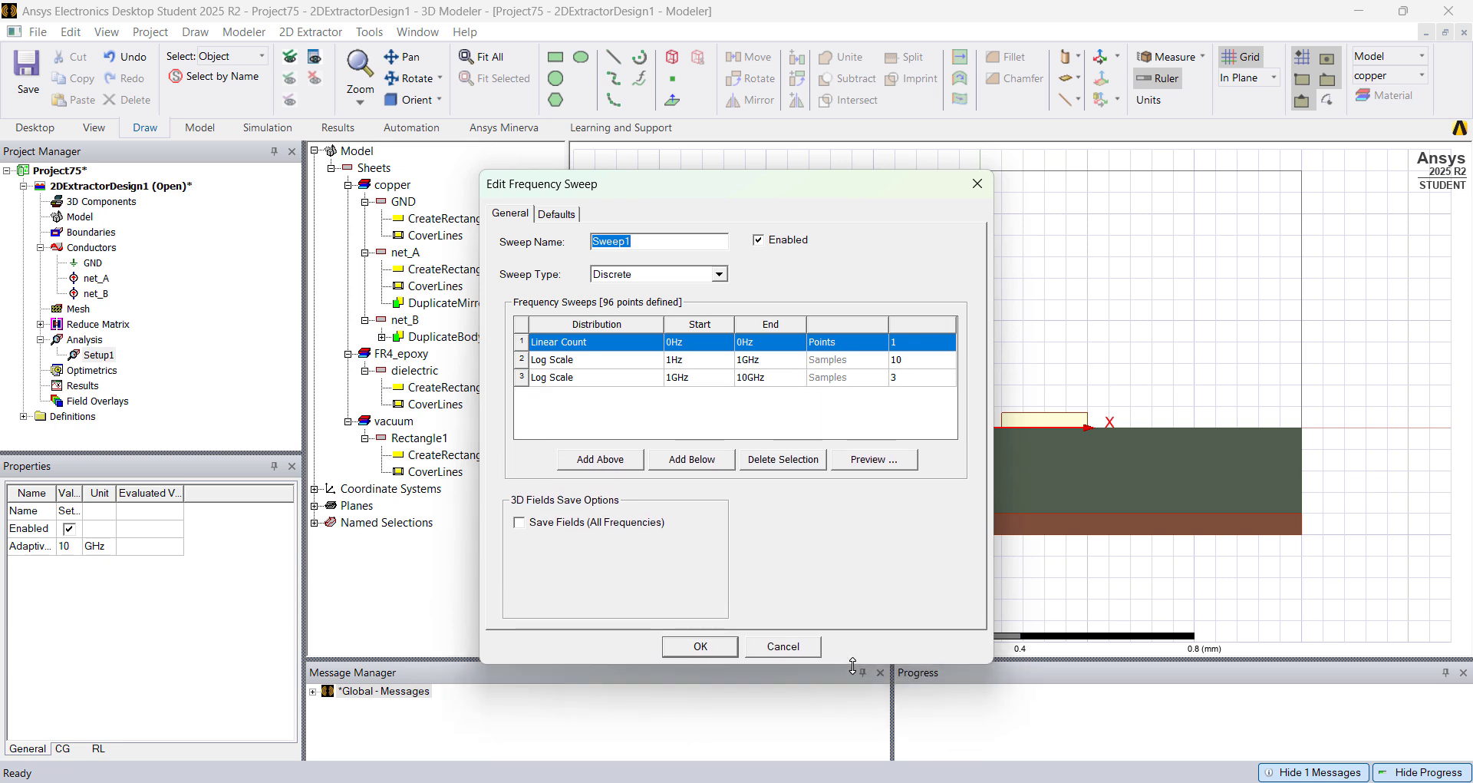
left_click(920, 381)
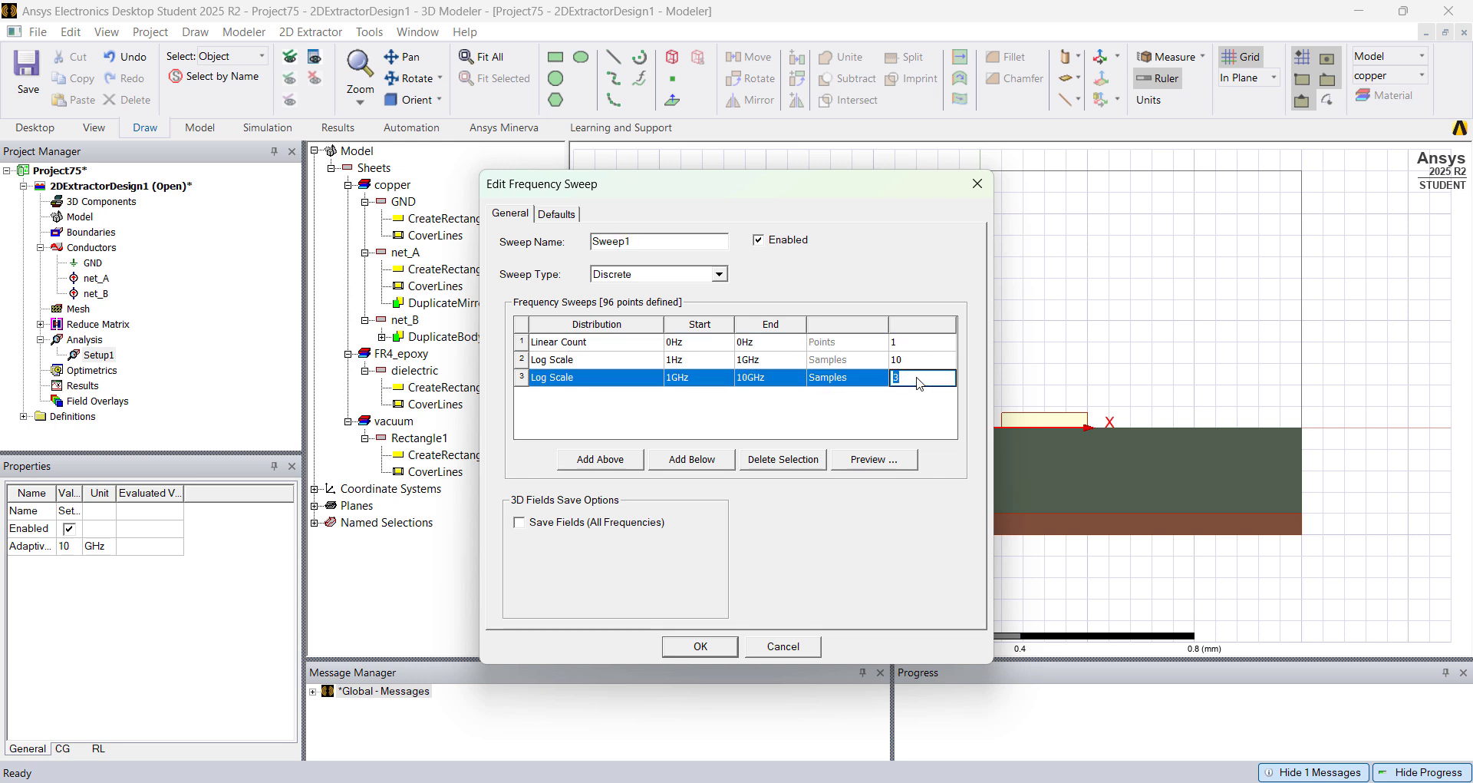
left_click(918, 363)
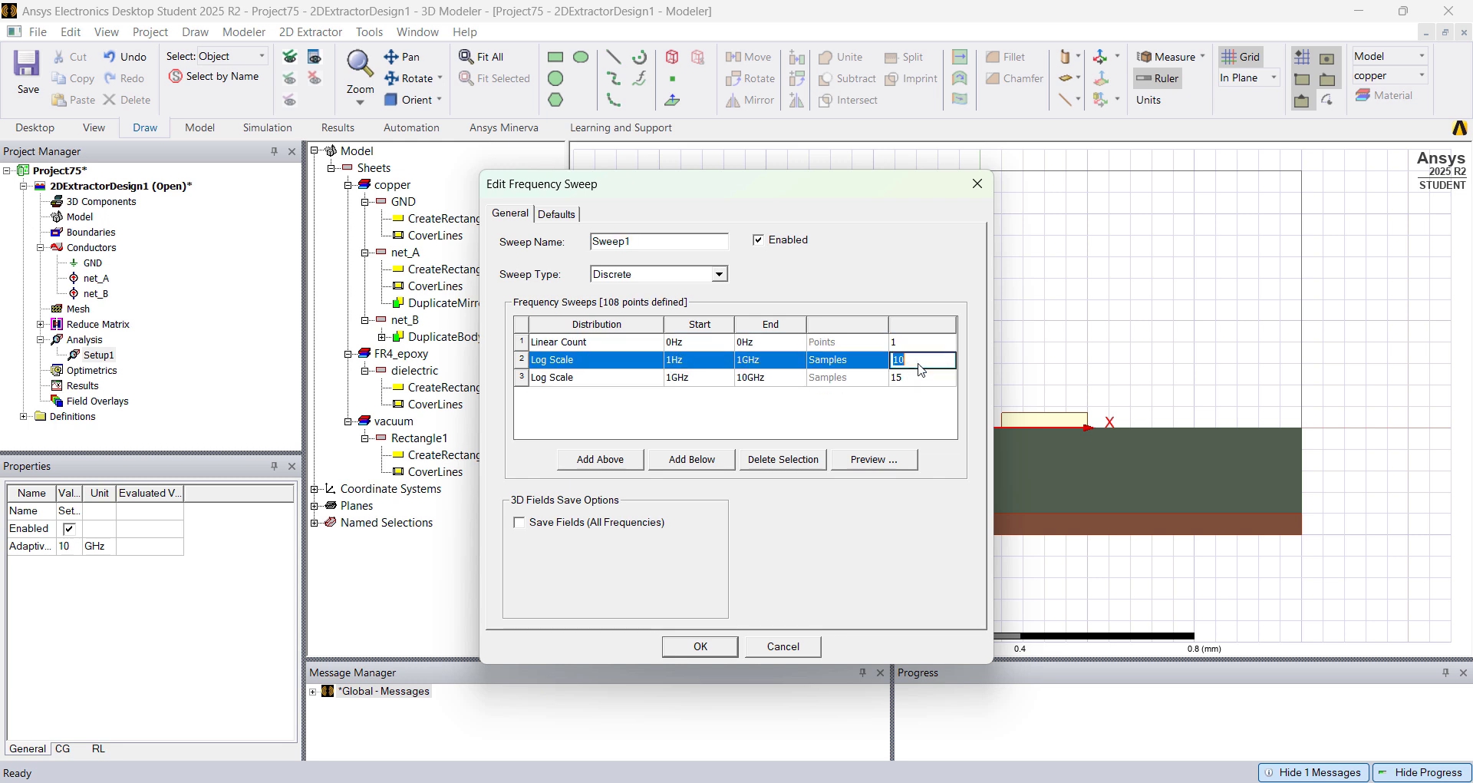
left_click(692, 280)
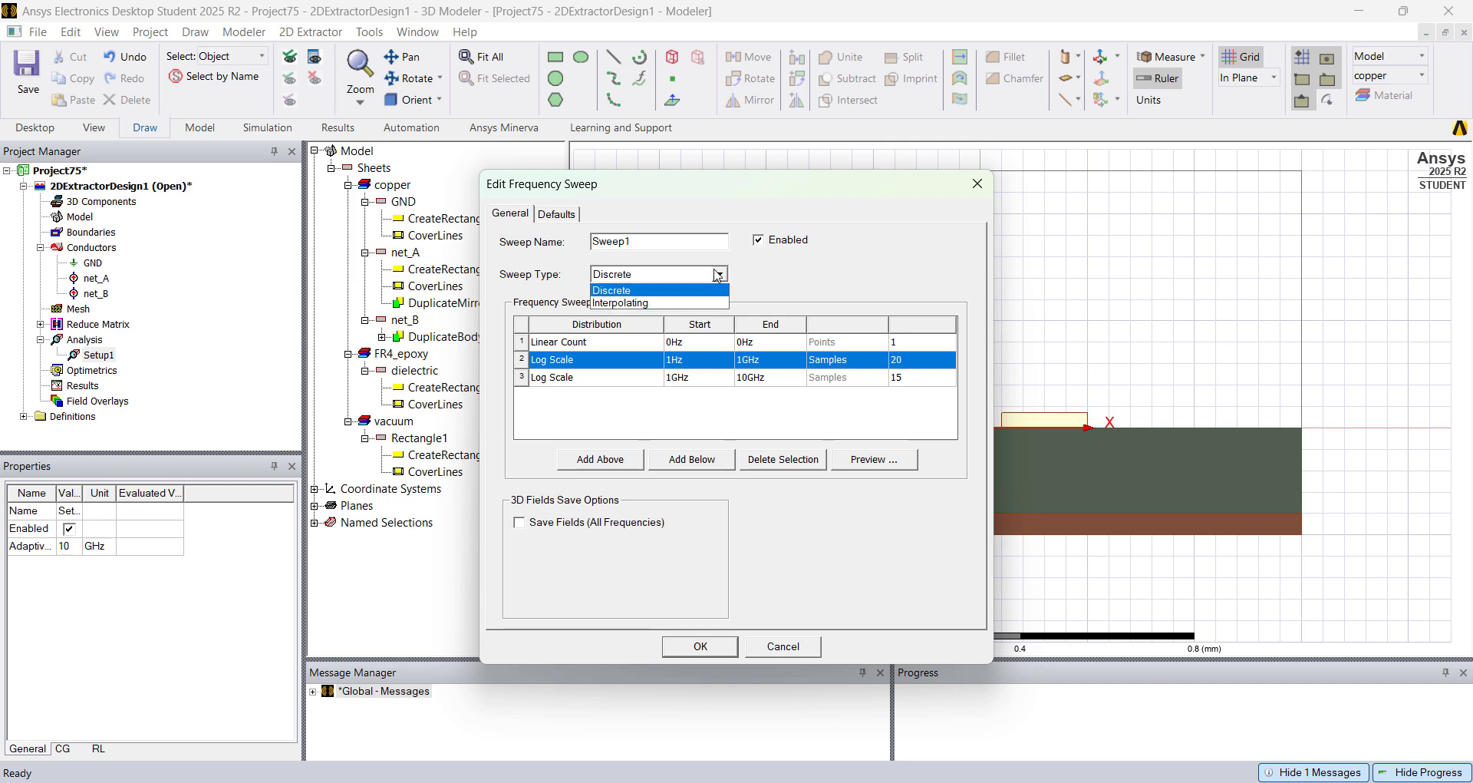
left_click(685, 301)
left_click(700, 646)
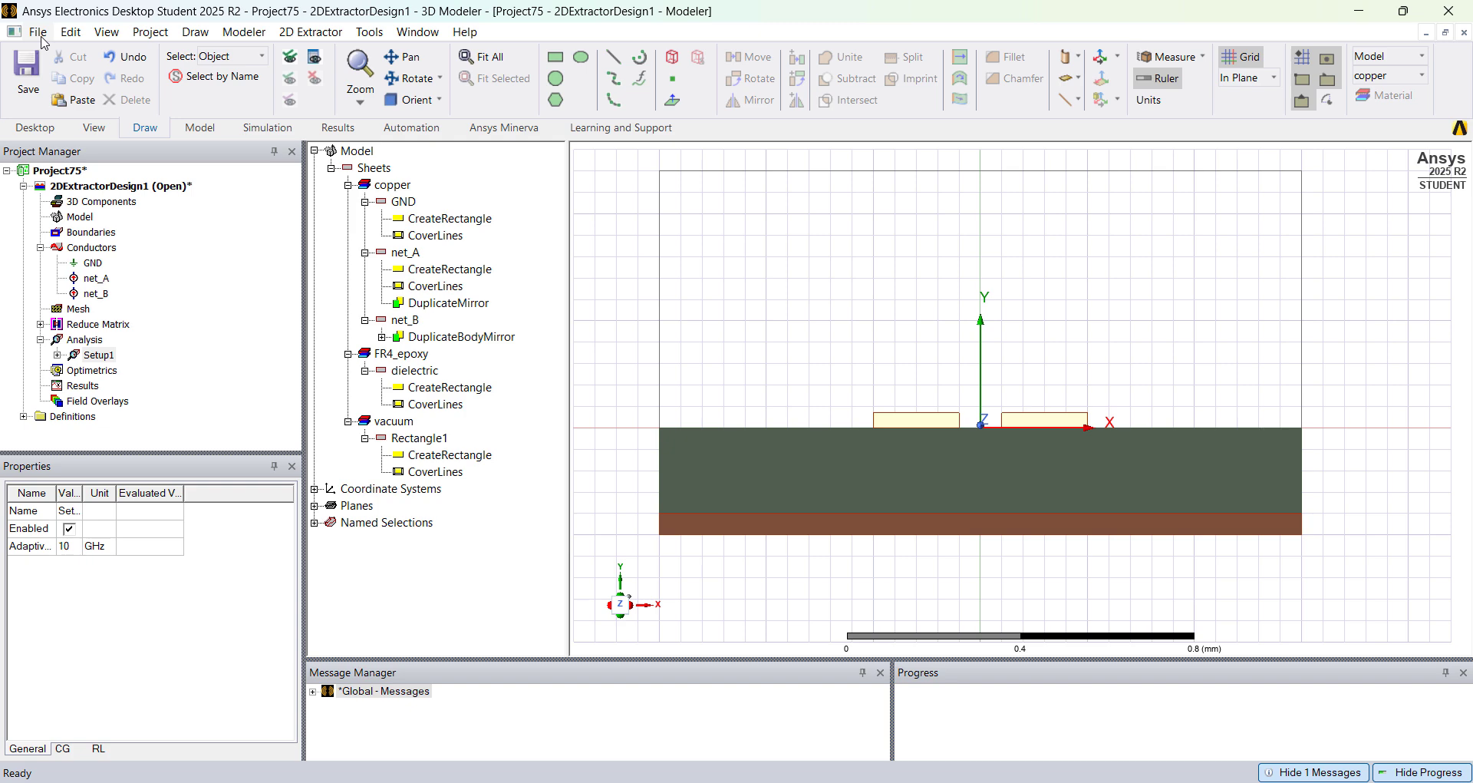
Step: Save Project75, validate the 2D Extractor design, then run Analyze All to solve it
key("ctrl+s")
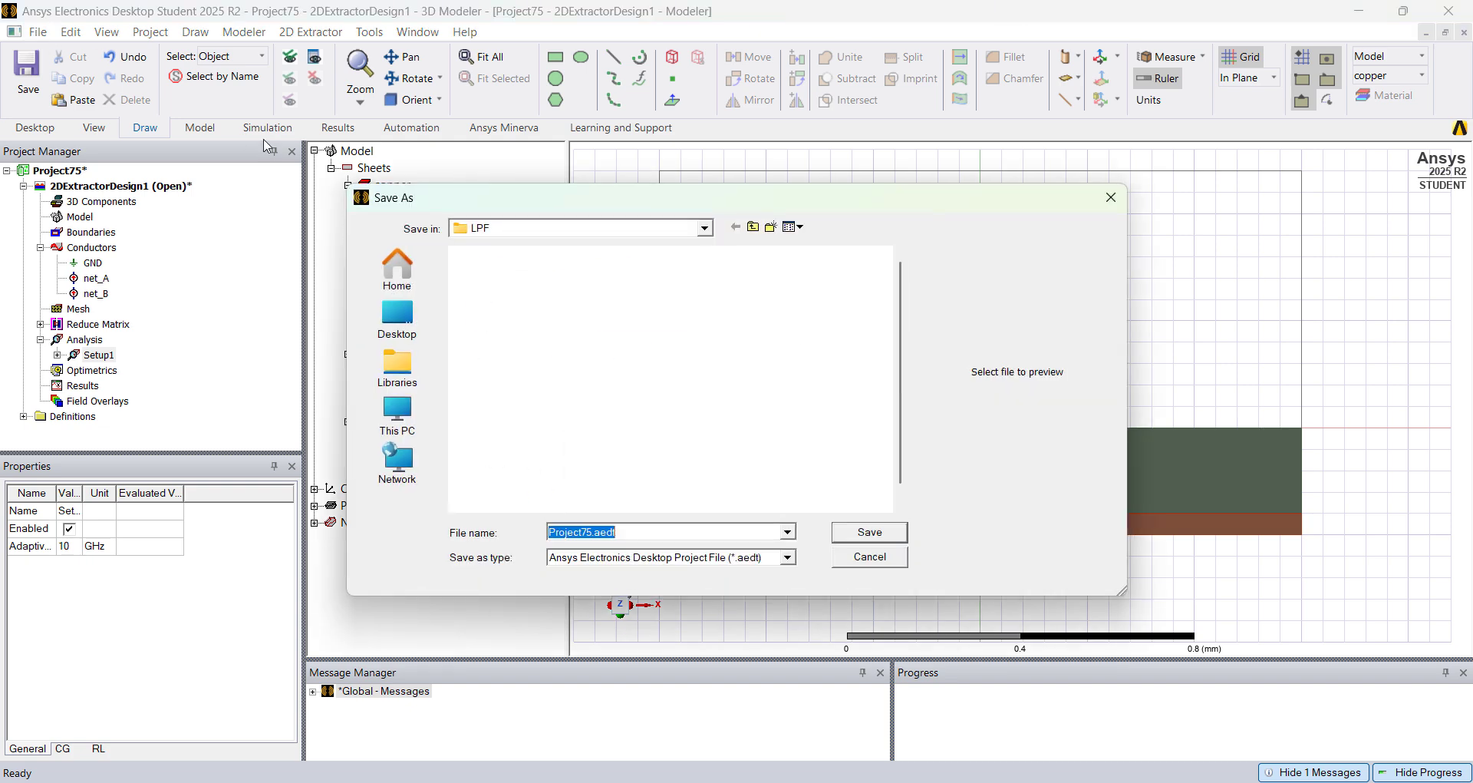
left_click(863, 538)
left_click(267, 127)
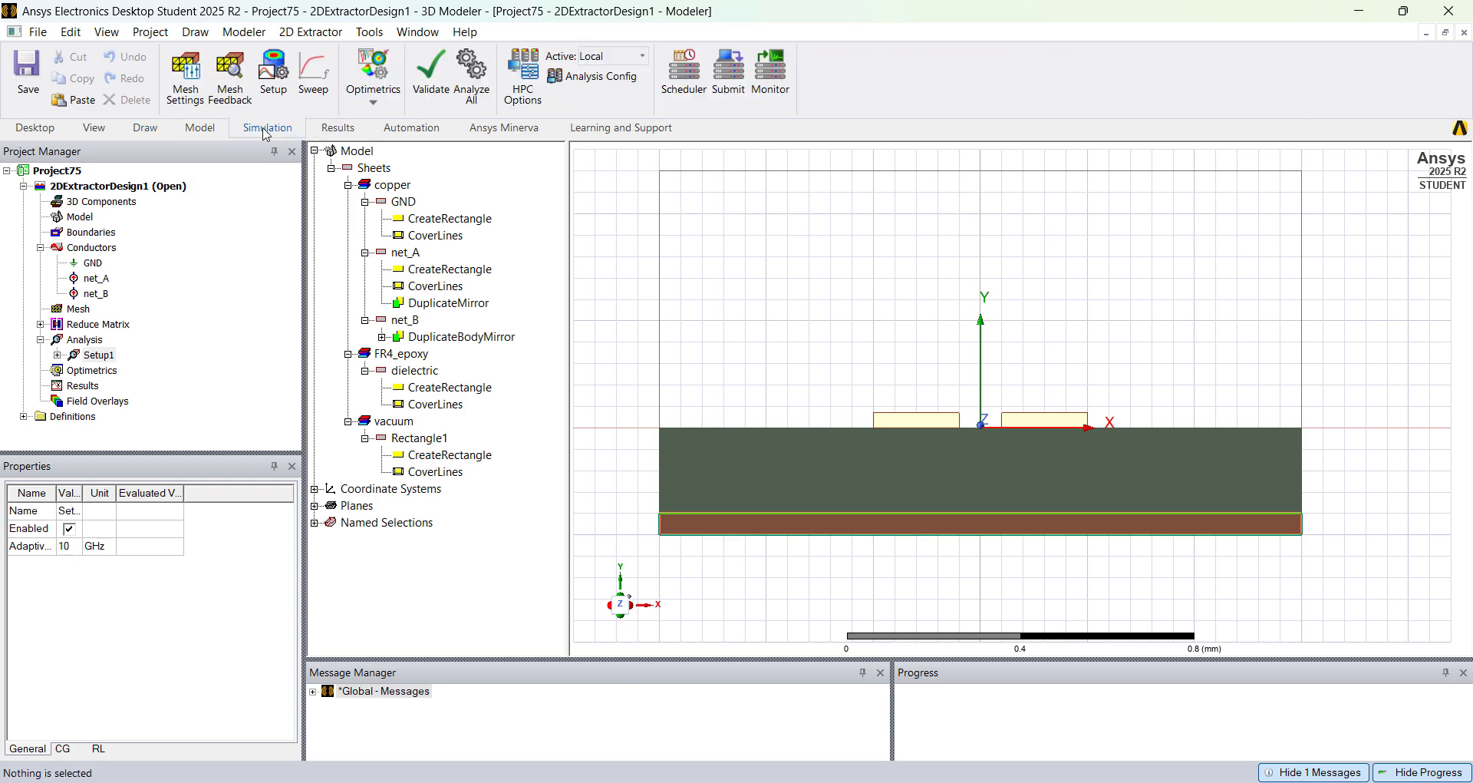
left_click(421, 85)
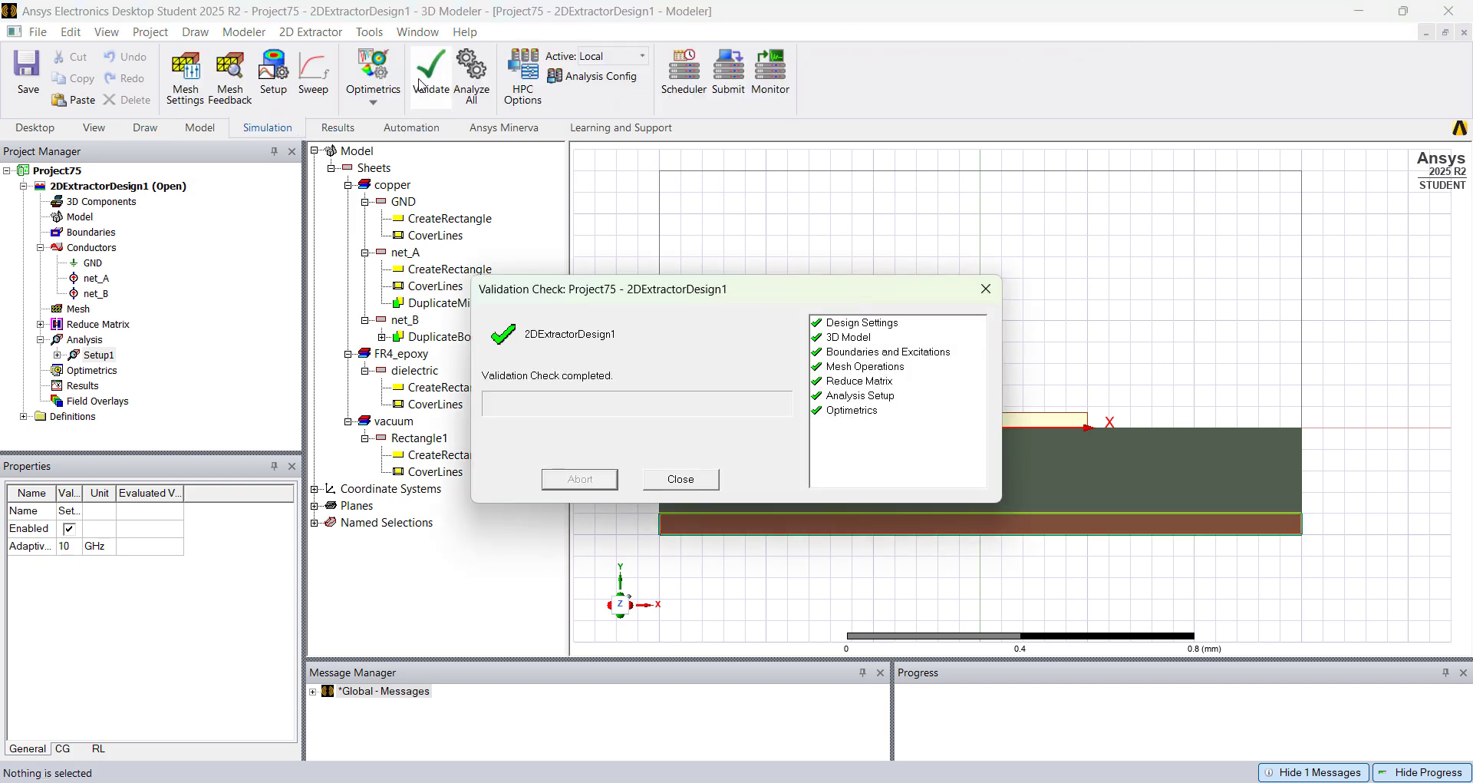
key("Return")
left_click(475, 93)
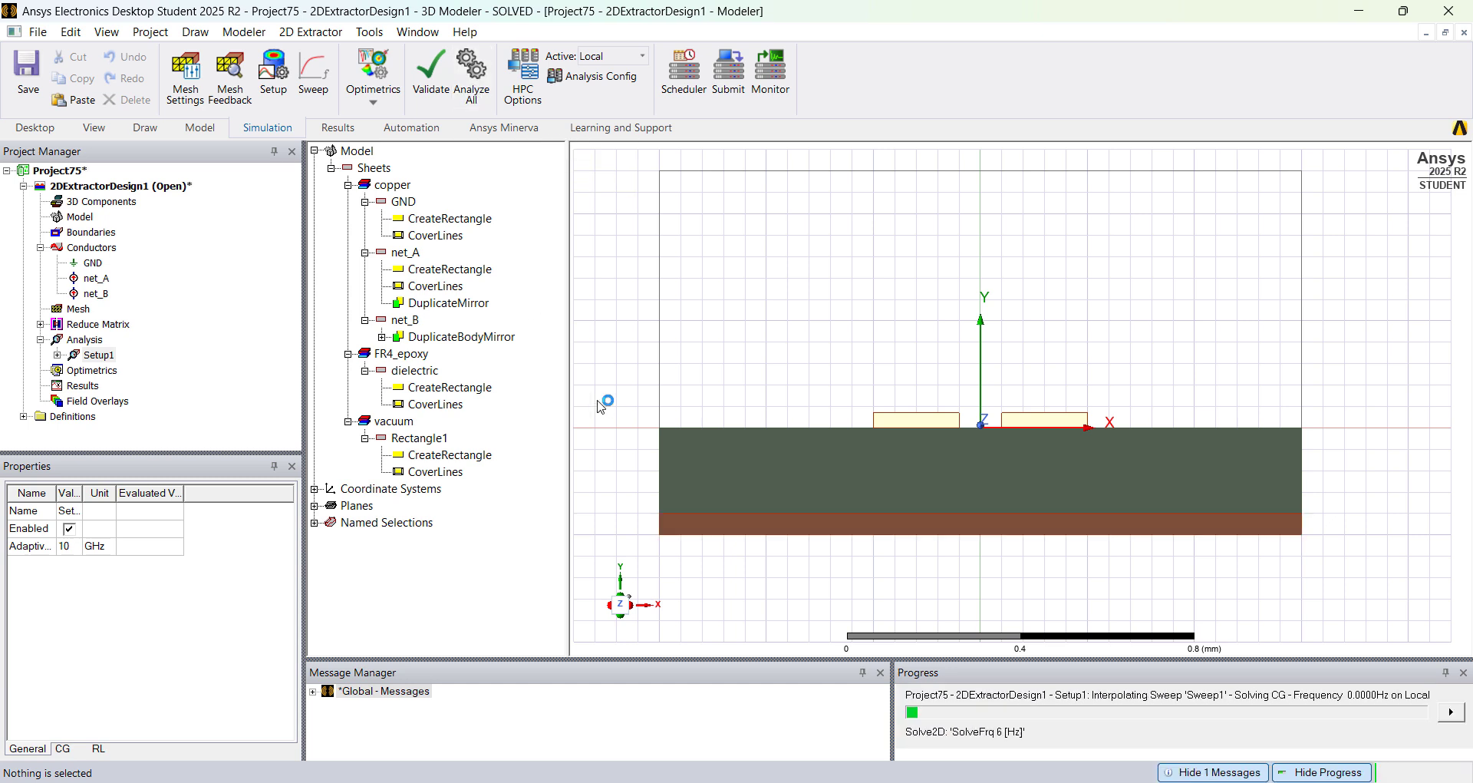
Step: Create a rectangular matrix report plotting R(net_A,net_A)
right_click(85, 395)
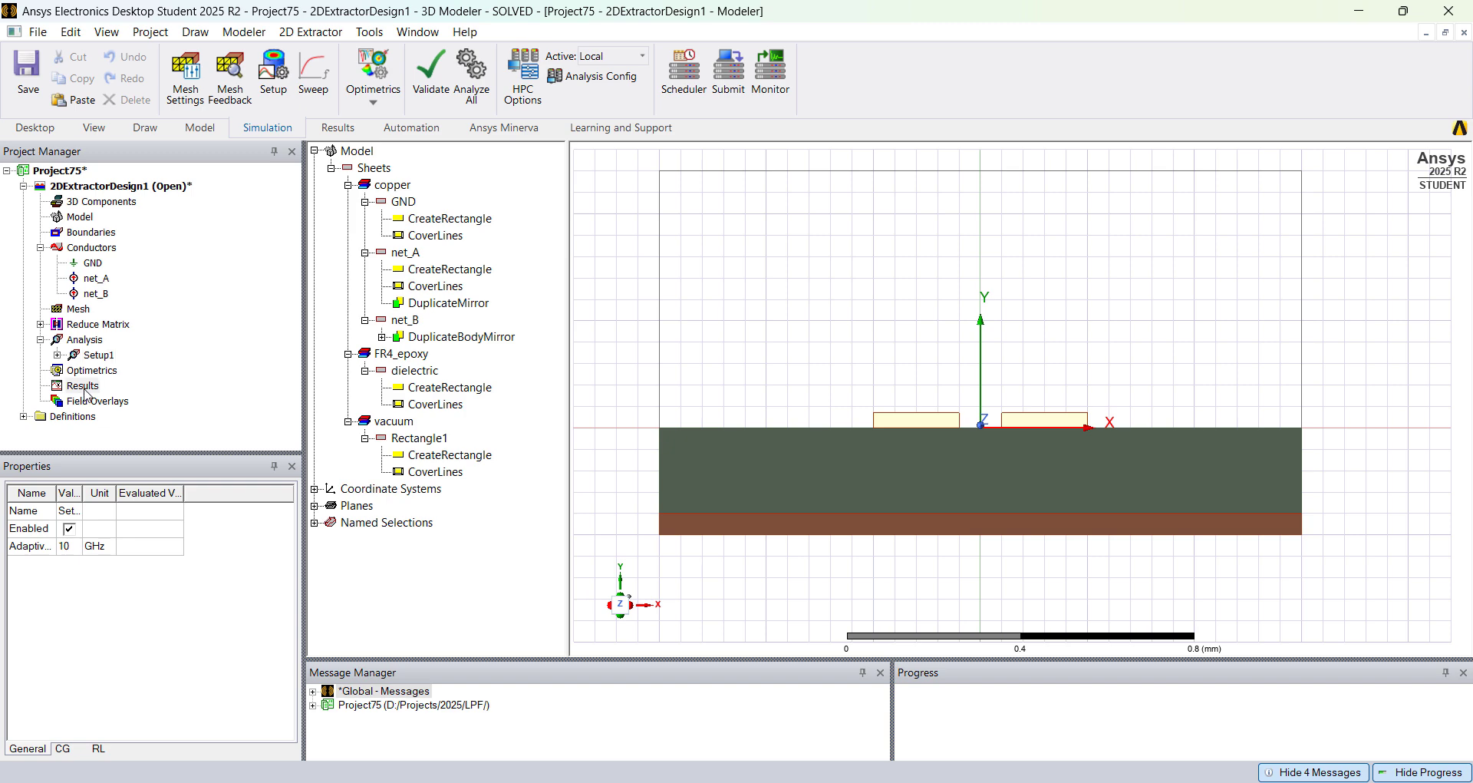
mouse_move(259, 325)
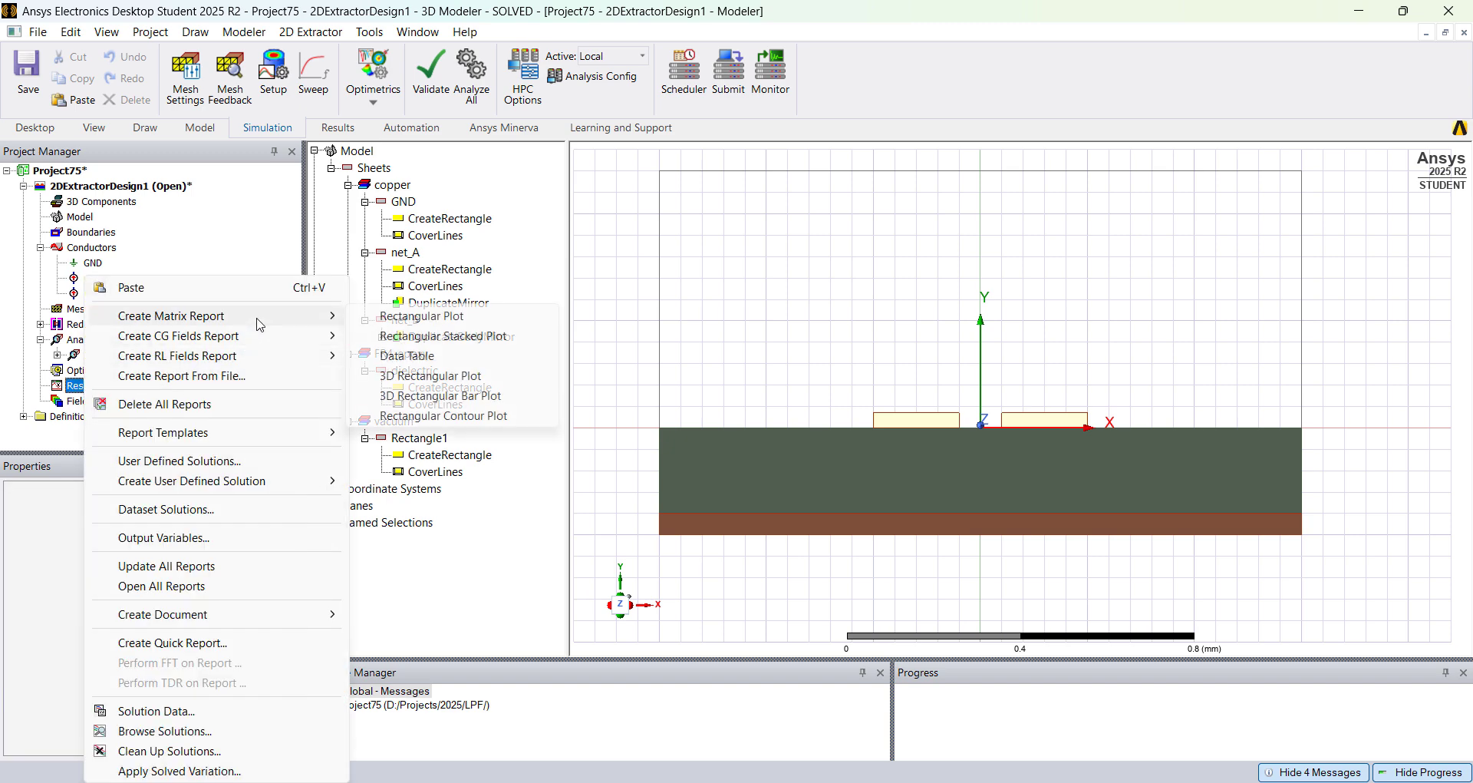
left_click(405, 329)
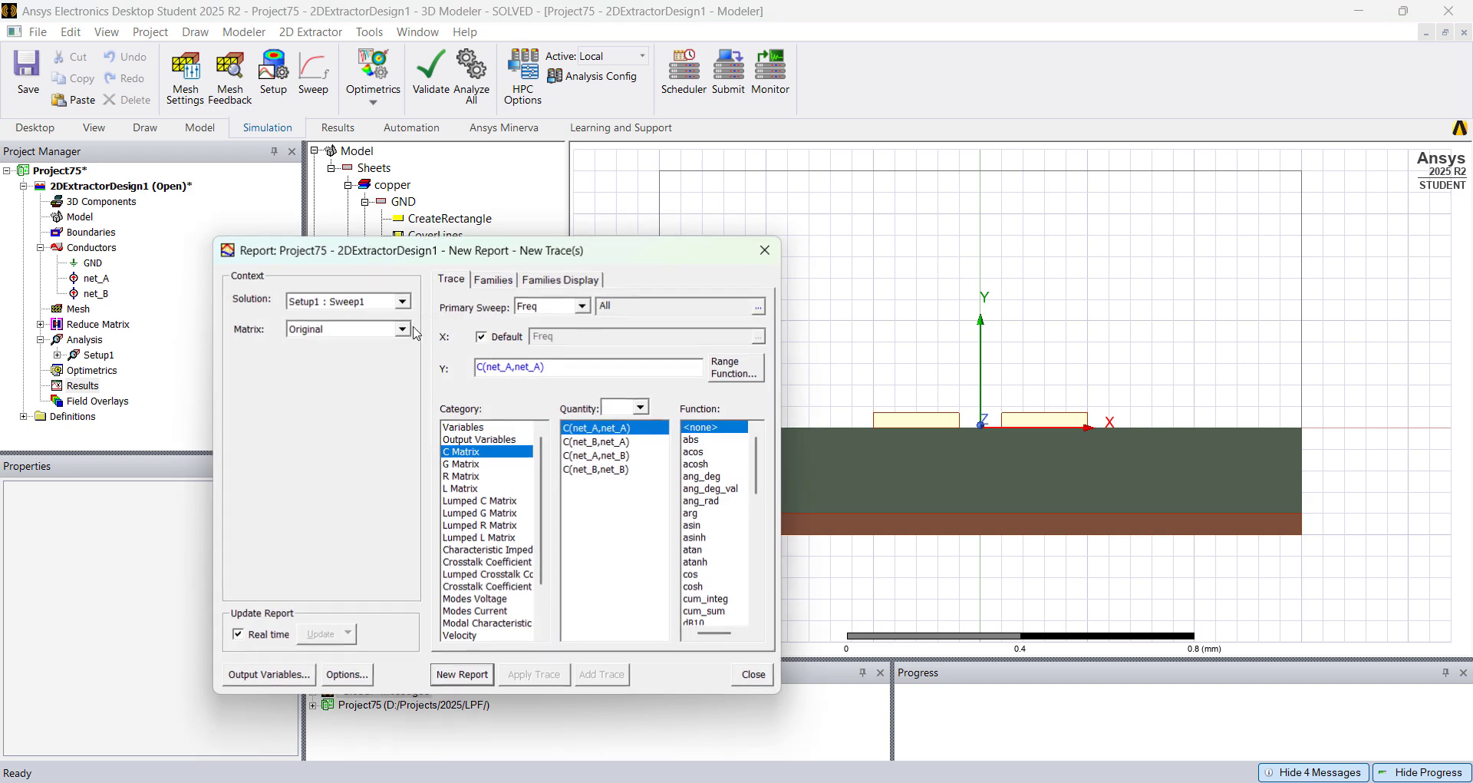
left_click_drag(210, 240, 79, 130)
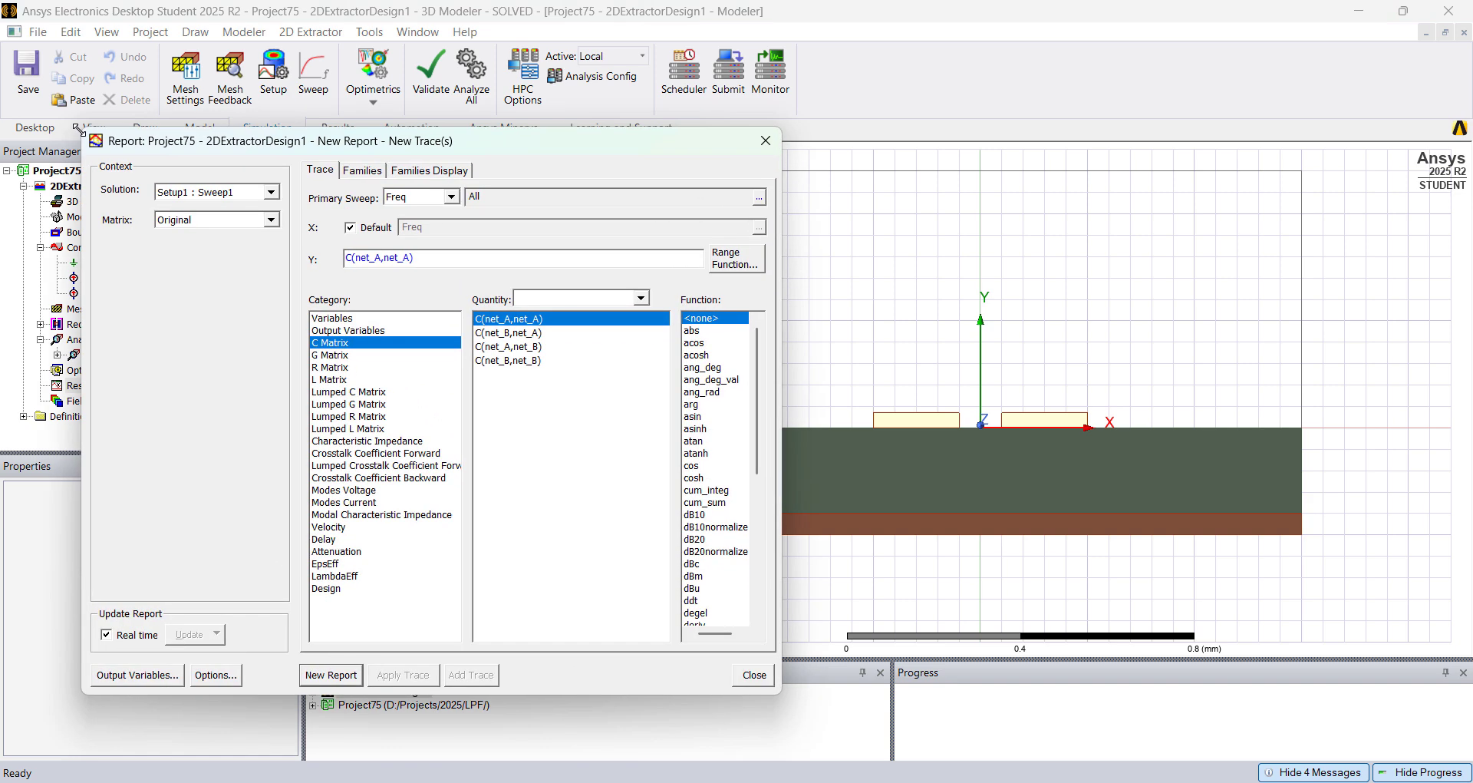
left_click(342, 367)
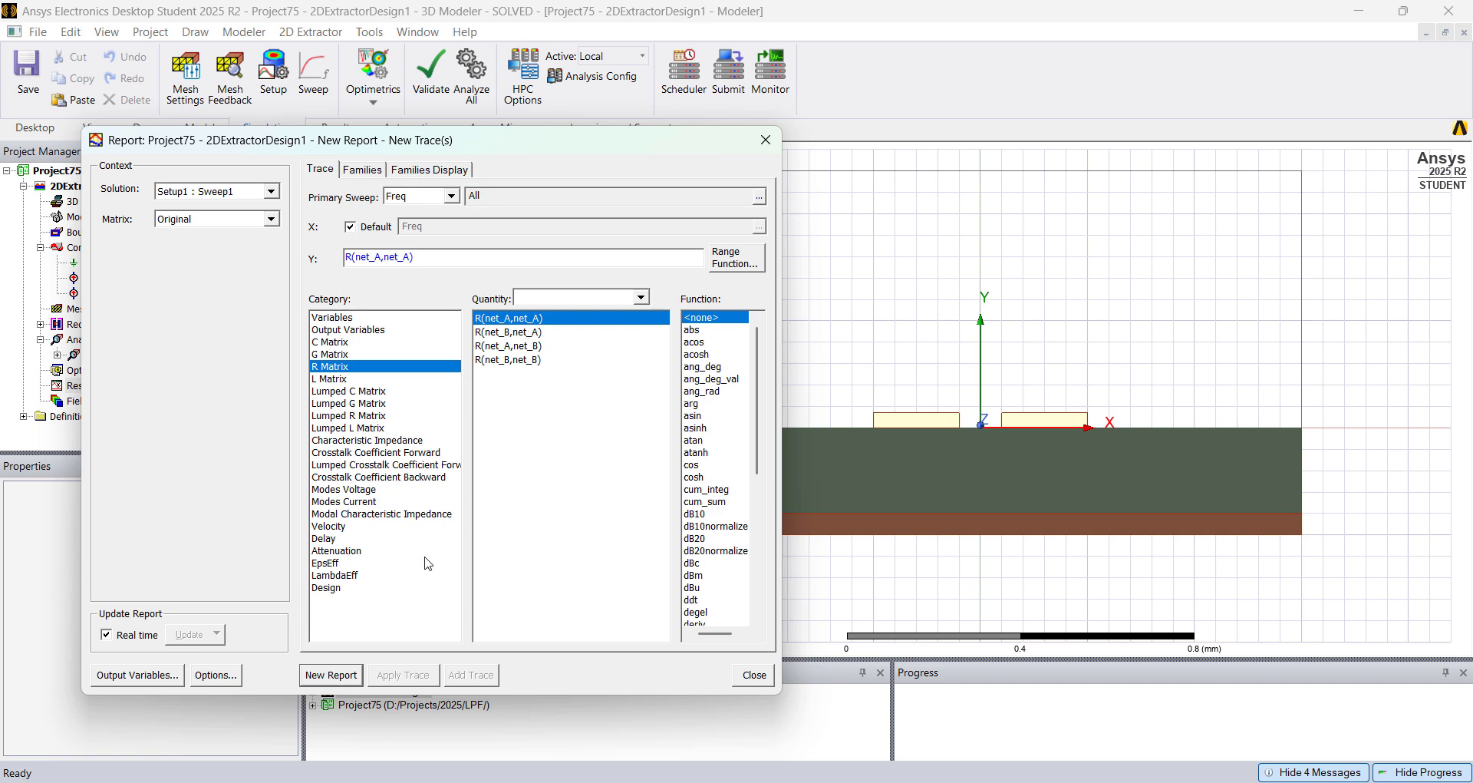
left_click(331, 674)
Step: Add an L(net_A,net_A) trace from the L Matrix to the same report
left_click_drag(637, 149, 722, 70)
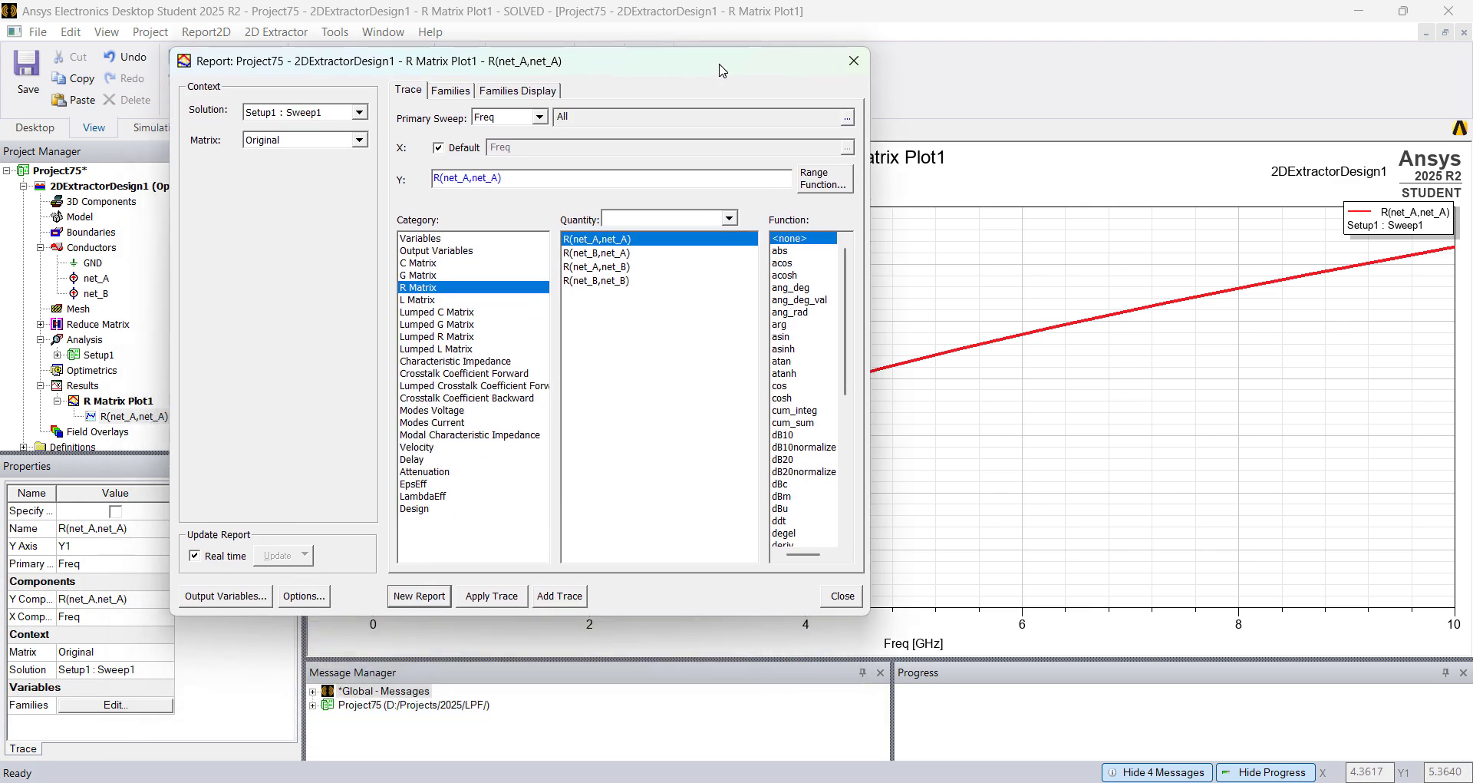
left_click(467, 301)
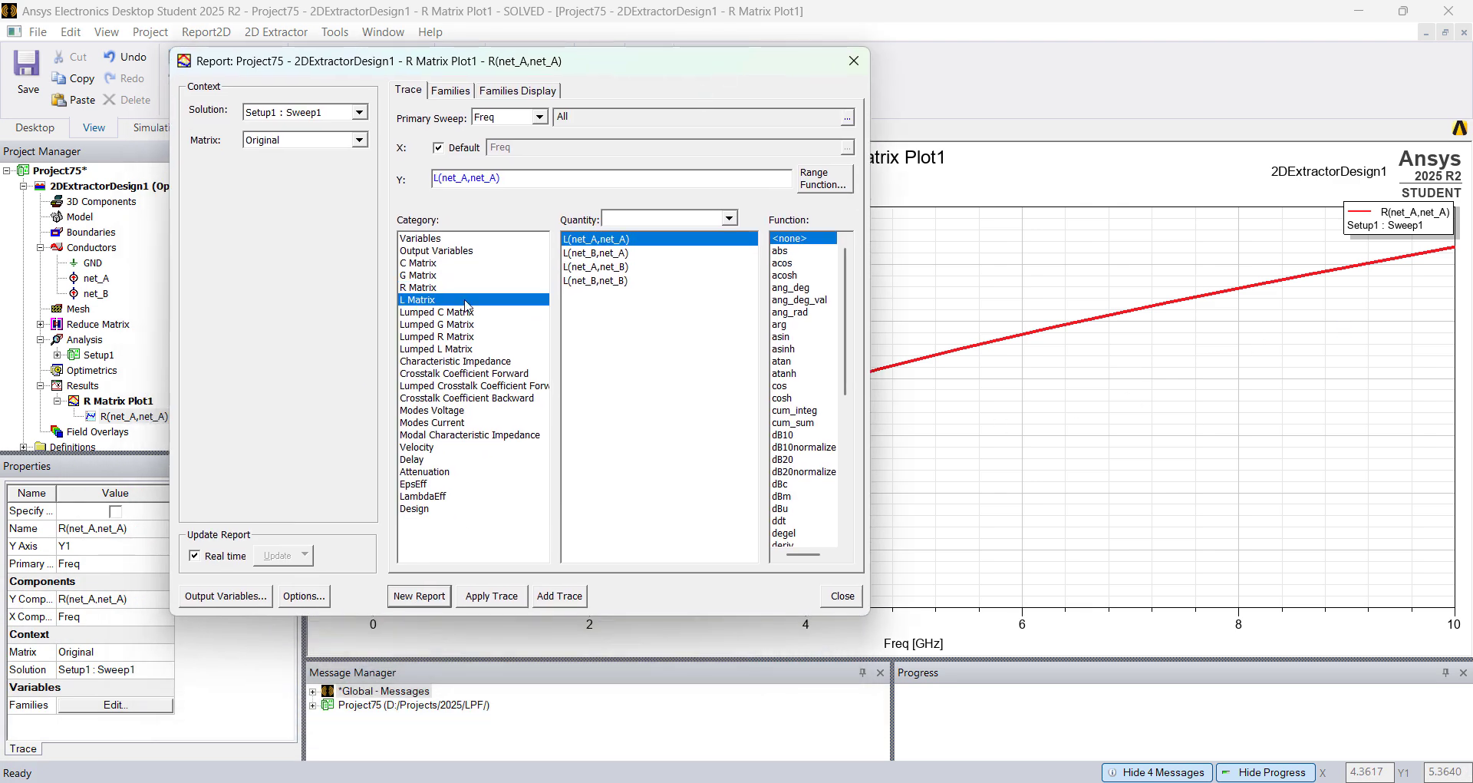
left_click(577, 601)
left_click_drag(753, 65, 1243, 166)
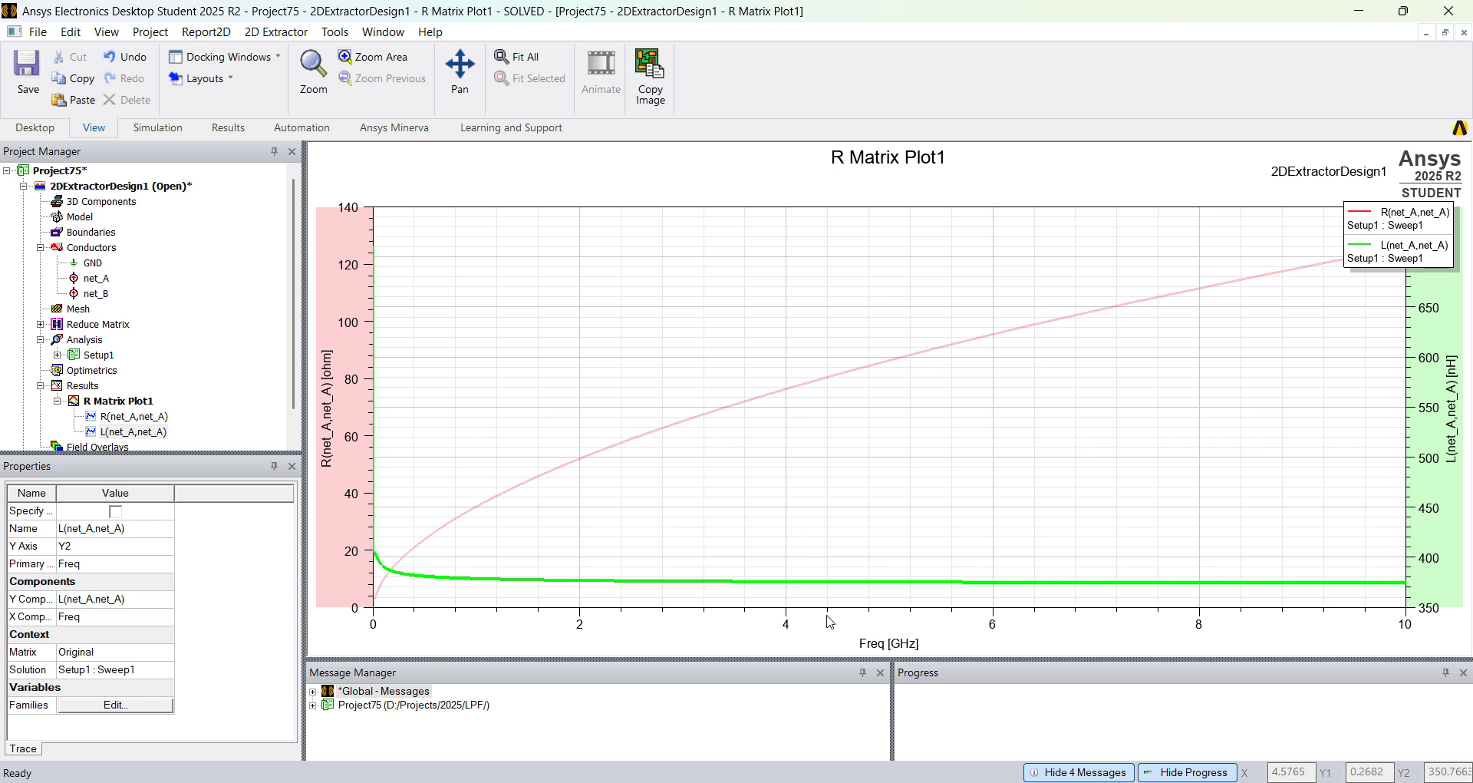
Step: Switch the plot's frequency axis scaling to Log
left_click(788, 627)
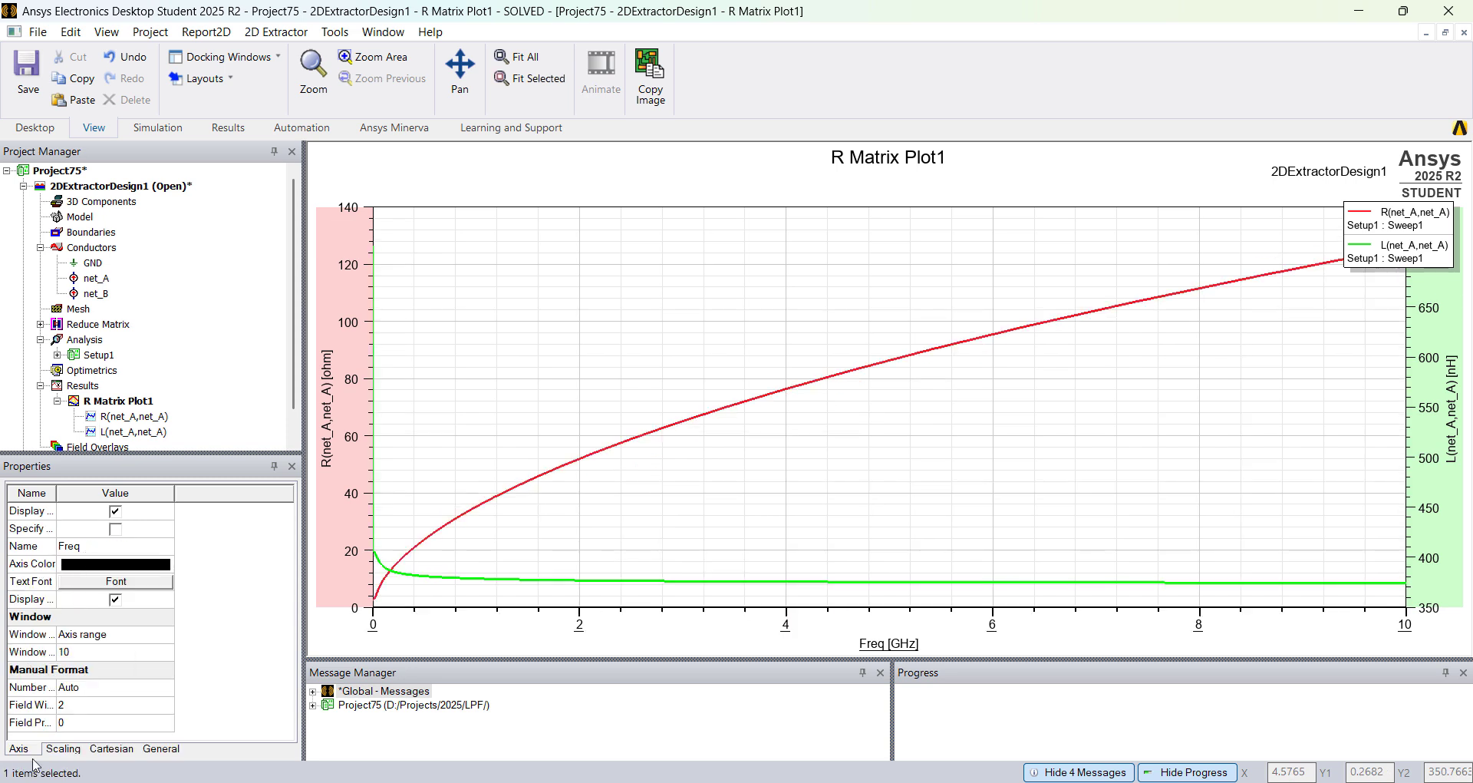
left_click(63, 748)
left_click(111, 510)
left_click(107, 564)
left_click(1038, 423)
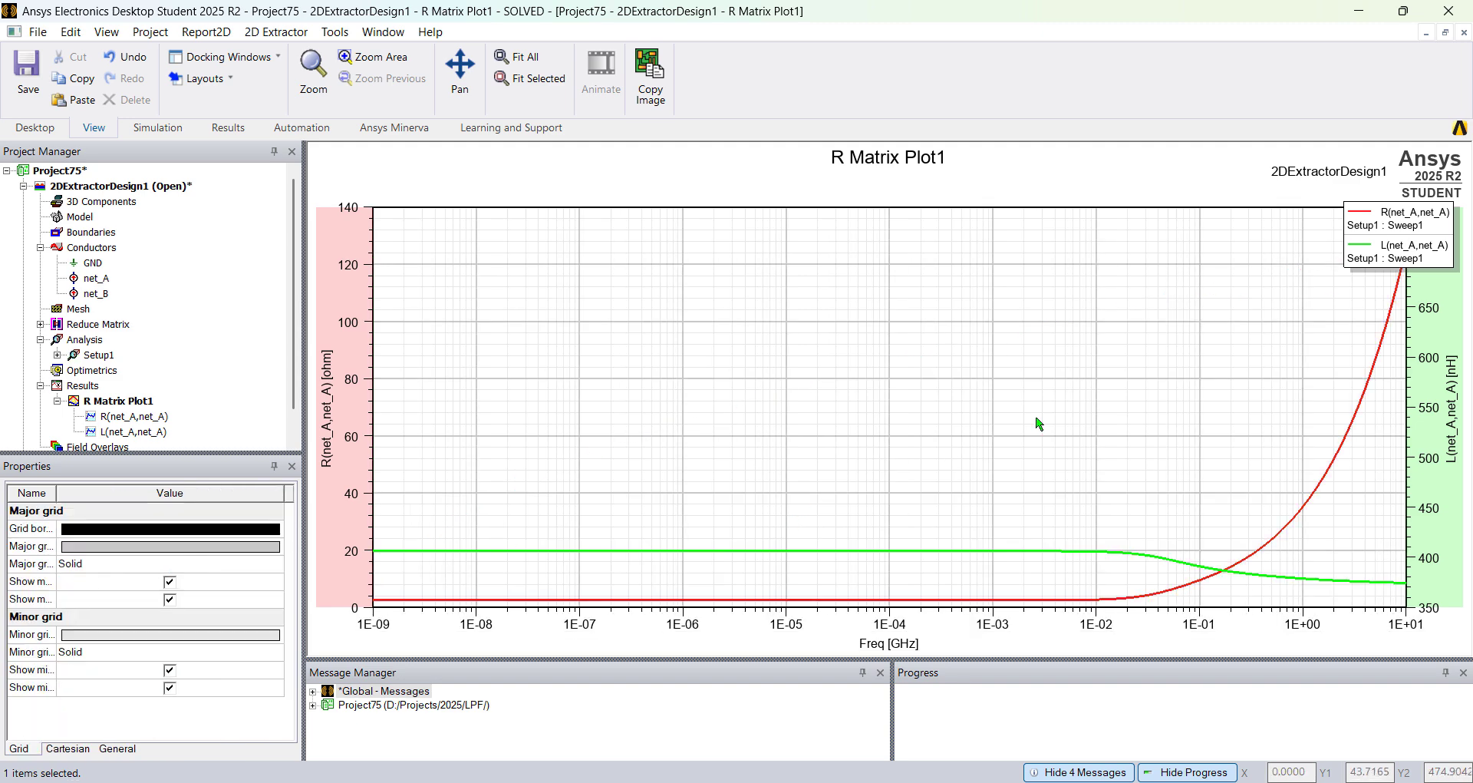
left_click_drag(1373, 227, 840, 306)
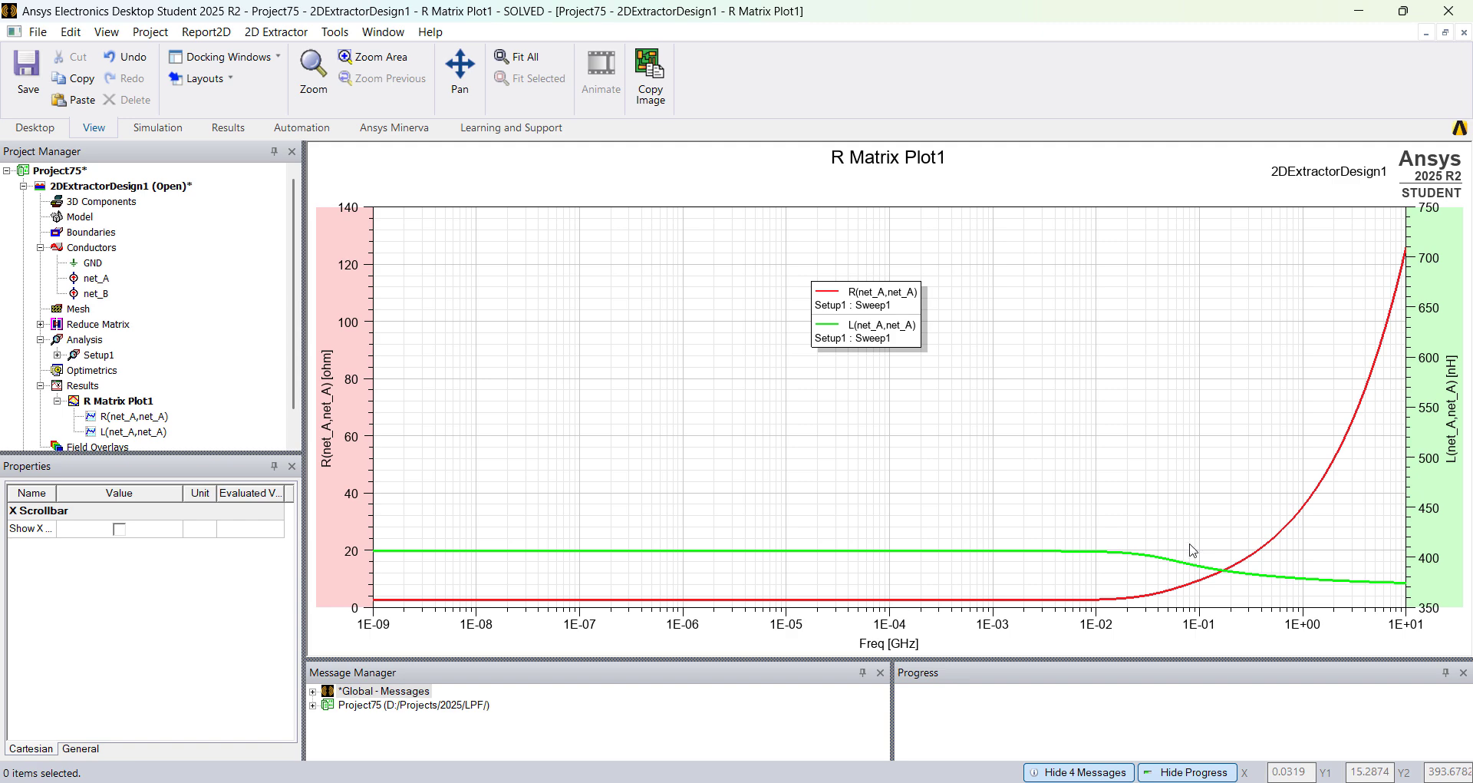
Step: Select all cross-section objects and overlay a CG Fields VectorE plot of the electric field
double_click(91, 189)
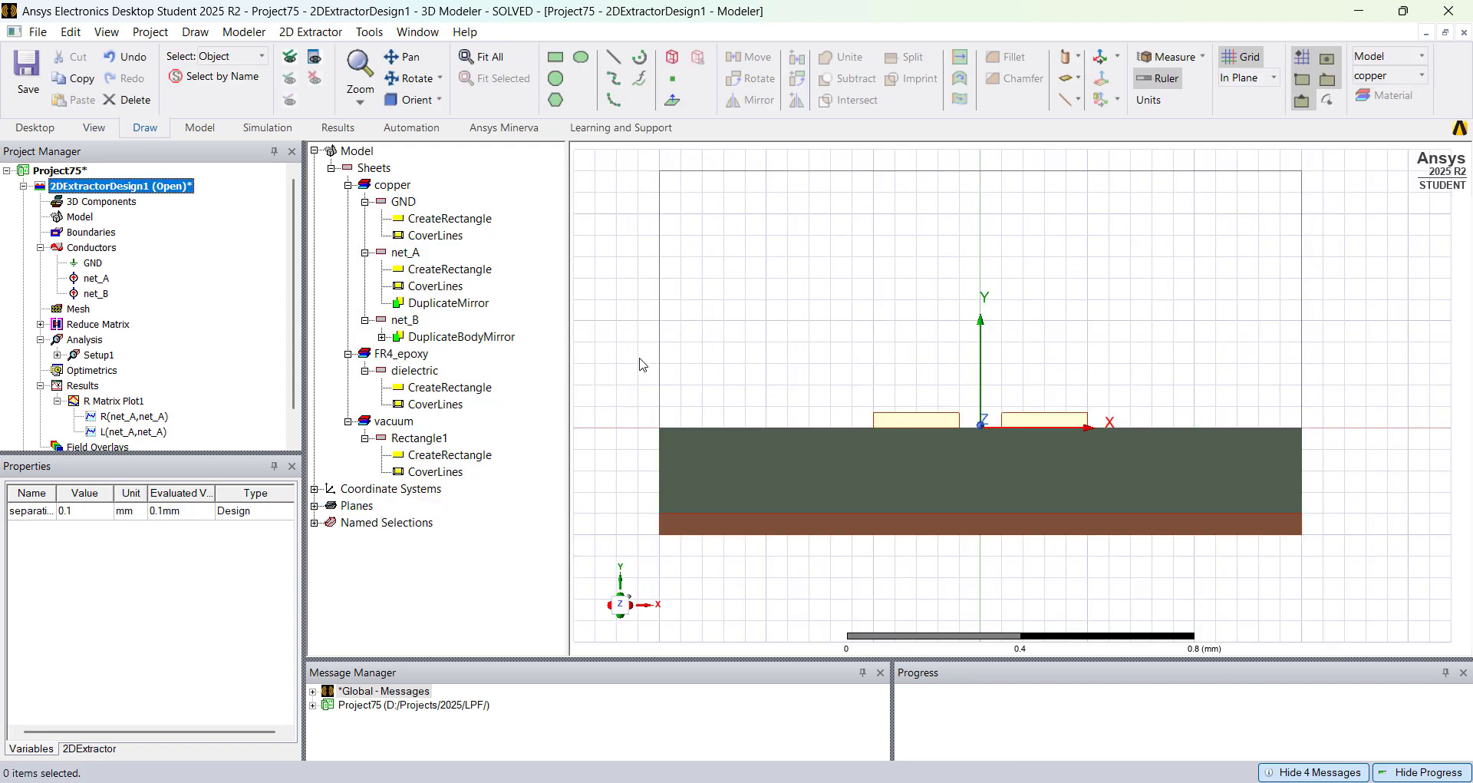
left_click_drag(1279, 555, 580, 211)
right_click(614, 263)
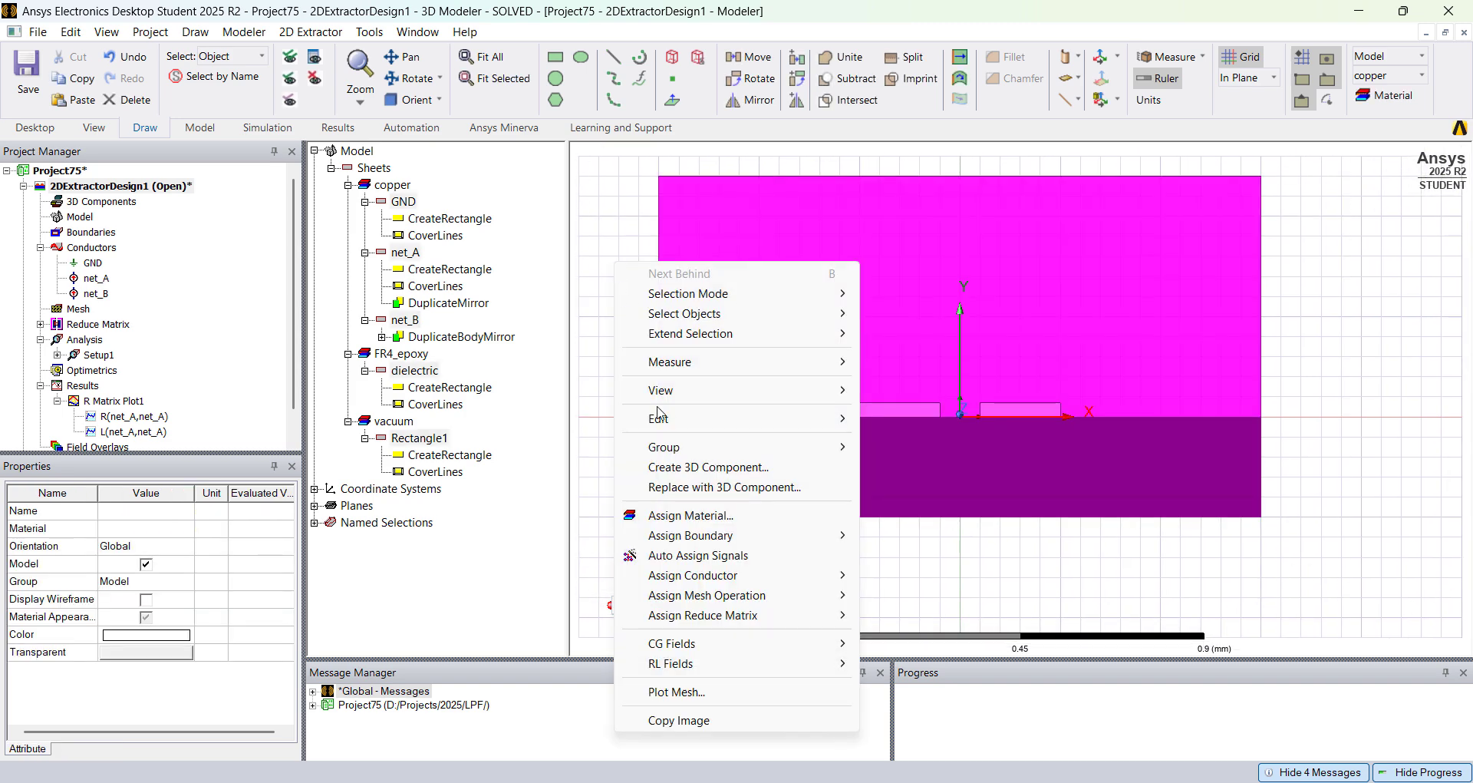
mouse_move(723, 650)
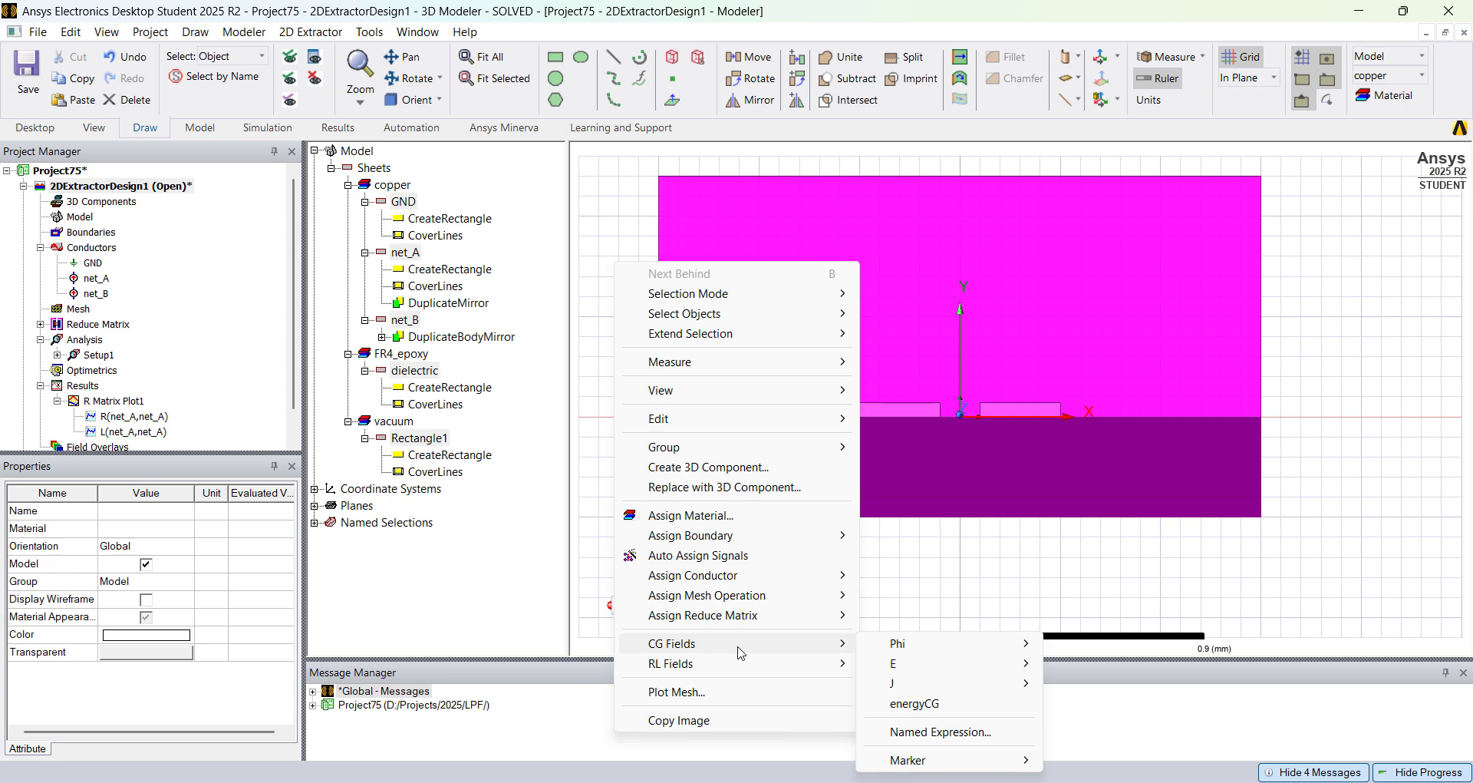
mouse_move(963, 668)
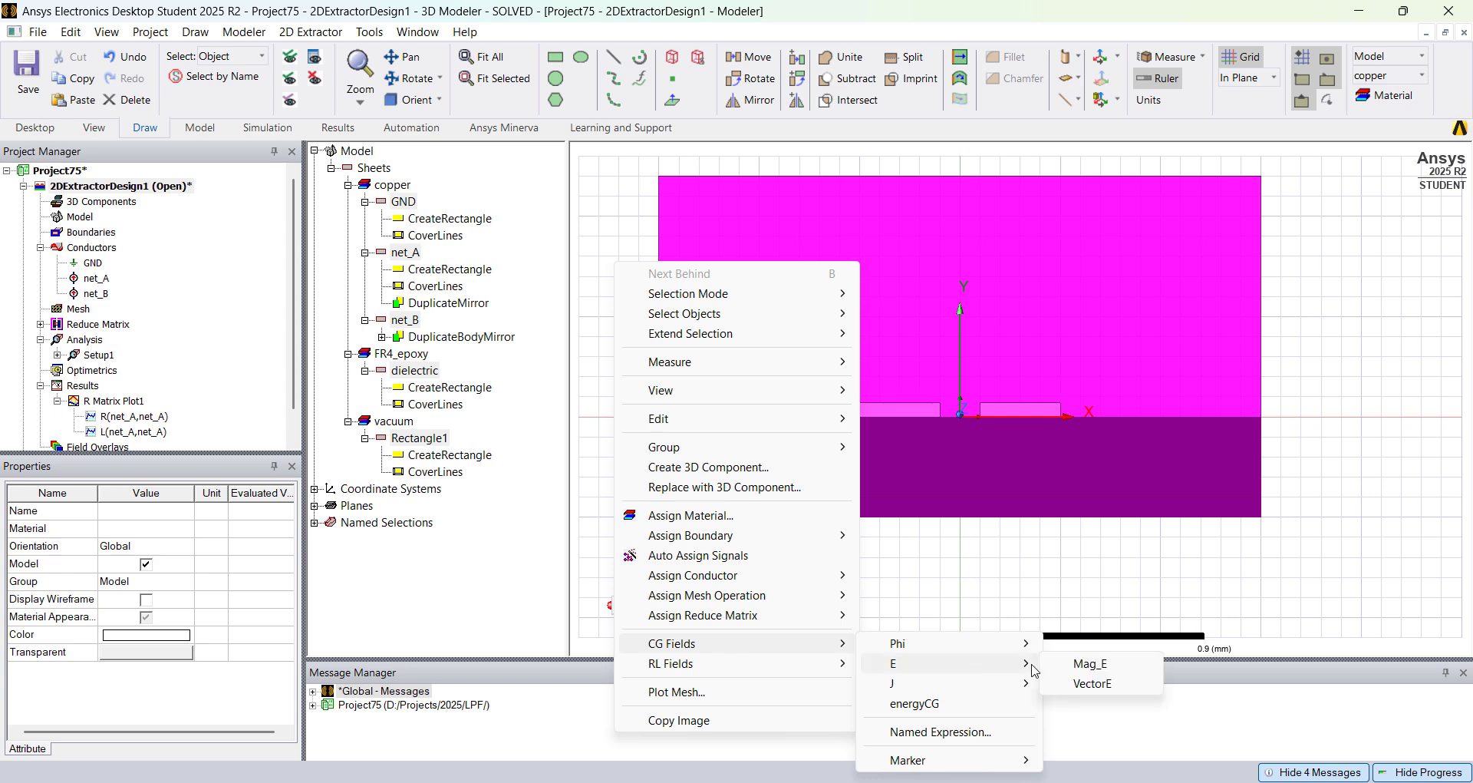
left_click(1086, 685)
left_click(726, 562)
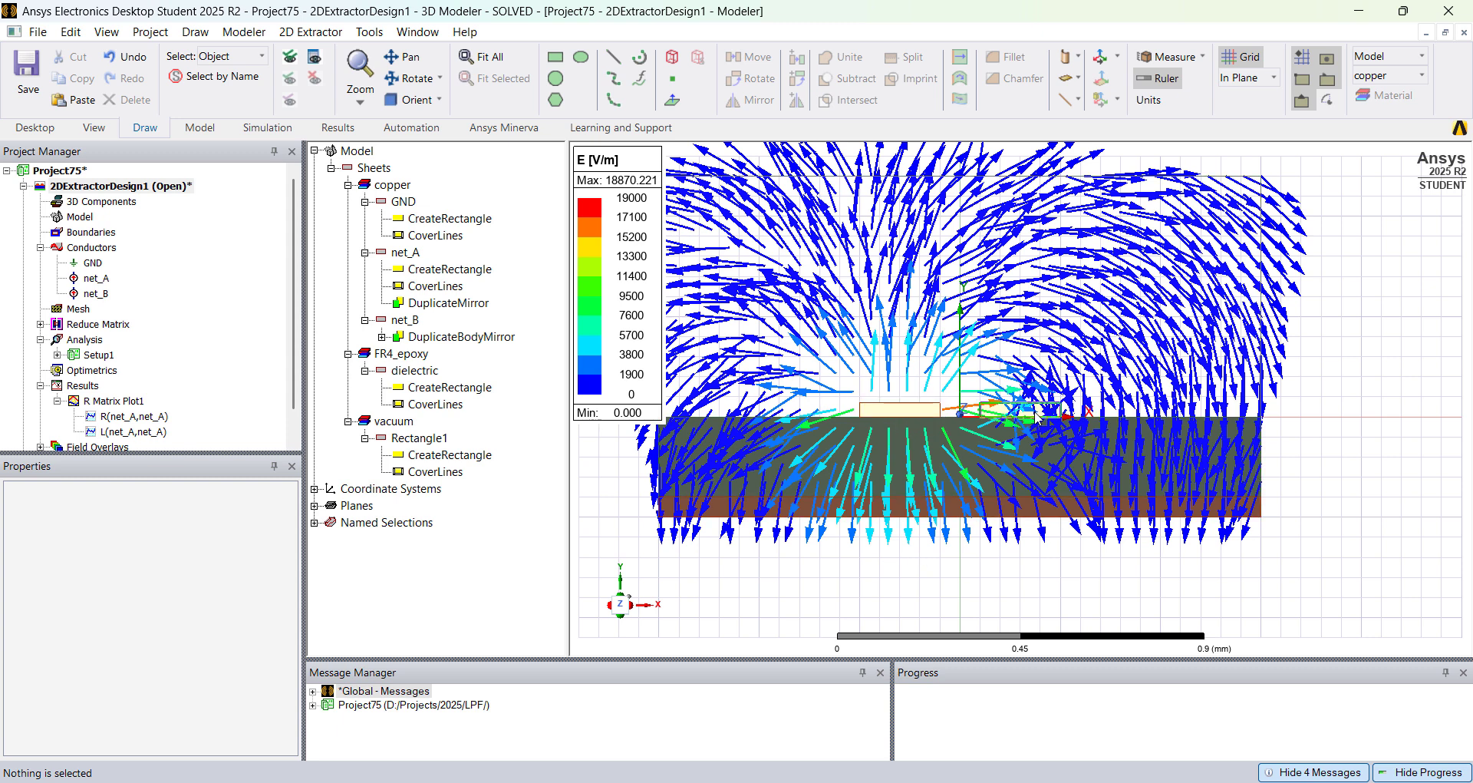
scroll(894, 454, "down", 1)
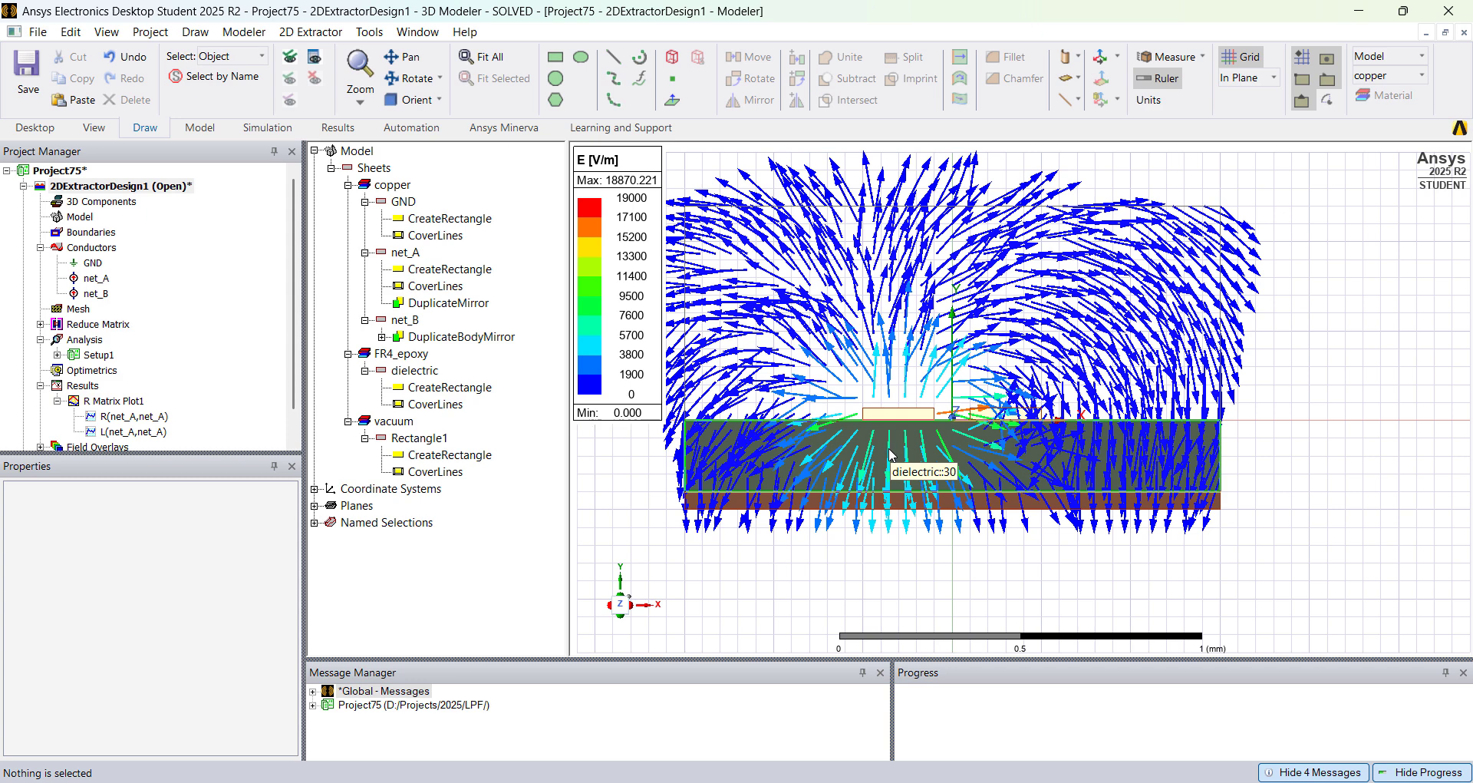
scroll(119, 443, "down", 1)
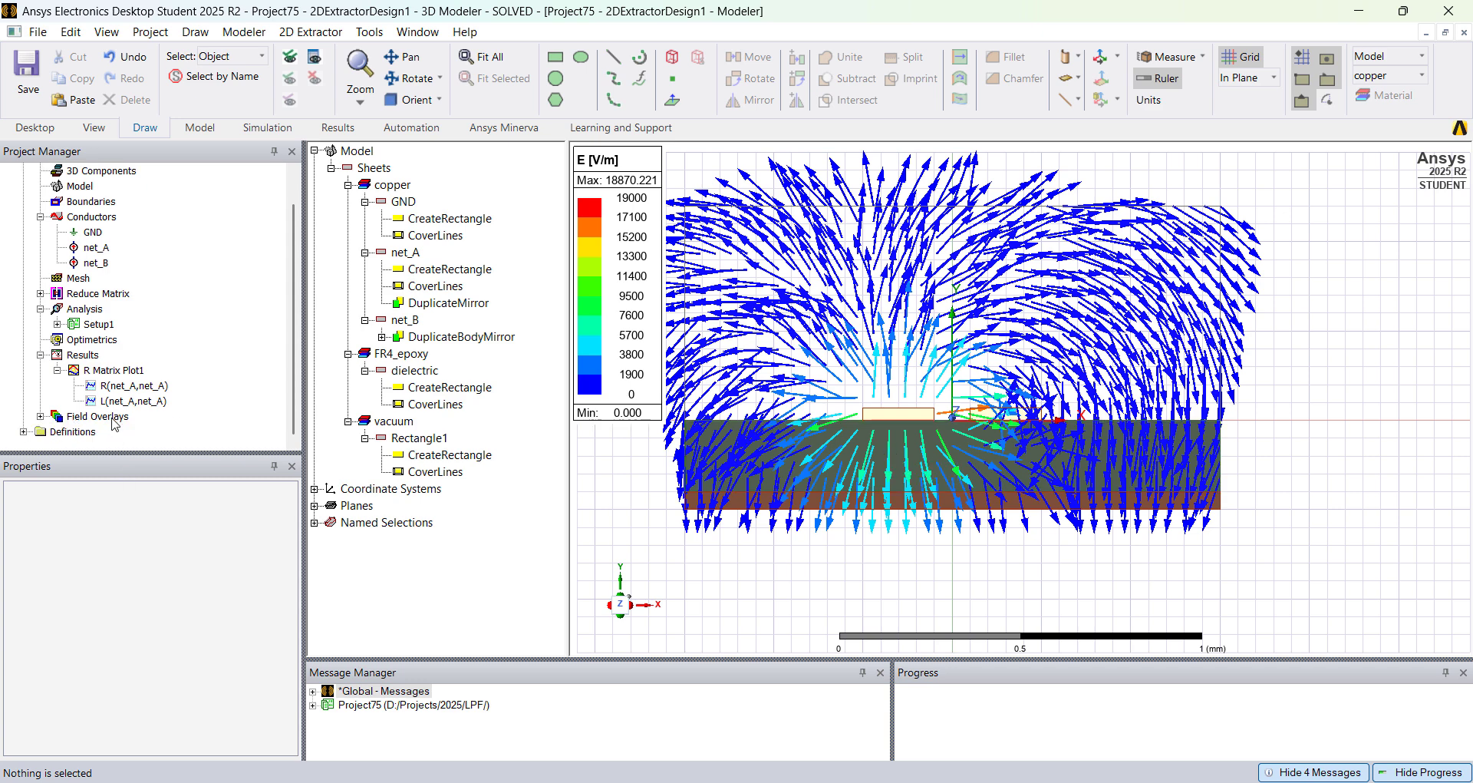
Step: Review the Field Overlays excitation sources on the CG and RL tabs and accept them
right_click(115, 420)
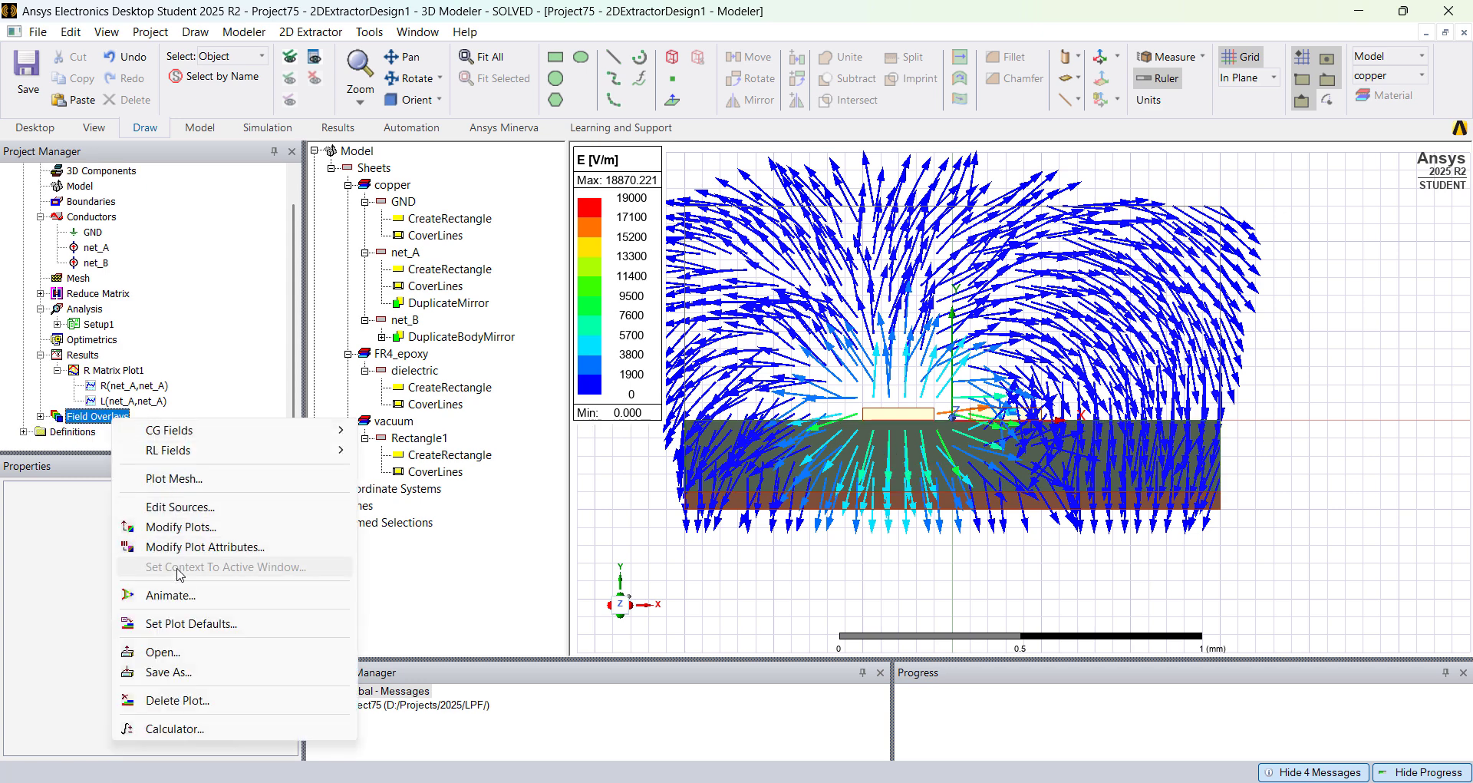
left_click(180, 507)
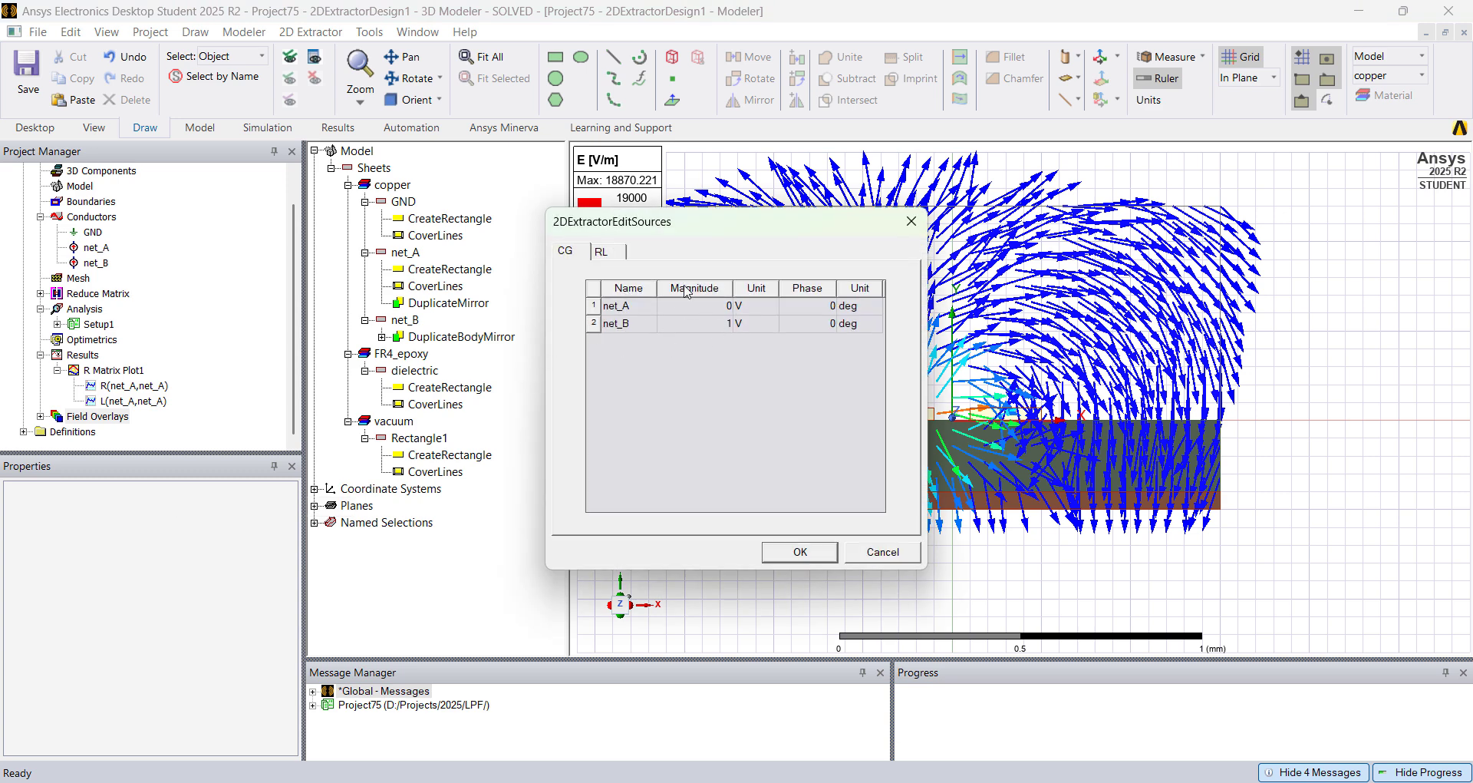
left_click(612, 255)
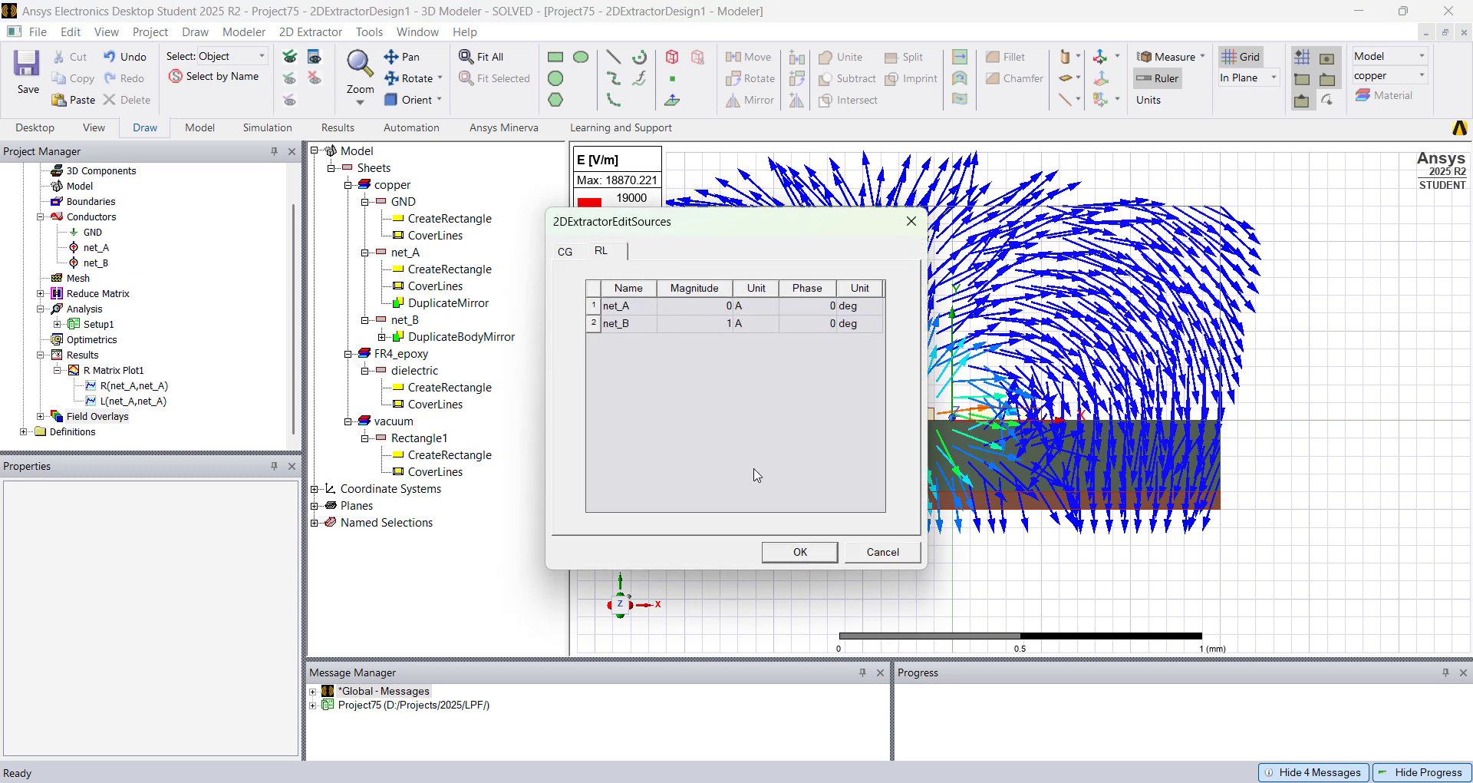
left_click(797, 552)
Step: Turn off Plot Visibility for the VectorE1 overlay
double_click(51, 418)
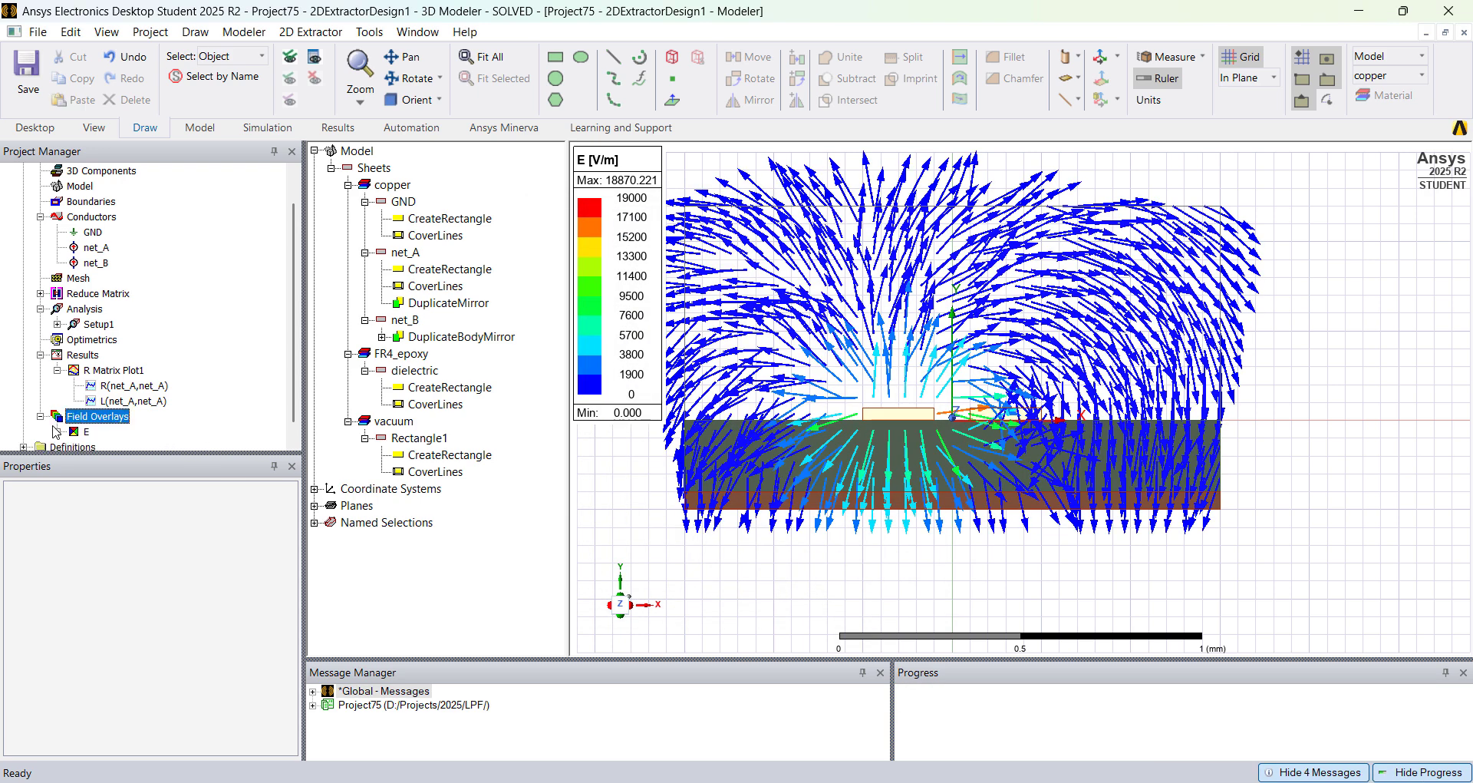
left_click(129, 432)
right_click(129, 431)
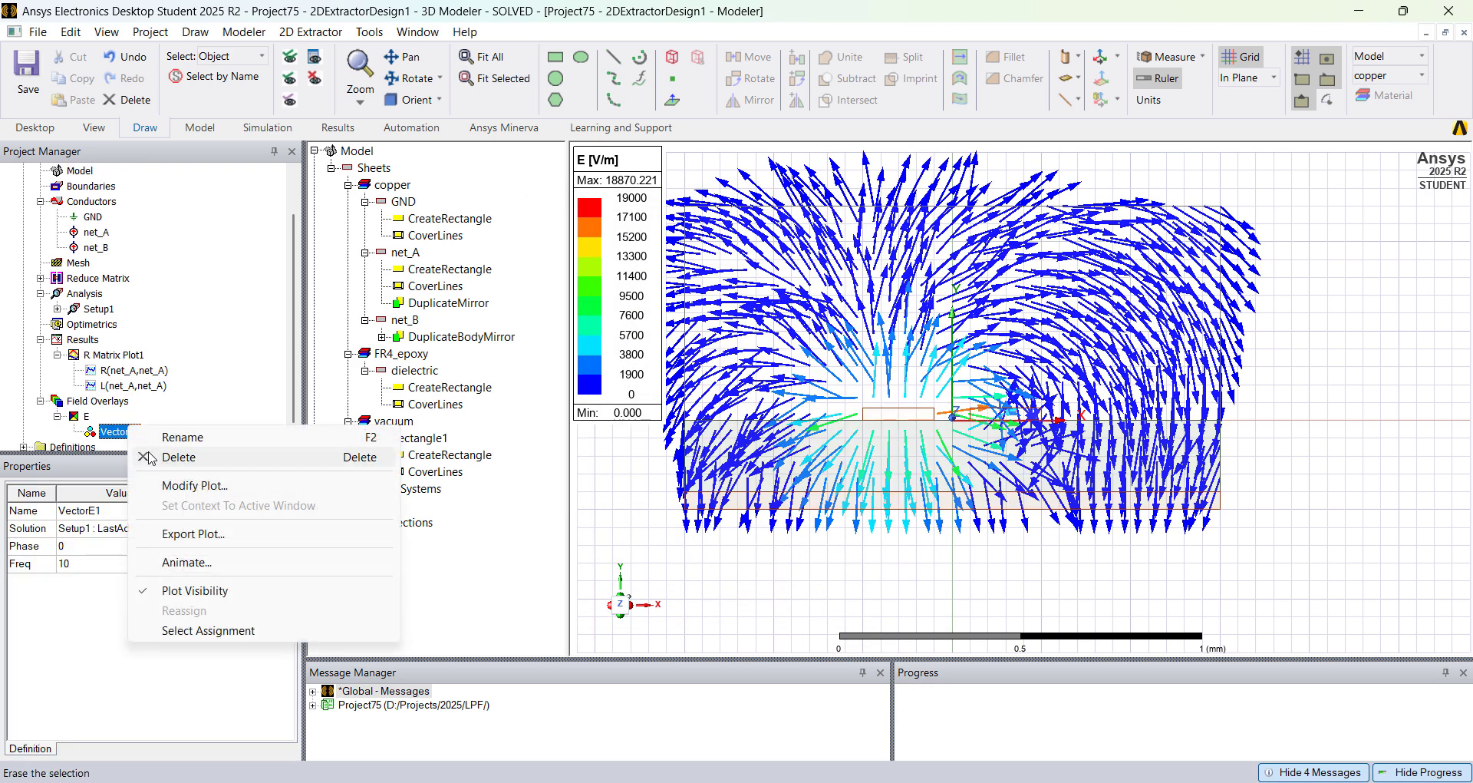
left_click(181, 589)
Step: Select all cross-section objects and create an RL Fields A Flux_Lines plot
left_click_drag(1339, 564, 641, 157)
right_click(656, 234)
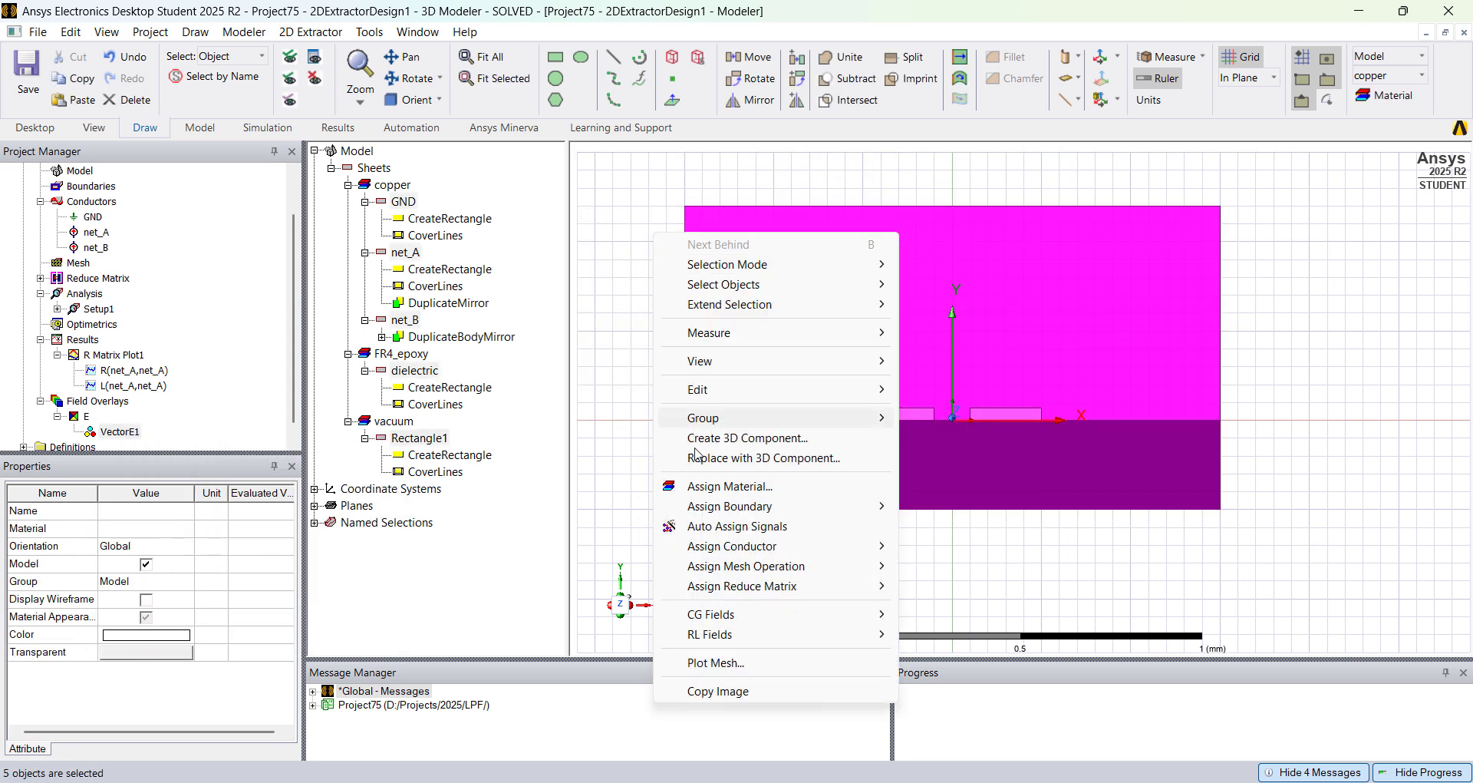
mouse_move(863, 637)
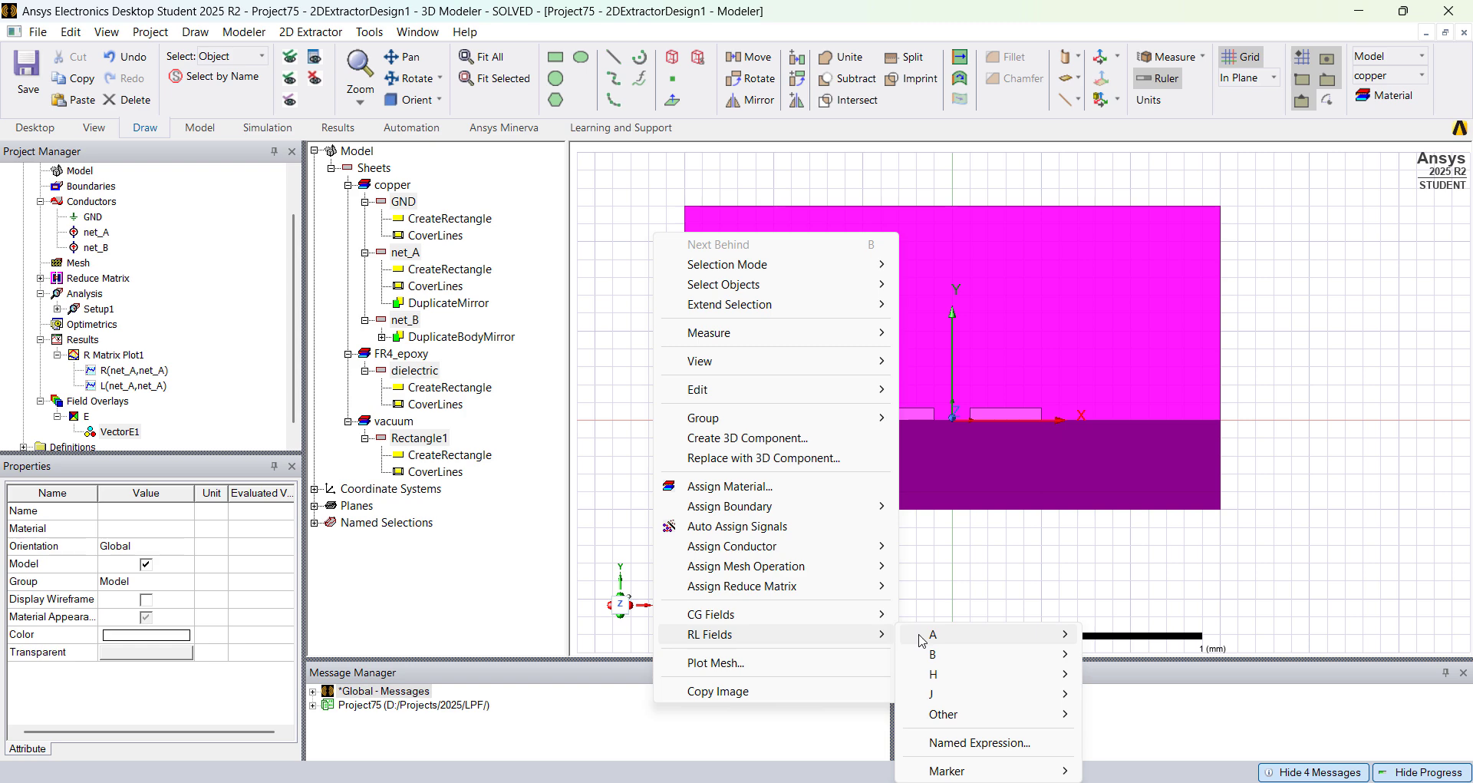
mouse_move(993, 639)
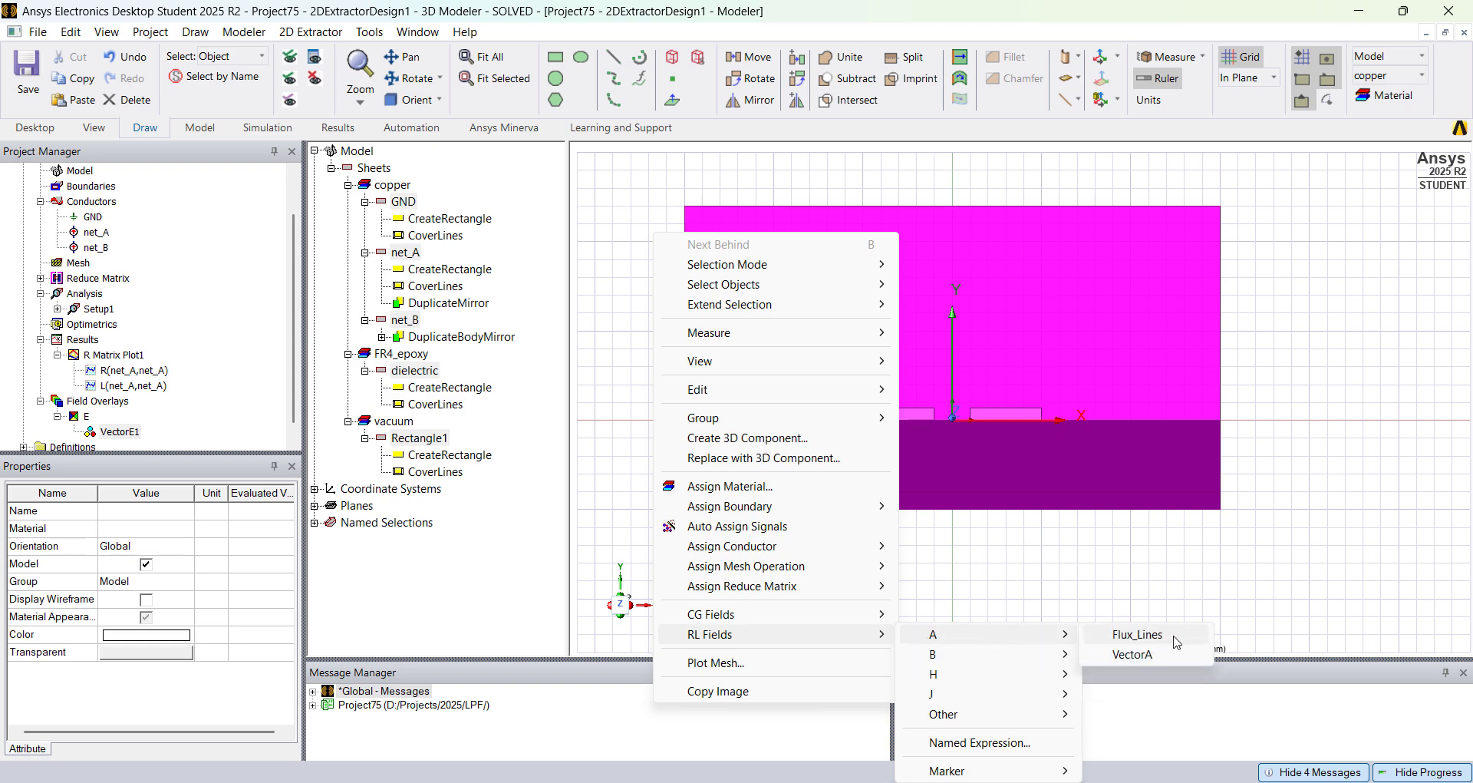
left_click(1160, 642)
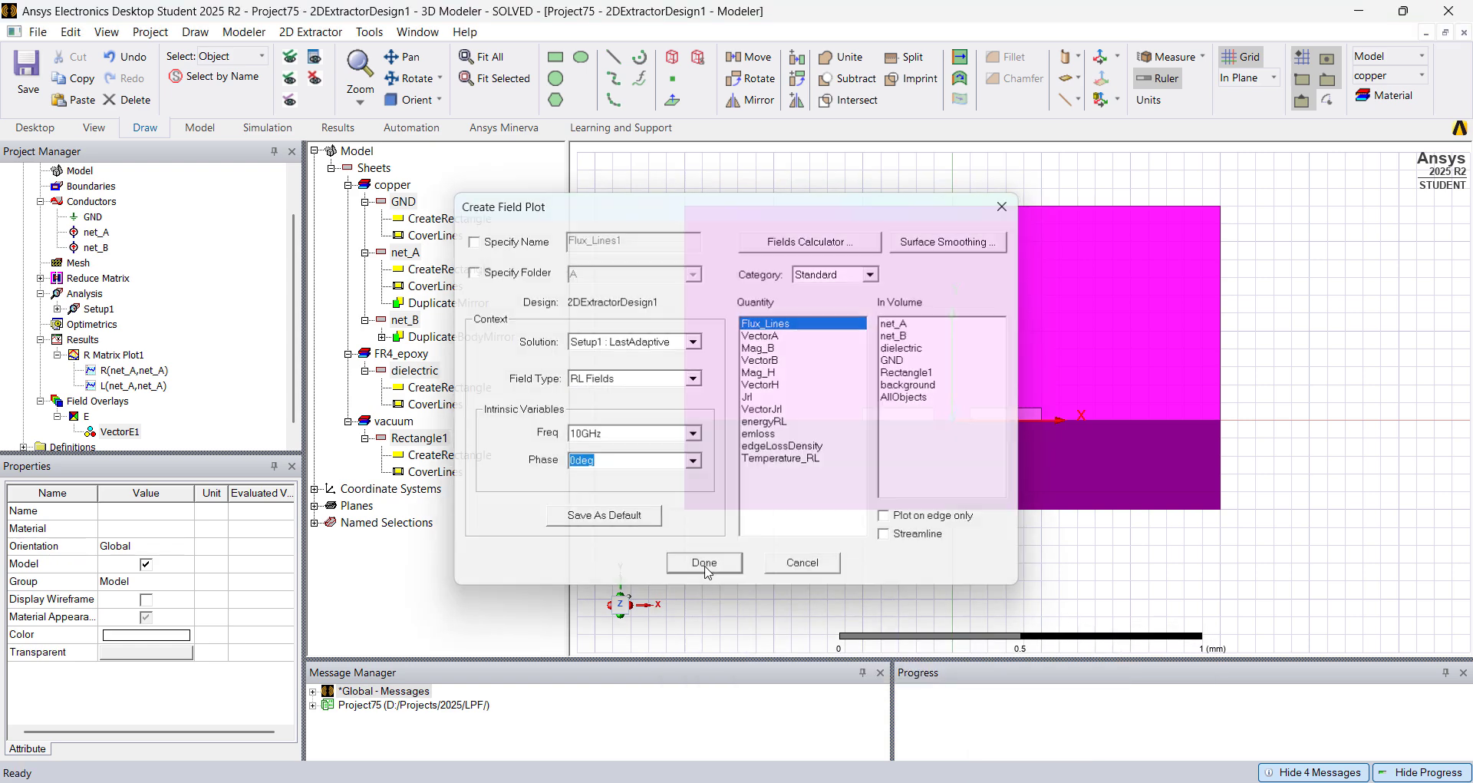
left_click(699, 564)
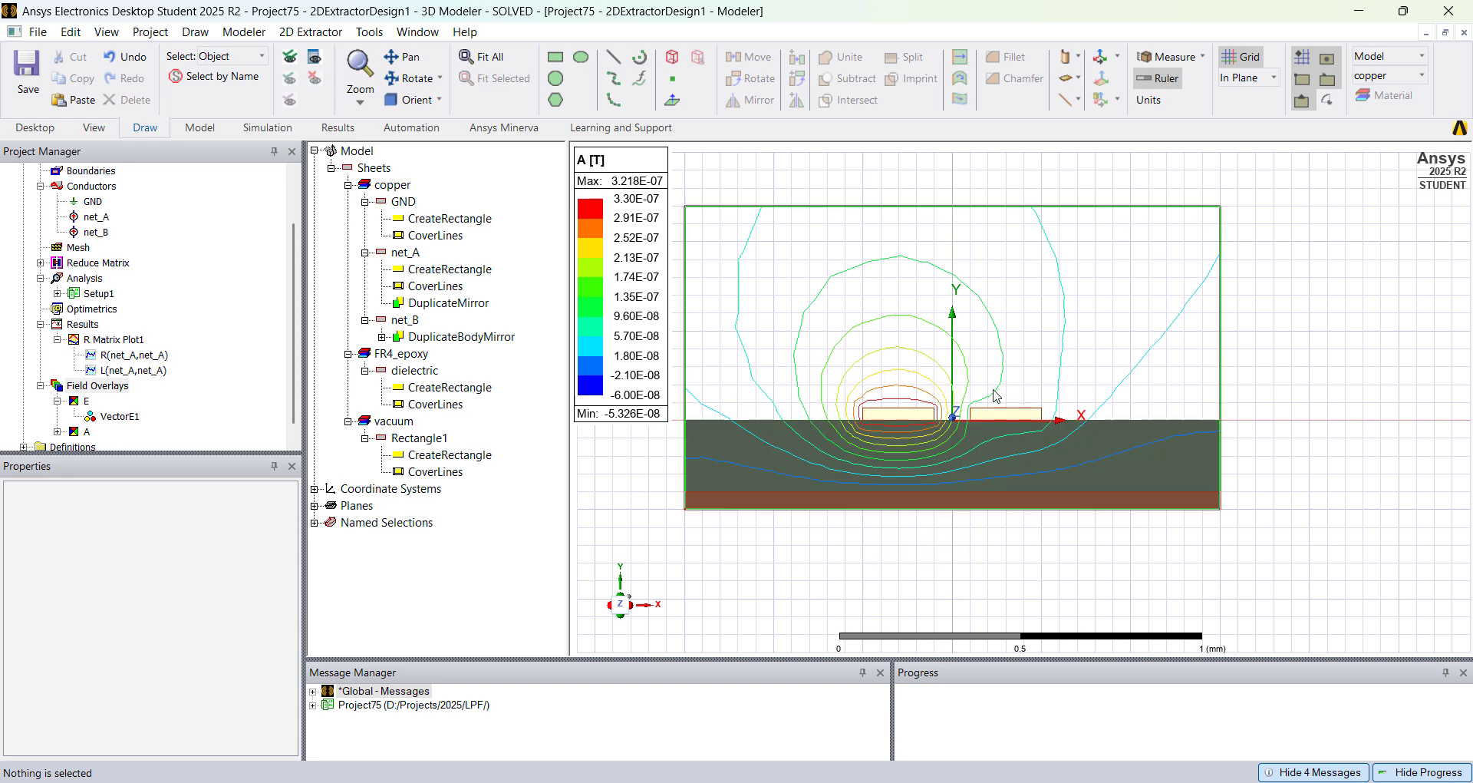
Step: Set the A plot's colour scale to 99 divisions
double_click(600, 239)
left_click(98, 89)
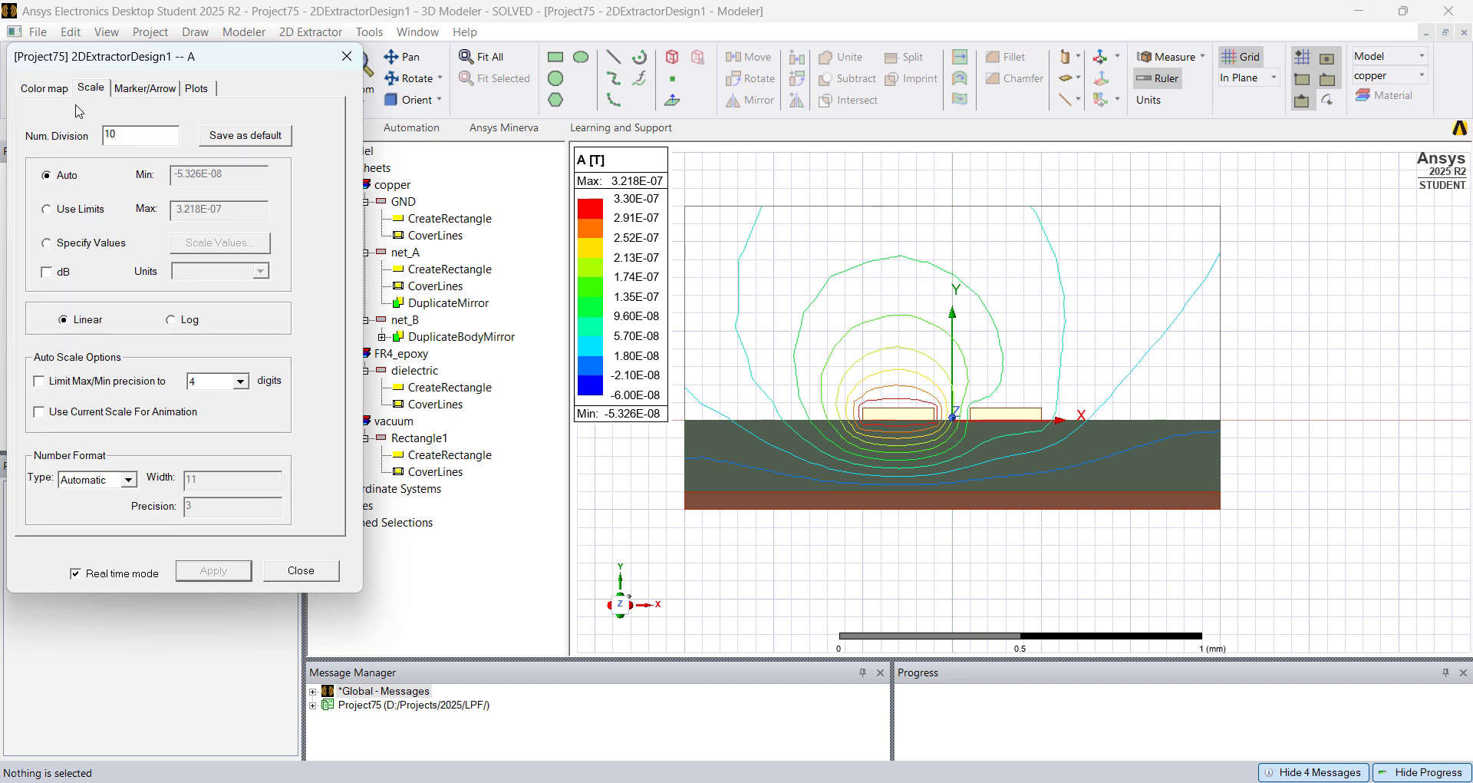
type("99")
key("Tab")
left_click(308, 575)
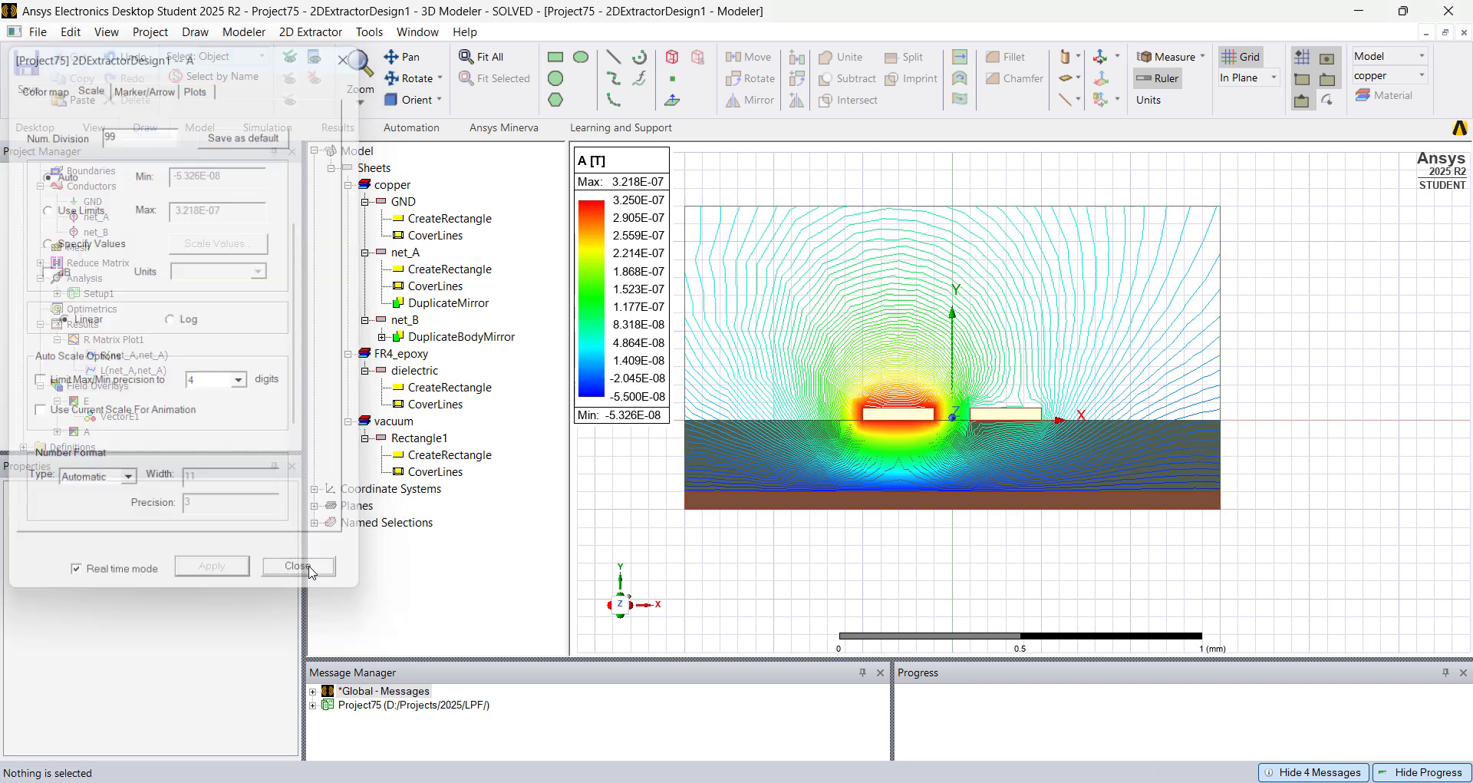
scroll(916, 405, "up", 3)
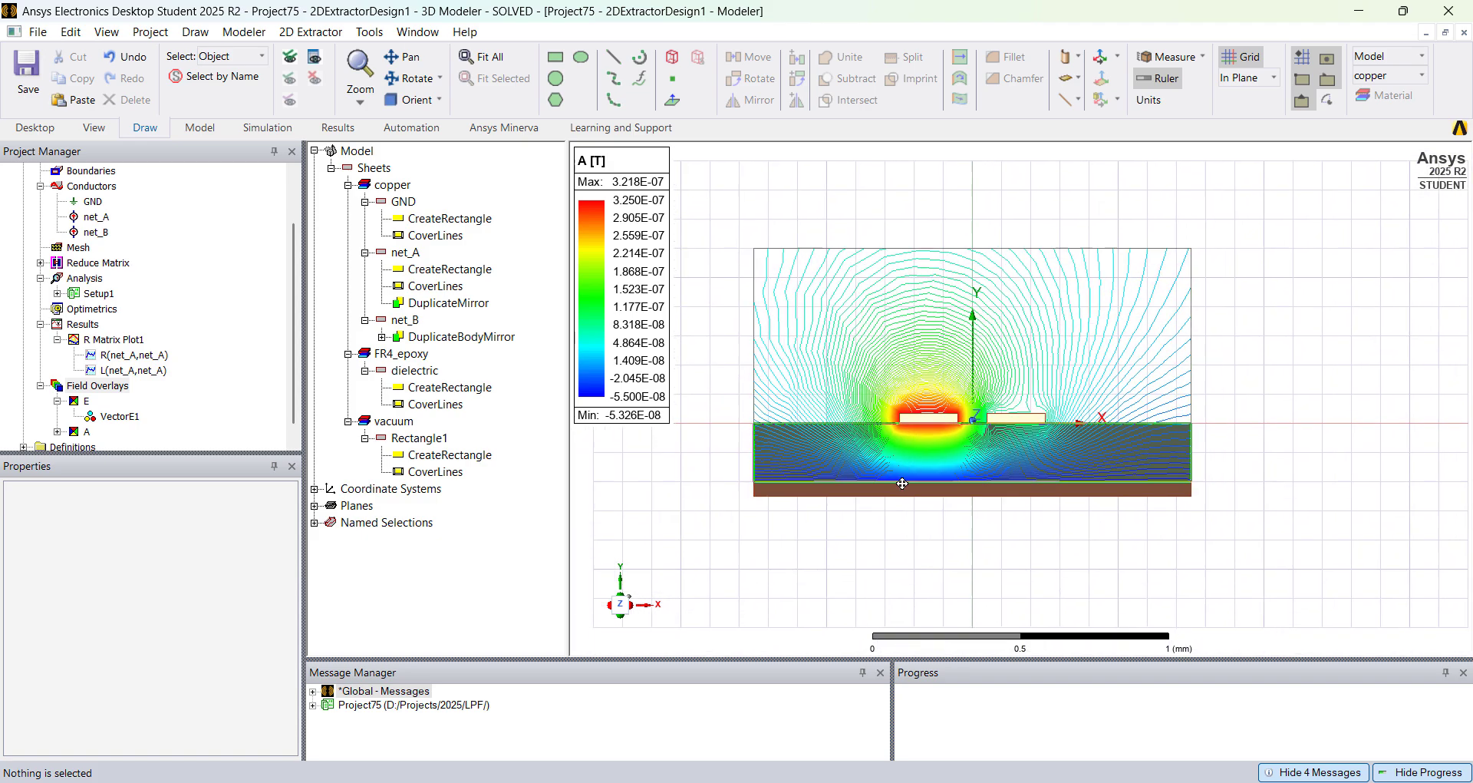
scroll(982, 431, "down", 2)
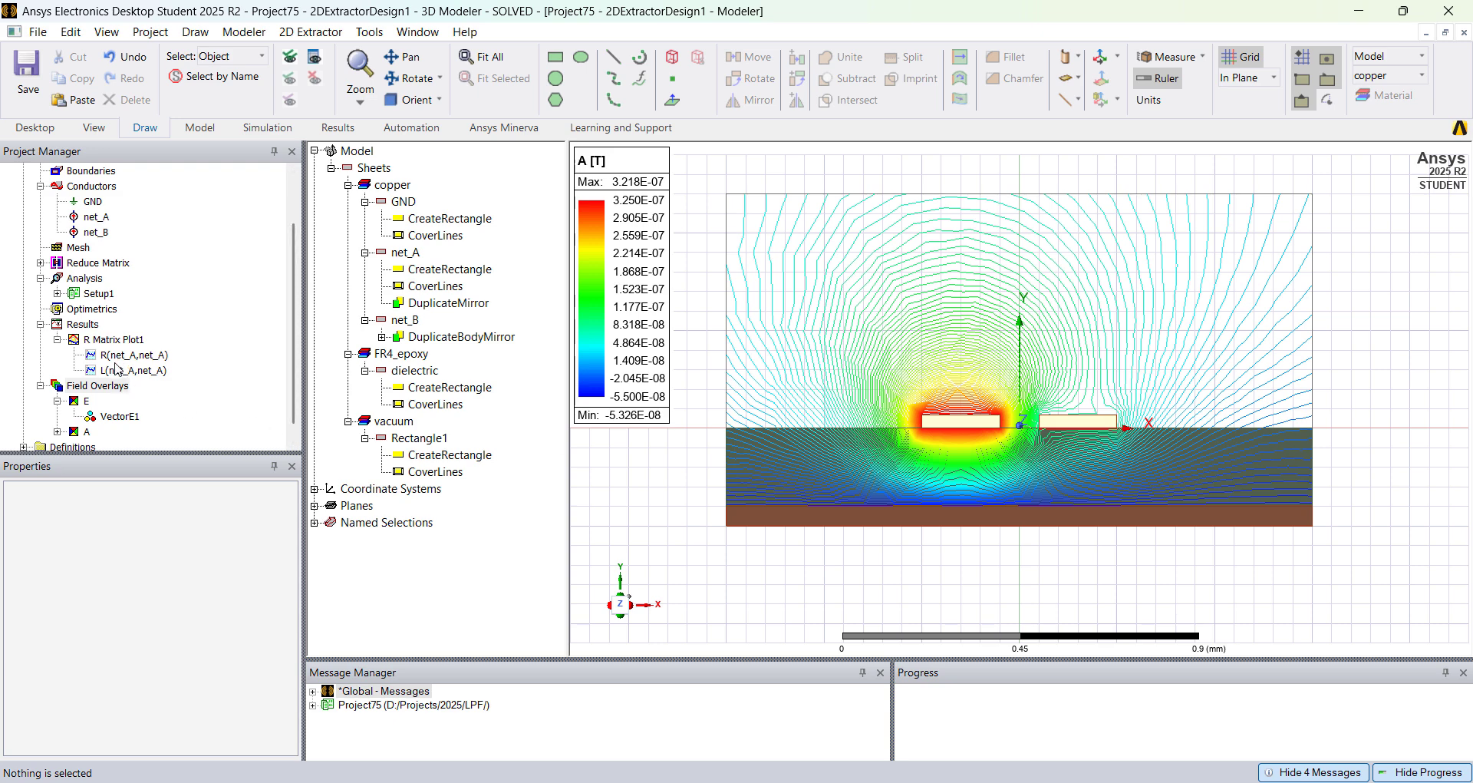
Step: Try separation values of 0.05 mm and then 0.15 mm in the design properties
scroll(96, 307, "up", 2)
left_click(141, 189)
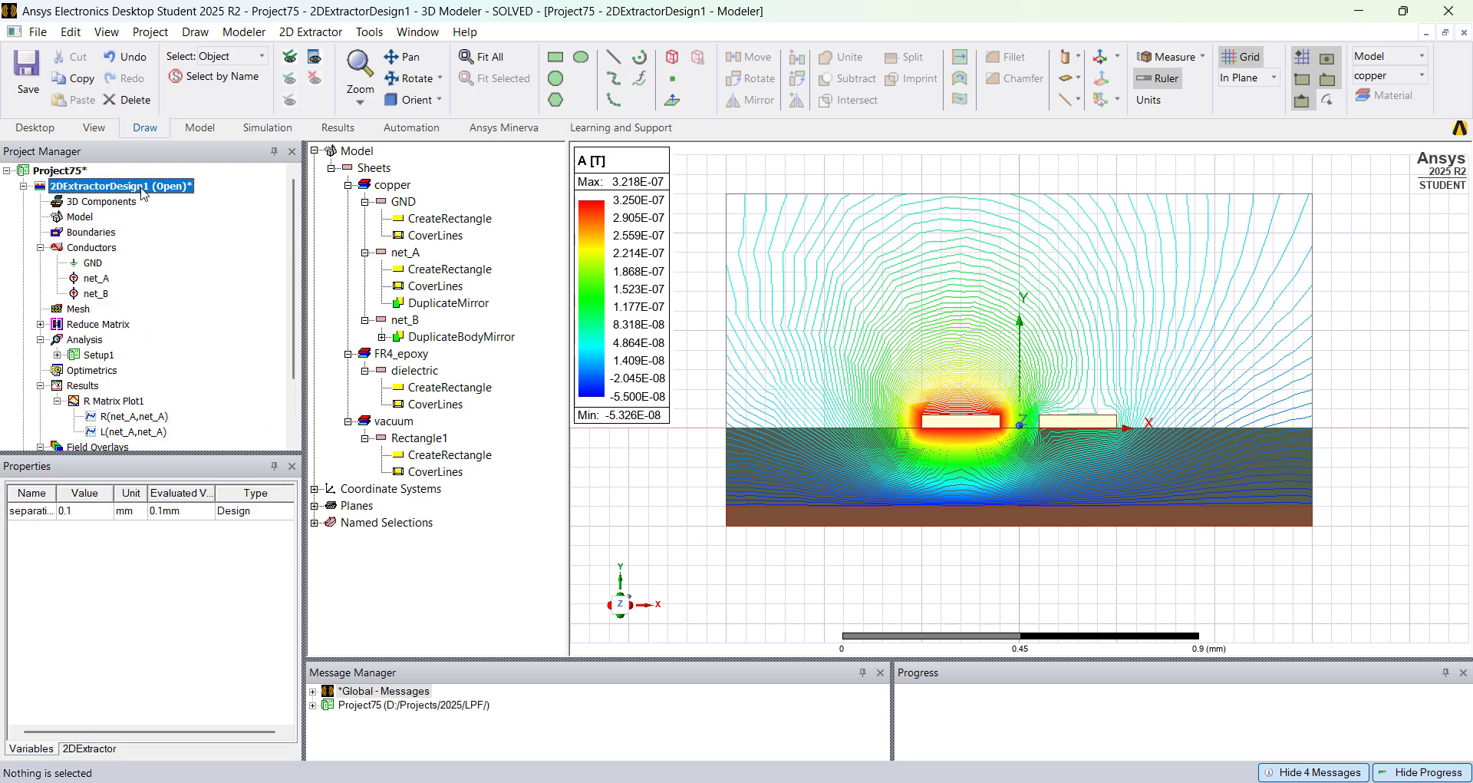
left_click(90, 512)
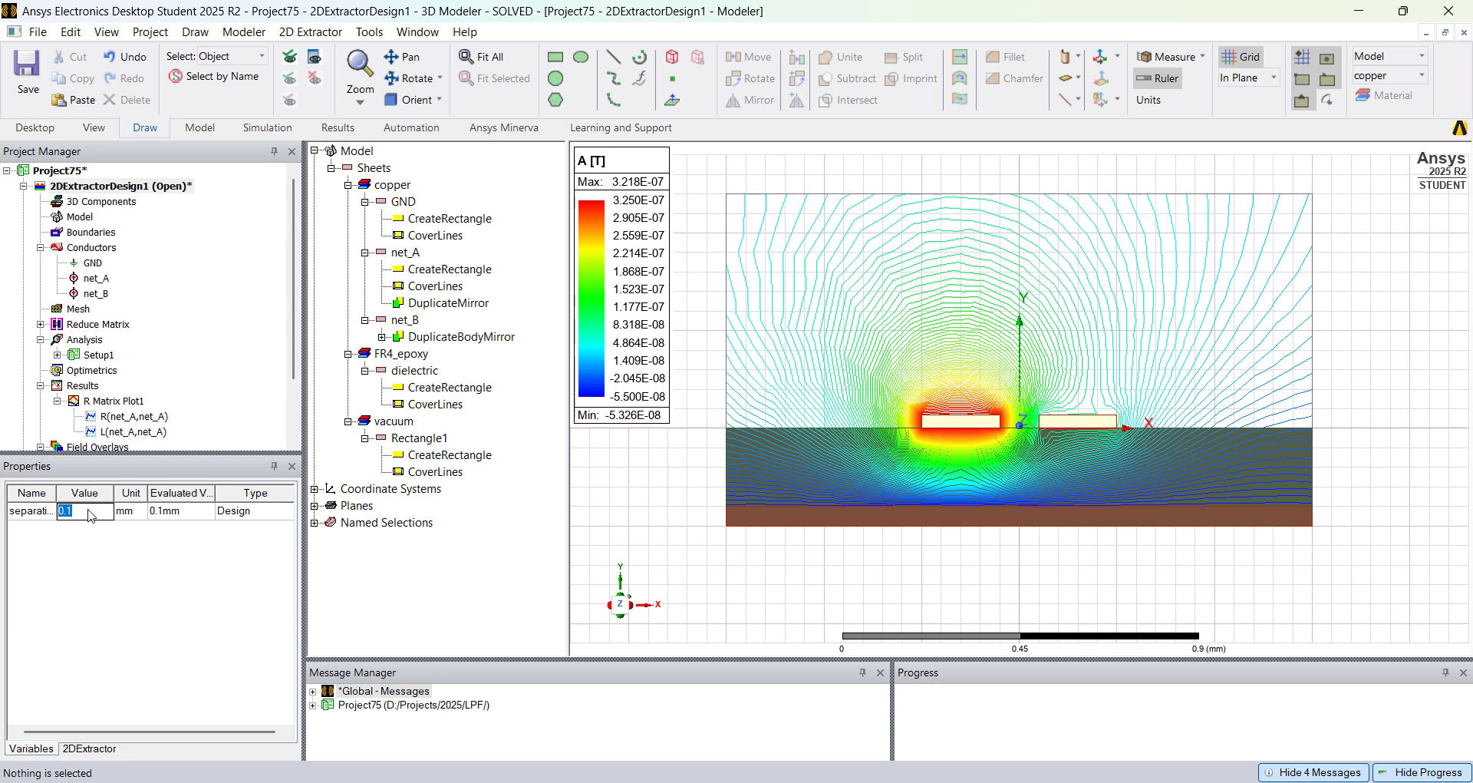
type("0.05")
key("Return")
type("0.15")
key("Return")
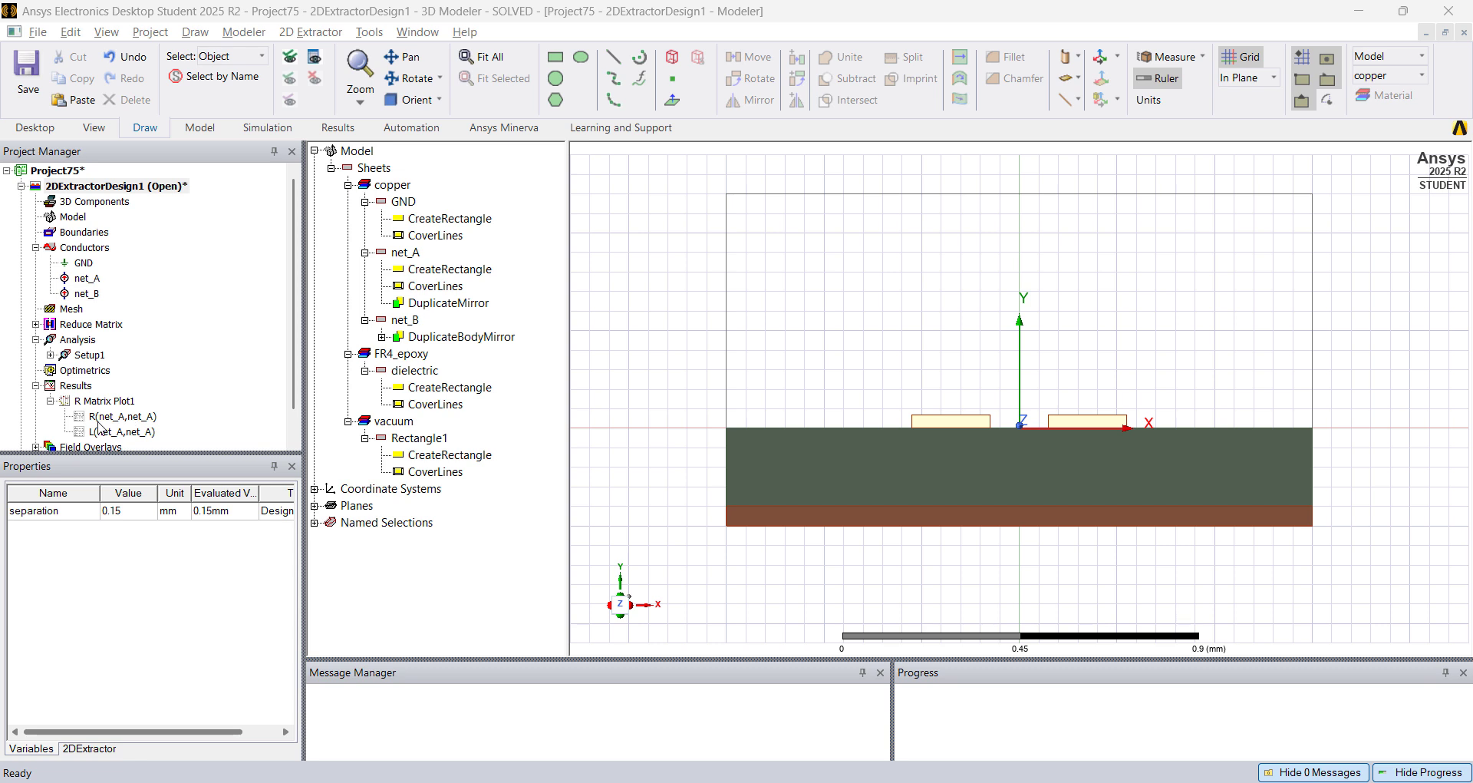
Step: Set the separation variable back to 0.1 mm
left_click(132, 511)
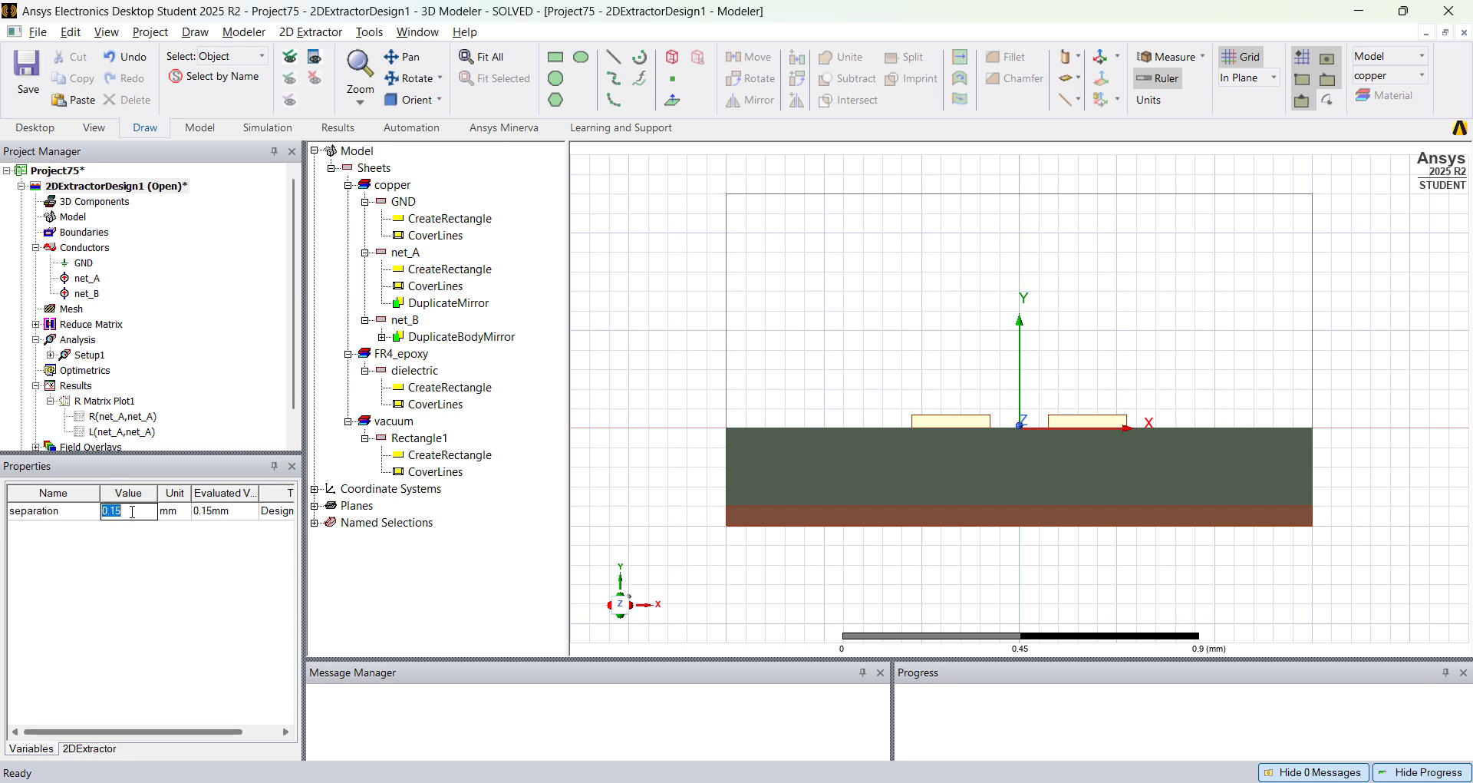
type("0.1")
key("Return")
left_click(124, 516)
key("Return")
key("Return")
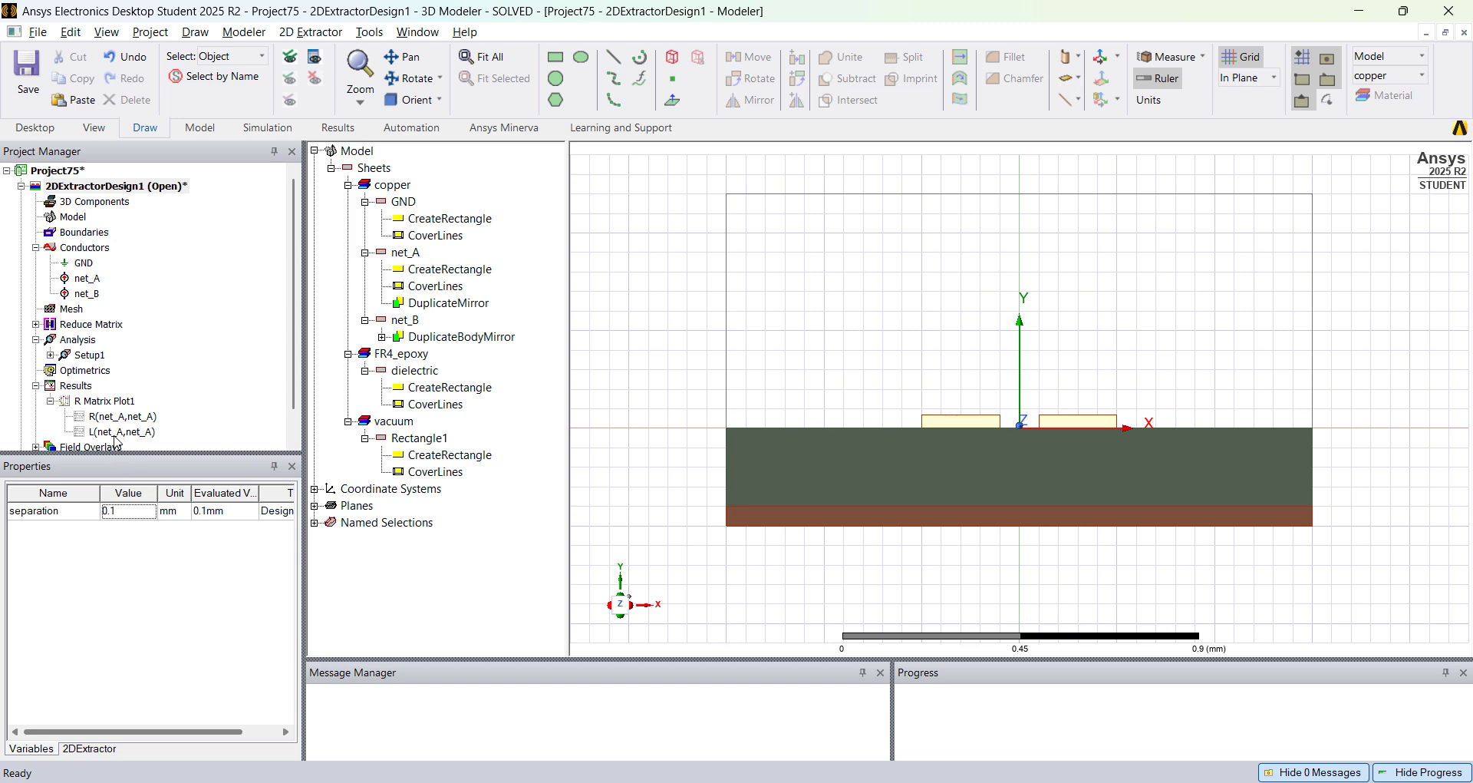
Step: Add a parametric setup with a sweep definition on the separation variable
right_click(107, 371)
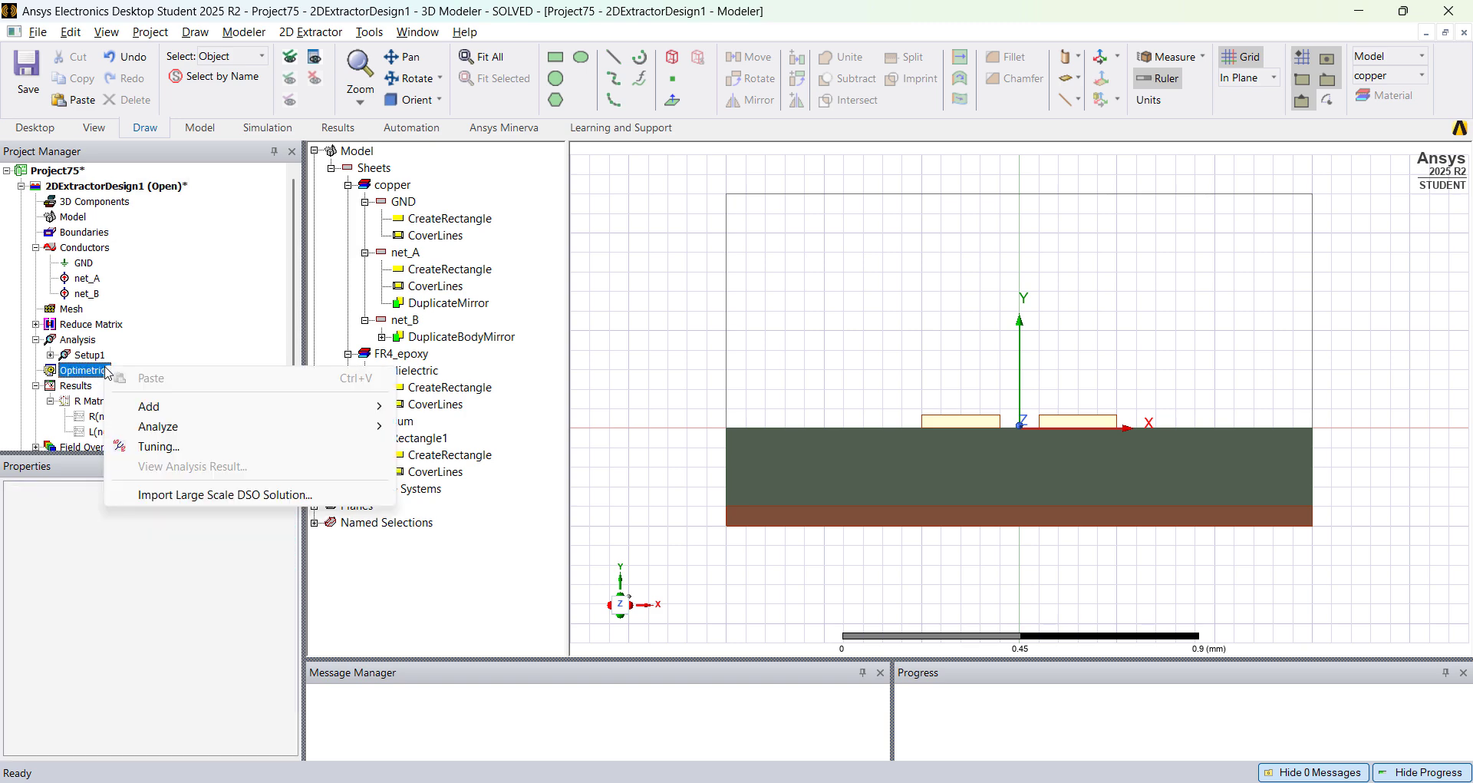
mouse_move(375, 410)
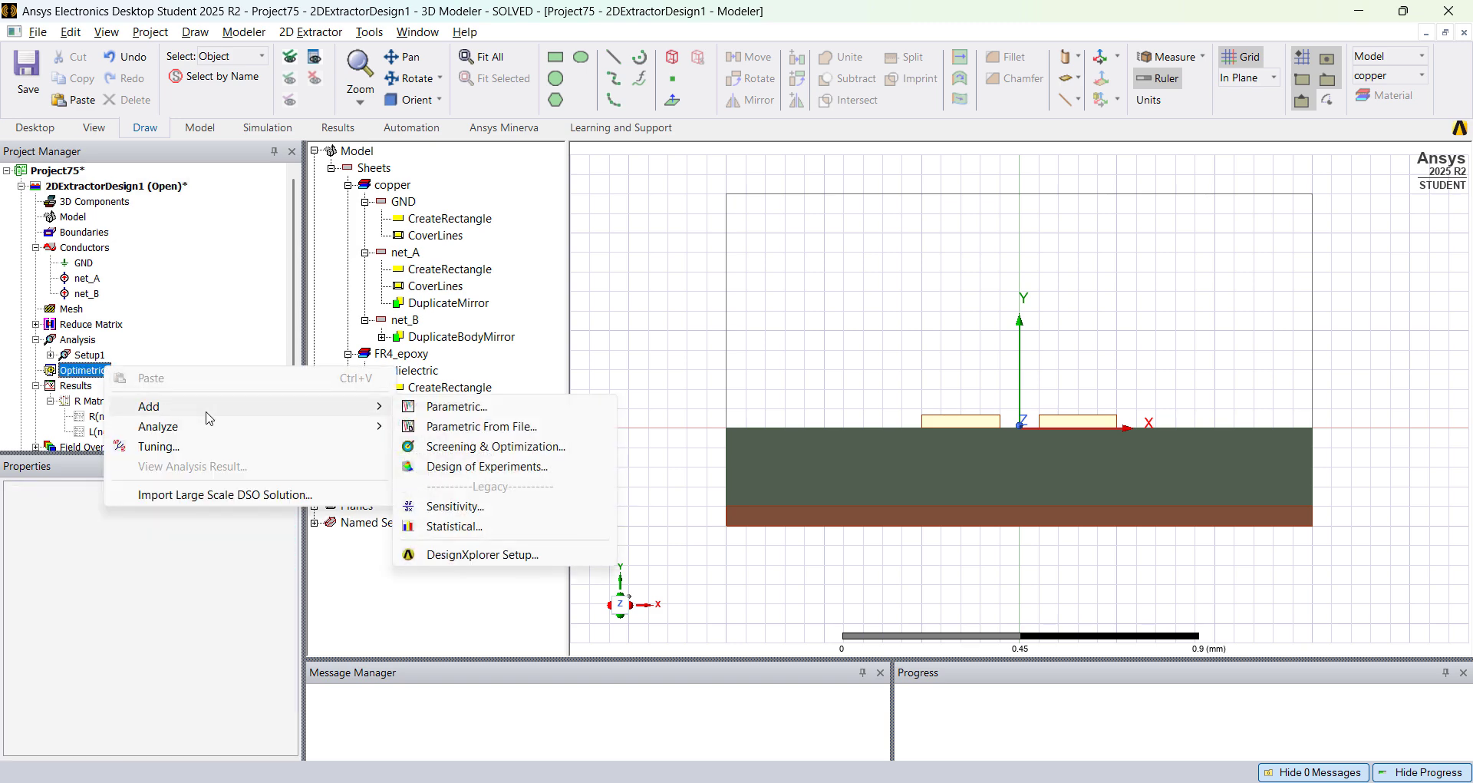
left_click(443, 407)
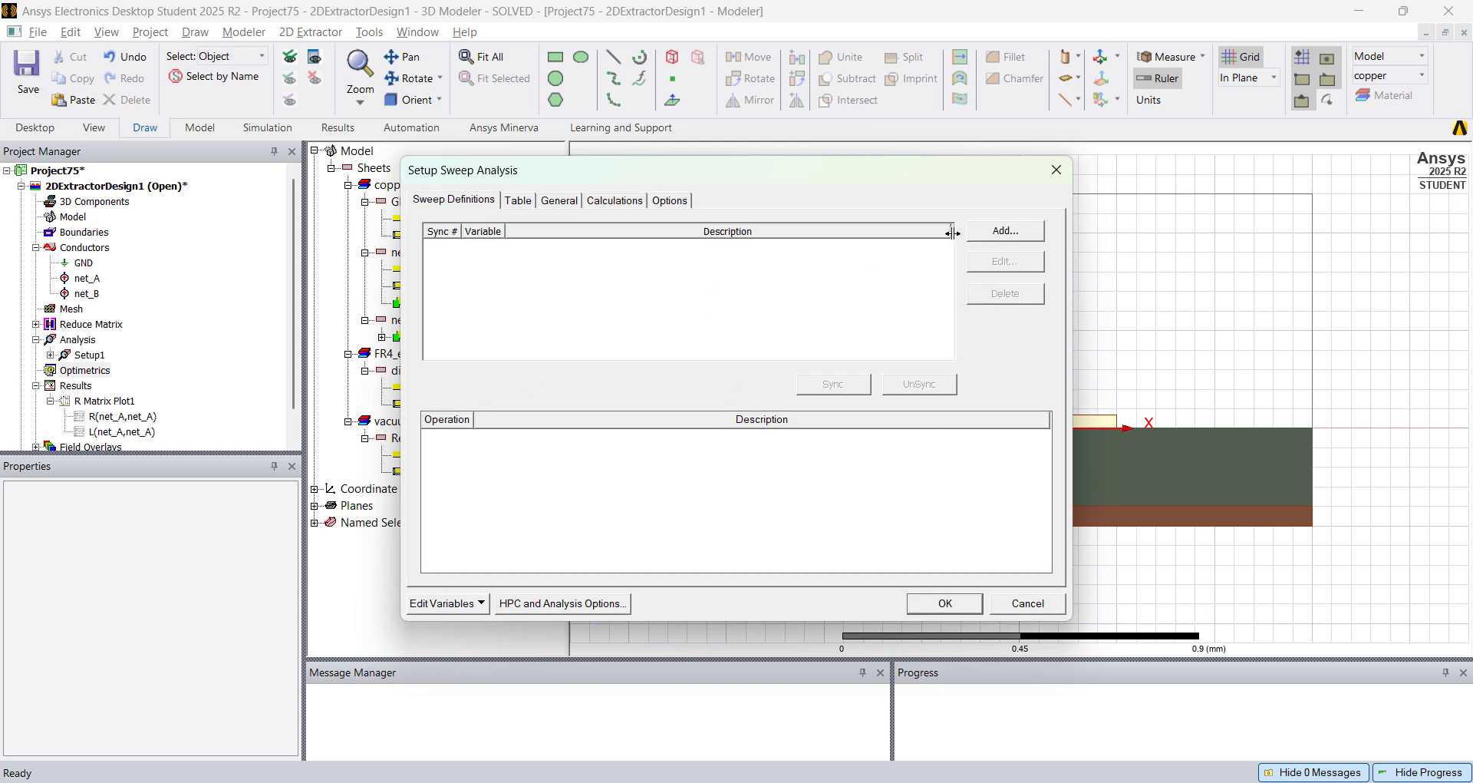
left_click(1001, 231)
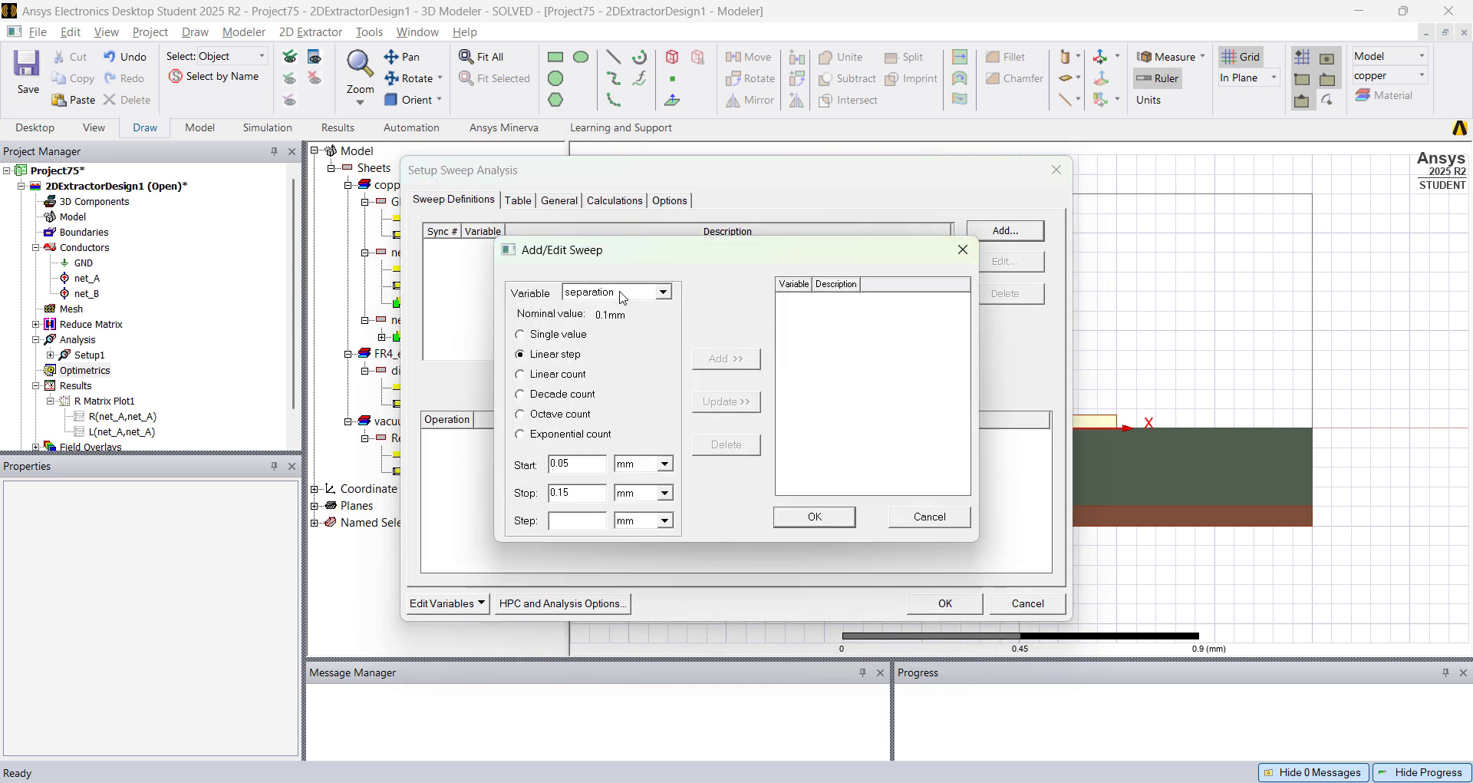
left_click(582, 298)
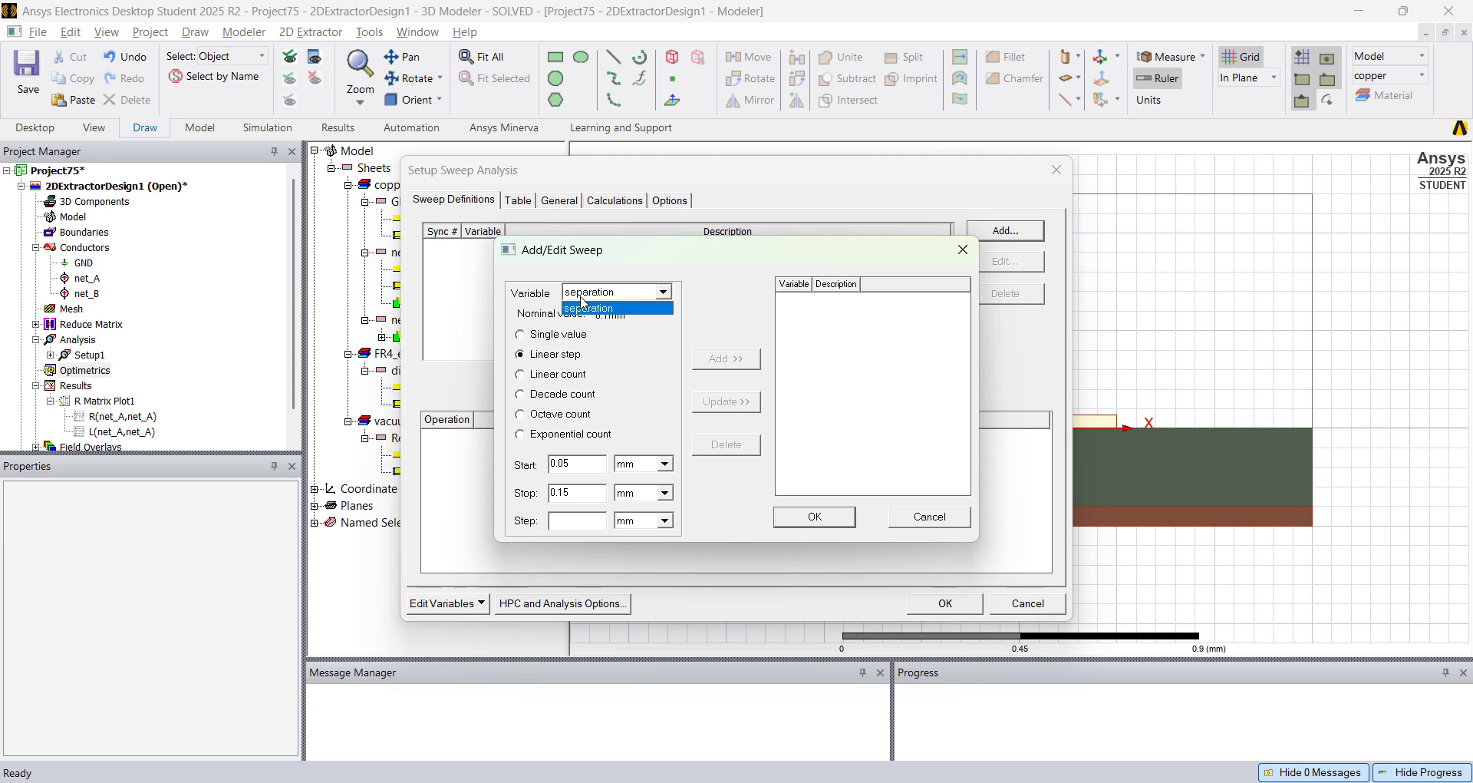
left_click(587, 308)
Step: Define a linear step sweep of separation from 0.1 to 0.4 mm, step 0.1 mm
left_click_drag(586, 467, 516, 468)
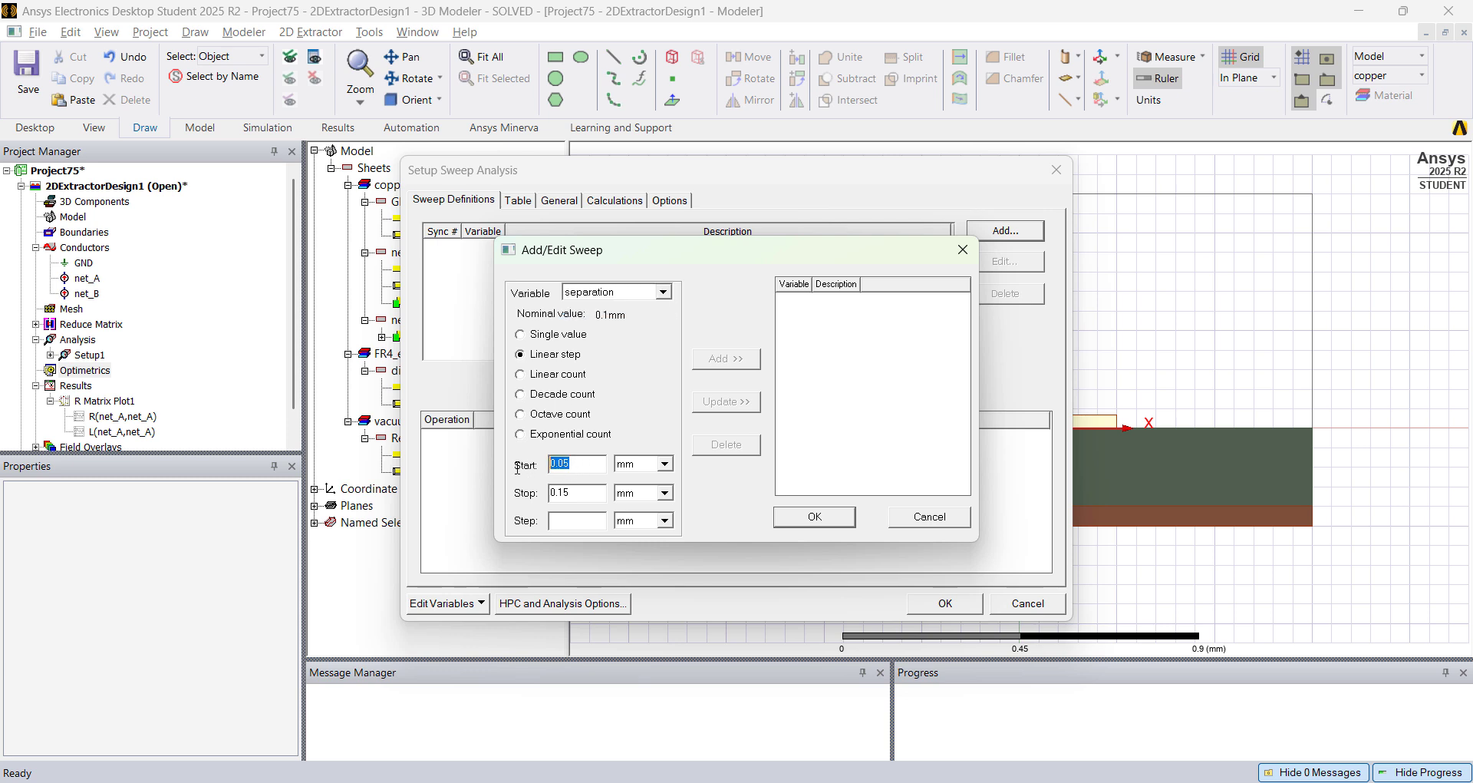
type("0.1")
double_click(559, 497)
type("0.4")
left_click(729, 361)
left_click(812, 517)
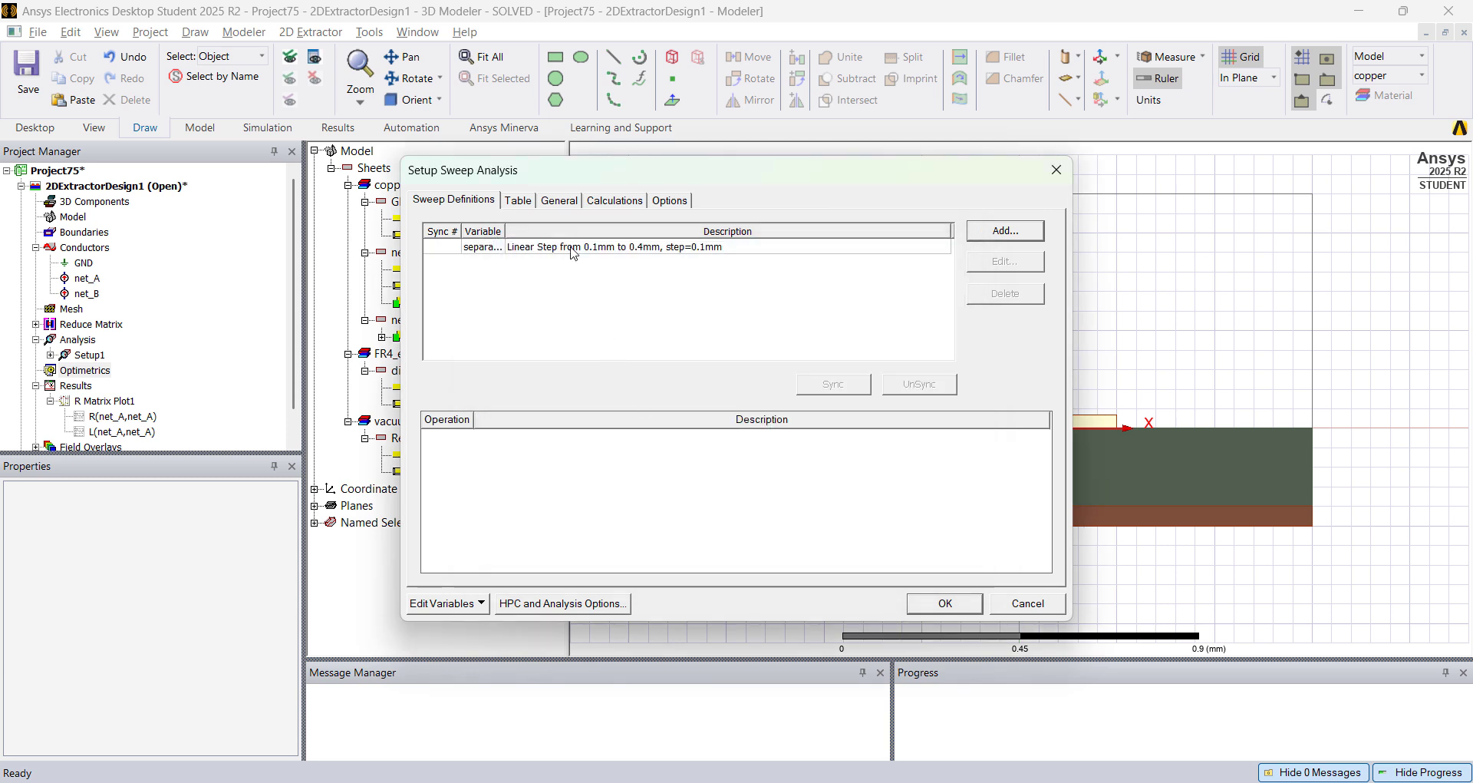
Step: Check the swept values table, confirm ParametricSetup1, and run its analysis
left_click(573, 247)
left_click(517, 200)
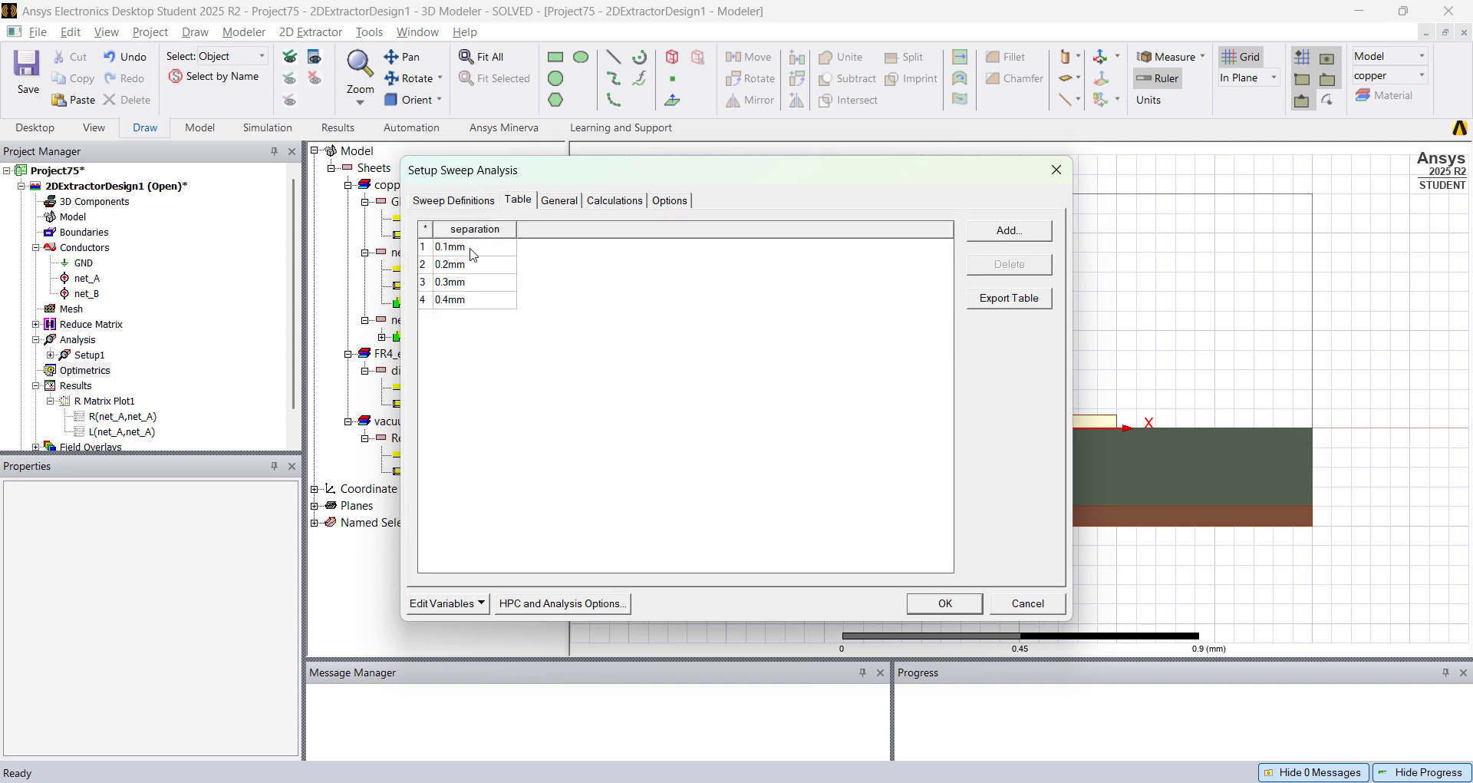
left_click(945, 604)
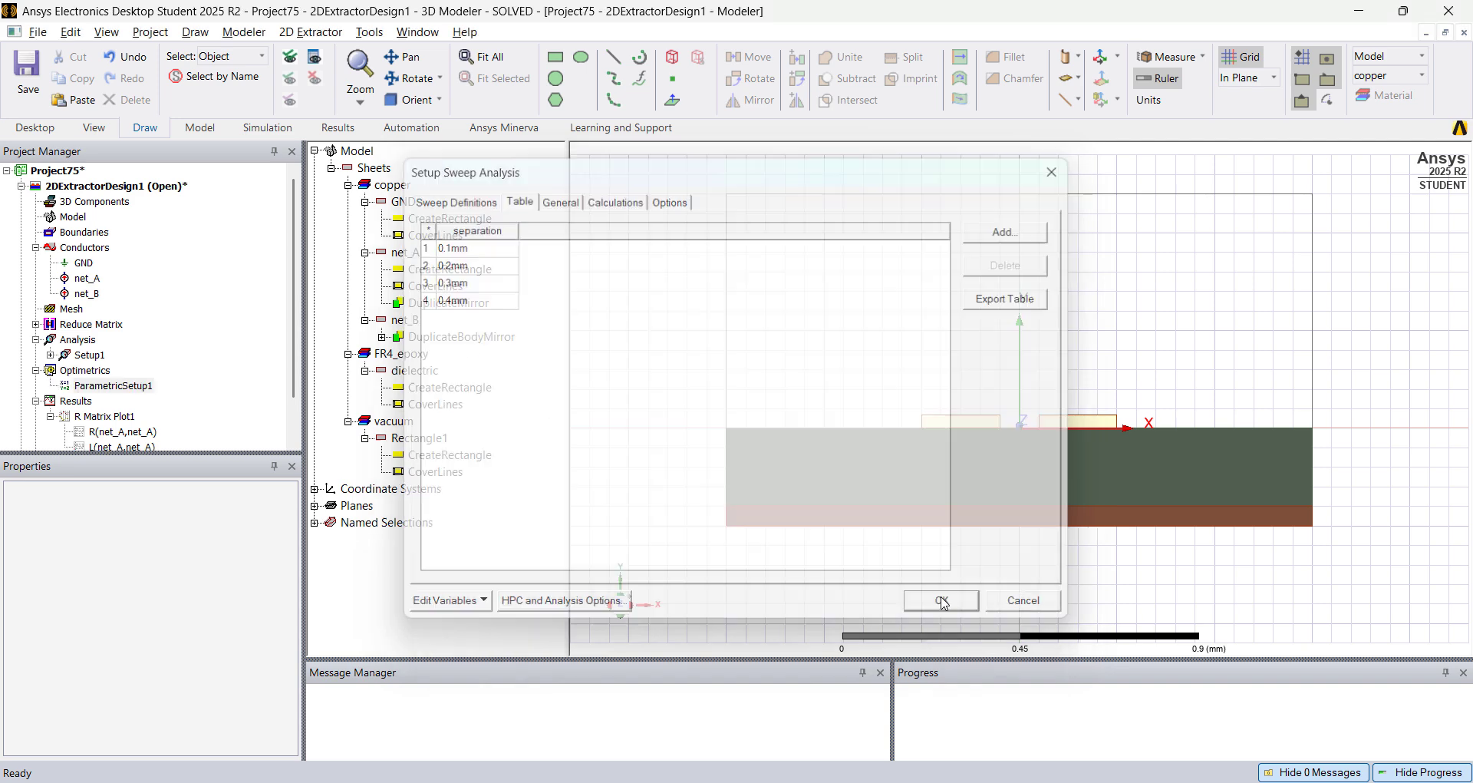
scroll(138, 385, "down", 1)
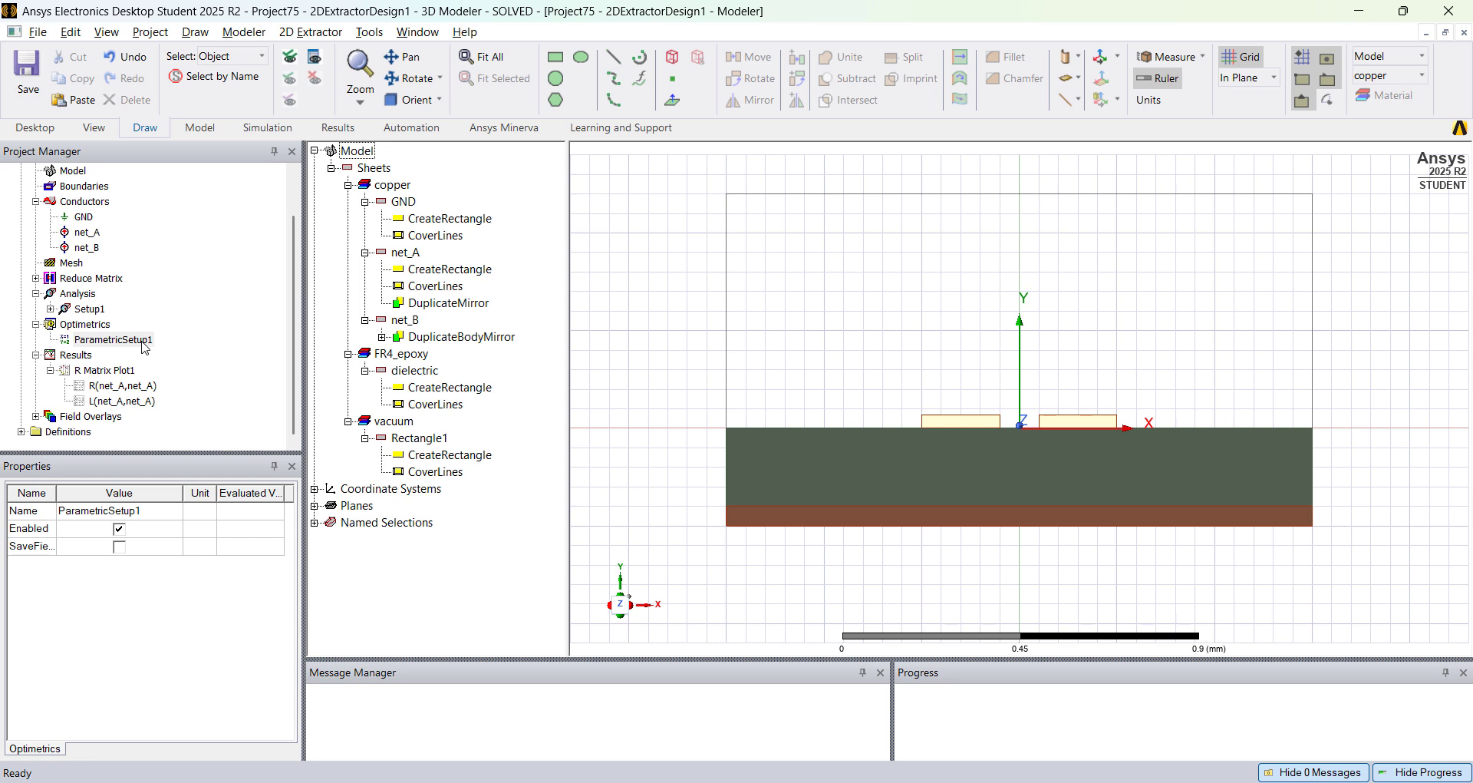
right_click(143, 340)
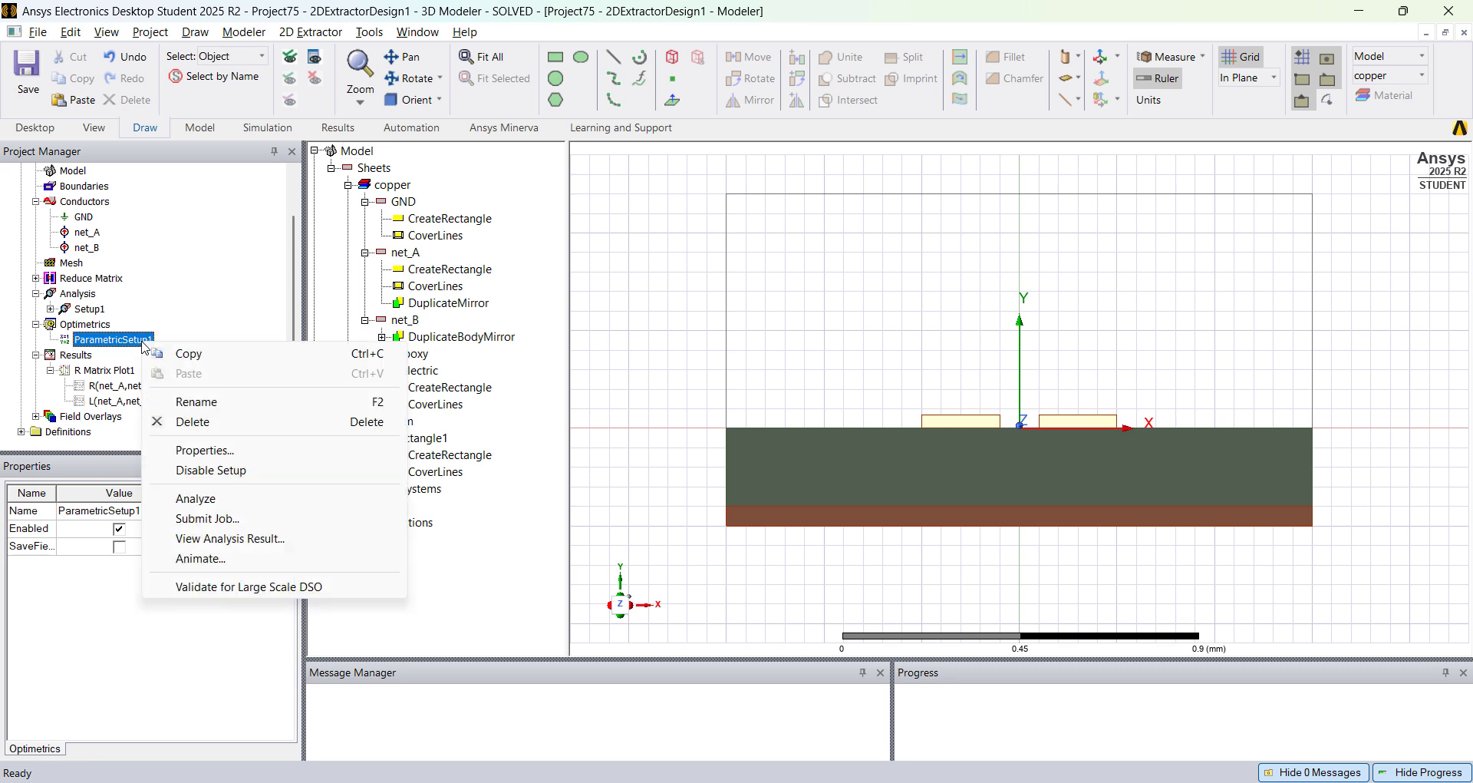
left_click(197, 499)
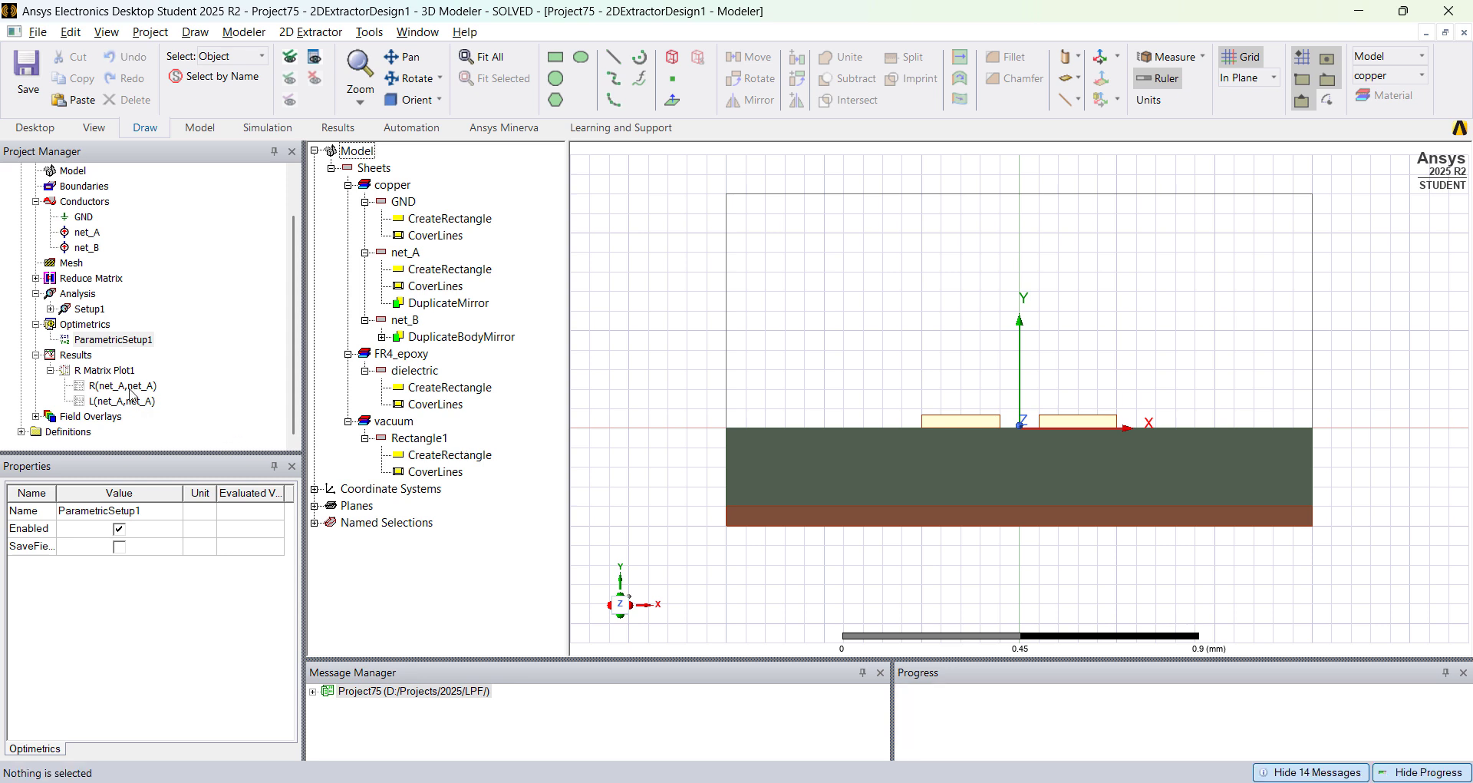
Step: Start a rectangular matrix report for the mutual capacitance C(net_B,net_A)
right_click(85, 357)
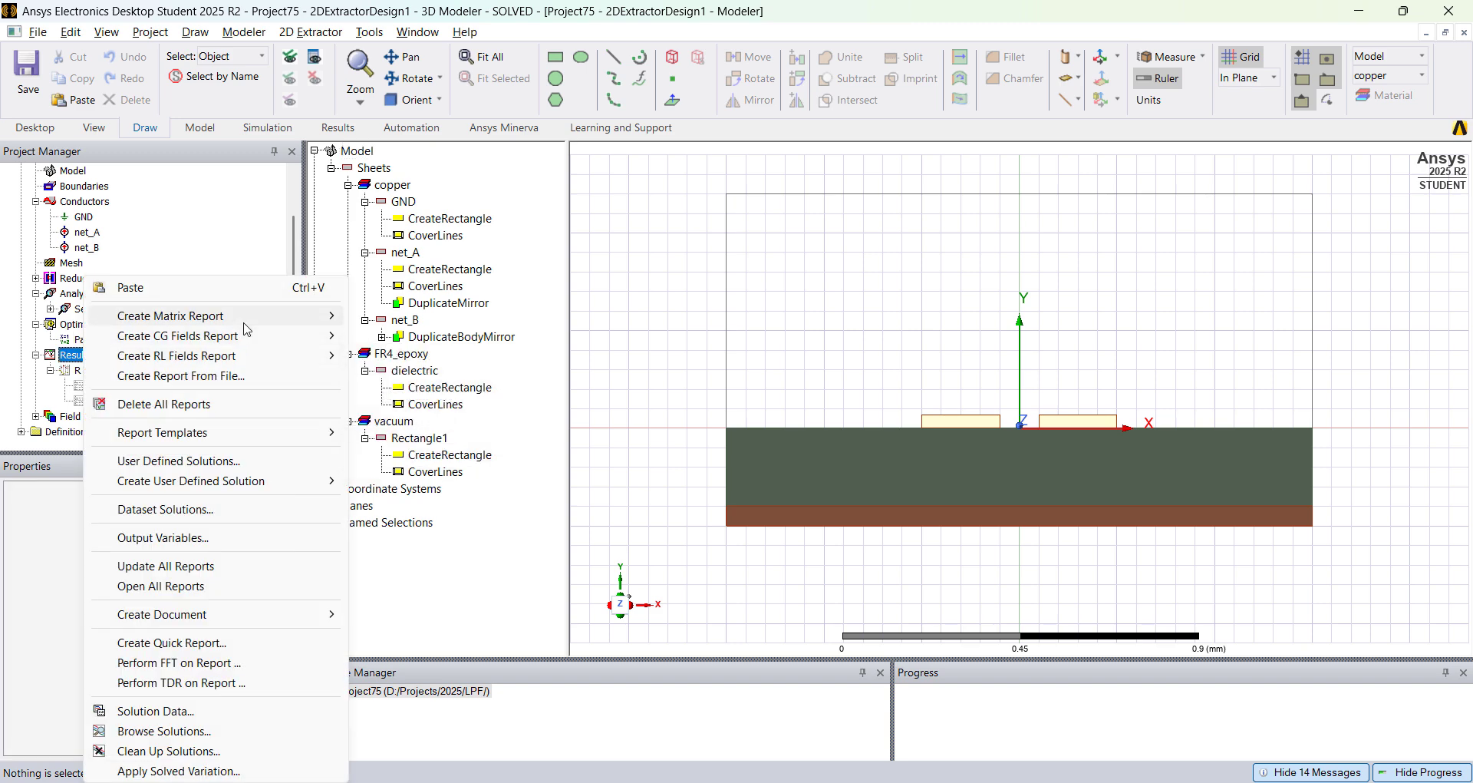
mouse_move(247, 316)
left_click(418, 315)
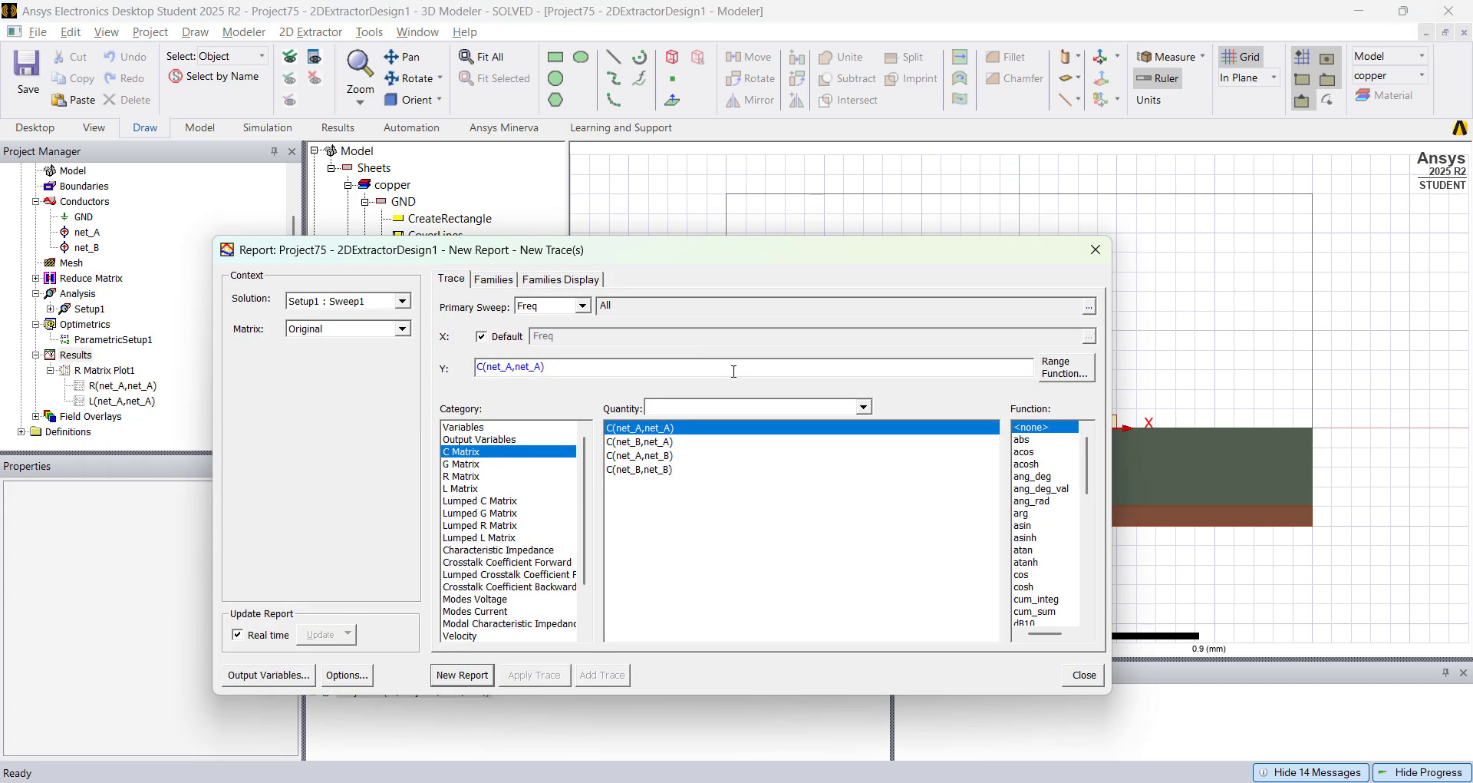
left_click_drag(1111, 529, 1278, 530)
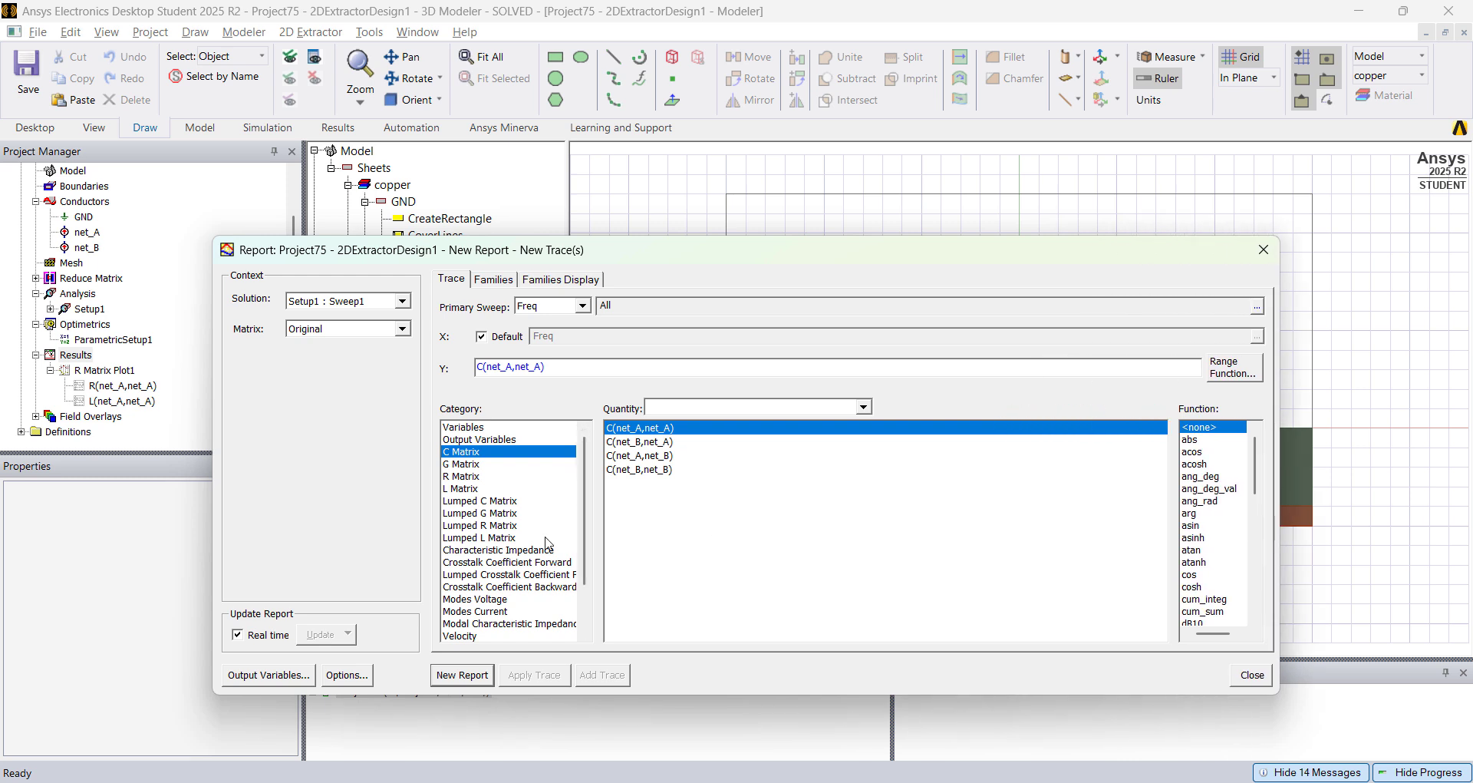
left_click(633, 442)
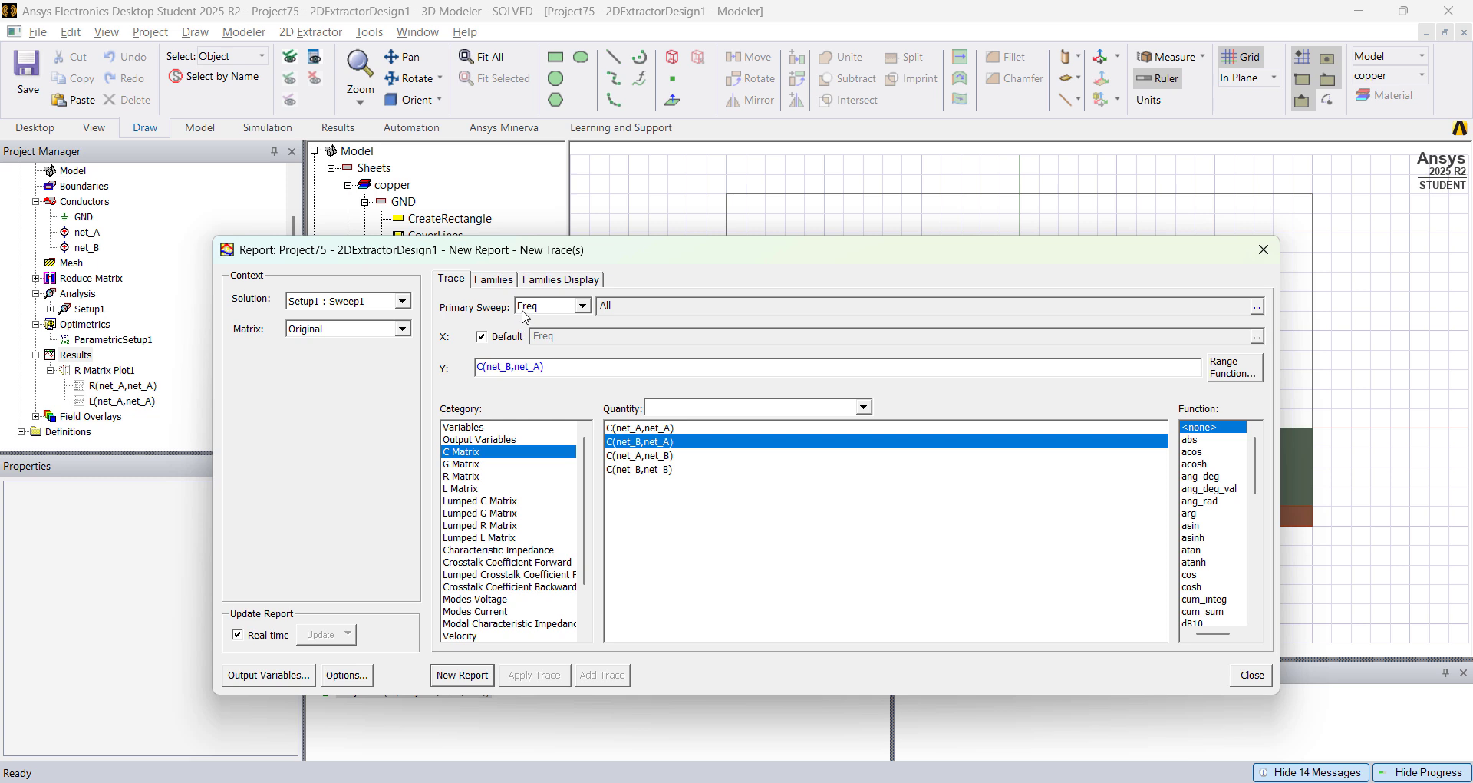
Step: Include all separation values, make separation the primary sweep, and create C Matrix Plot1
left_click(494, 280)
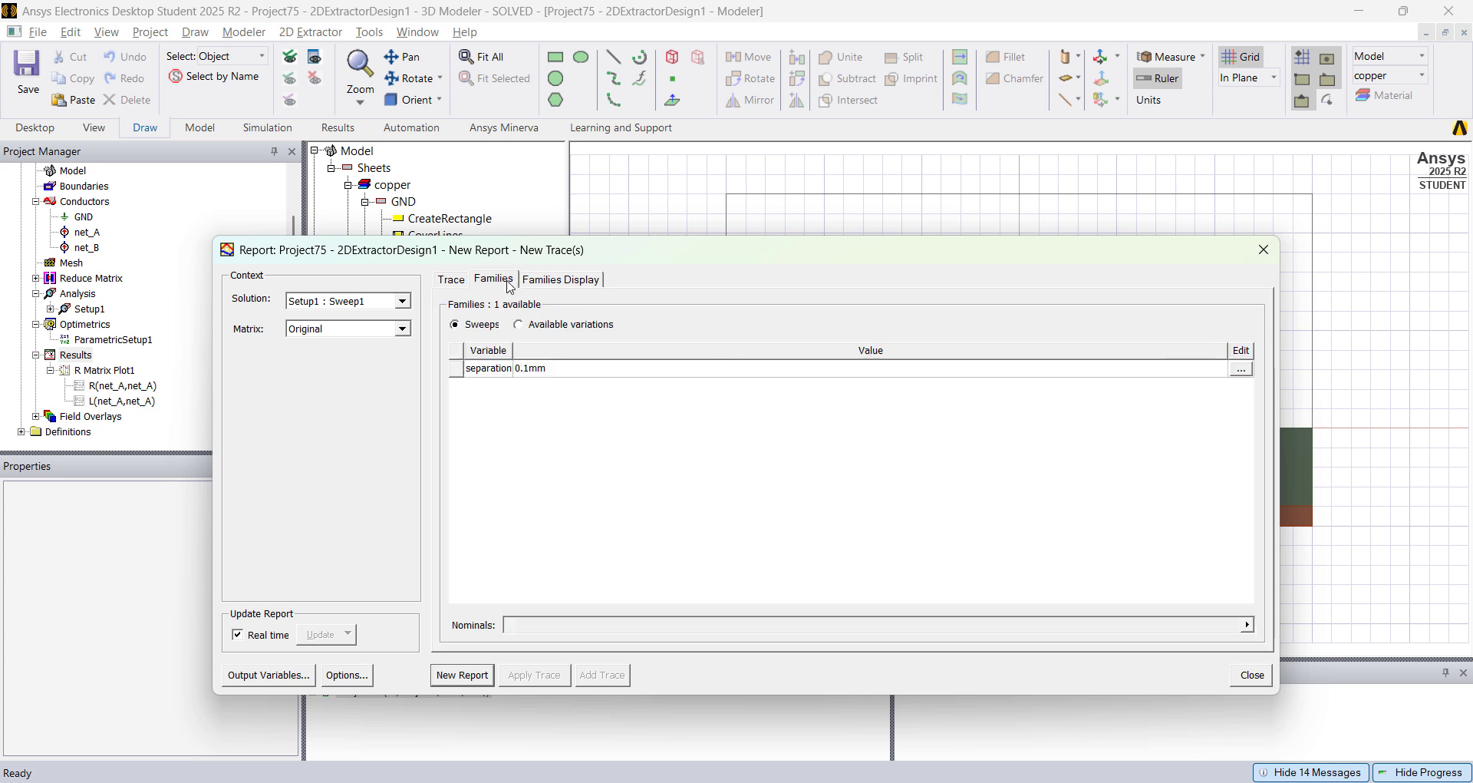
left_click(1243, 374)
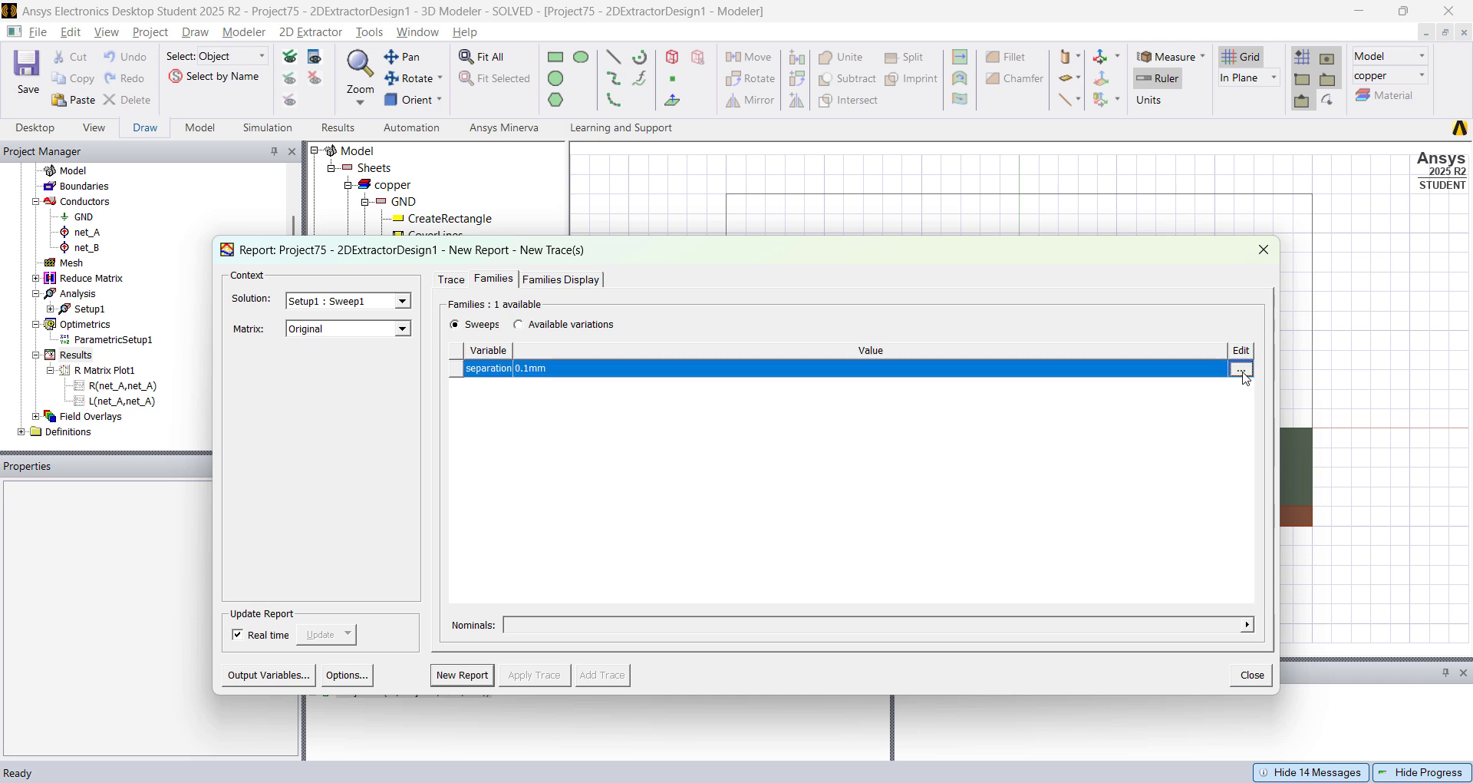
left_click(1241, 371)
left_click(1280, 380)
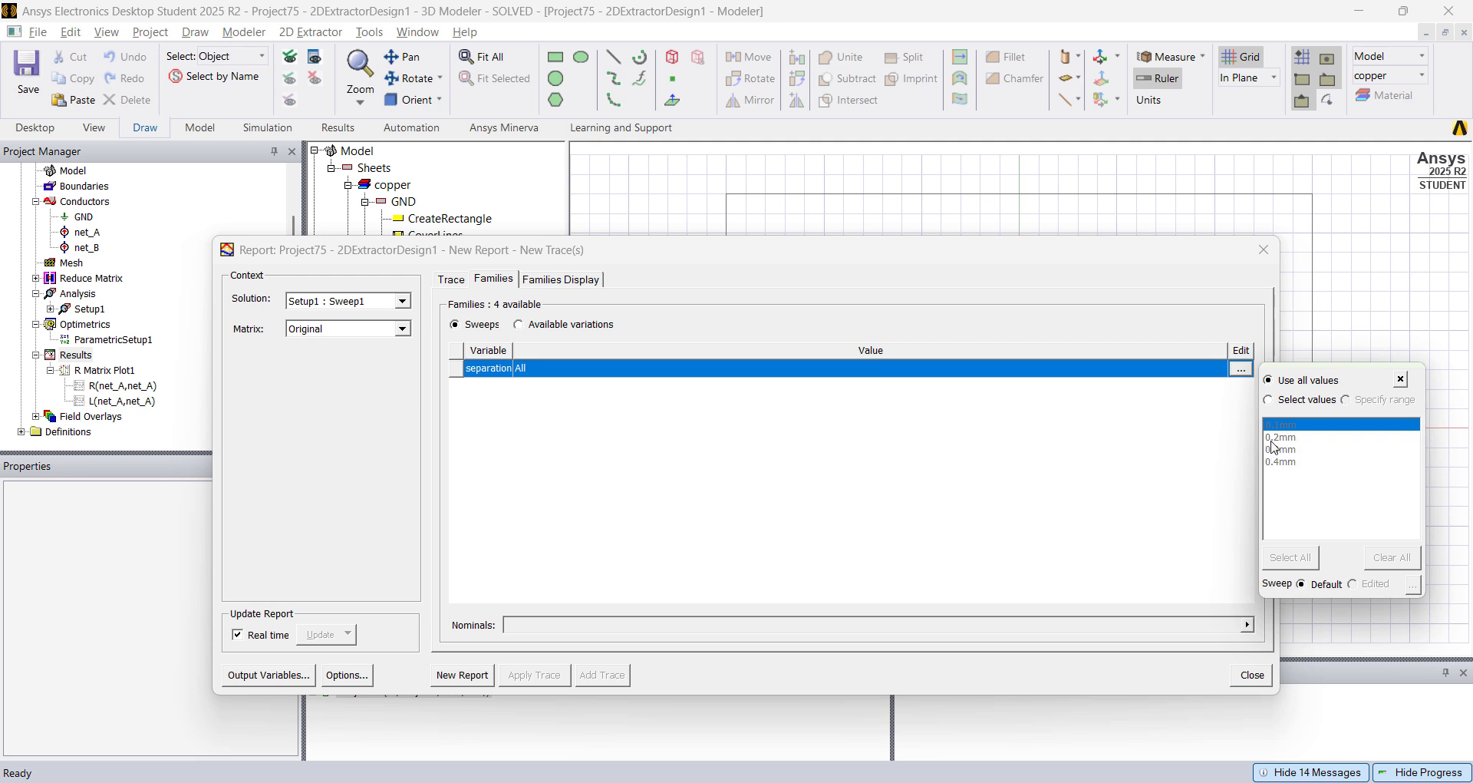
left_click(452, 280)
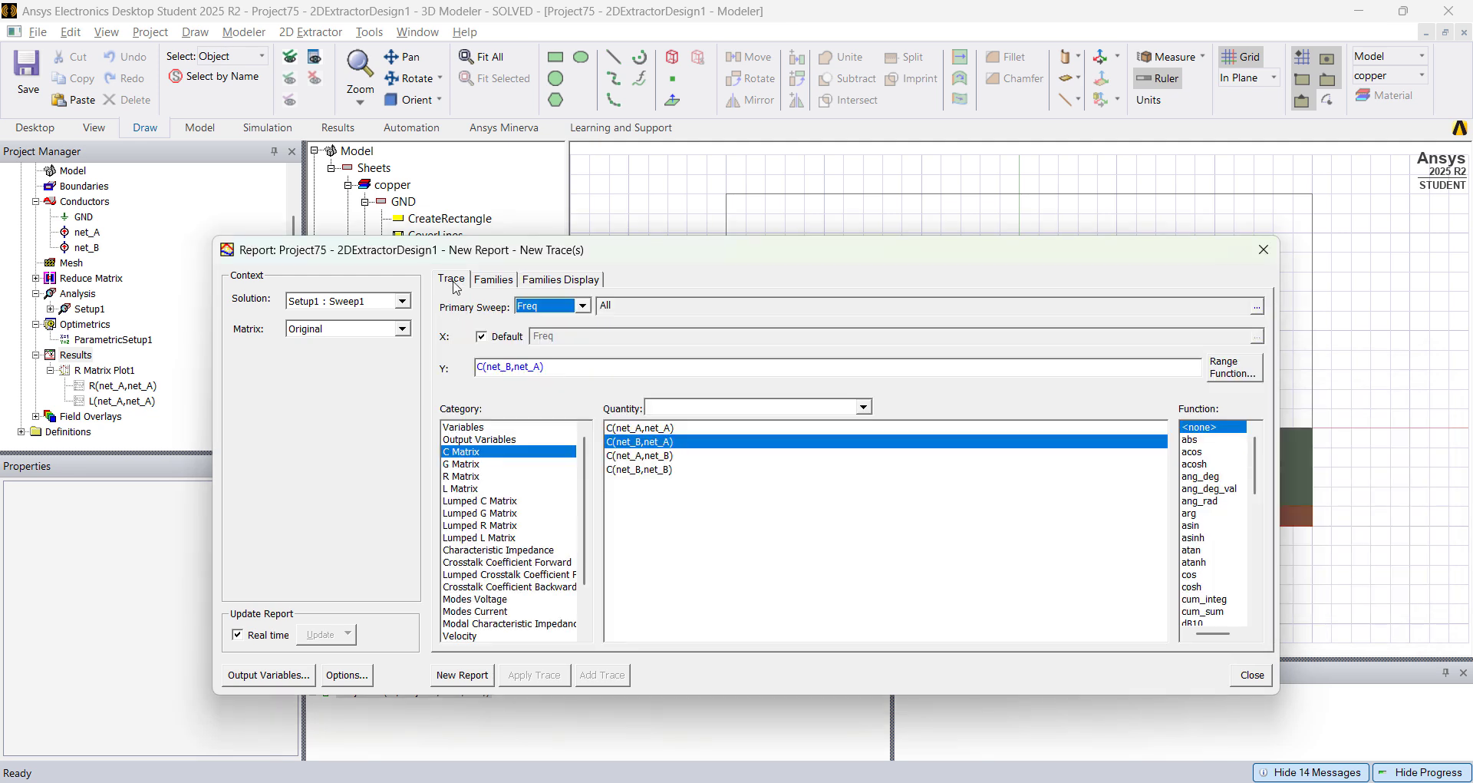
left_click(554, 306)
left_click(546, 335)
left_click(462, 674)
left_click(1250, 675)
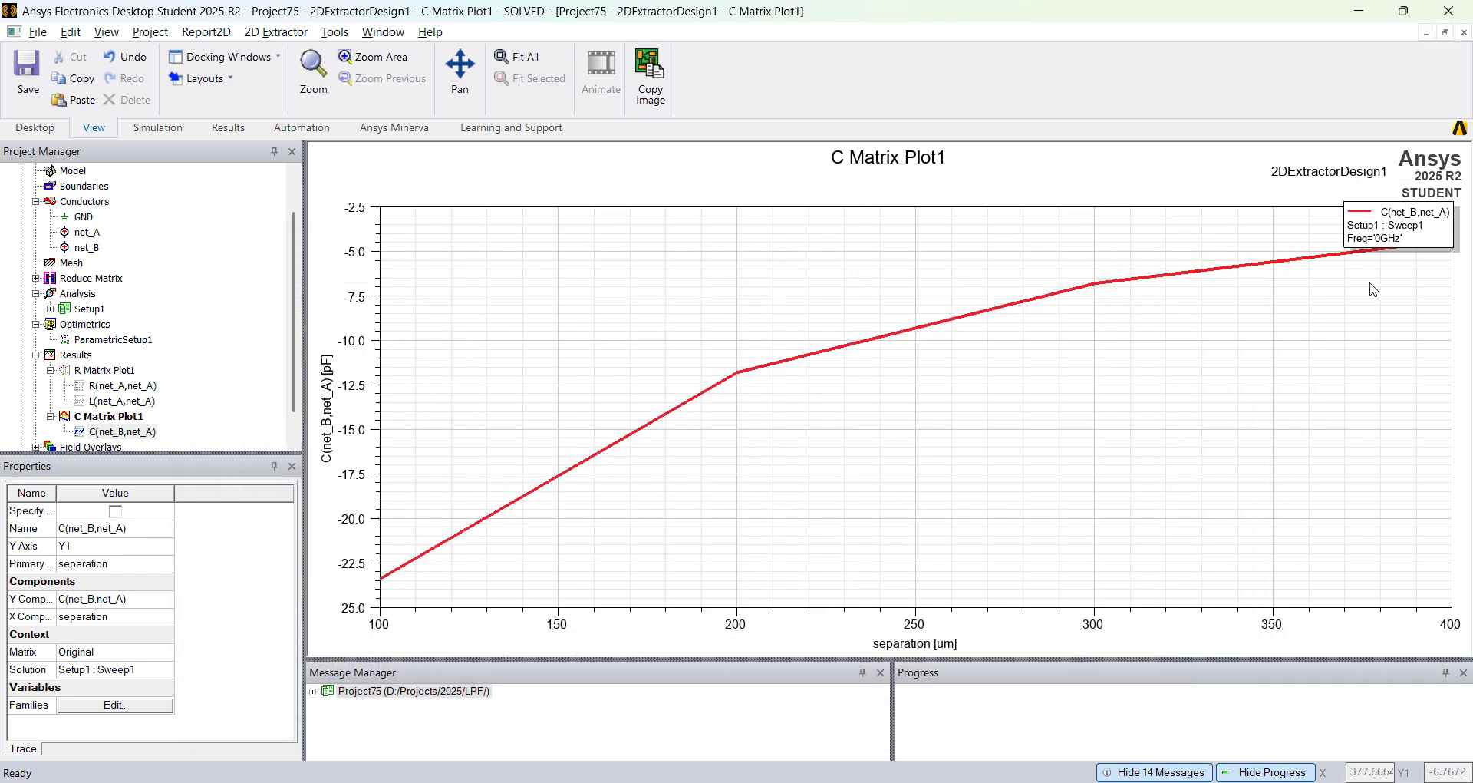
left_click_drag(1381, 286, 1336, 385)
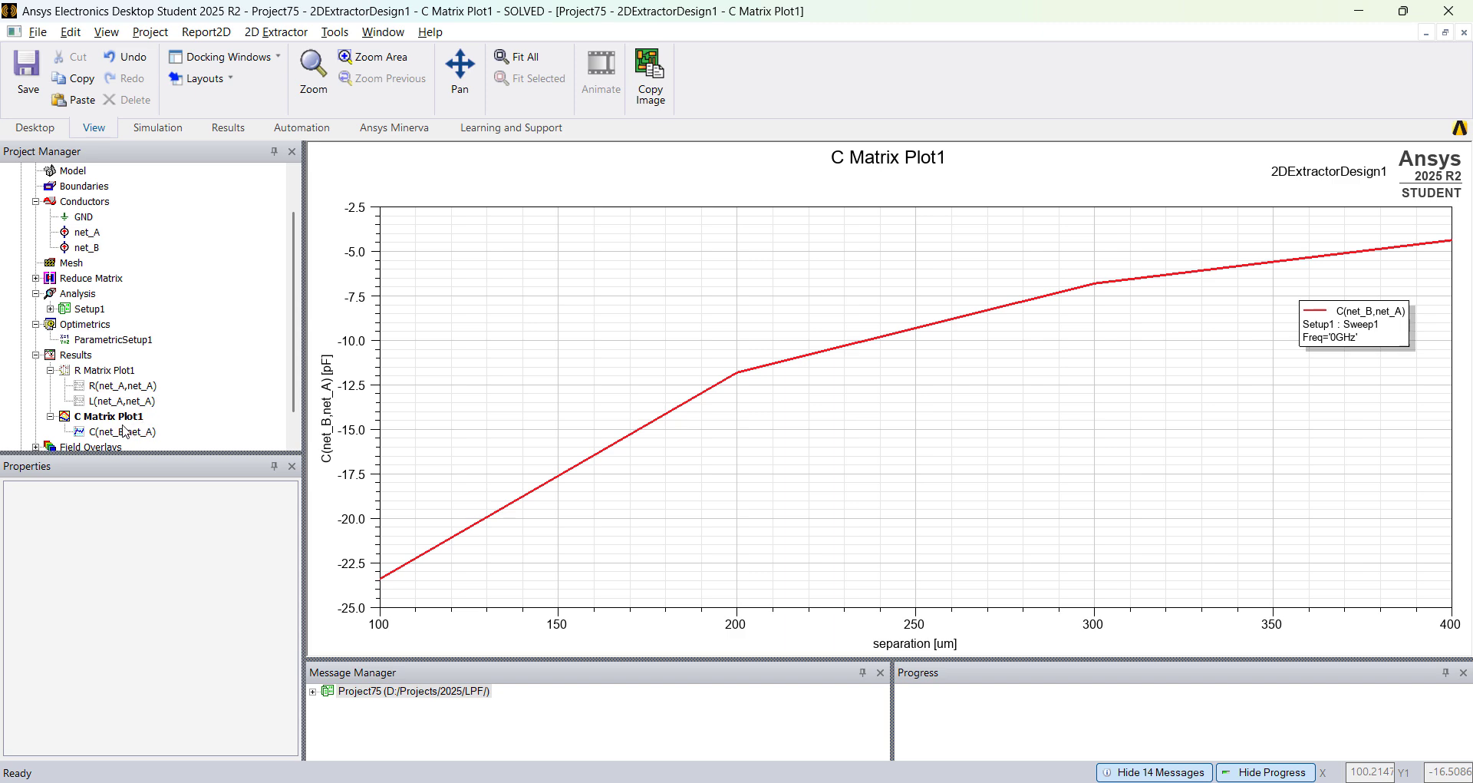
Step: Collapse 2DExtractorDesign1 and insert a new circuit design, Circuit1, into Project75
scroll(124, 431, "up", 1)
double_click(37, 187)
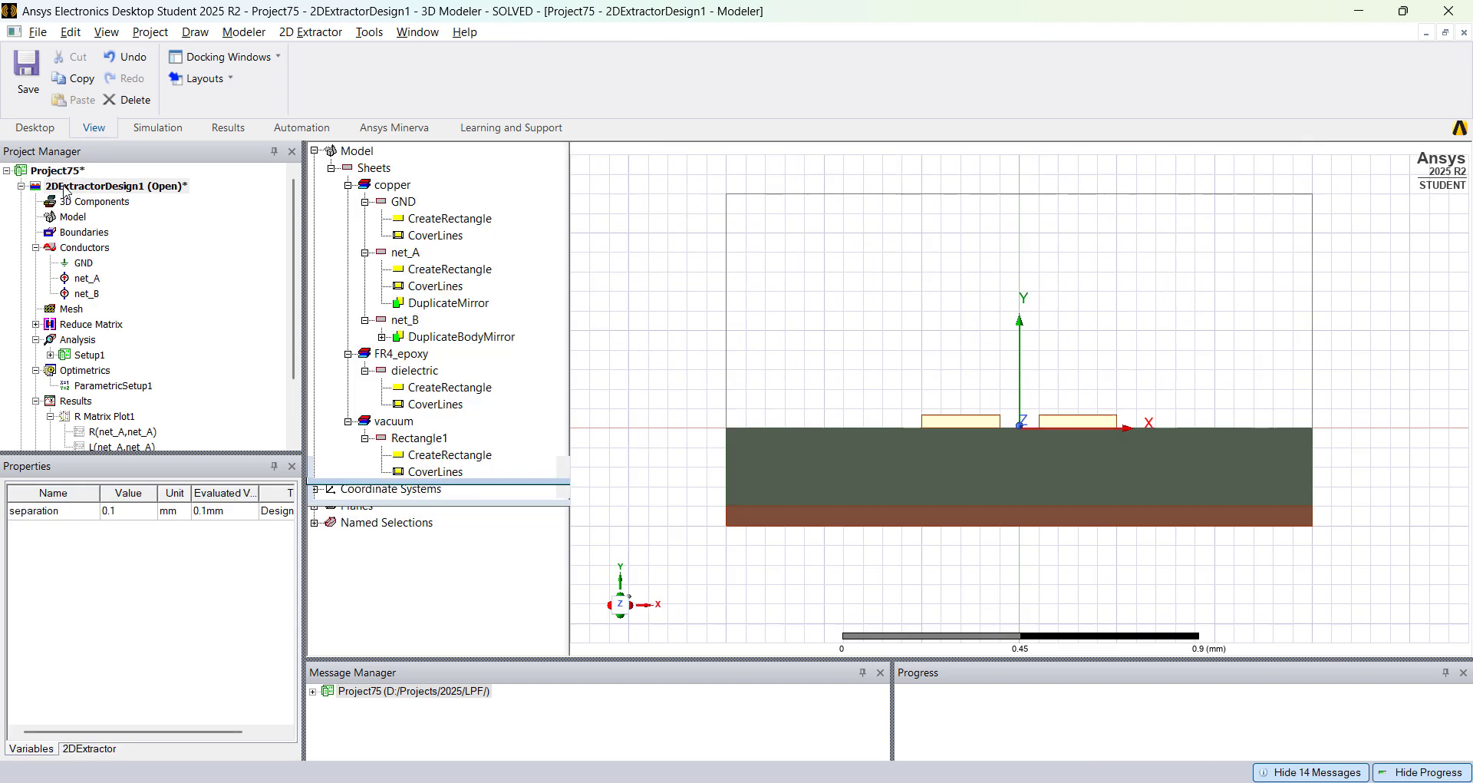
left_click(23, 186)
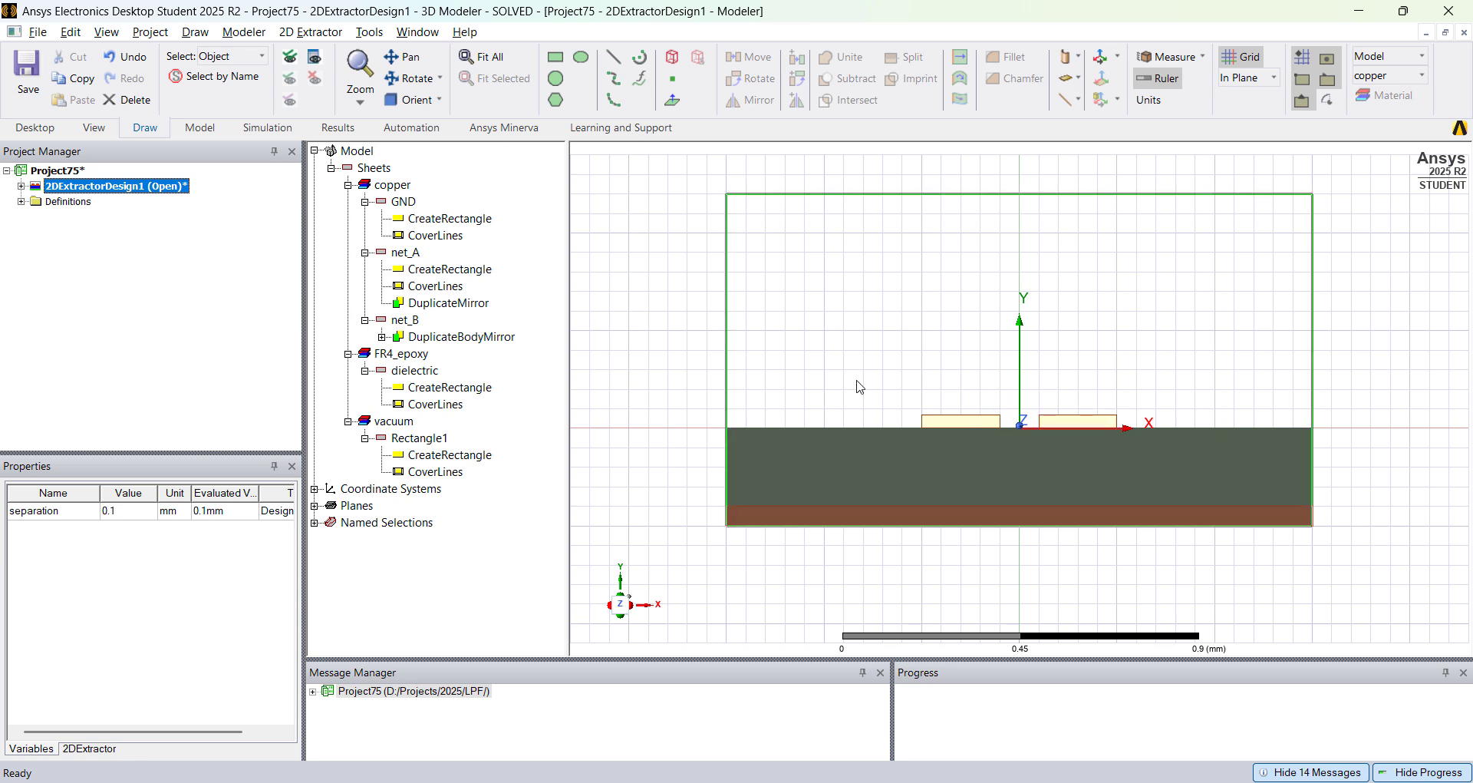
left_click(161, 35)
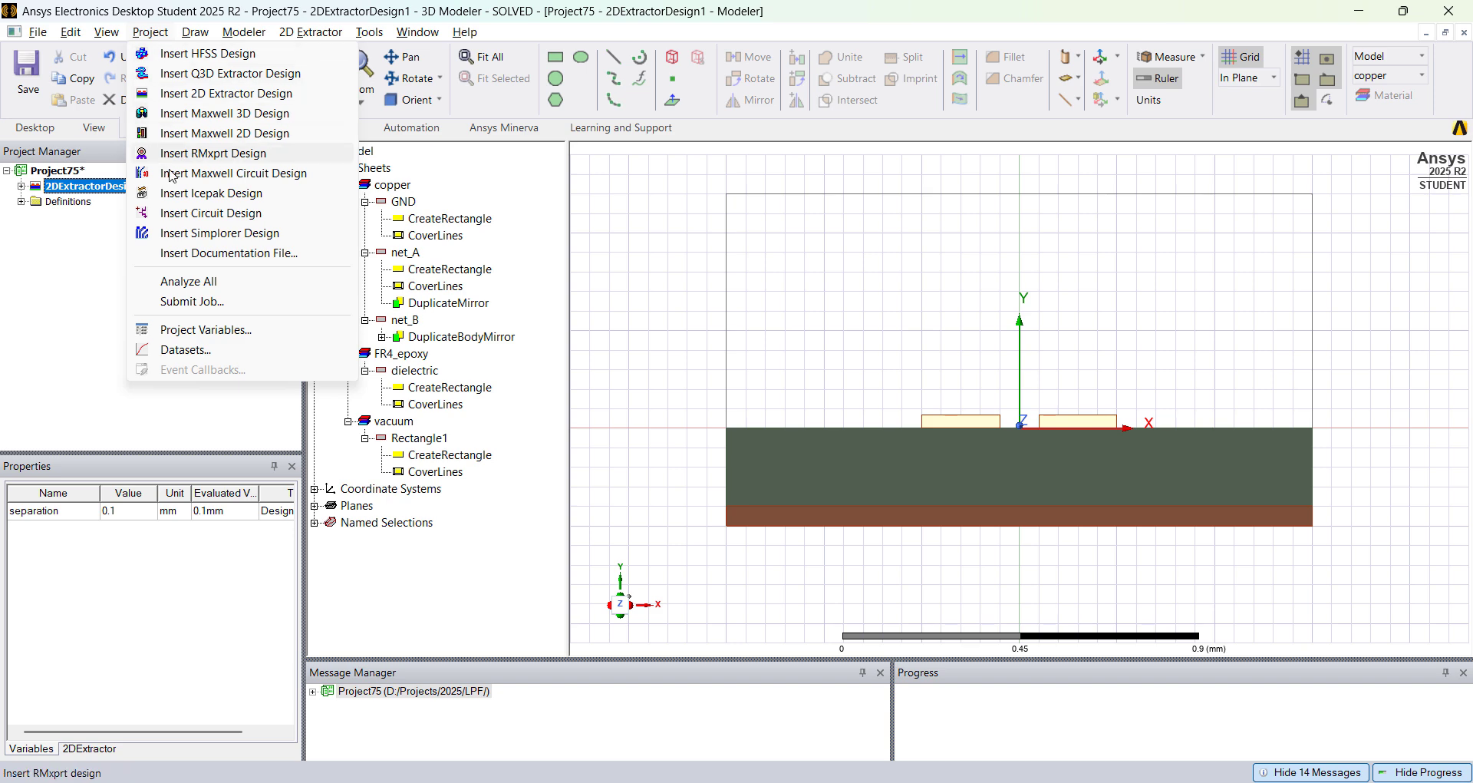
left_click(221, 215)
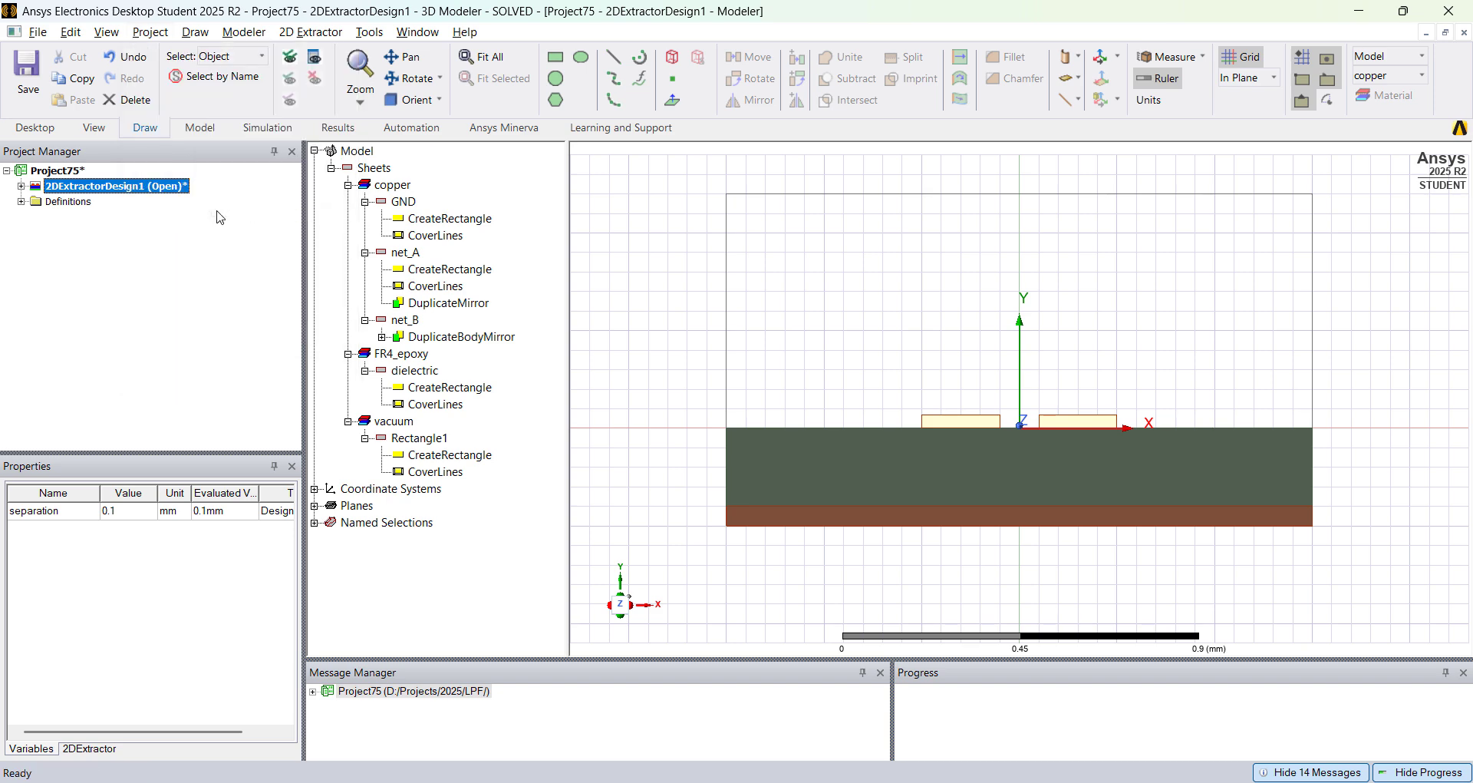
left_click(849, 531)
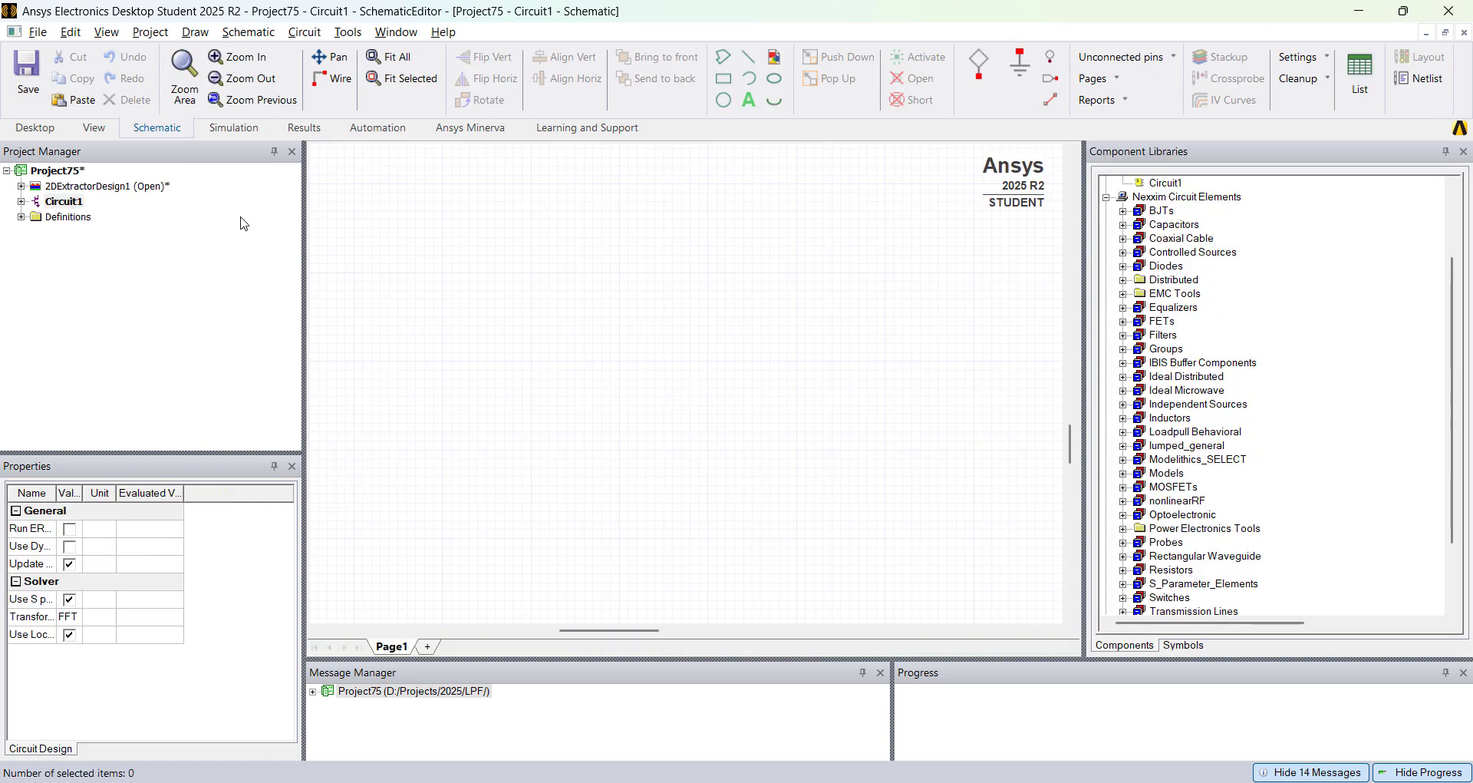
Step: Open the Circuit1 schematic and zoom in on the 2DExtractorDesign3 component W1
left_click(90, 192)
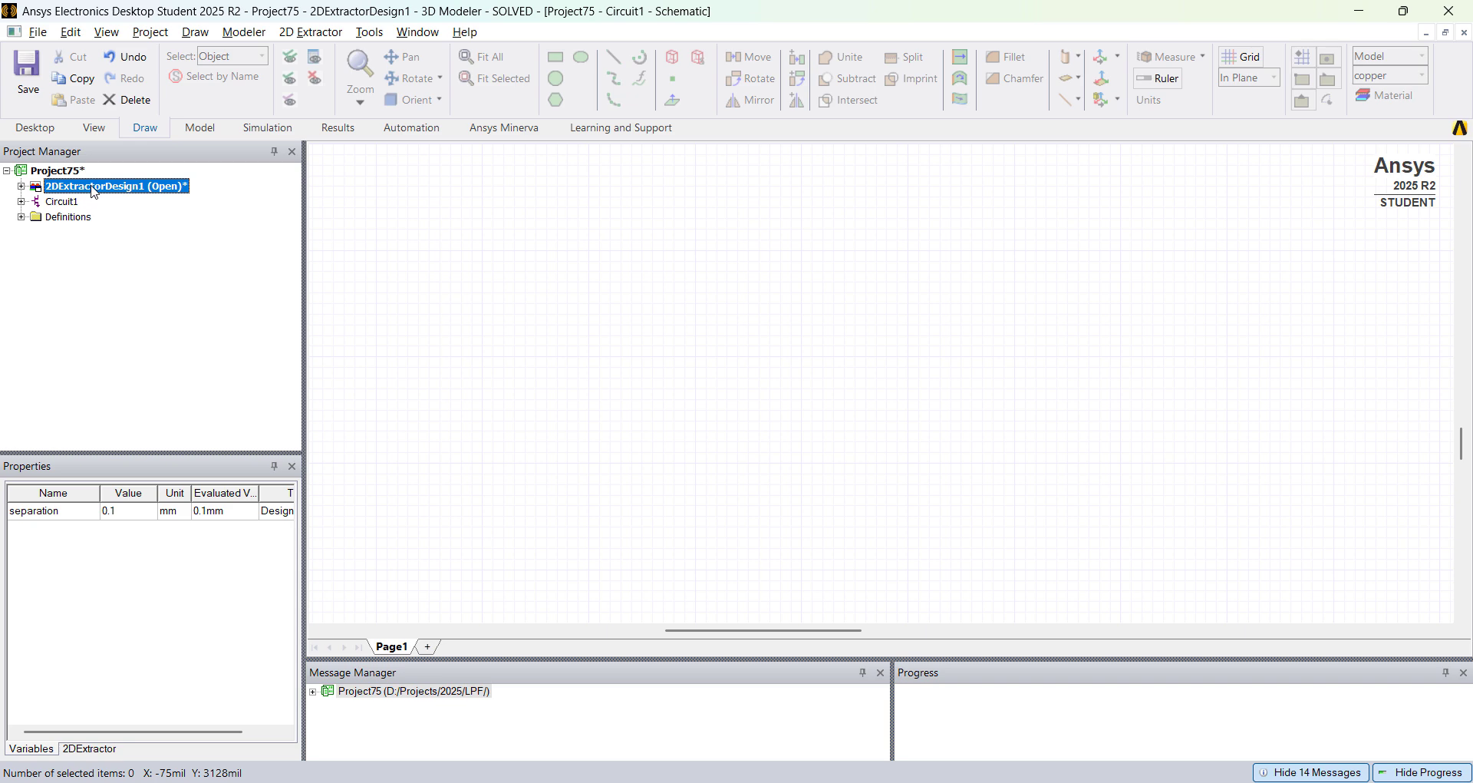
left_click(77, 202)
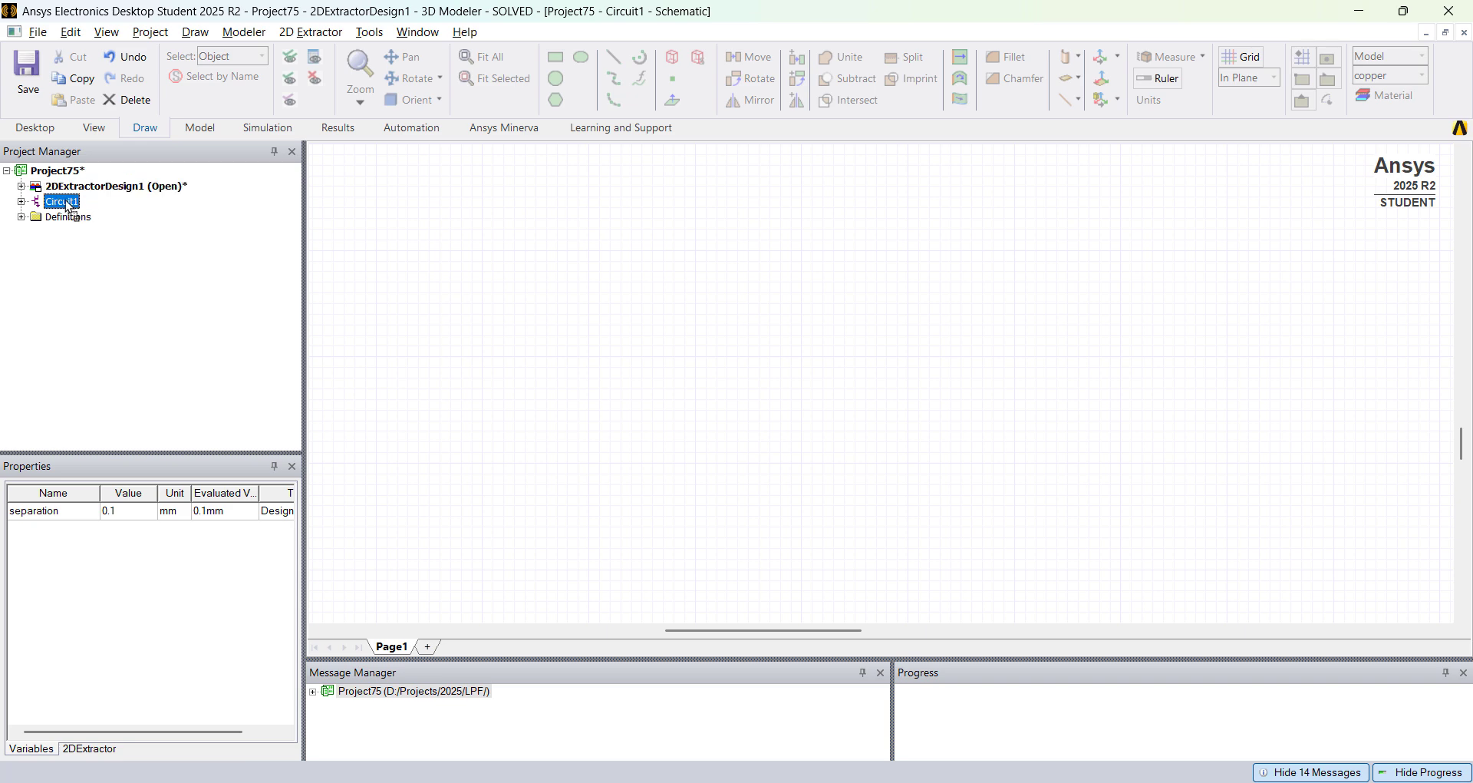
double_click(67, 202)
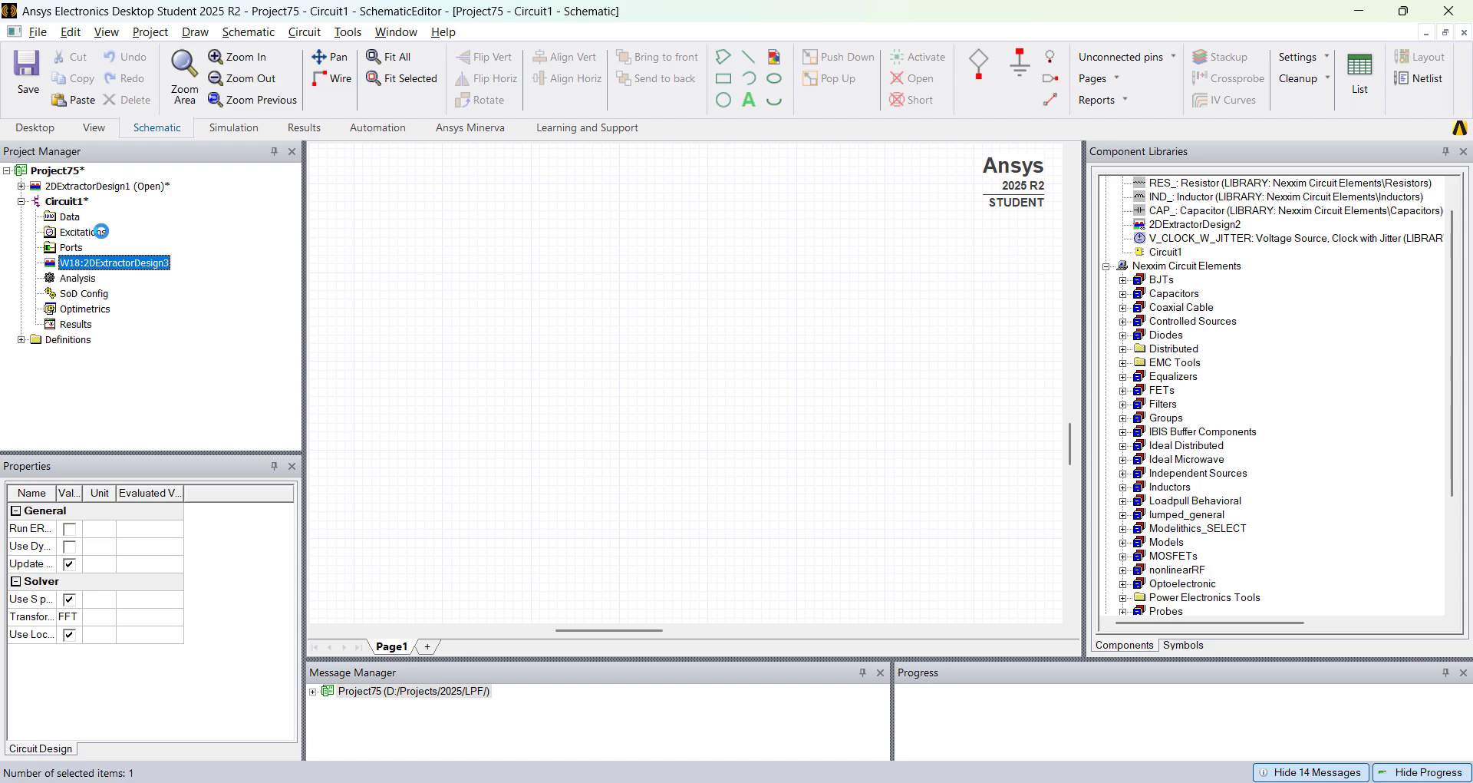
left_click_drag(506, 496, 605, 396)
scroll(728, 426, "up", 4)
scroll(610, 412, "up", 1)
scroll(610, 412, "up", 1)
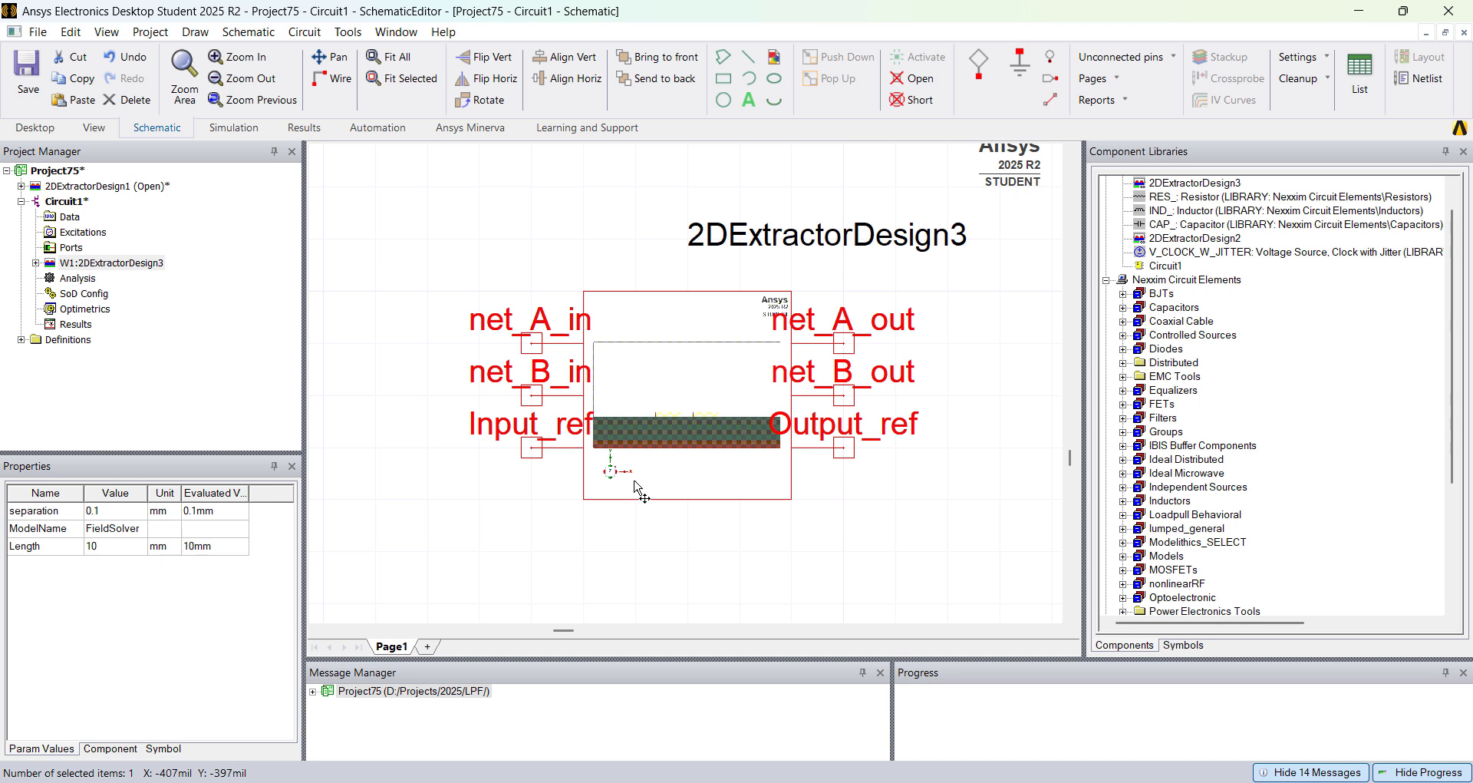
Step: Set W1's Length to 1 cm and its separation to a new local variable dist = 0.1 mm
left_click(120, 547)
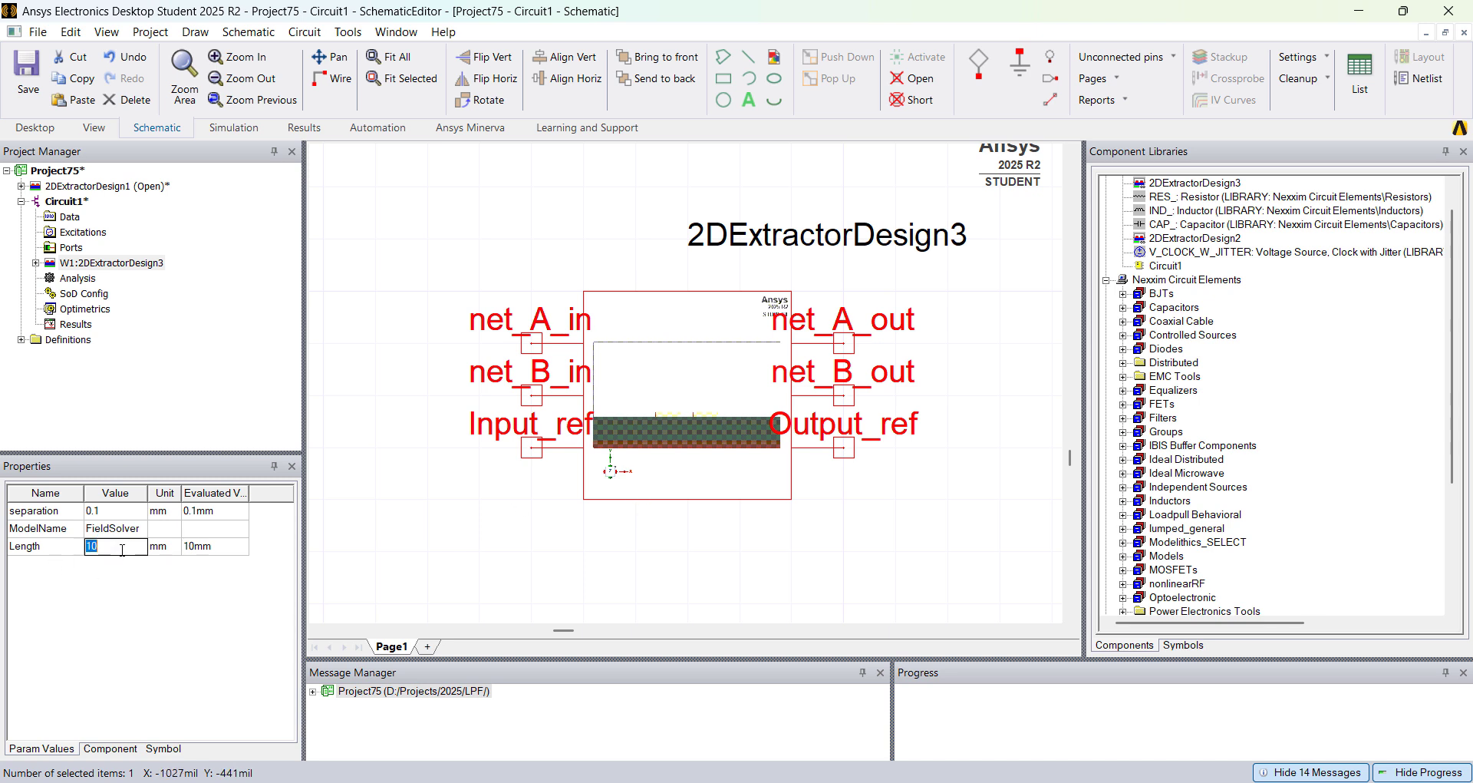
key("Return")
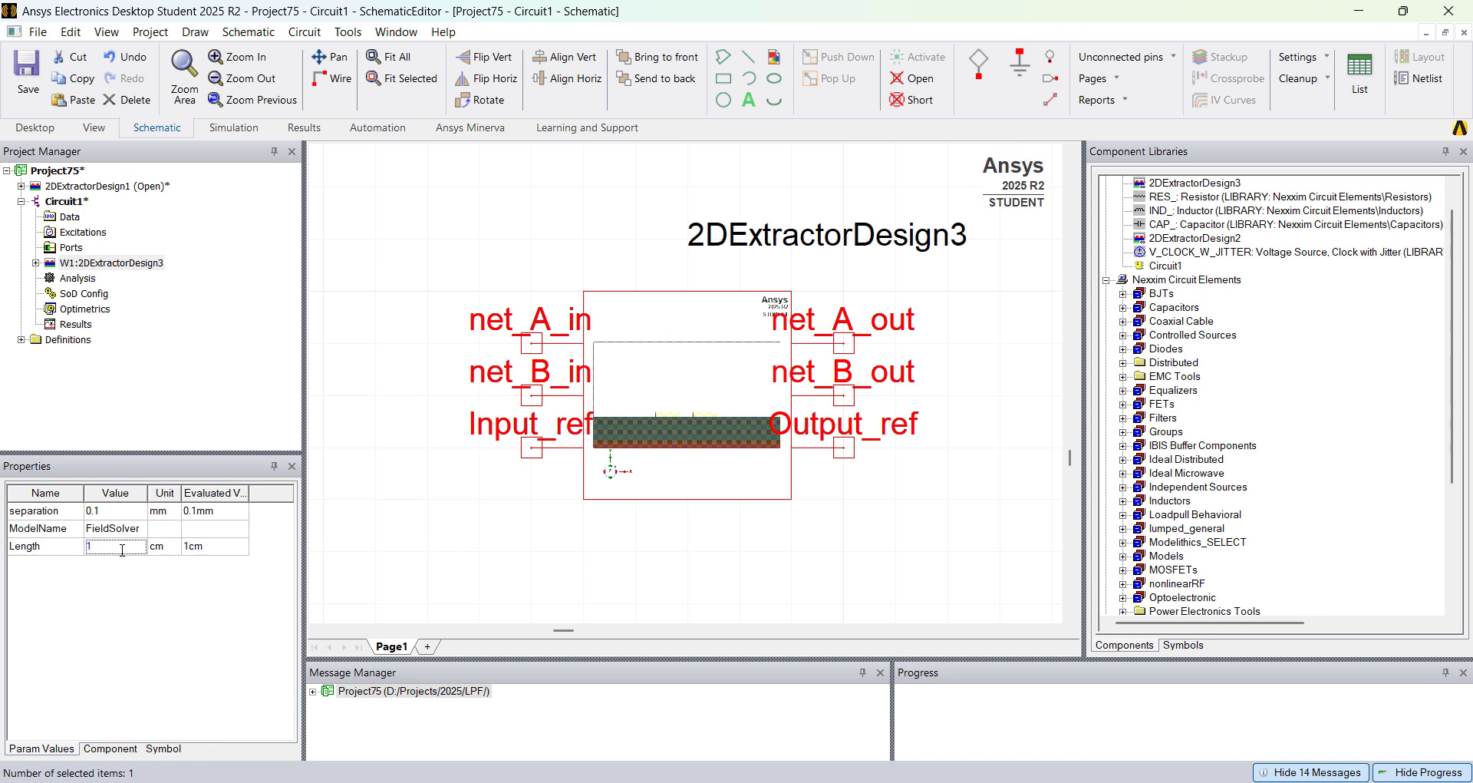
left_click(121, 511)
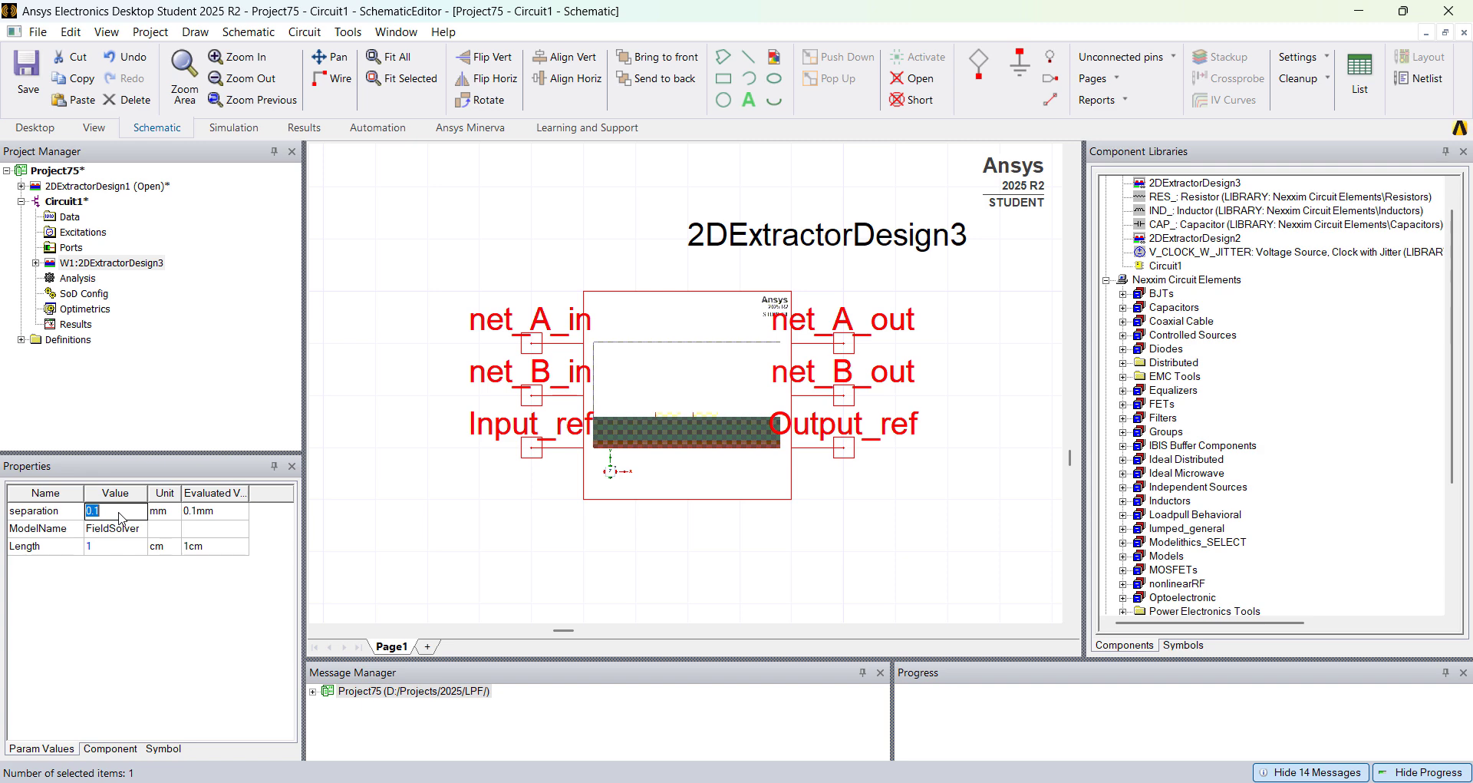
type("di")
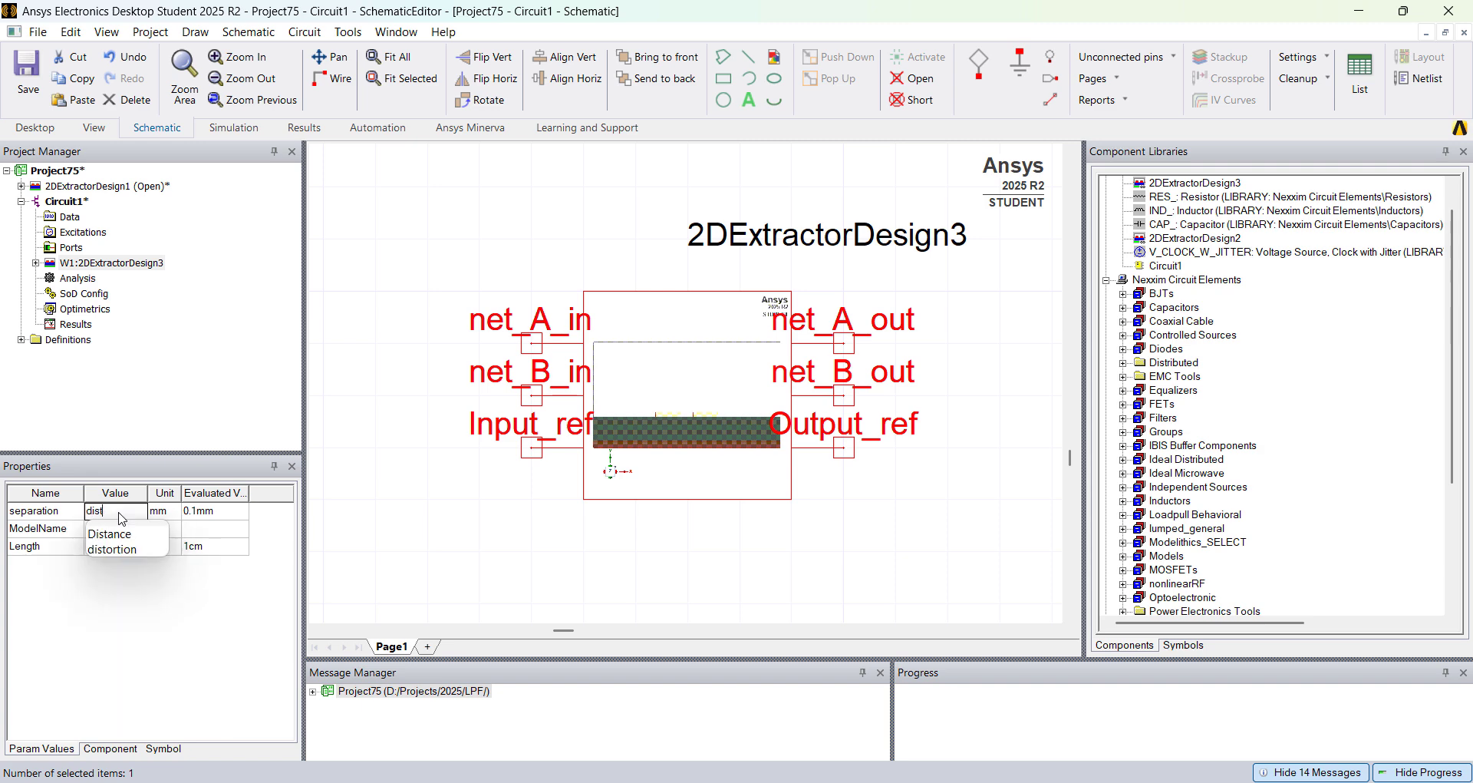
type("st")
key("Return")
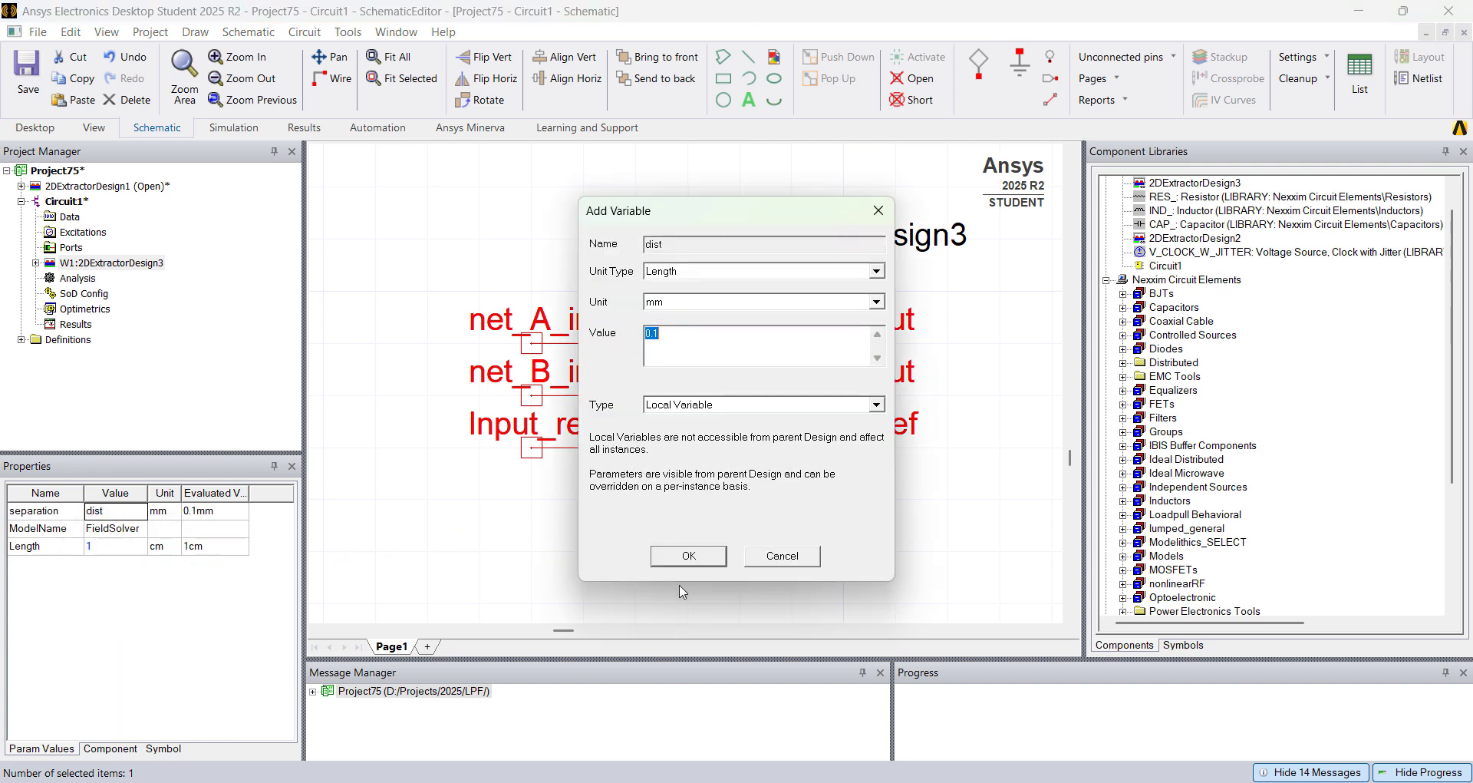
left_click(689, 555)
scroll(705, 475, "down", 3)
left_click_drag(564, 457, 790, 501)
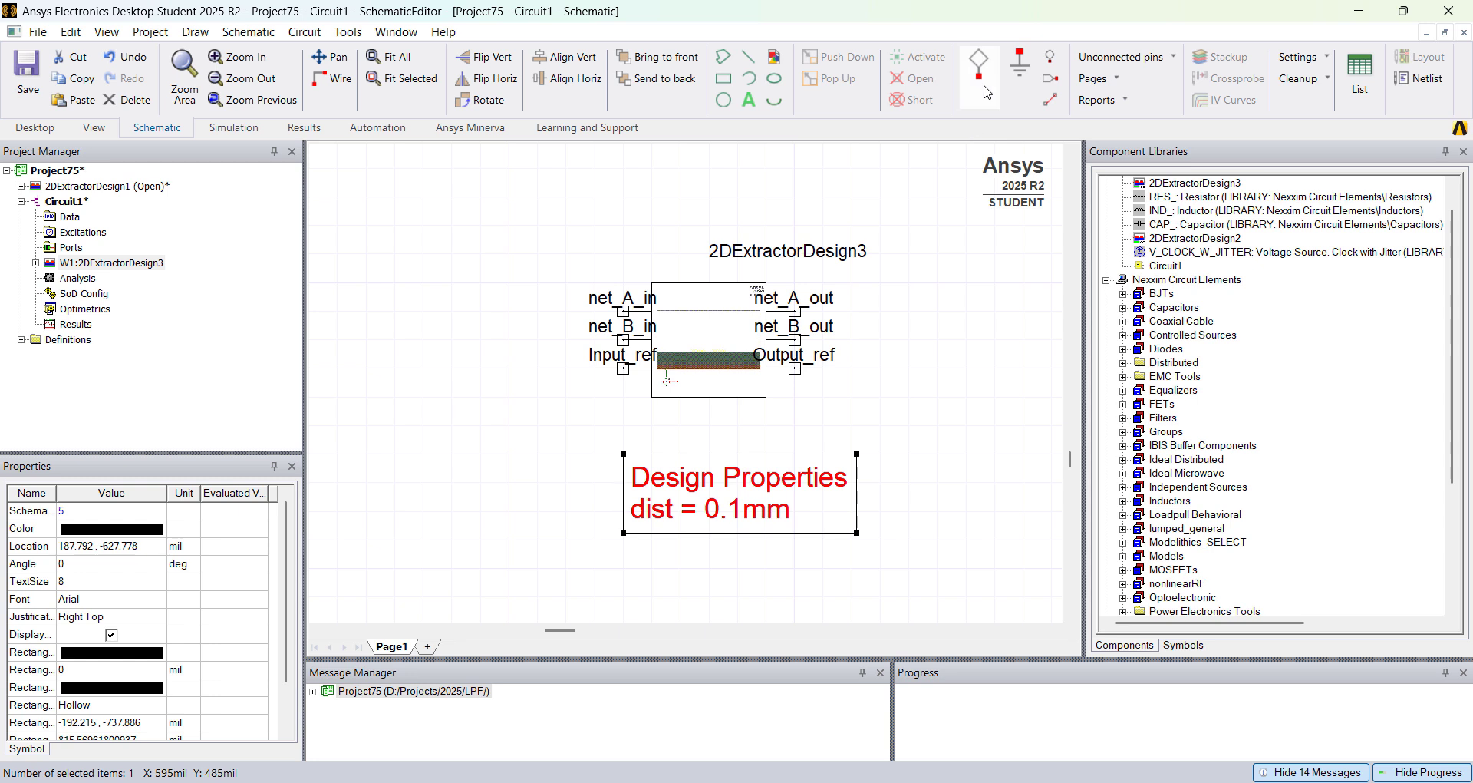
Step: Ground W1's Output_ref and Input_ref pins
left_click(1019, 69)
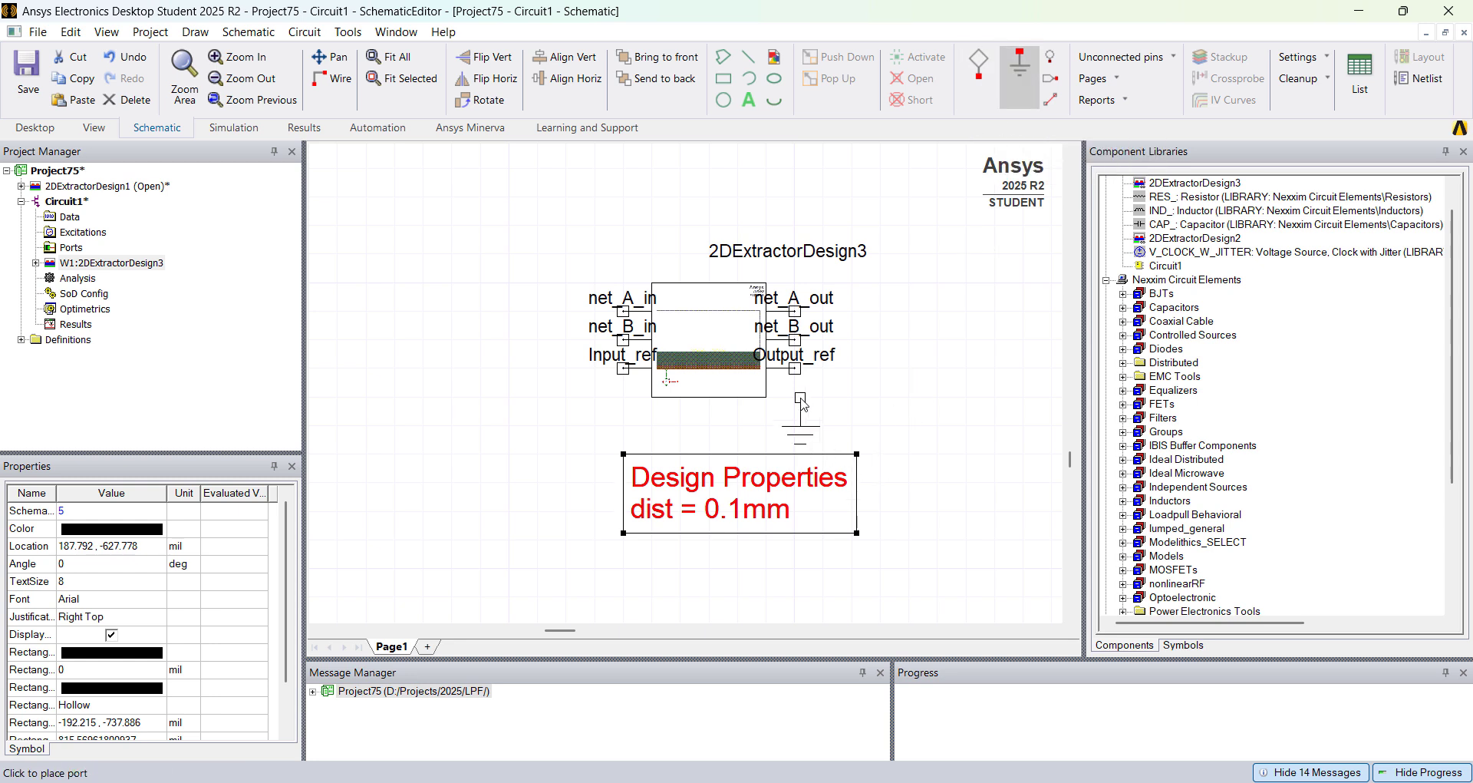
left_click(794, 369)
left_click(624, 369)
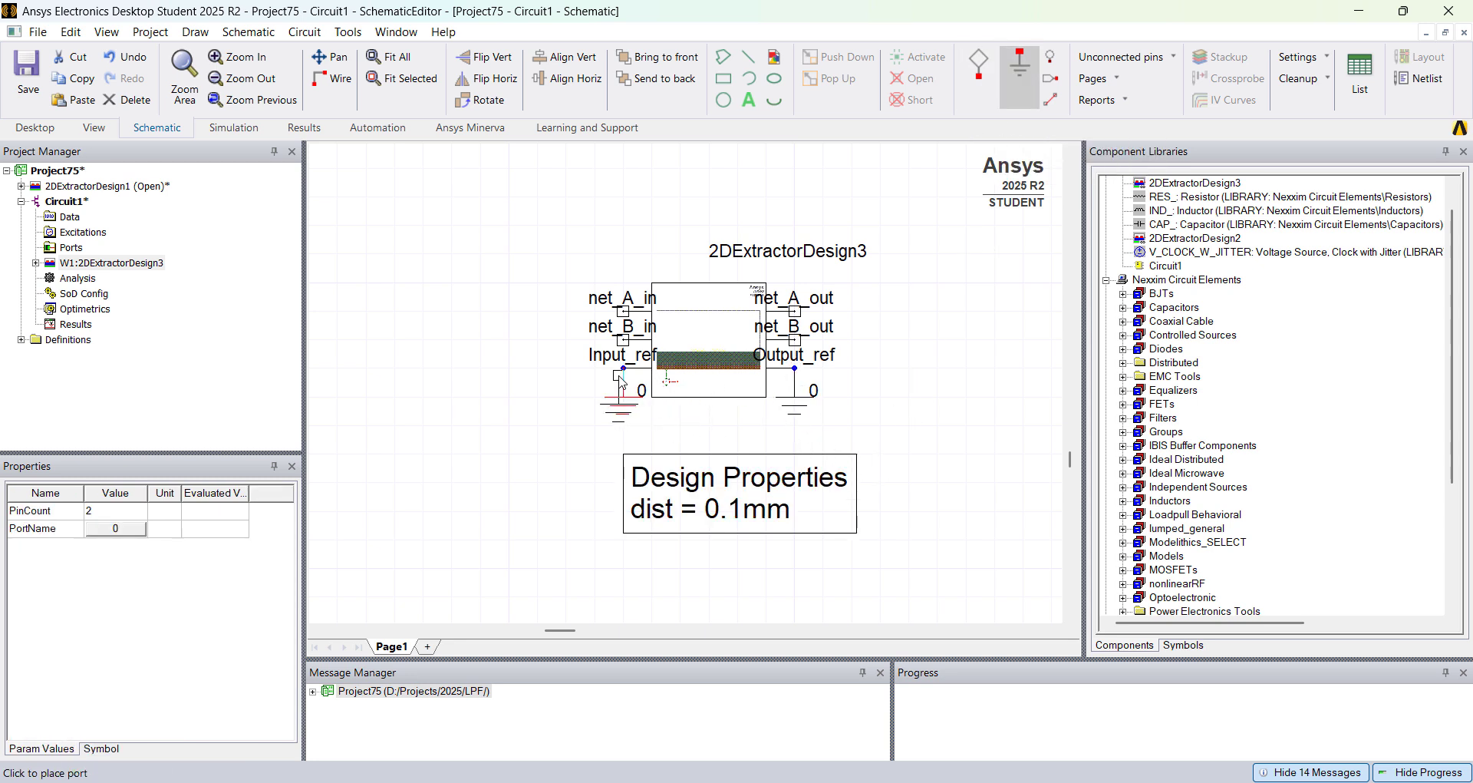
Step: Place four spare ground symbols, two left and two right of the block
scroll(819, 375, "down", 1)
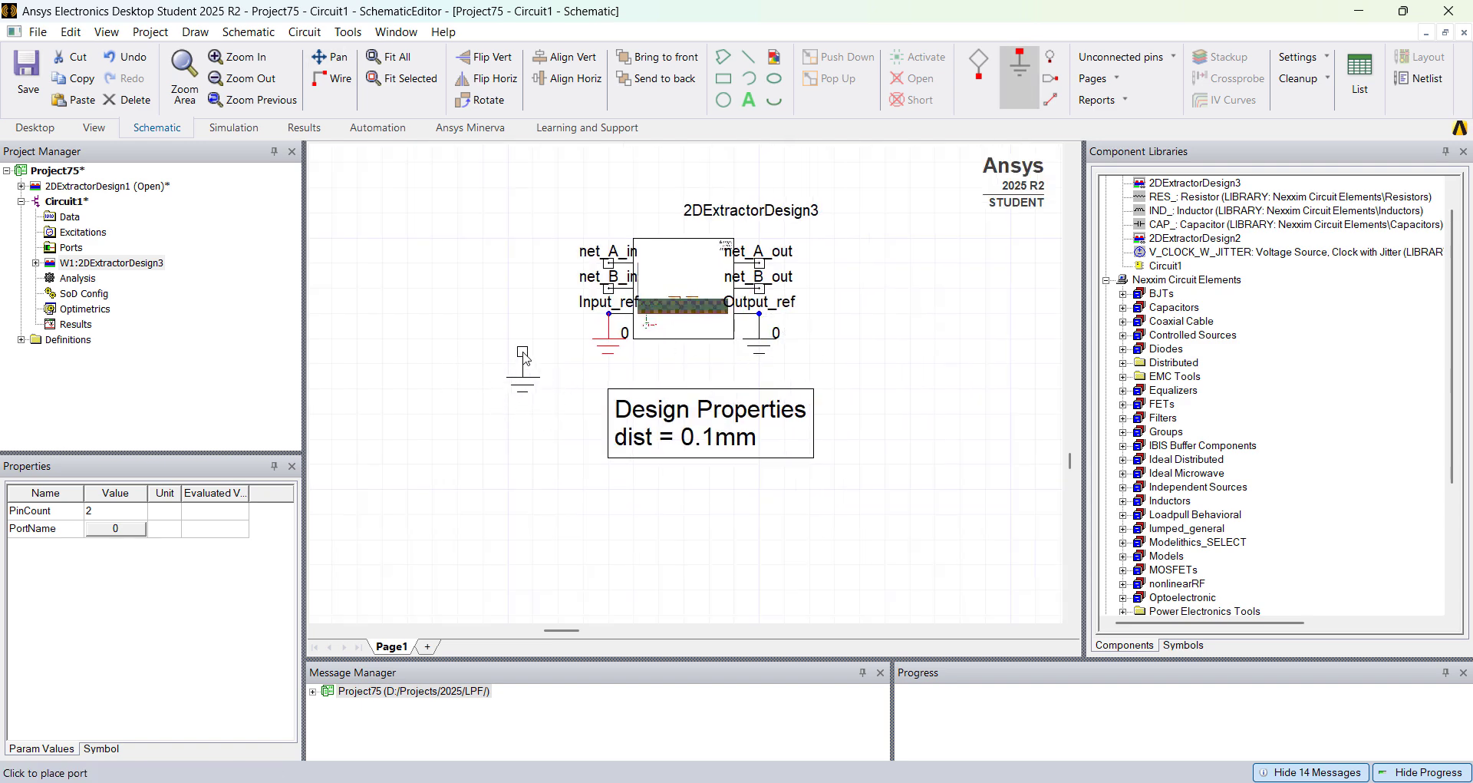
left_click(532, 346)
left_click(457, 347)
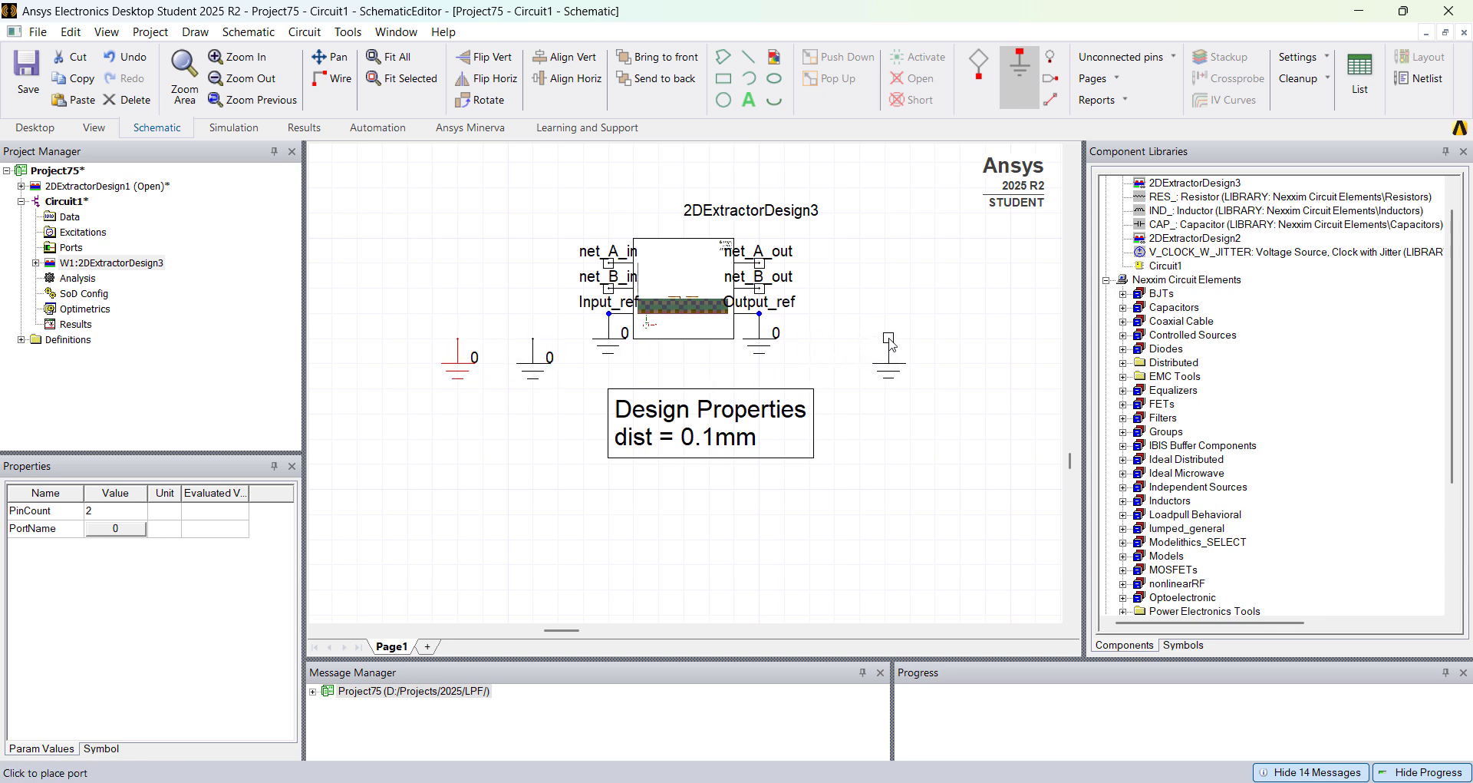
left_click(911, 345)
left_click(986, 345)
key("Escape")
scroll(791, 364, "up", 3)
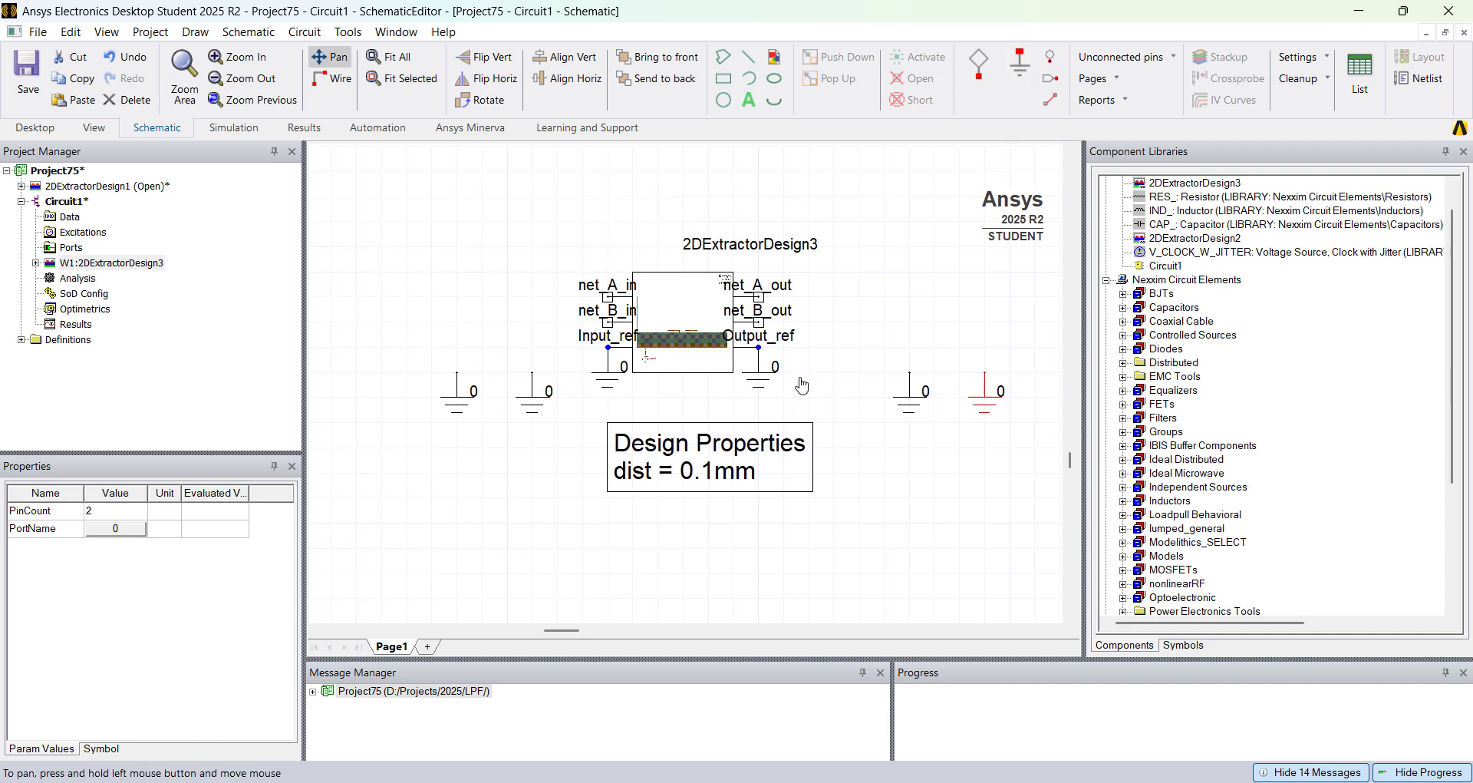
scroll(792, 364, "down", 1)
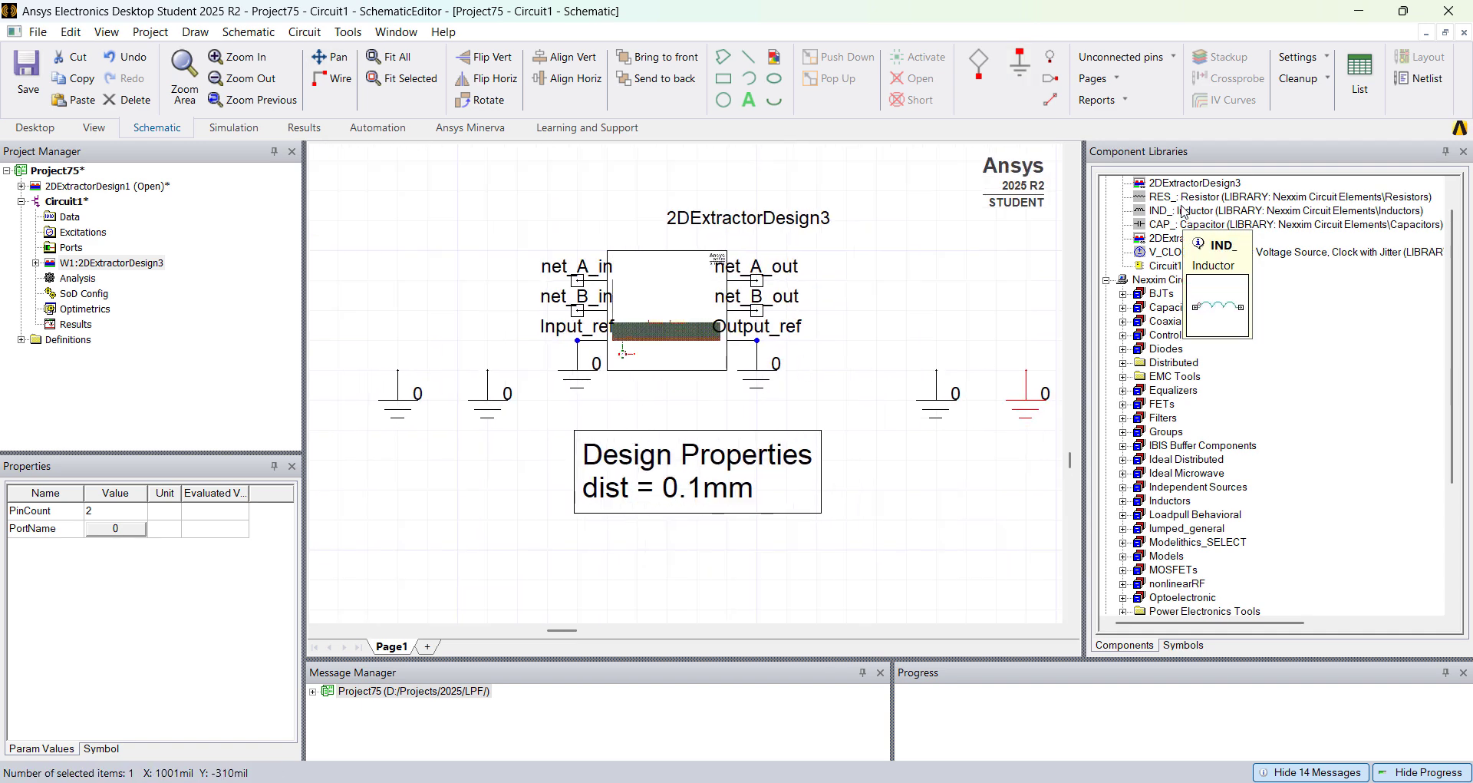
Step: Place three 50 Ω RES_ resistors on net_B_out, net_A_out and net_B_in
left_click(1212, 196)
scroll(1221, 438, "down", 5)
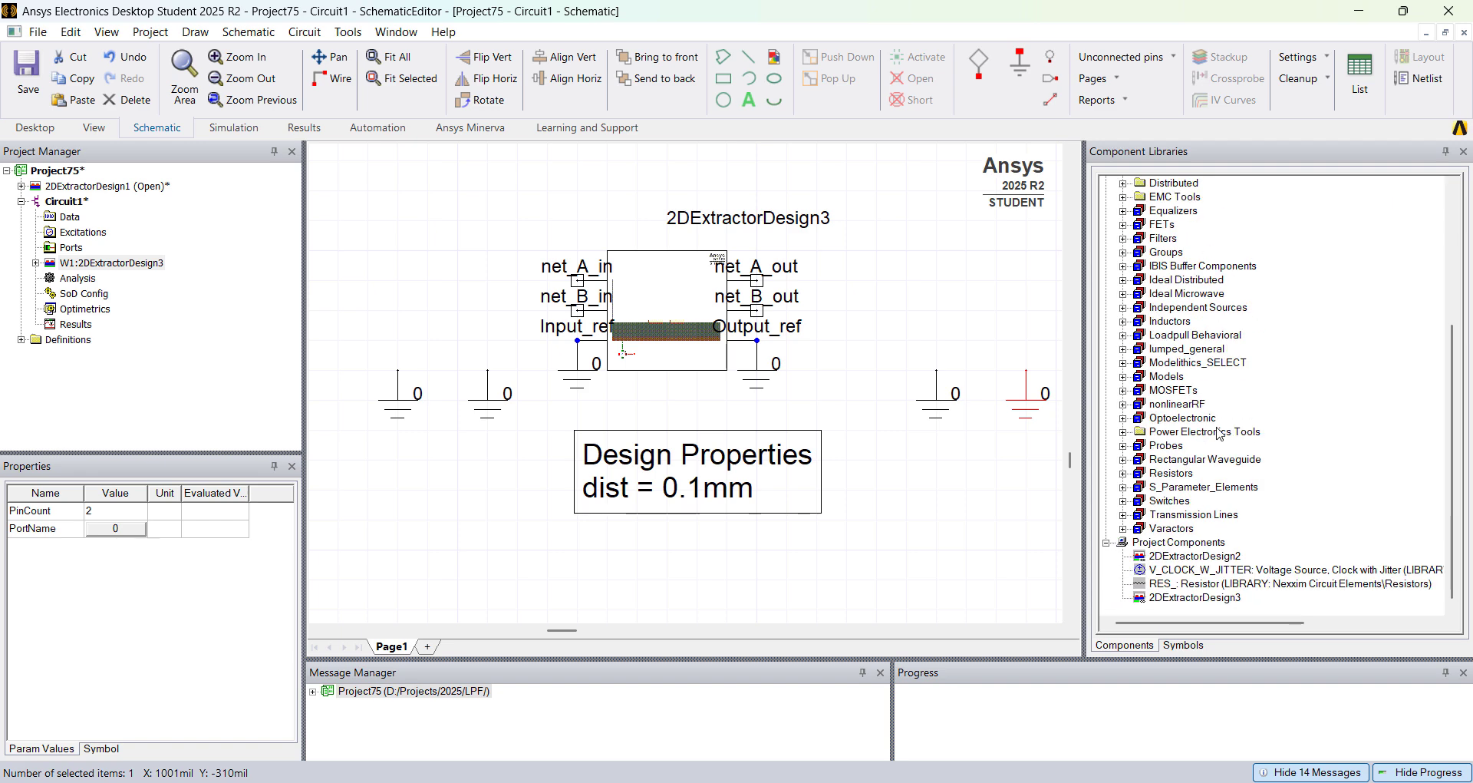
left_click(1122, 472)
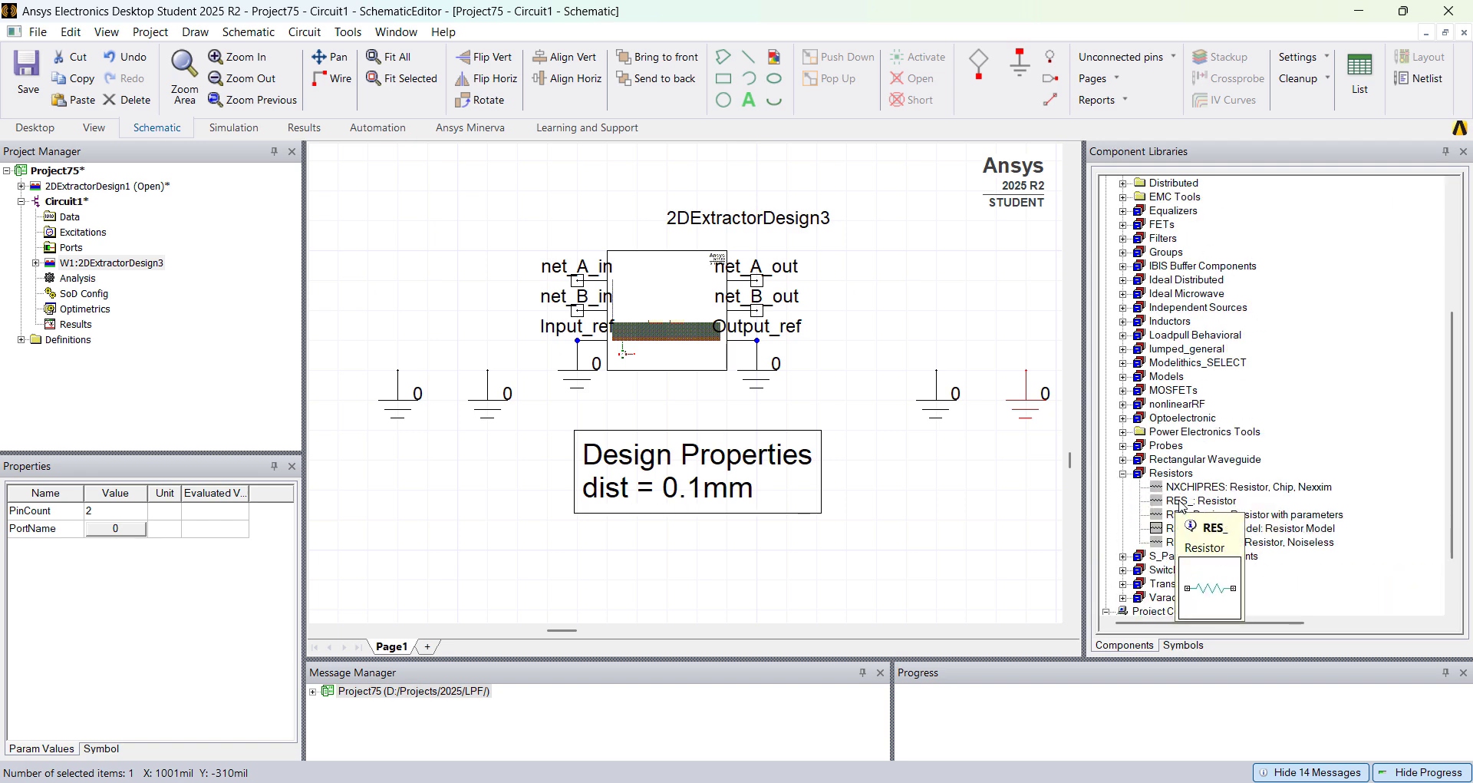
left_click(1220, 430)
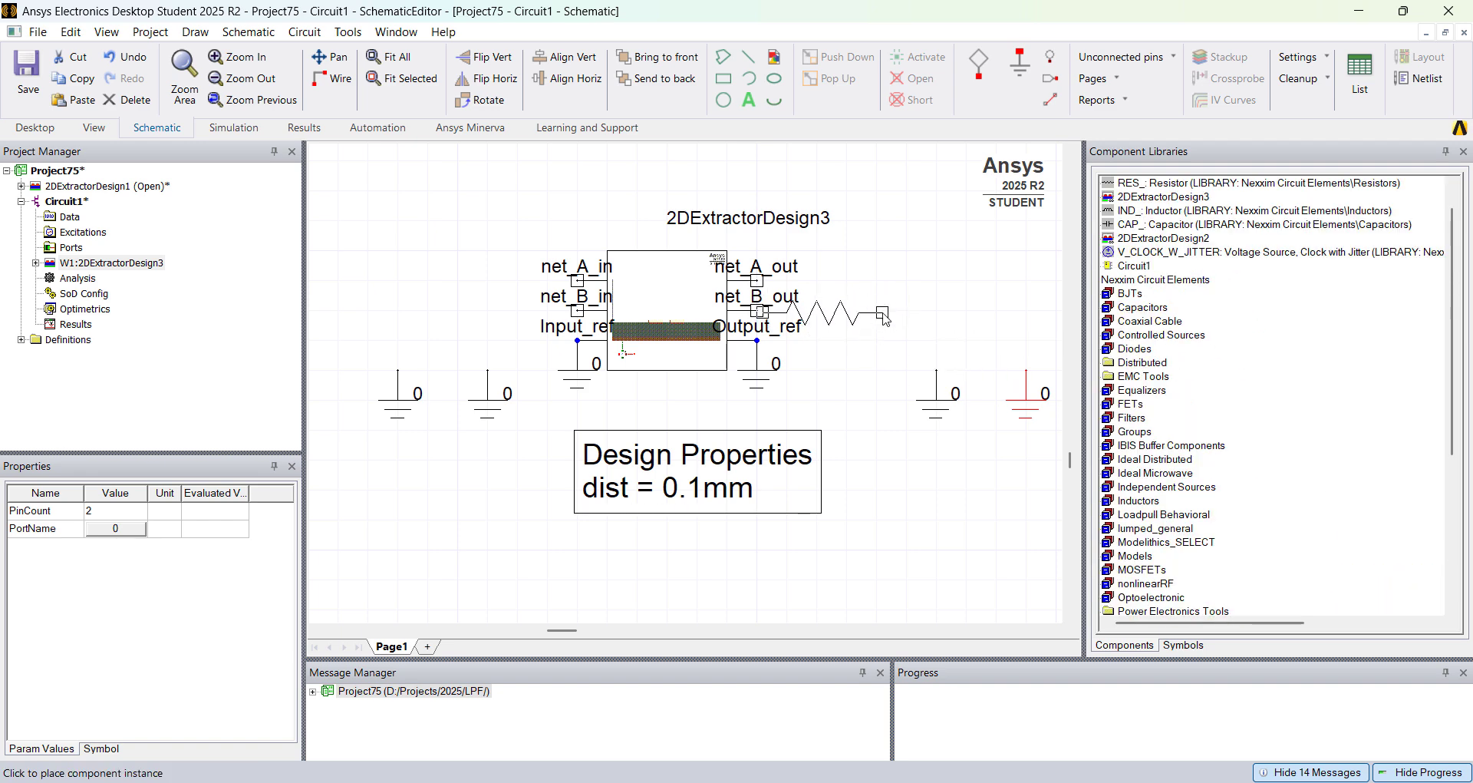
left_click(878, 310)
left_click(877, 281)
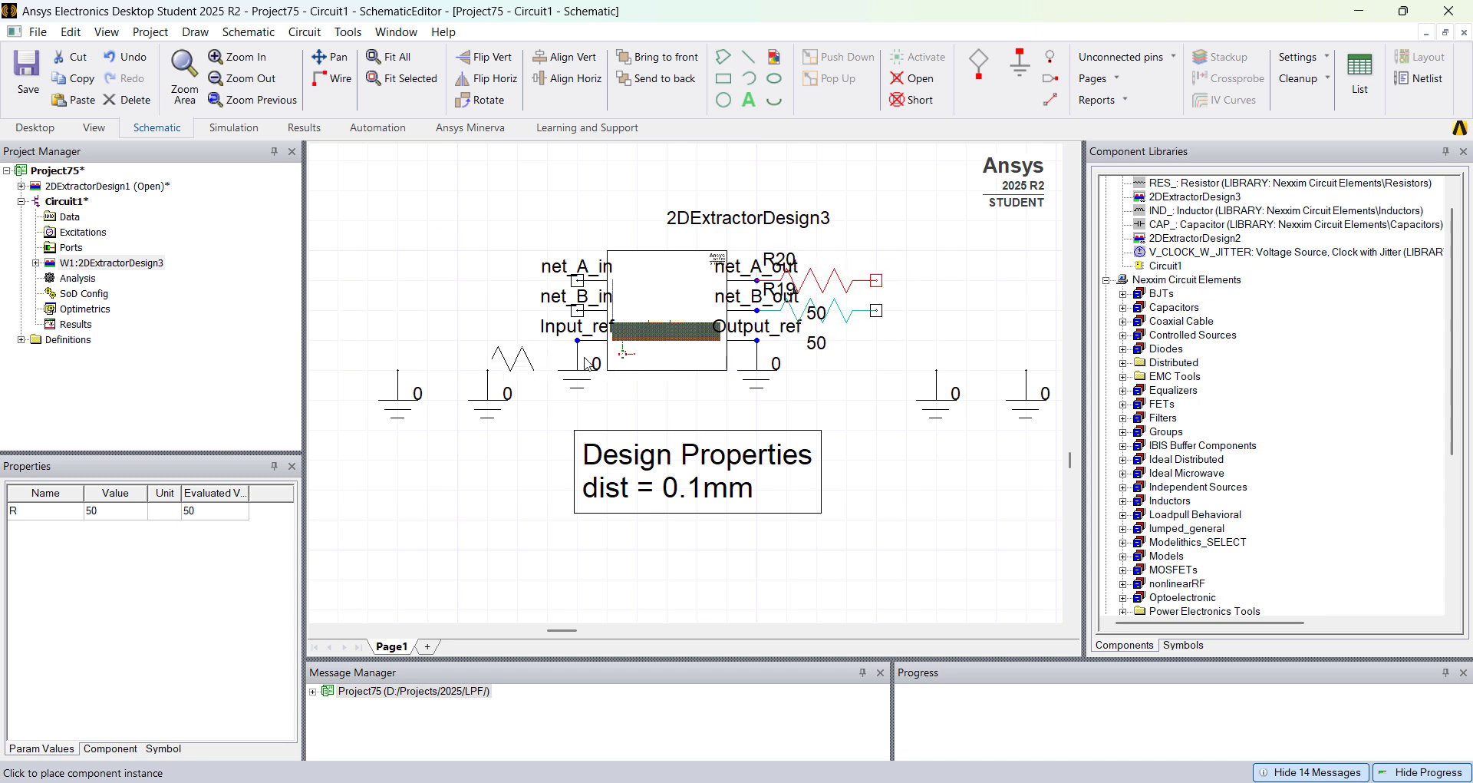
left_click(576, 309)
key("Escape")
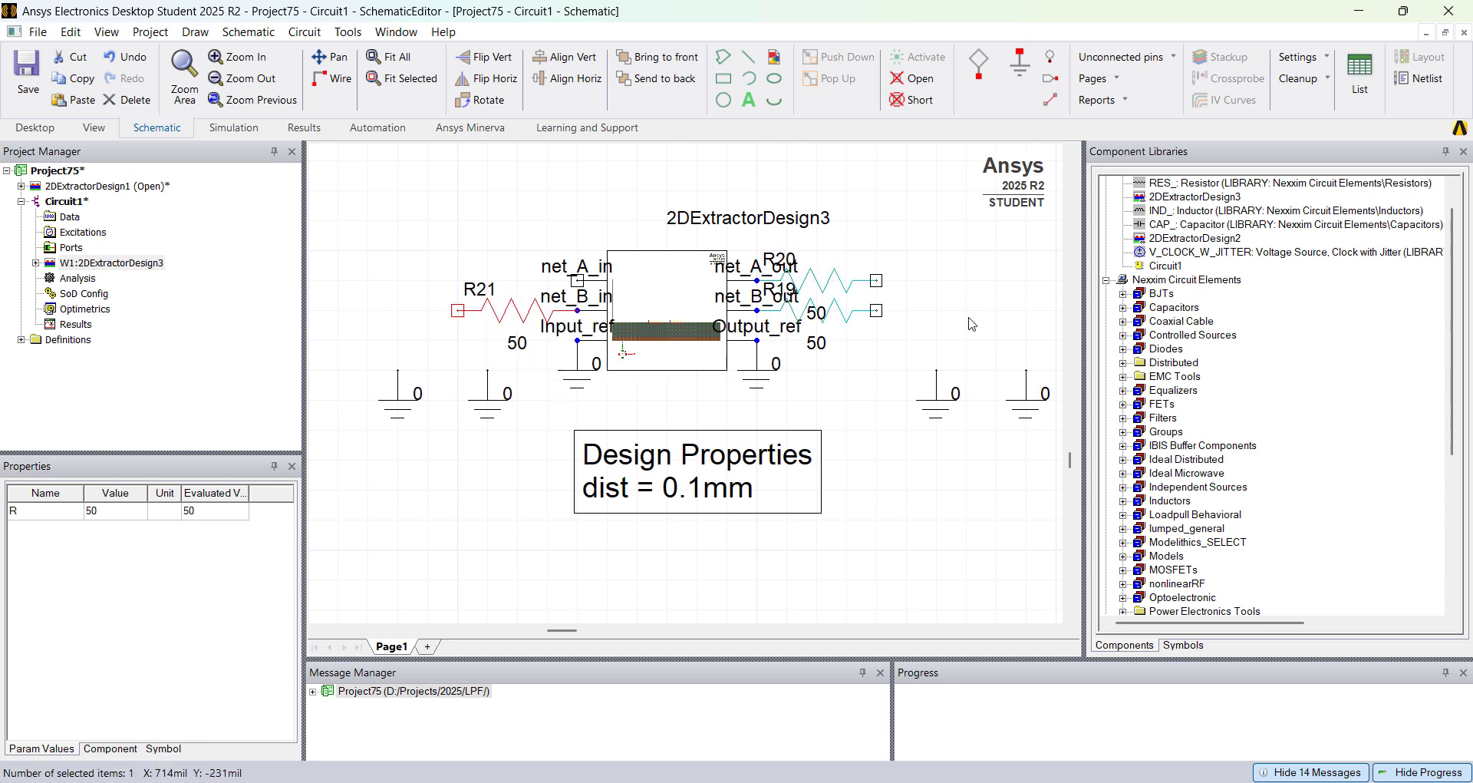
Step: Drag ground symbols onto the free ends of the output resistors R19 and R20
left_click_drag(932, 342, 971, 295)
left_click_drag(830, 407, 964, 300)
left_click_drag(701, 413, 802, 414)
key("Escape")
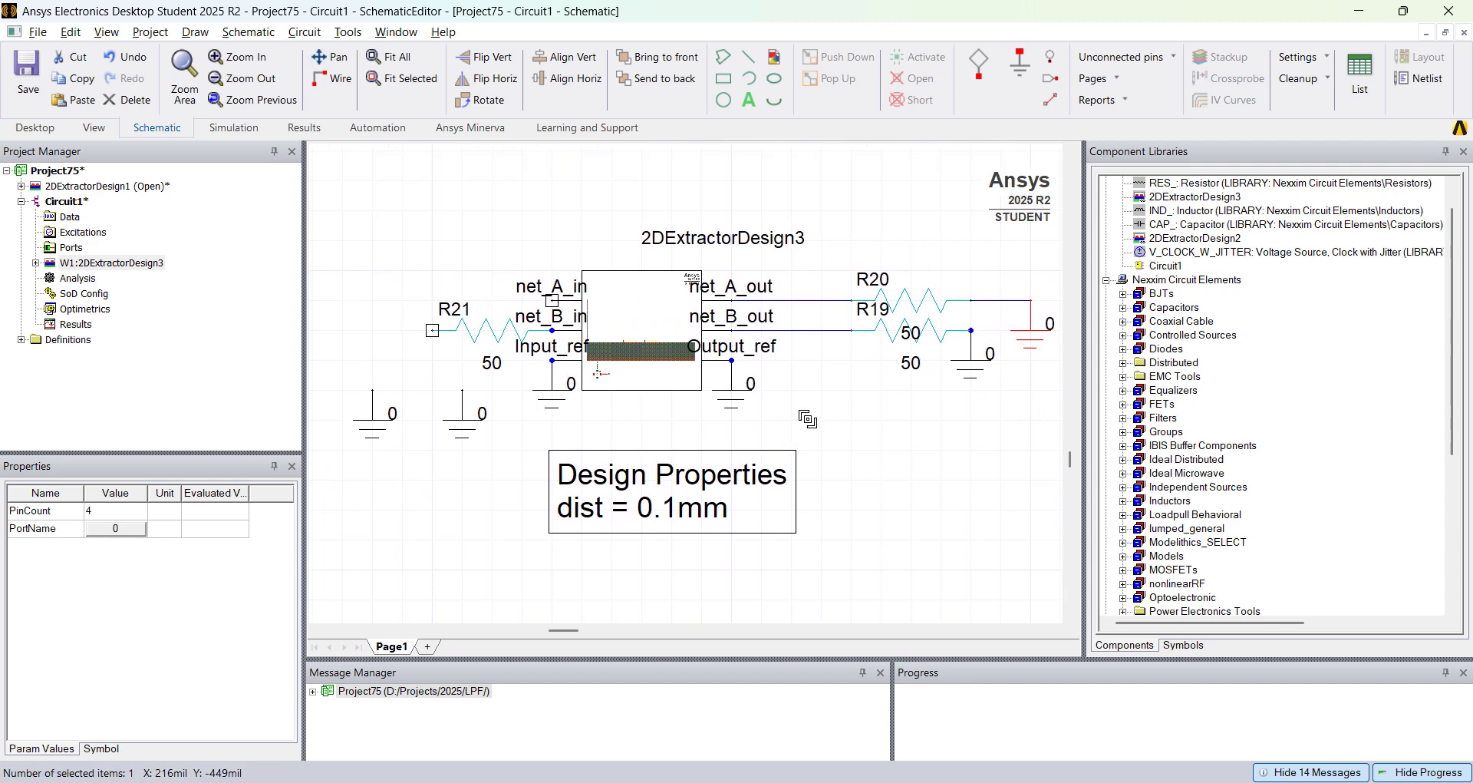
Step: Ground R21's left end and move R21 with its ground down-left of the block
scroll(802, 414, "down", 1)
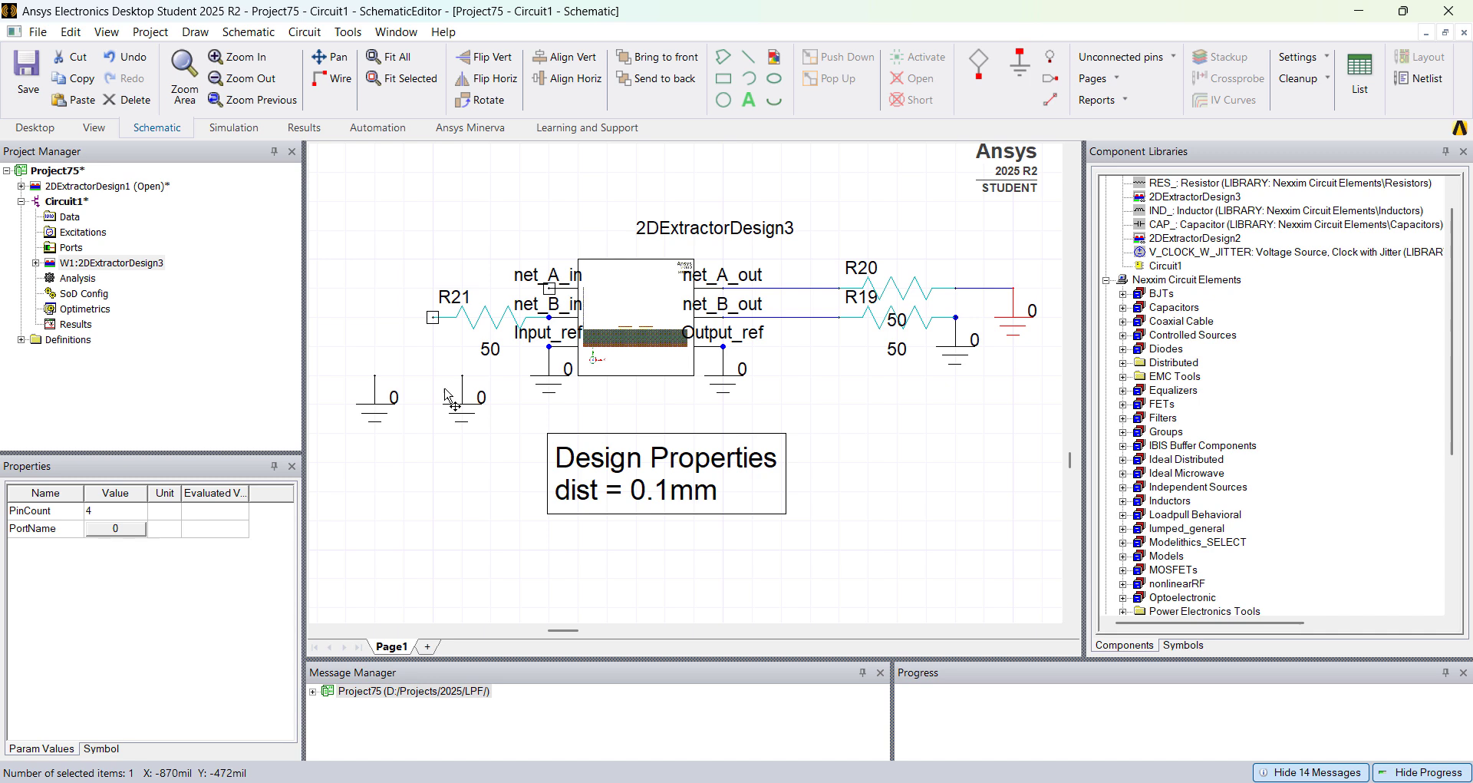
left_click_drag(466, 412, 435, 353)
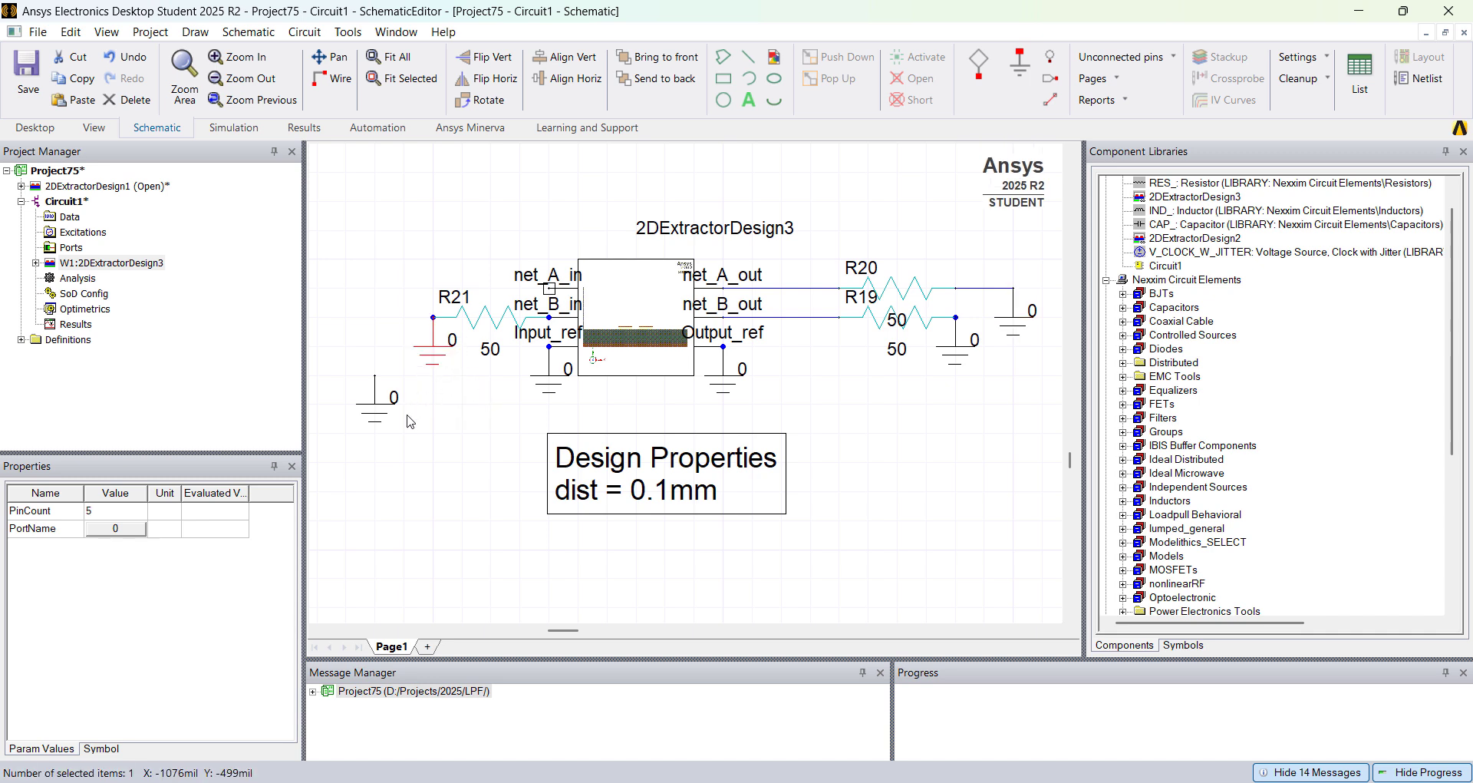
left_click_drag(384, 415, 296, 414)
left_click_drag(520, 405, 431, 290)
left_click_drag(456, 332, 452, 384)
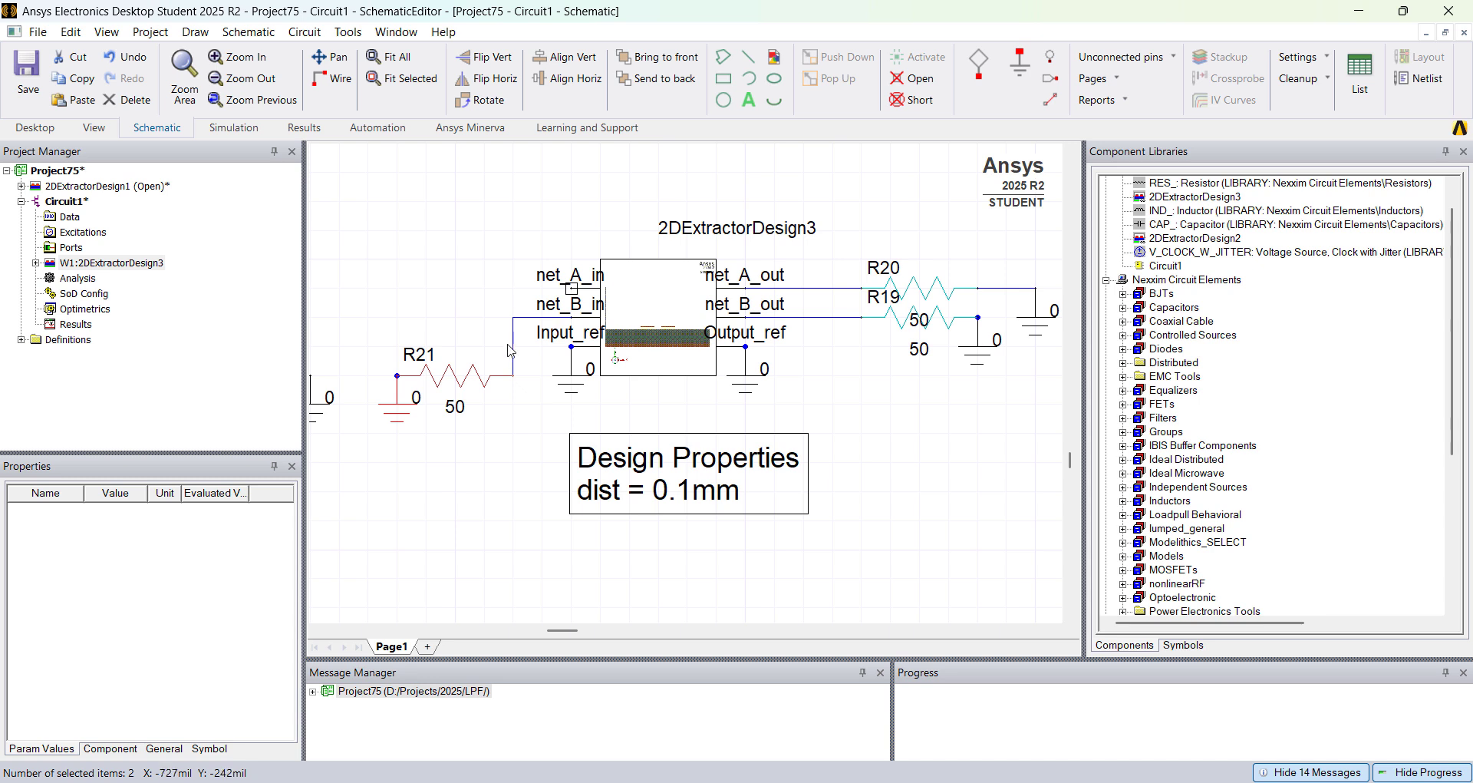
left_click_drag(615, 385, 636, 400)
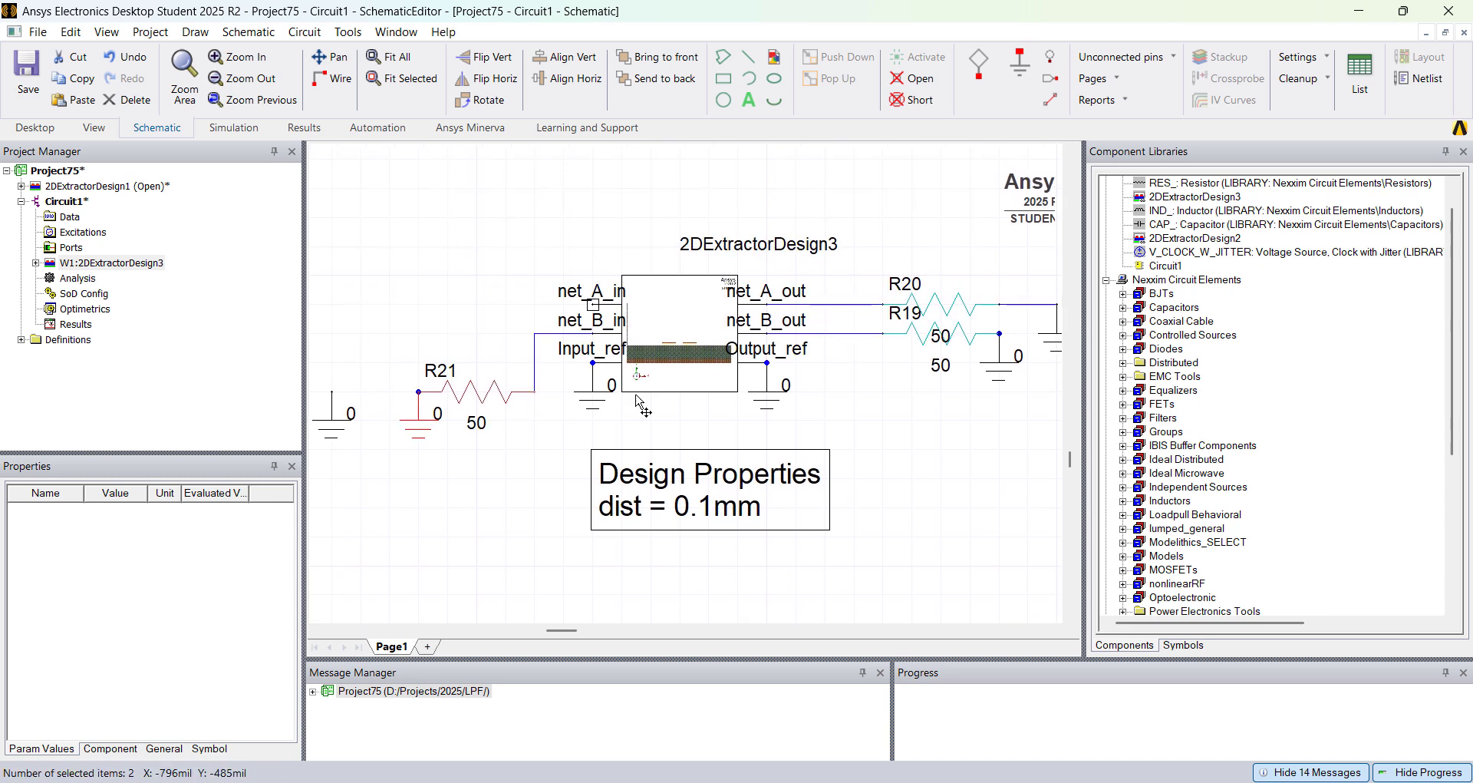
Step: Name the wire to R20 net_A_out and the wire to R19 net_B_out
left_click(851, 305)
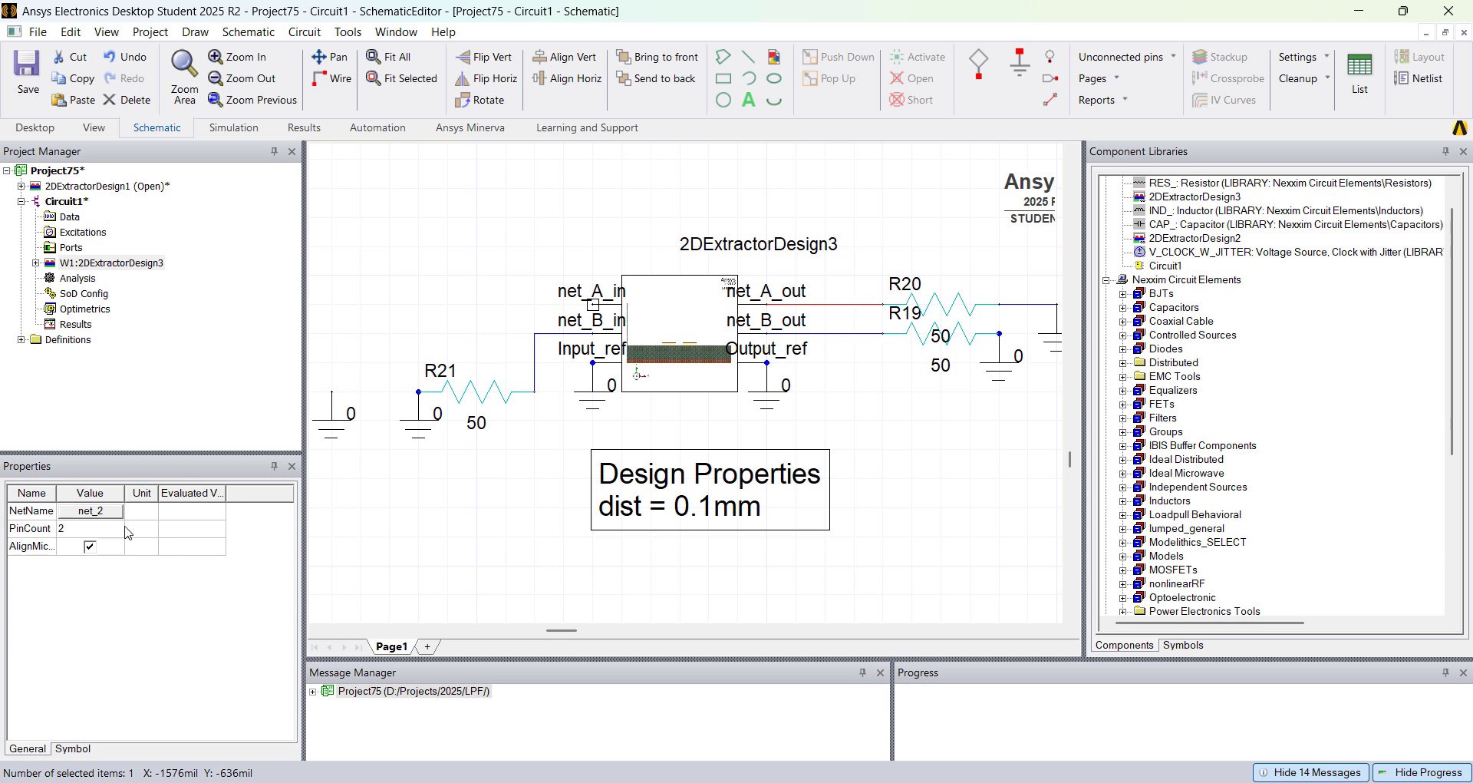
left_click(89, 511)
type("net_A_out")
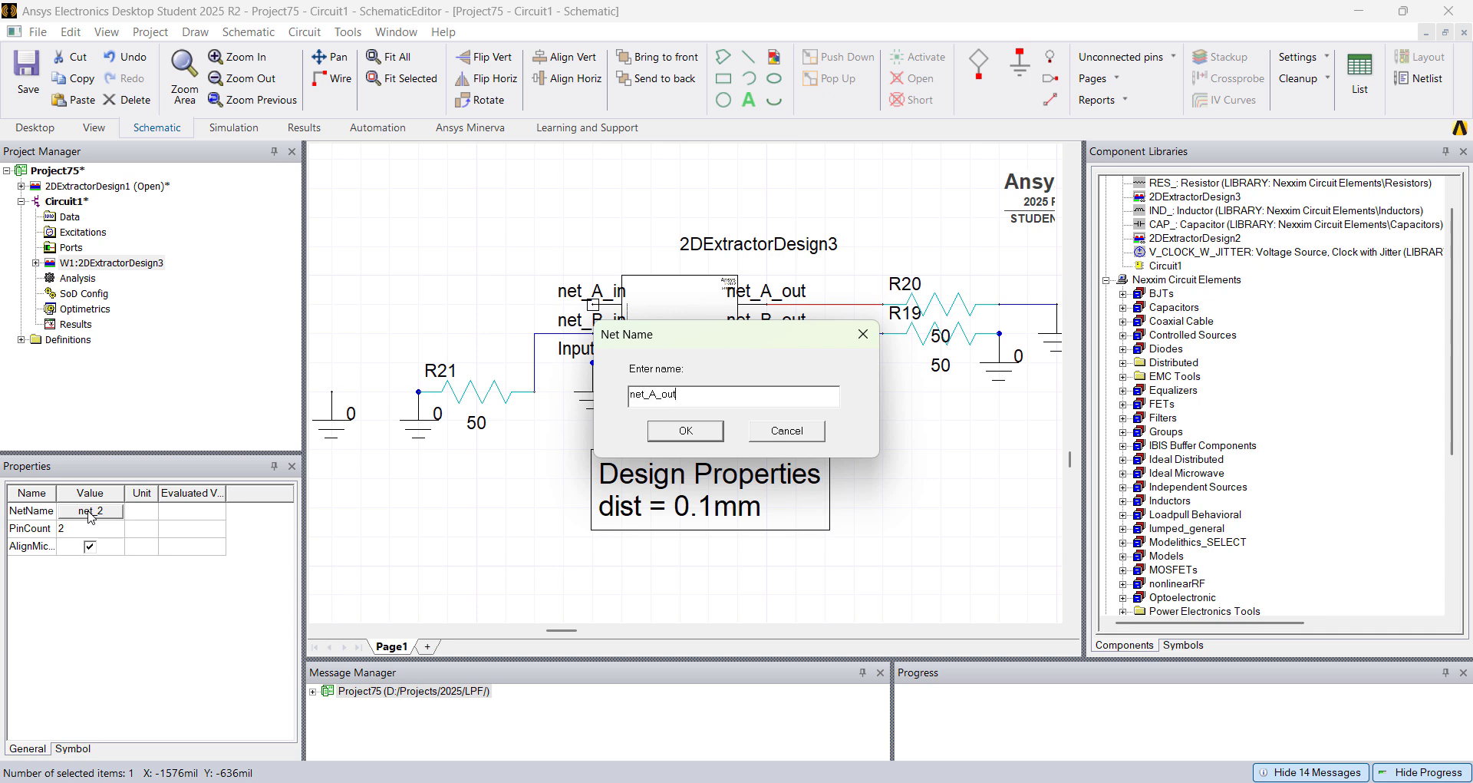
key("Return")
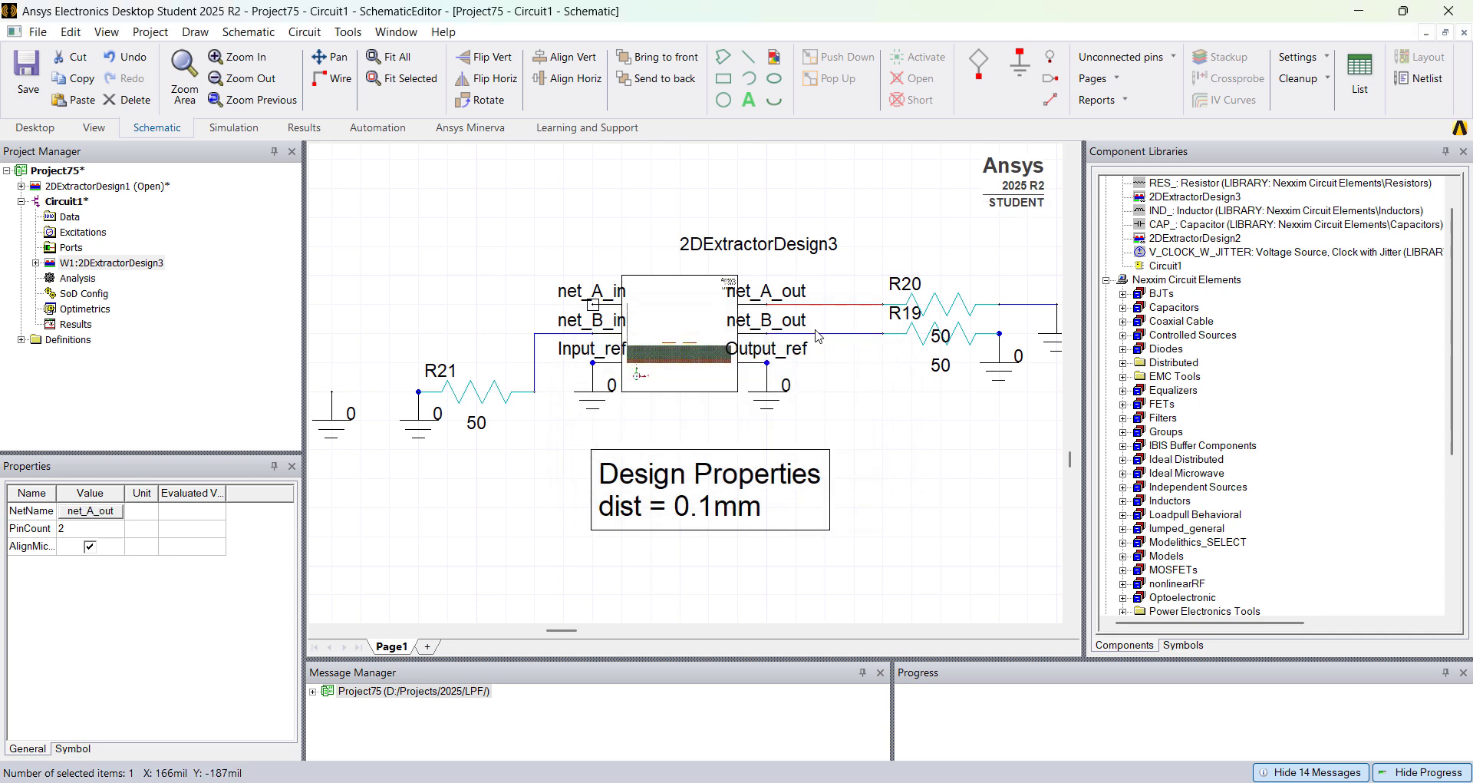
left_click(820, 335)
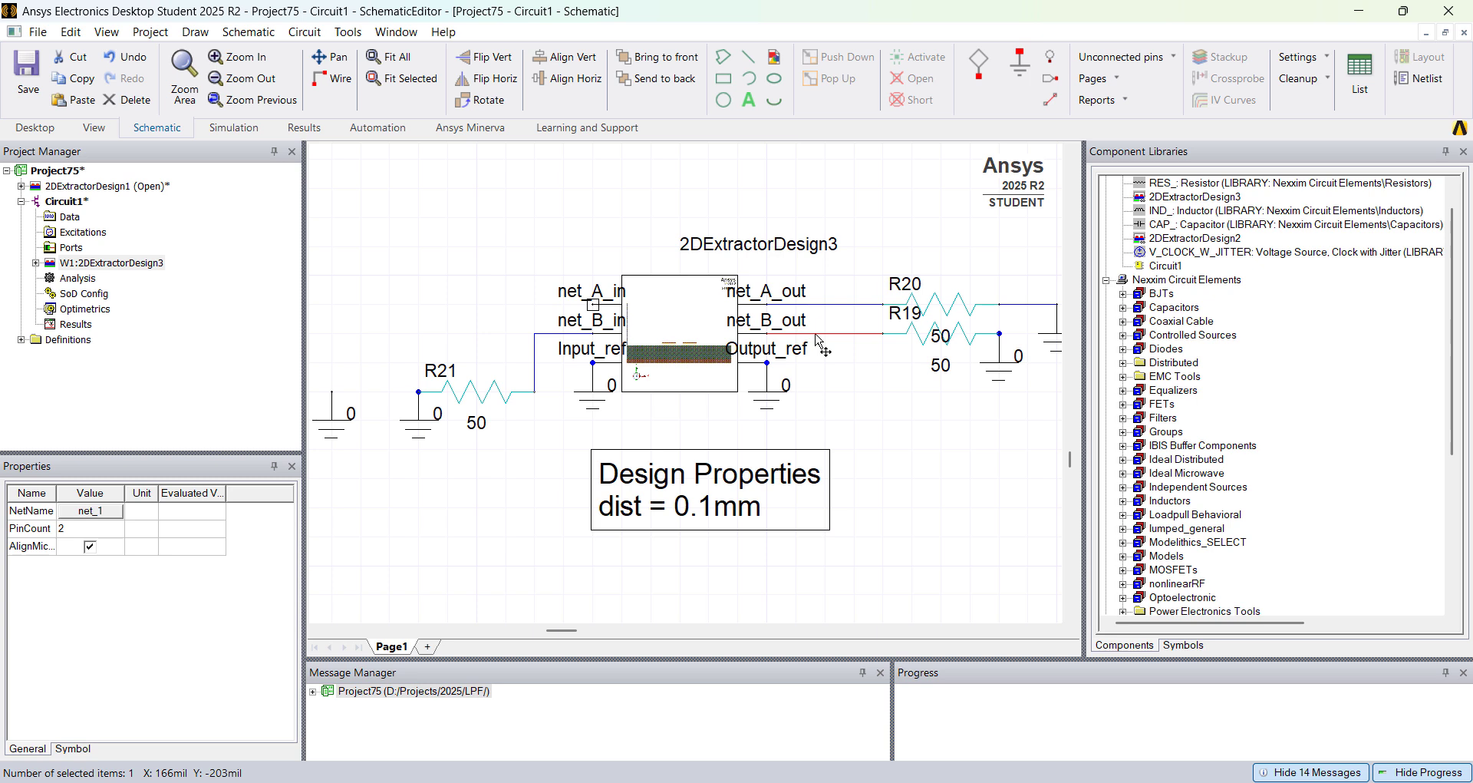
left_click(102, 513)
type("net")
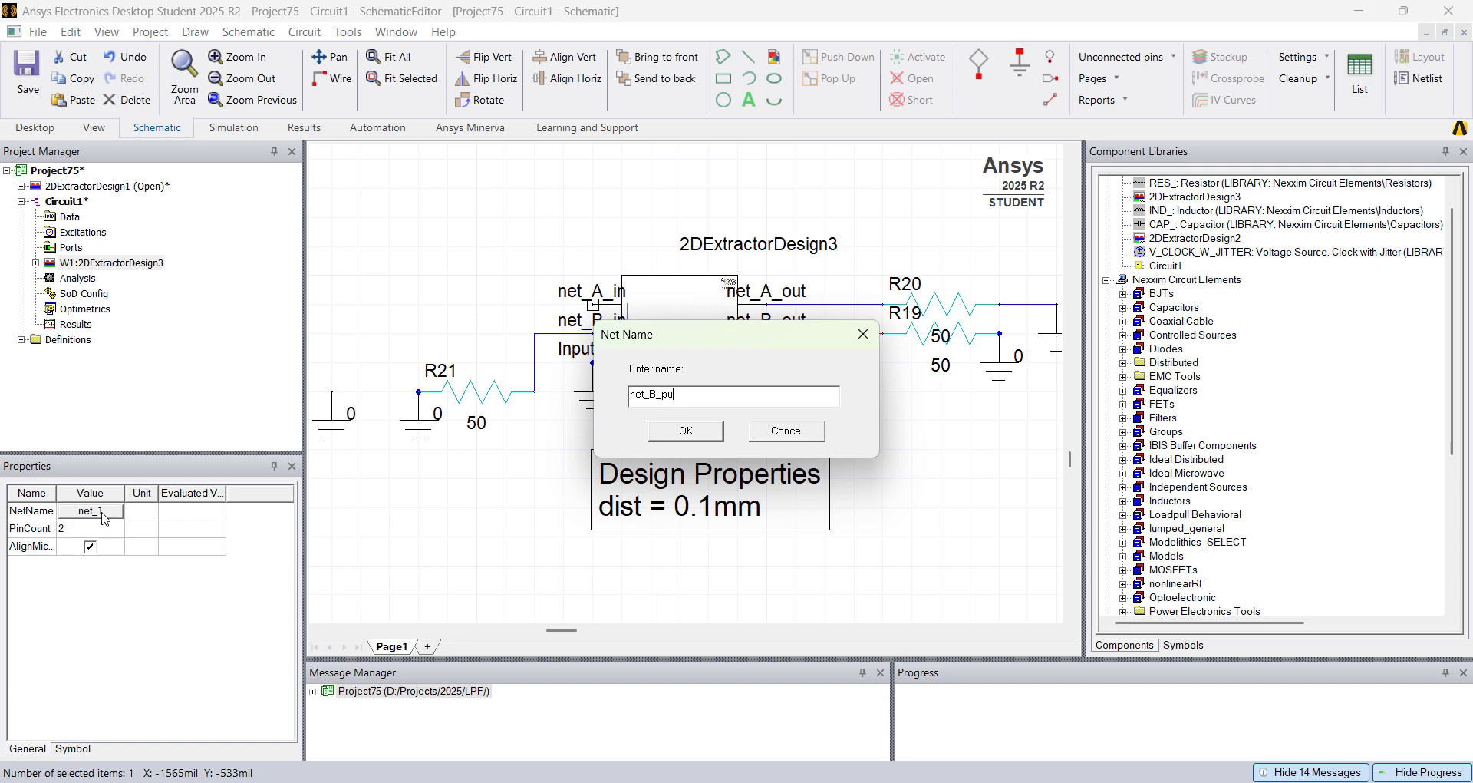
type("_B_out")
key("Return")
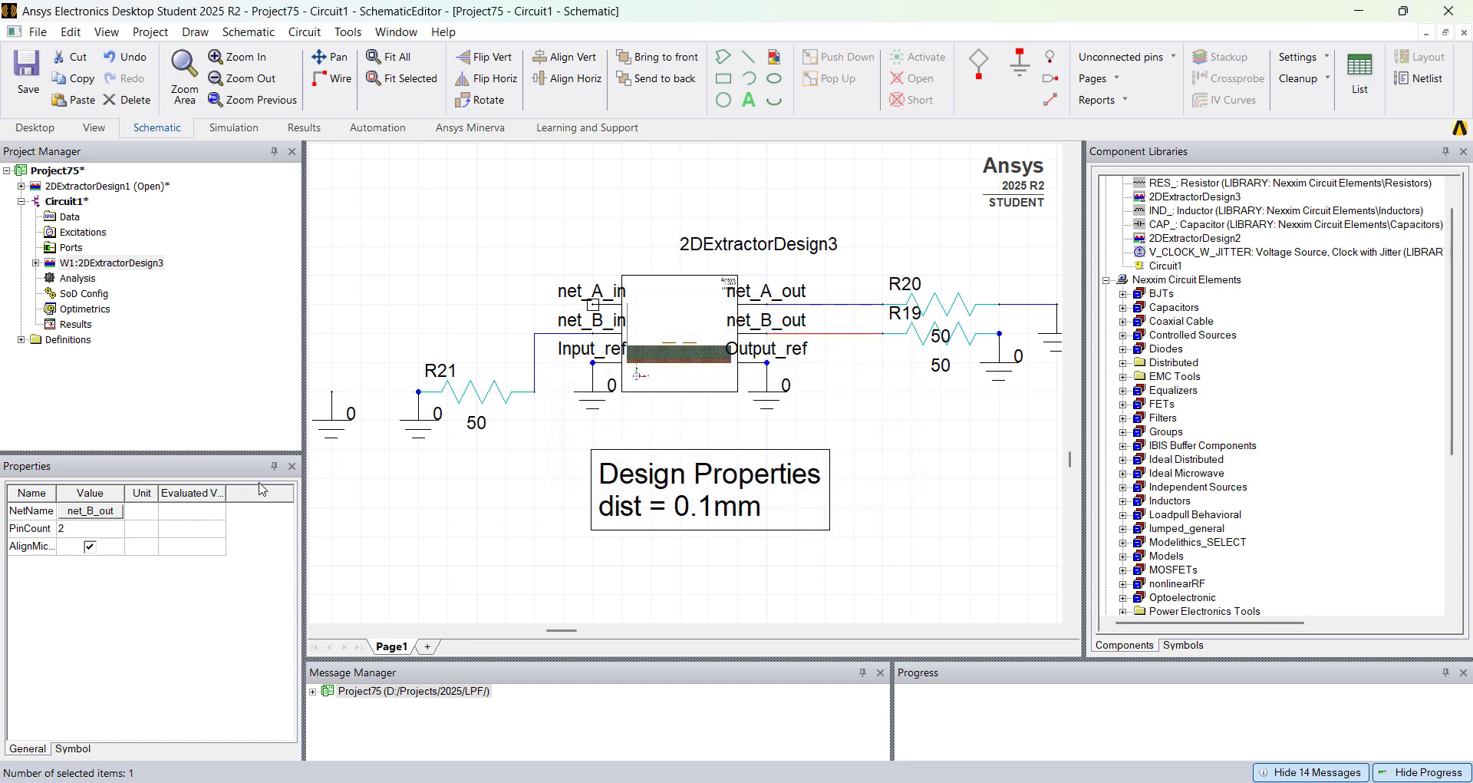
Step: Name the R21 input wire net_B_in
left_click(567, 337)
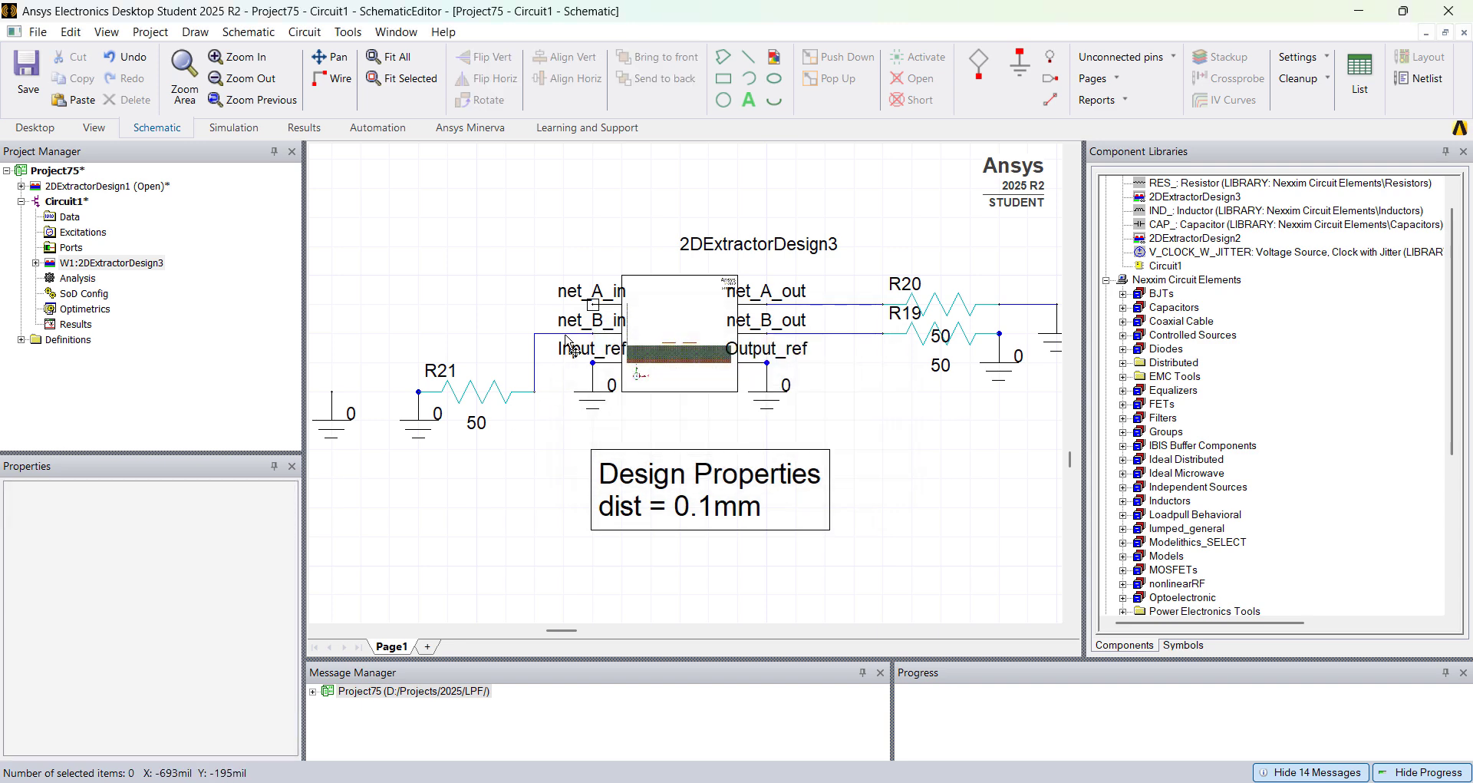
left_click(568, 334)
left_click(85, 521)
type("net_B_in")
key("Return")
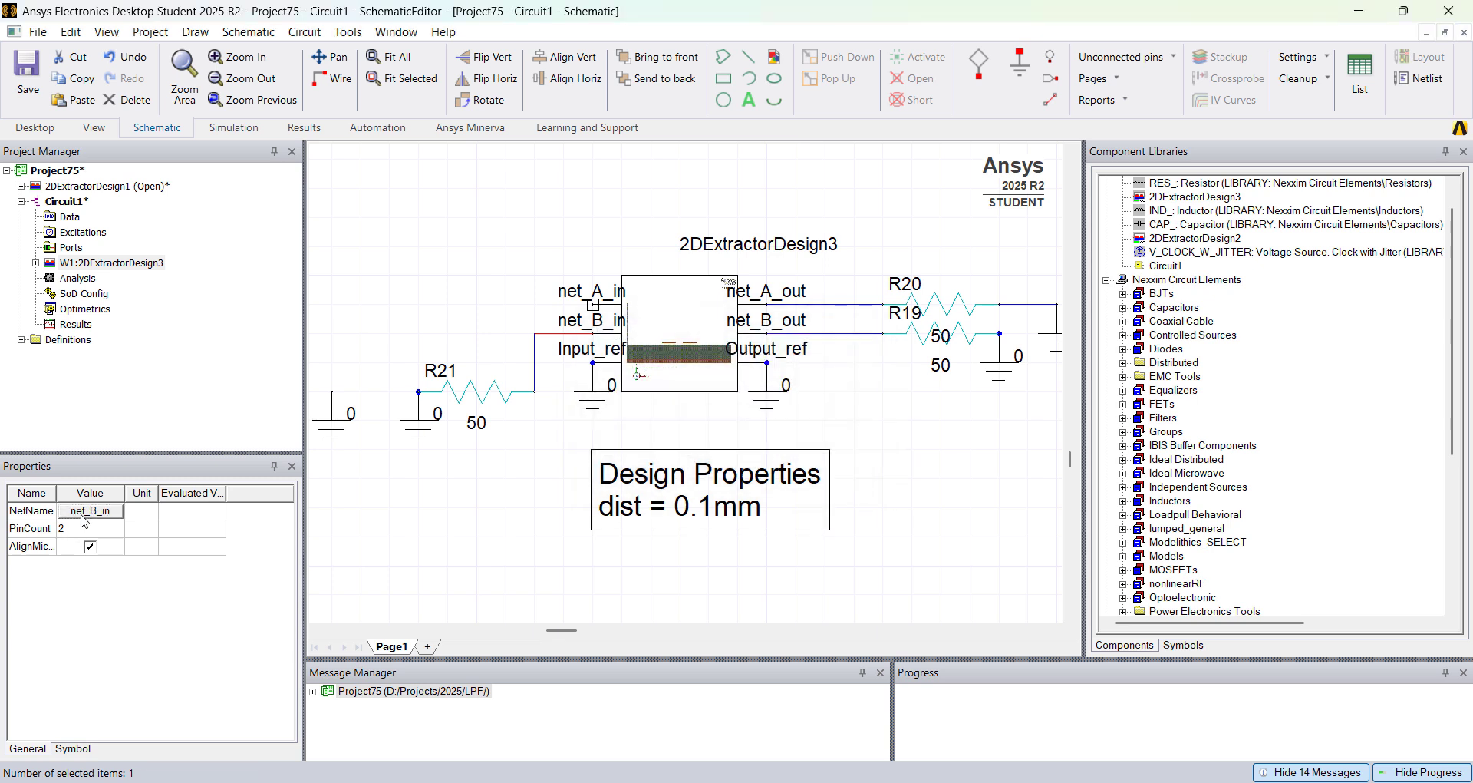
Step: Draw a short wire from W1's input pin and name it net_A_in
key("ctrl+w")
left_click(592, 304)
double_click(474, 309)
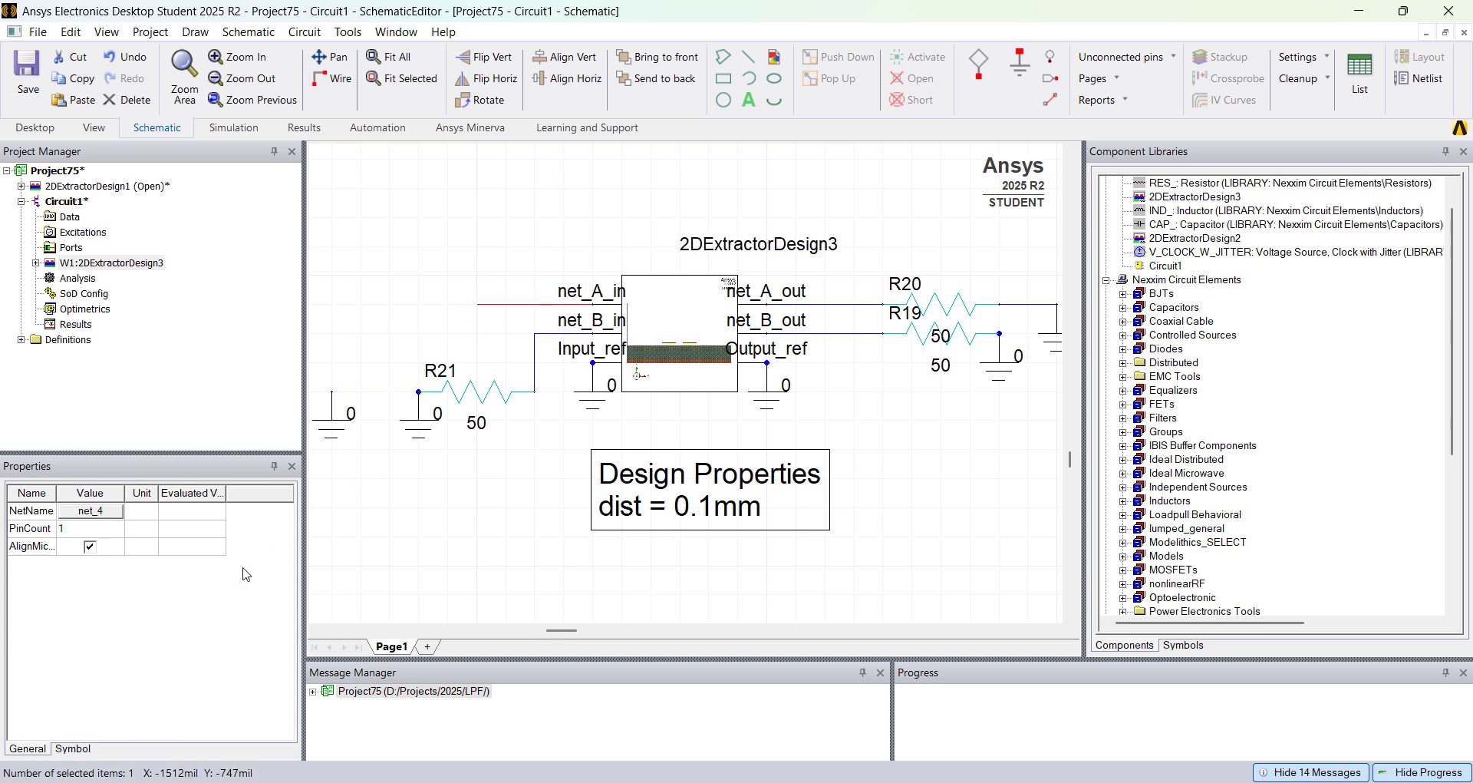
left_click(107, 512)
type("ne")
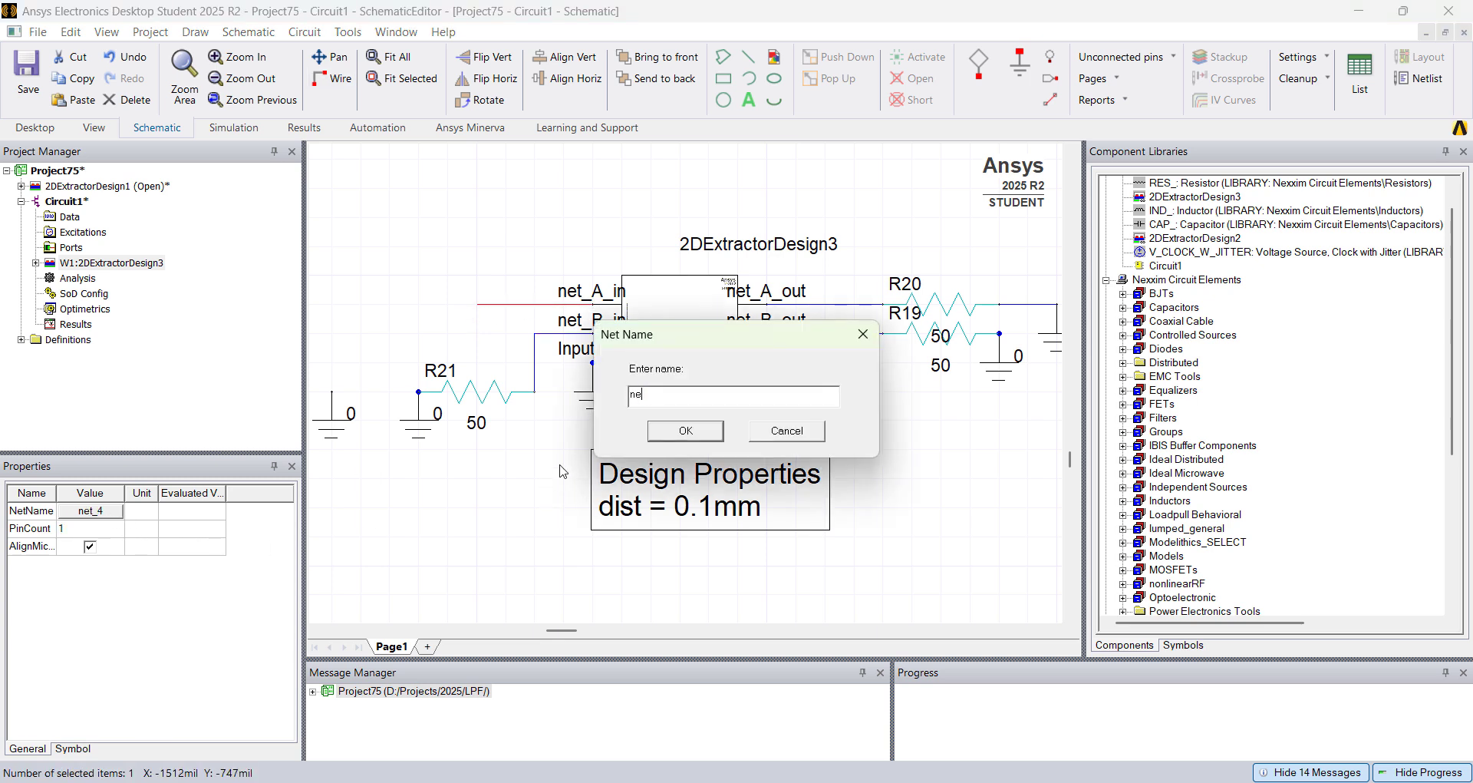
type("t_A_in")
key("Return")
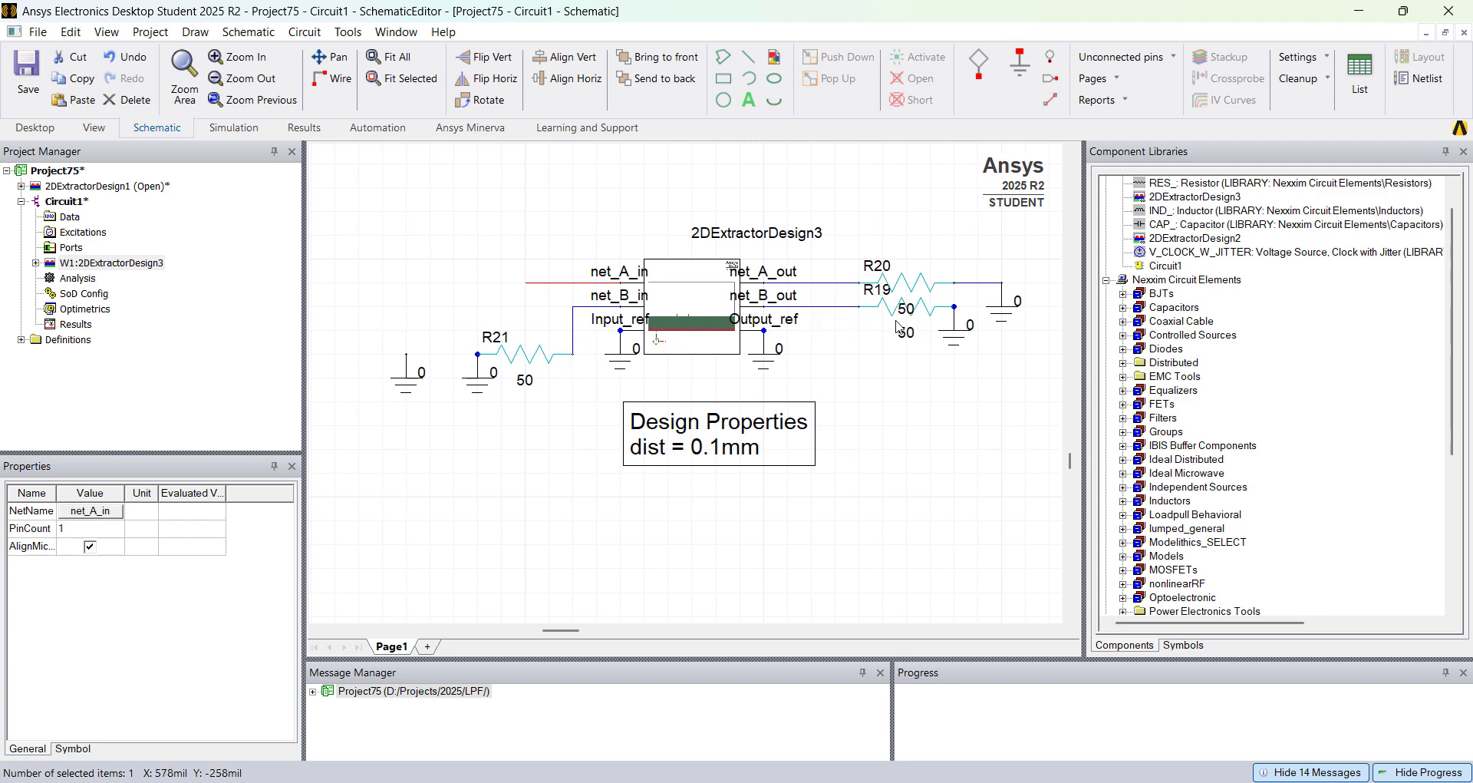
Step: Place a V_CLOCK_W_JITTER source A22 on the left ground and wire its top pin to net_A_in
scroll(1277, 422, "down", 2)
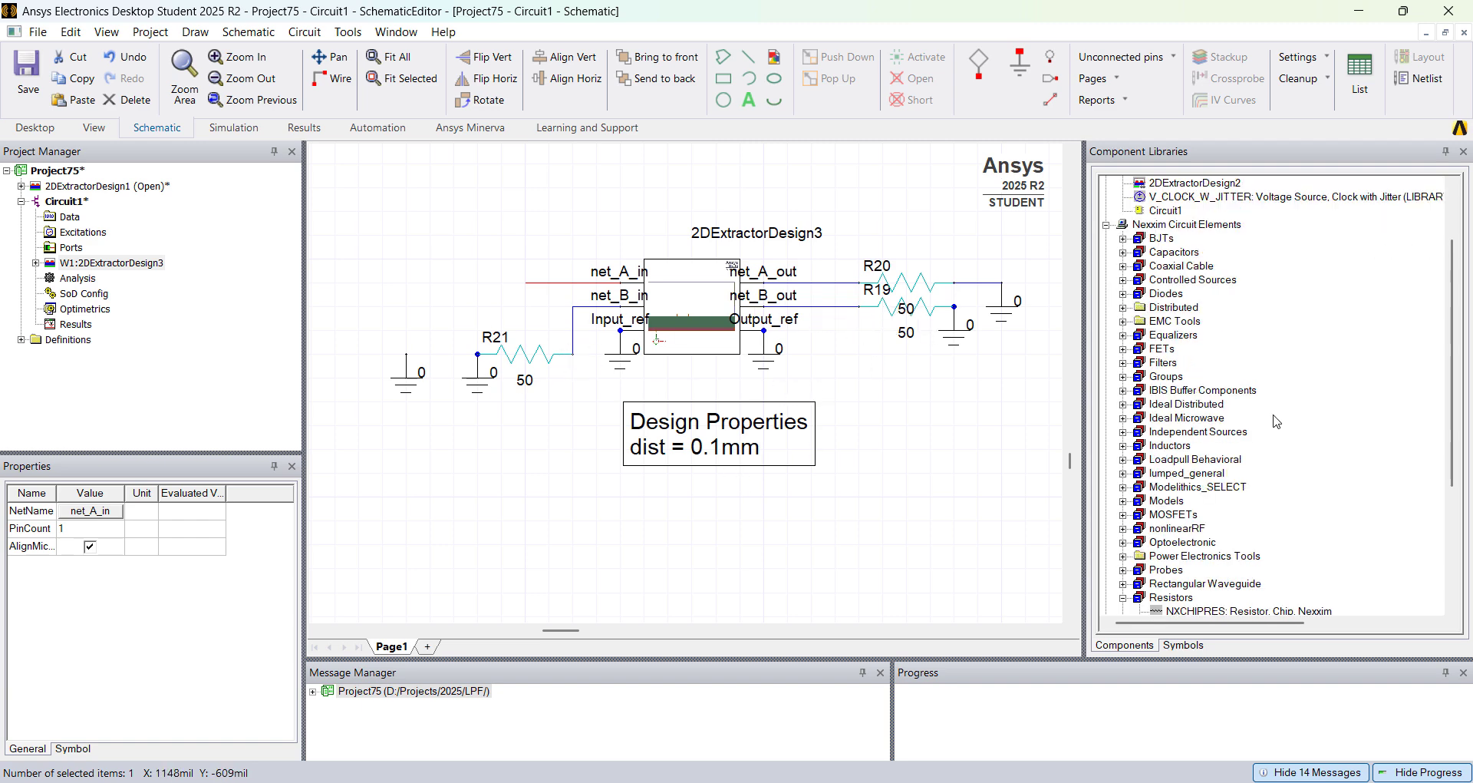
left_click(1123, 432)
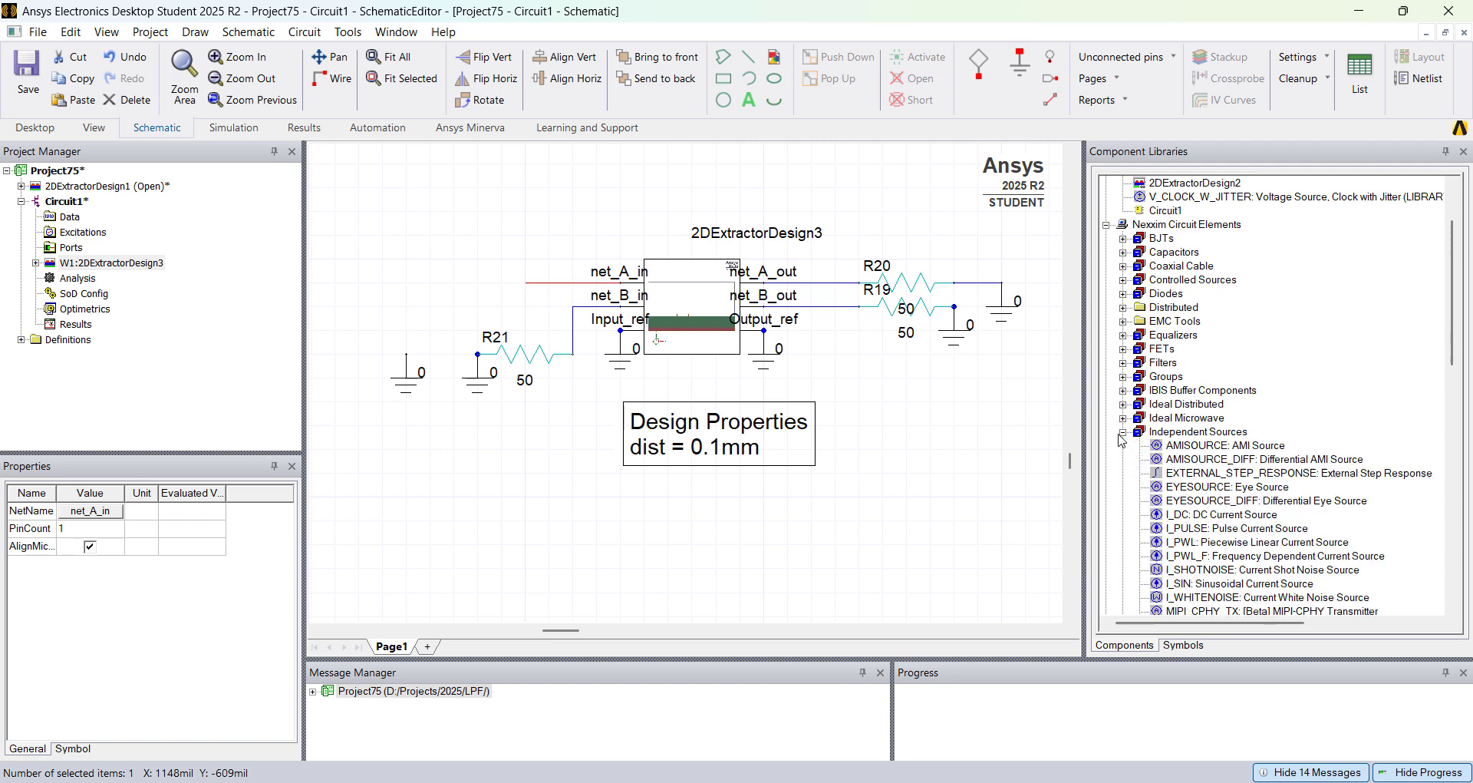
scroll(1304, 476, "down", 3)
scroll(1362, 513, "down", 4)
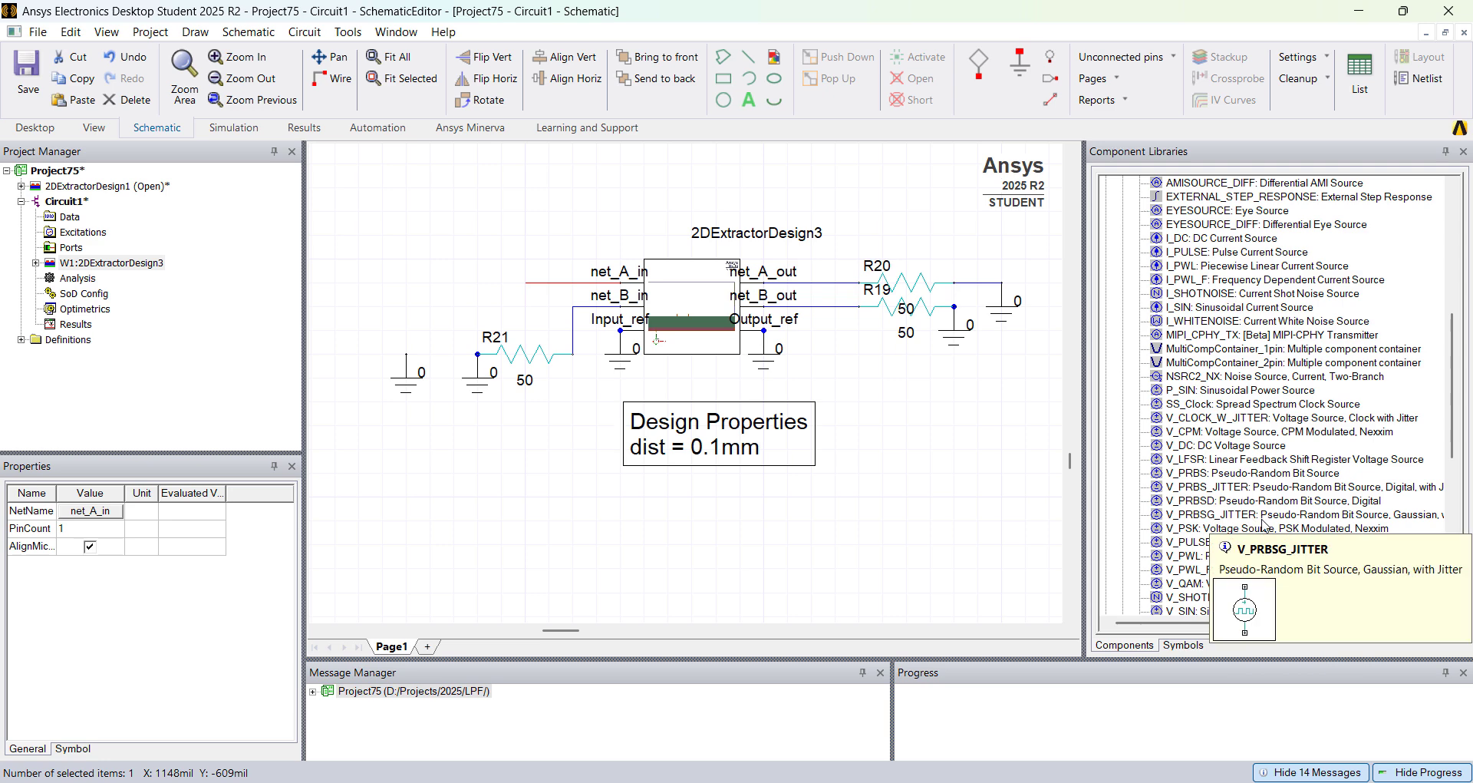
left_click(1203, 422)
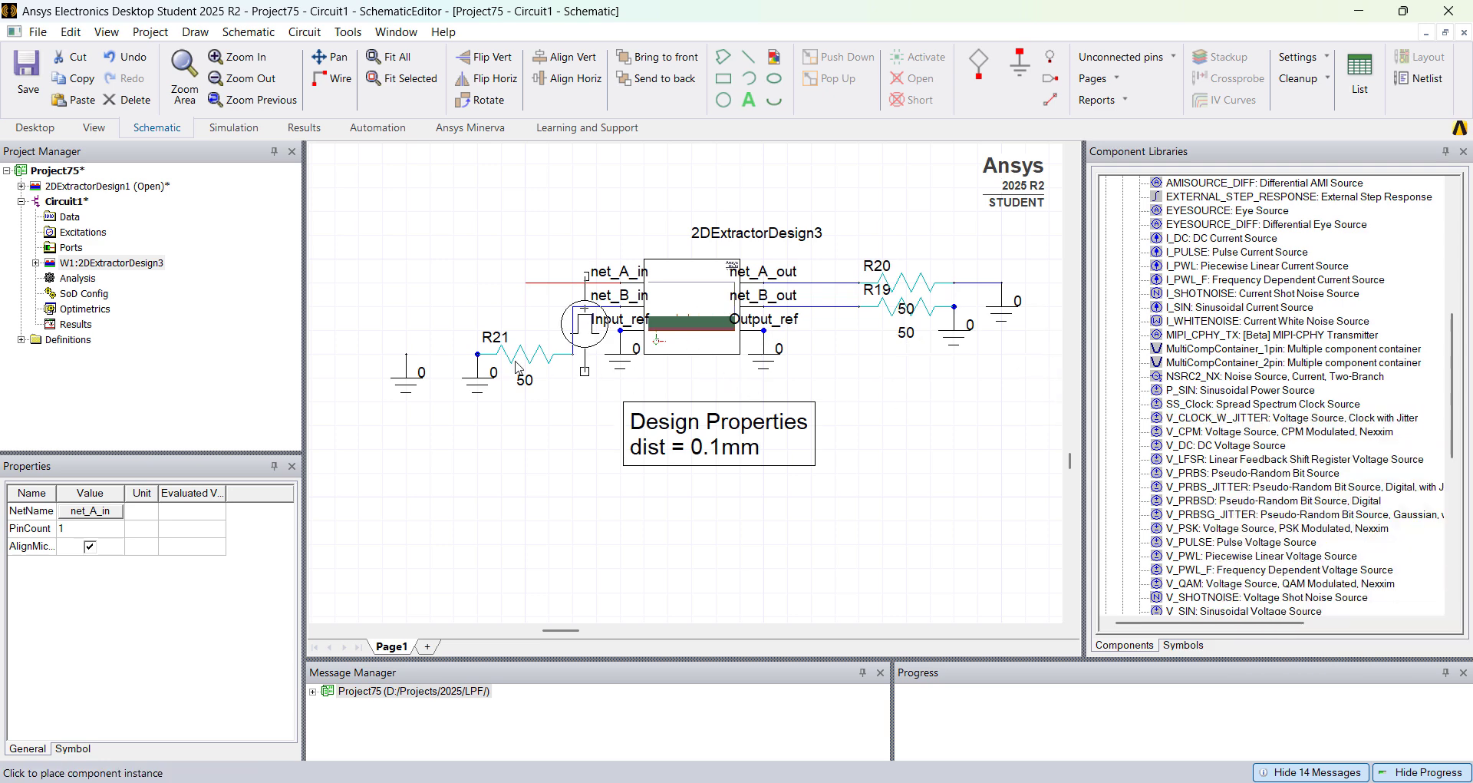
left_click(410, 353)
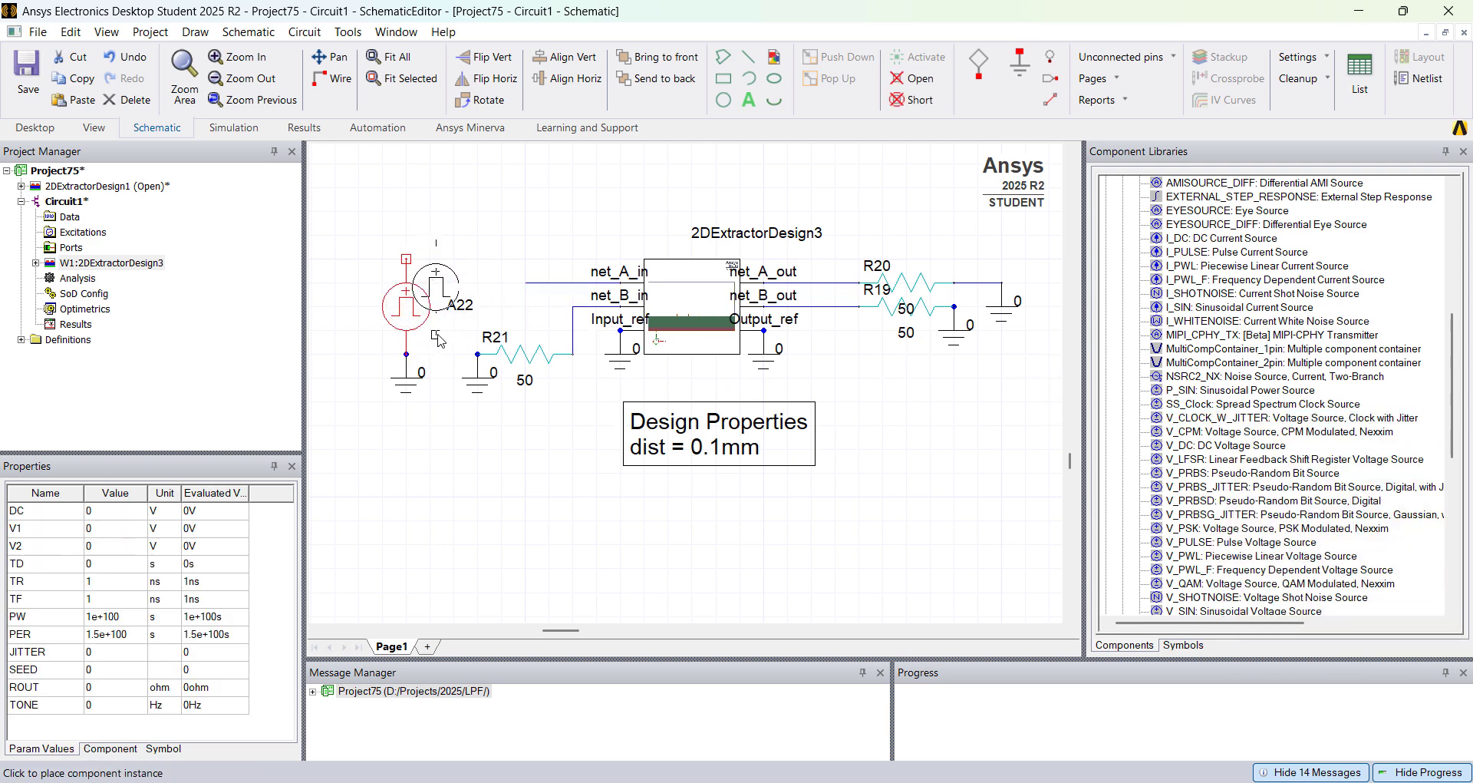
key("Escape")
left_click(526, 284)
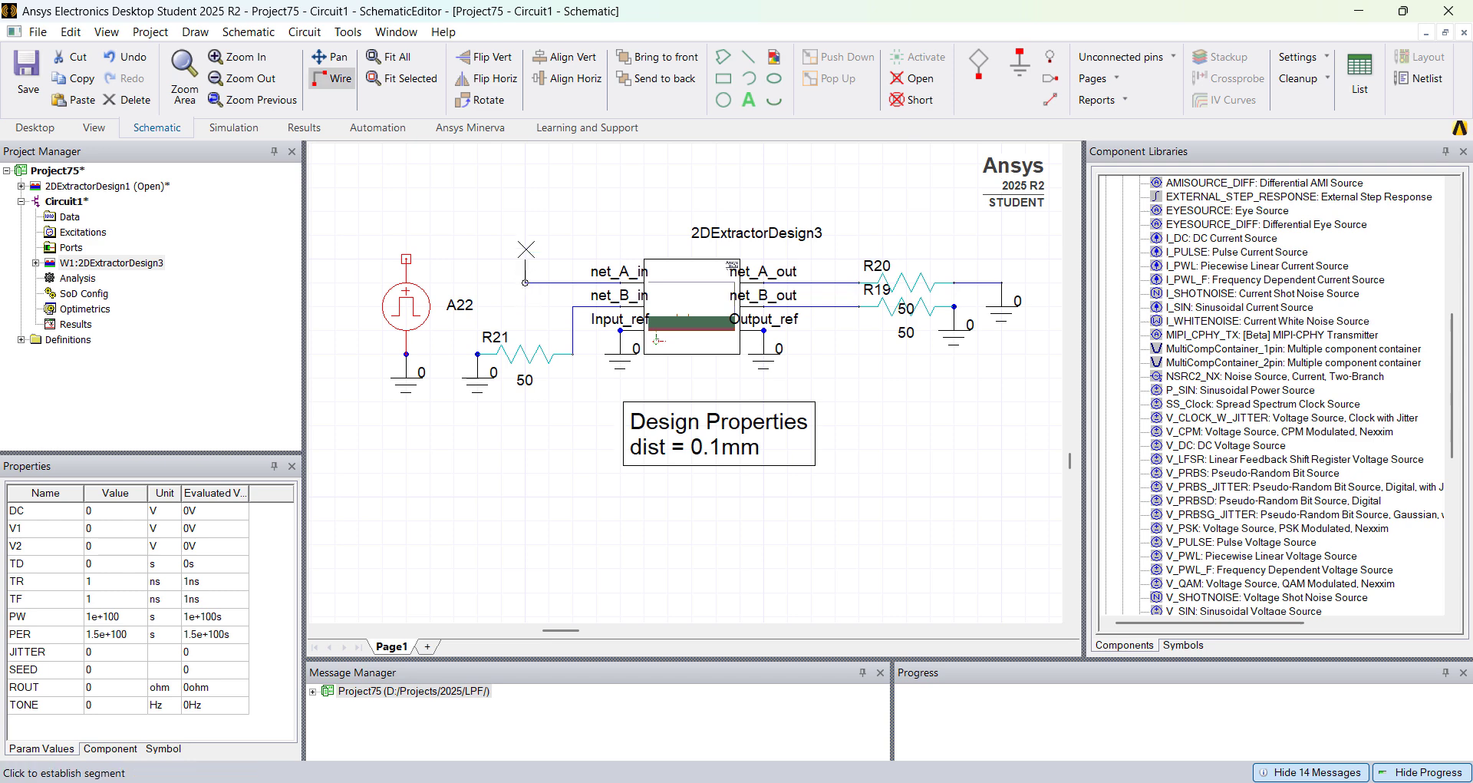
left_click(406, 258)
left_click(415, 321)
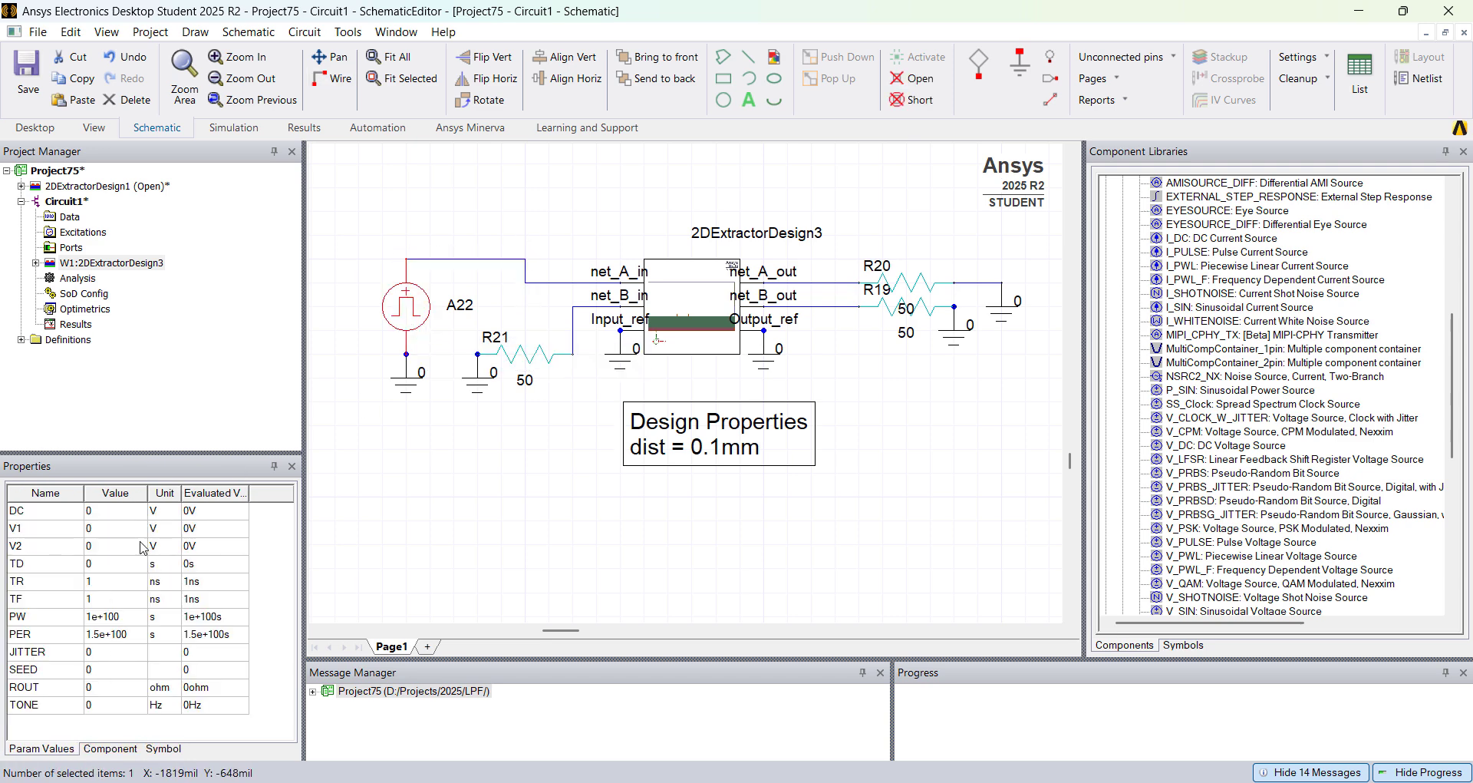
Step: Set A22's parameters to V2=1 V, TR=0.1, TF=0.1, PW=0.8 ns and PER=2 ns
double_click(414, 317)
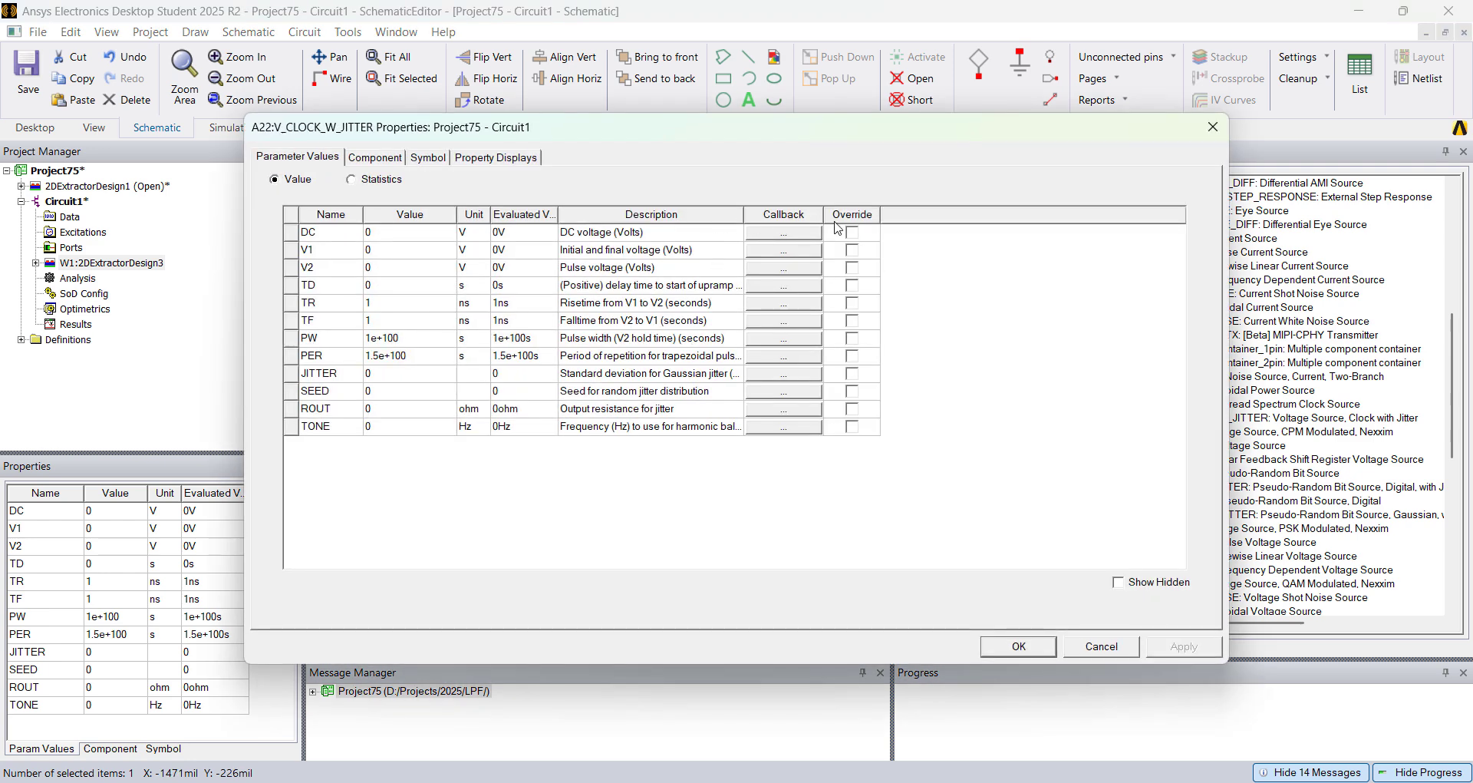
left_click(389, 268)
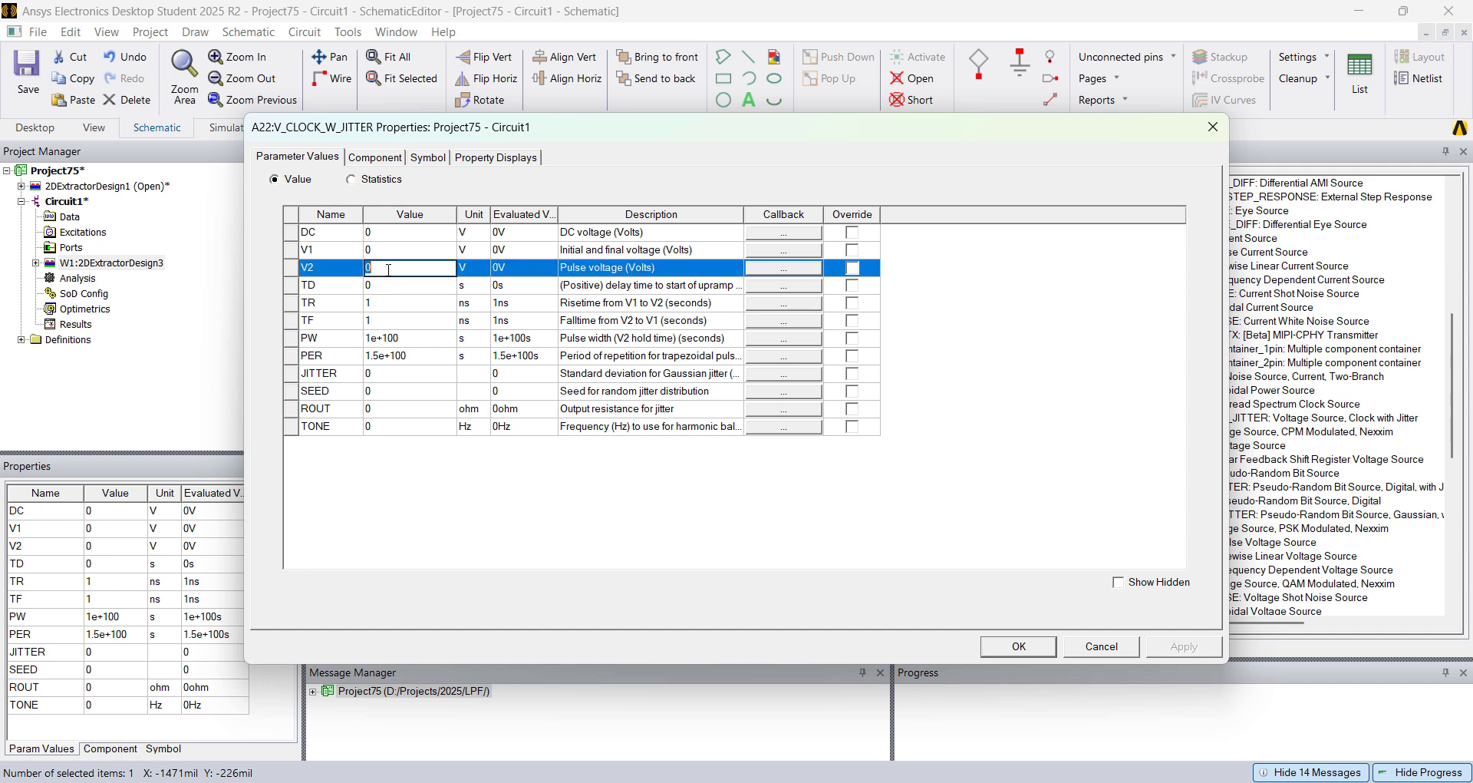
left_click(391, 308)
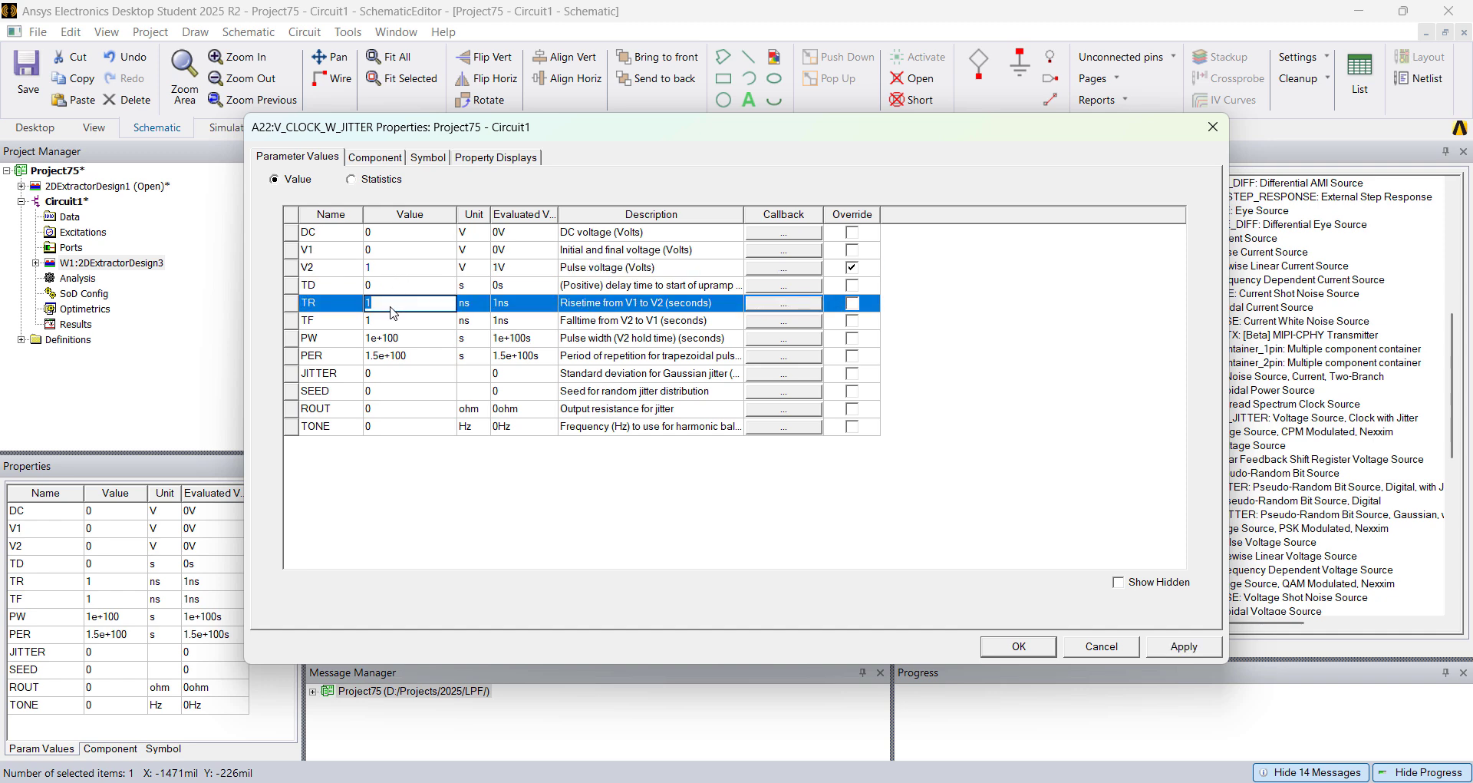
key("Return")
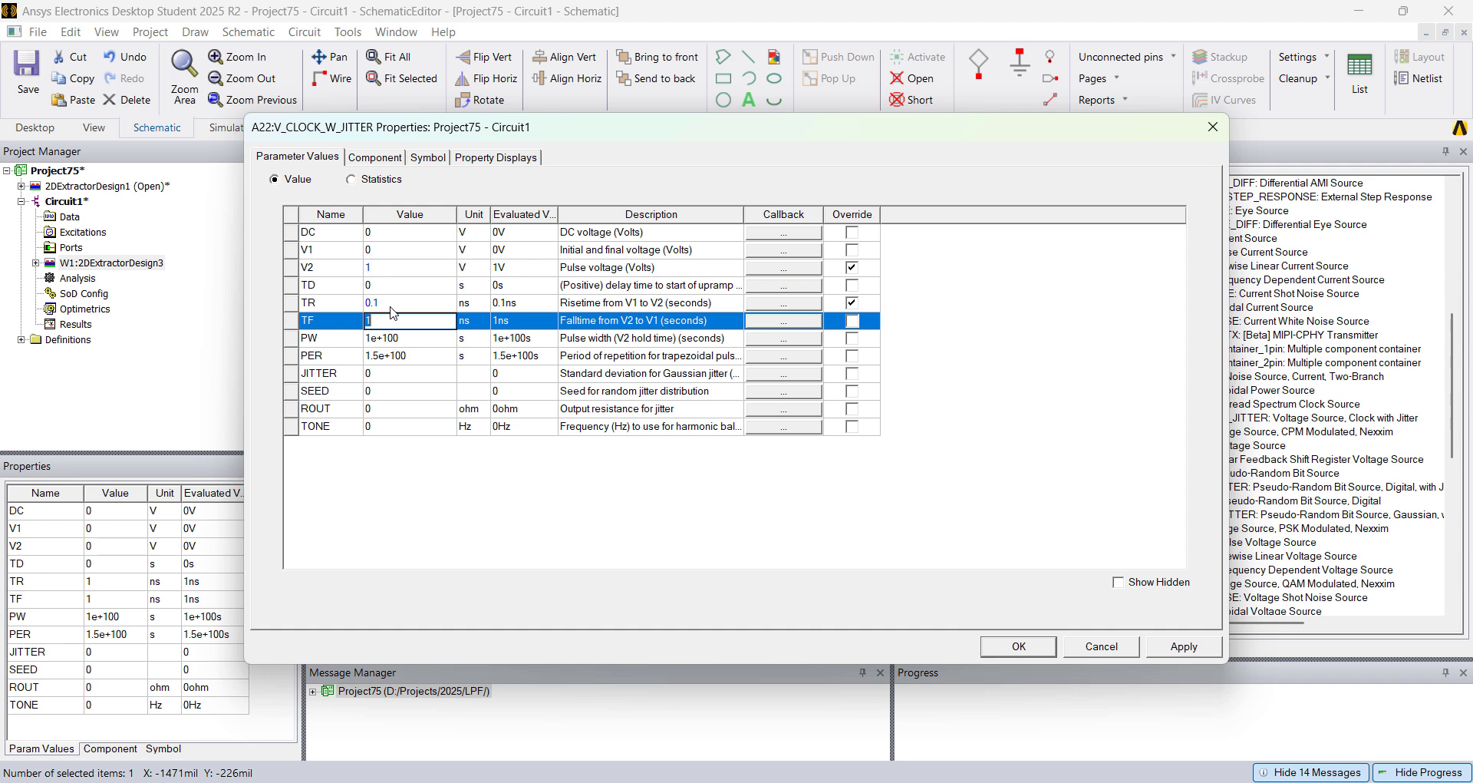
type("0.1")
key("Return")
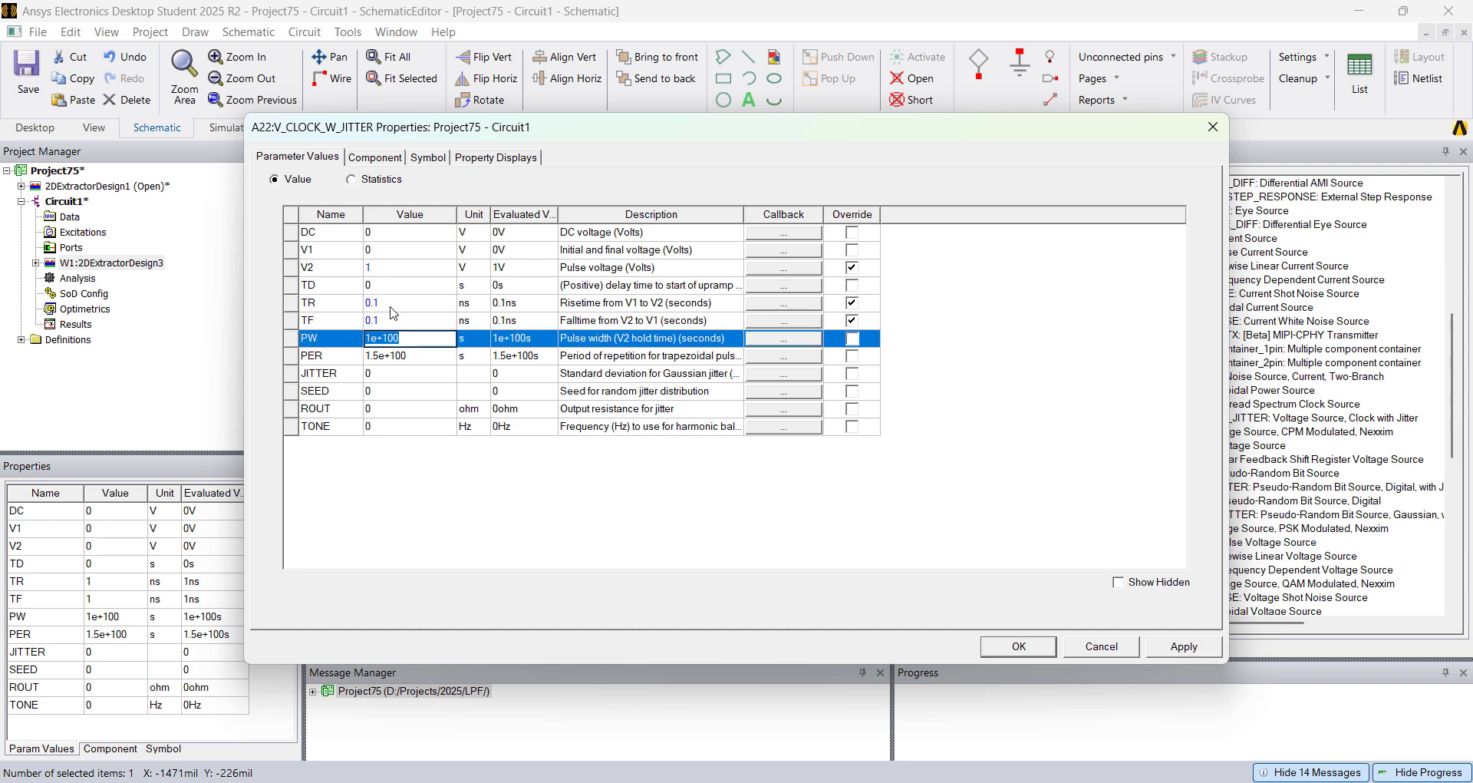
type("0.8ns")
key("Return")
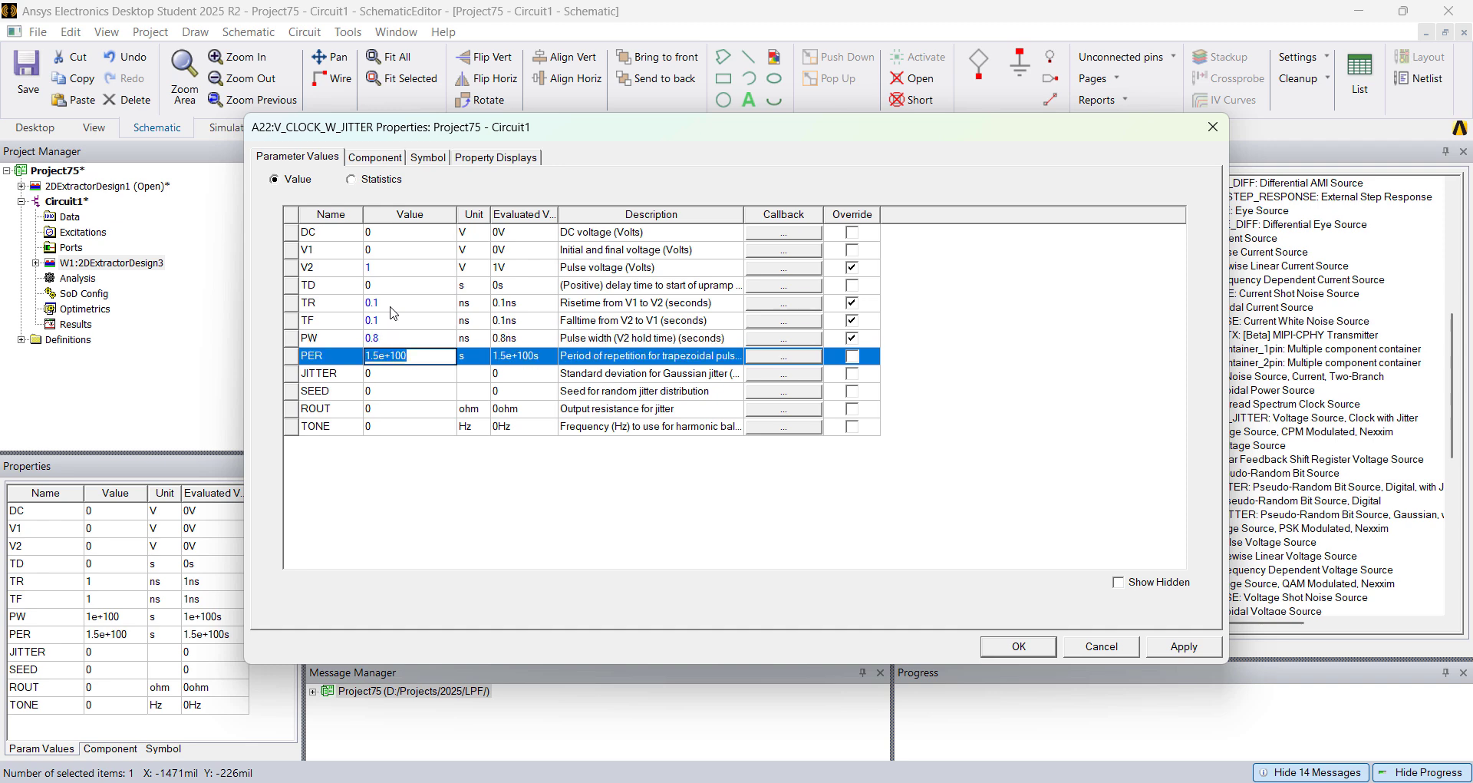
type("2ns")
key("Return")
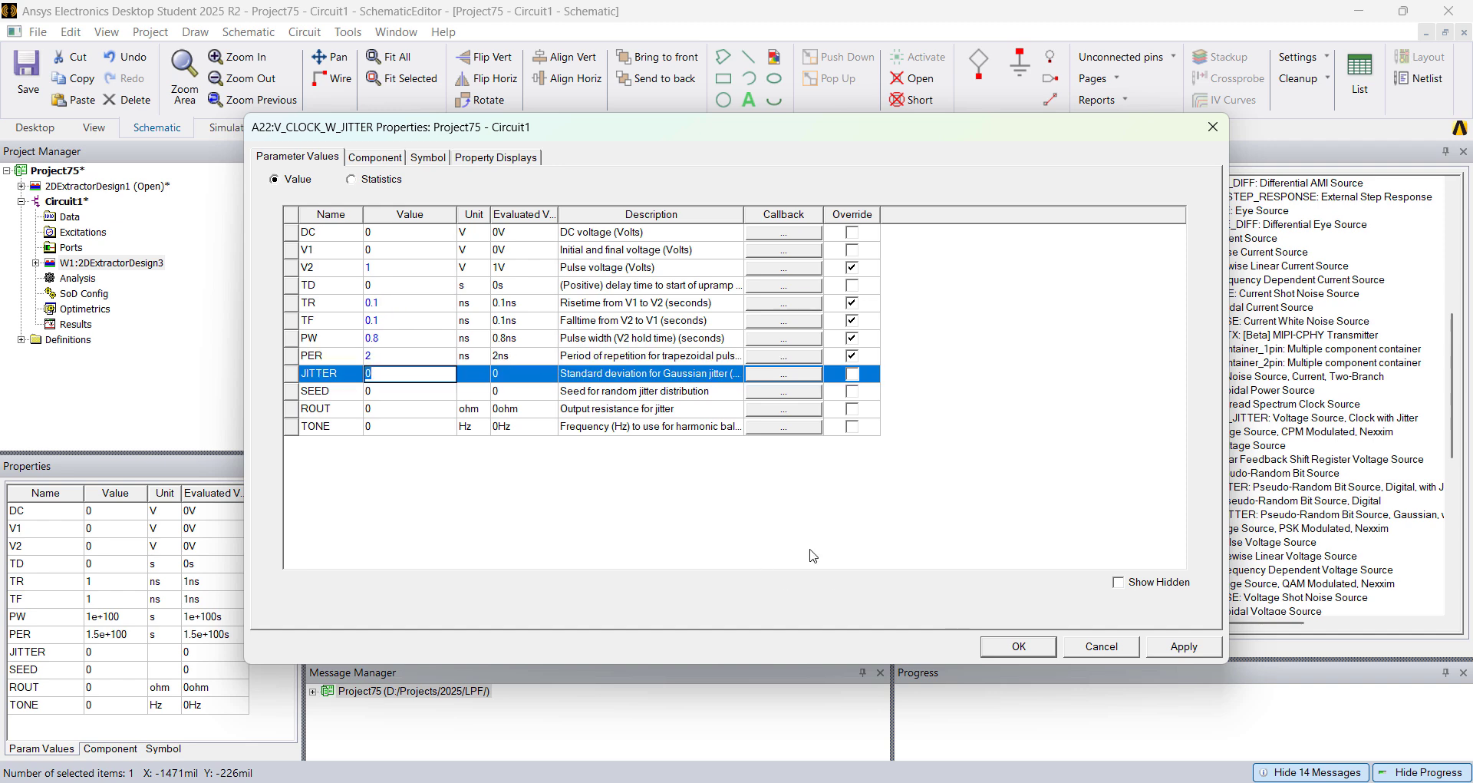
left_click(1018, 646)
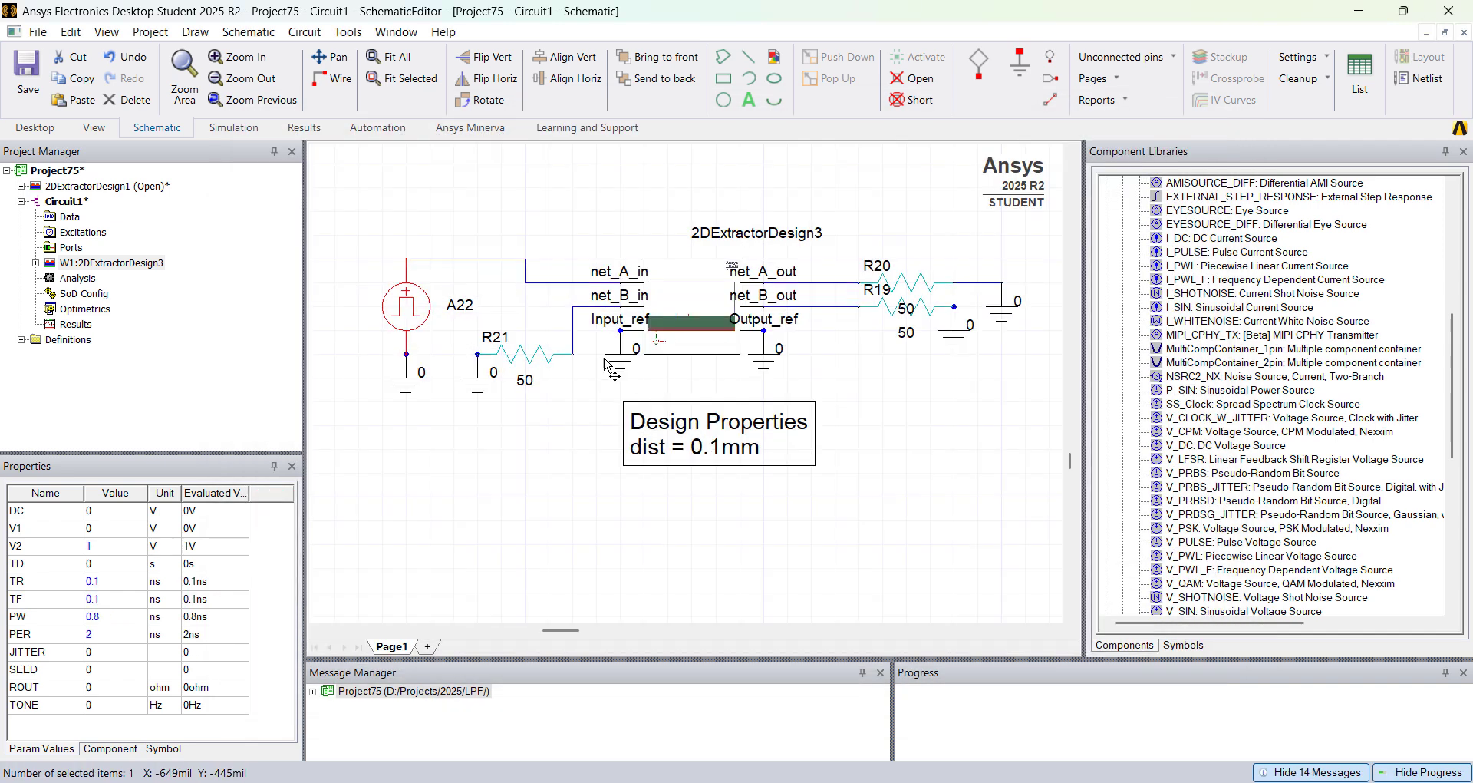
Step: Add a NexximTransient analysis setup with 0.1 ns step and 7 ns stop time
right_click(89, 283)
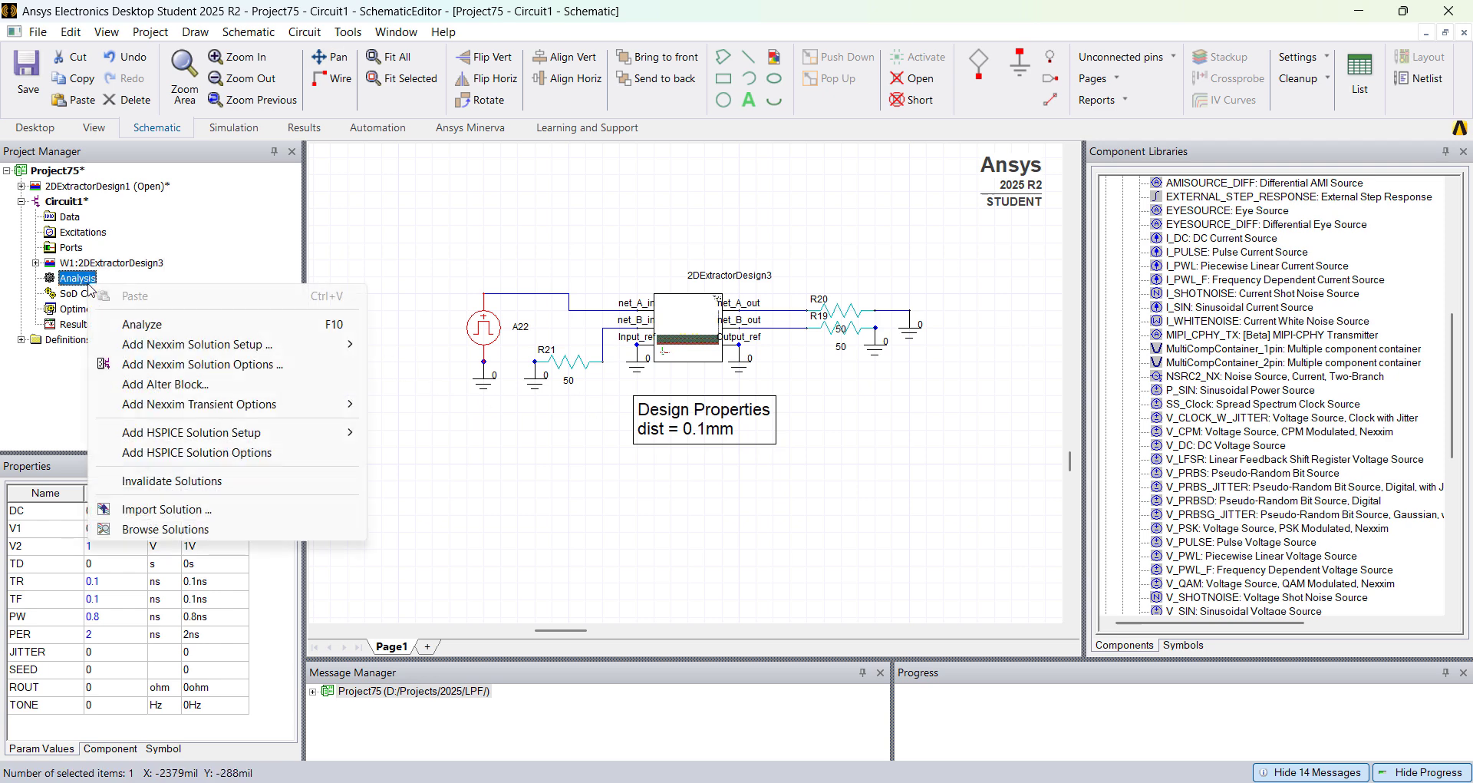
mouse_move(182, 347)
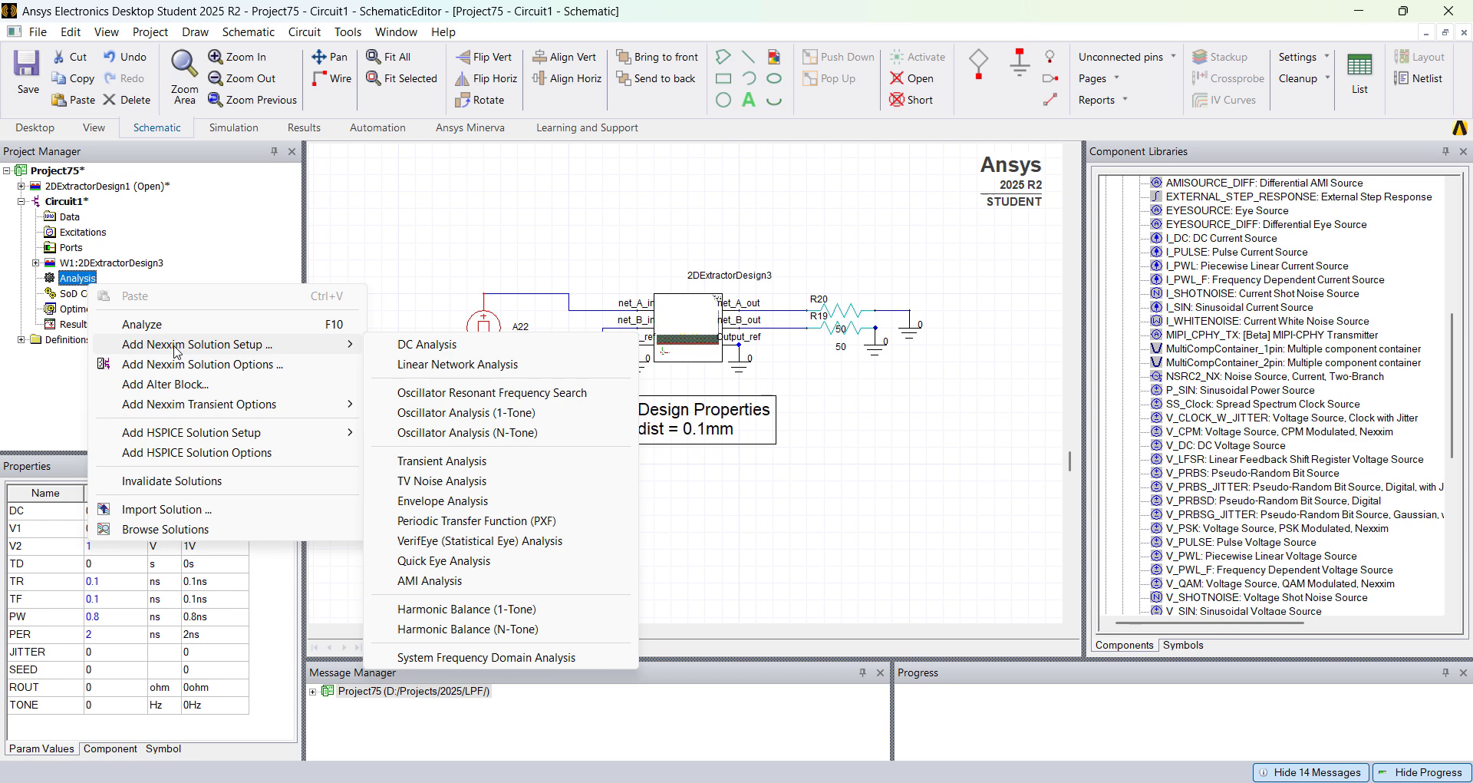
left_click(442, 460)
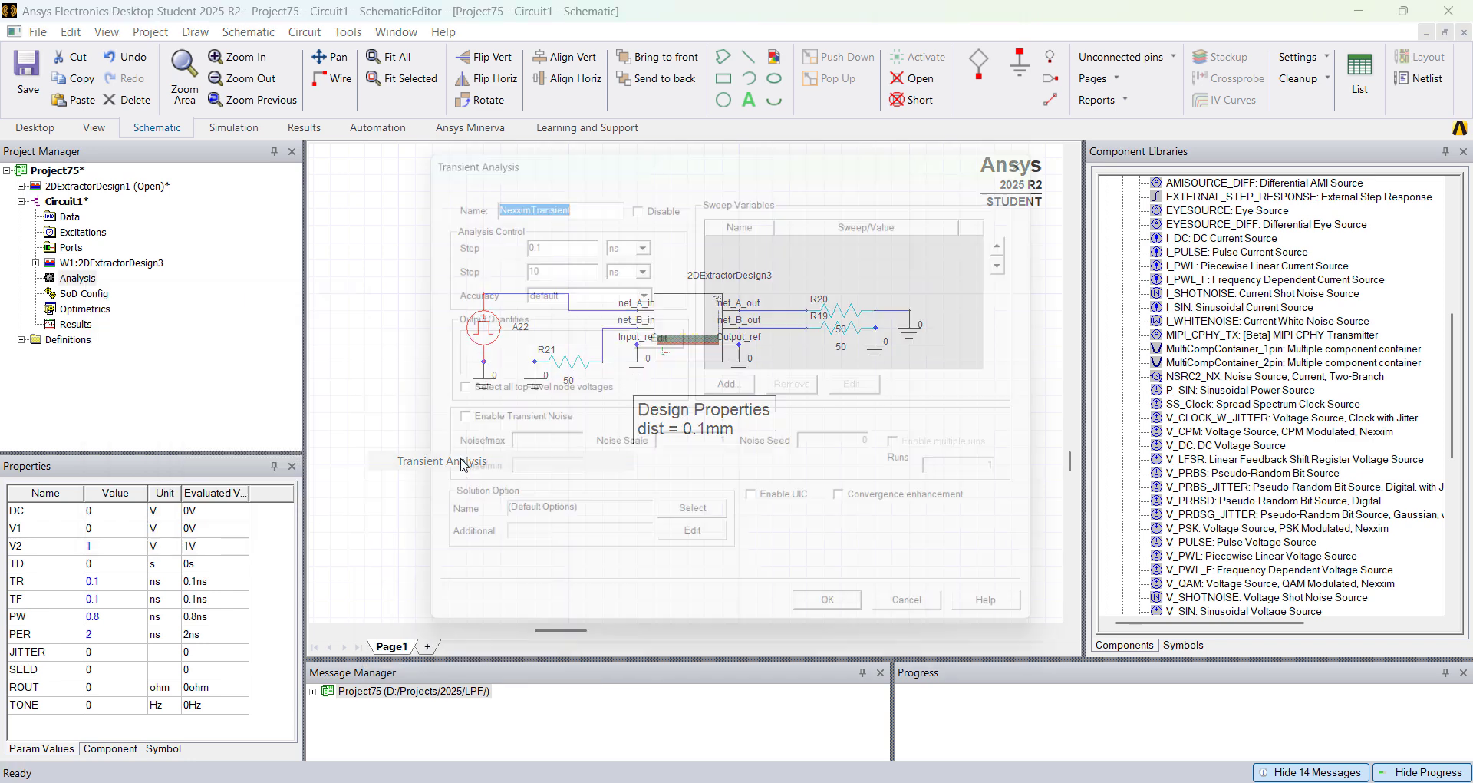
left_click(562, 266)
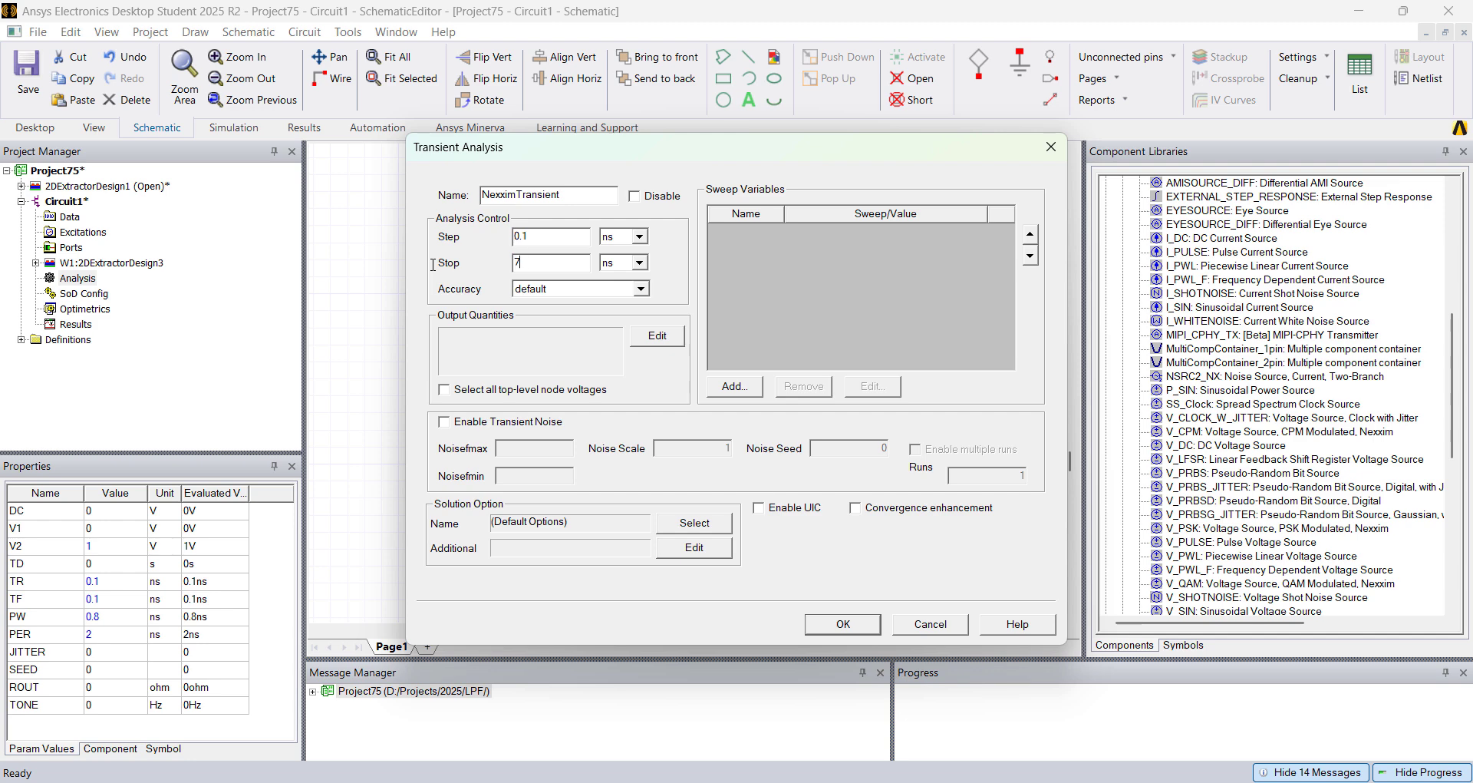
left_click(847, 627)
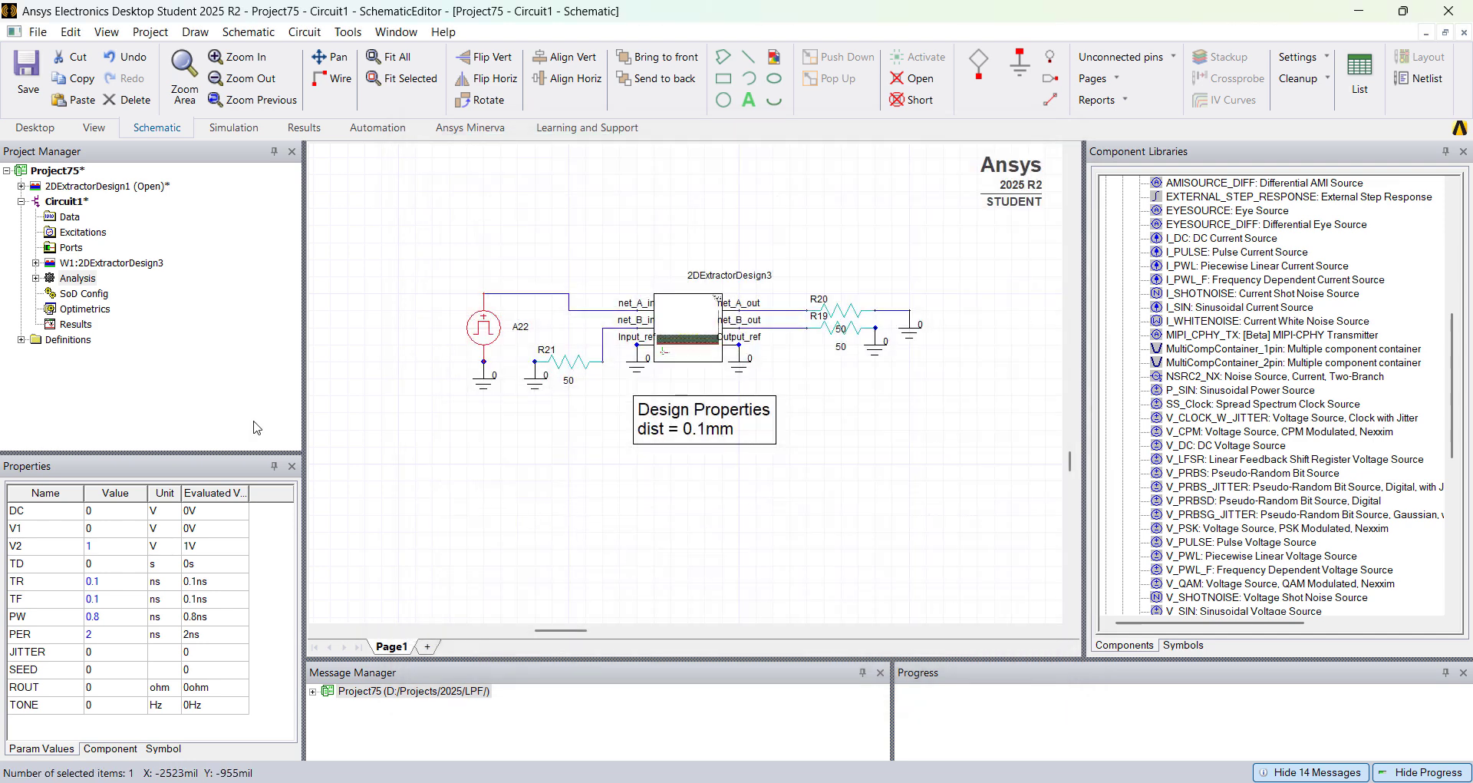
Step: Run the NexximTransient simulation
left_click(36, 278)
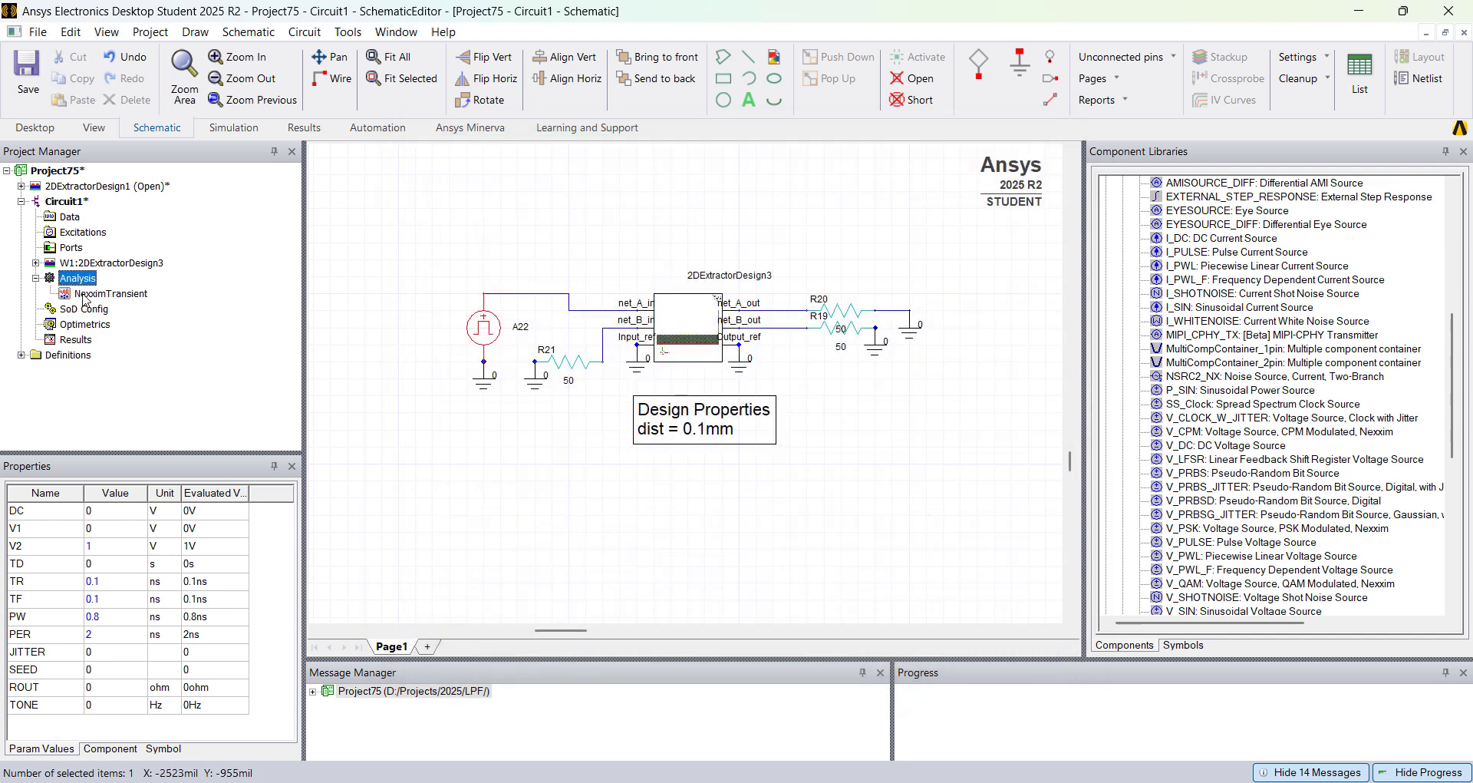
right_click(139, 299)
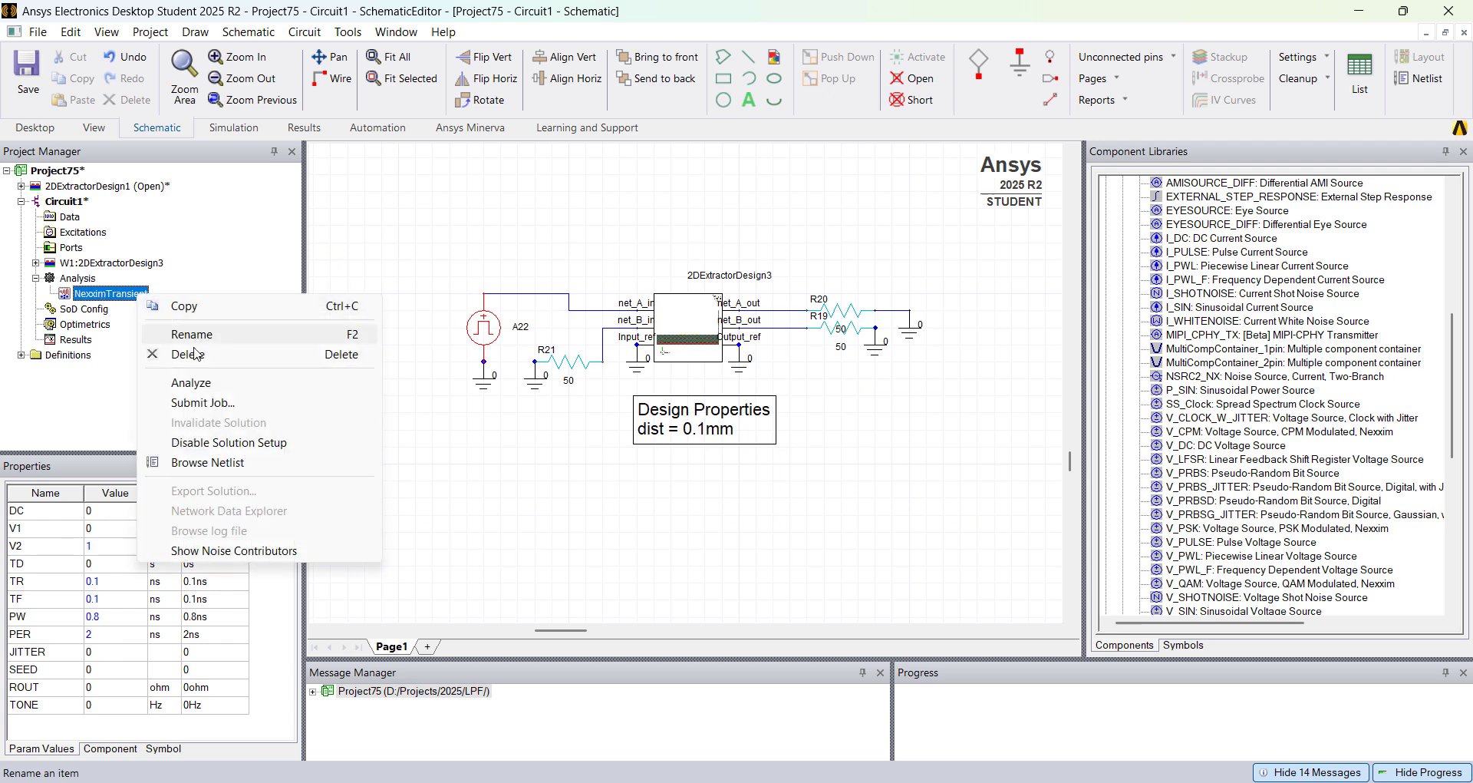
left_click(222, 384)
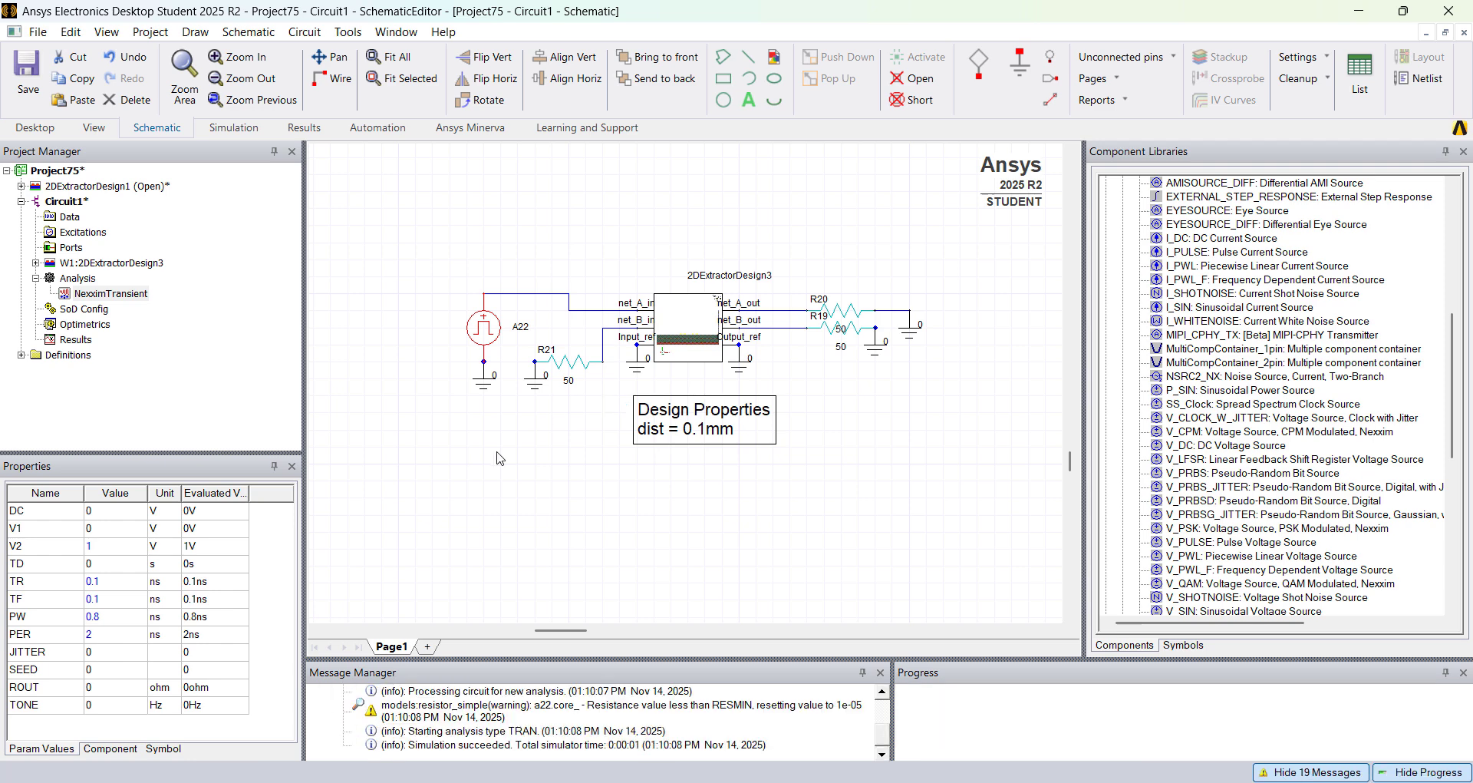
Step: Create a rectangular plot of V(net_A_in), V(net_A_out), V(net_B_in) and V(net_B_out)
right_click(89, 344)
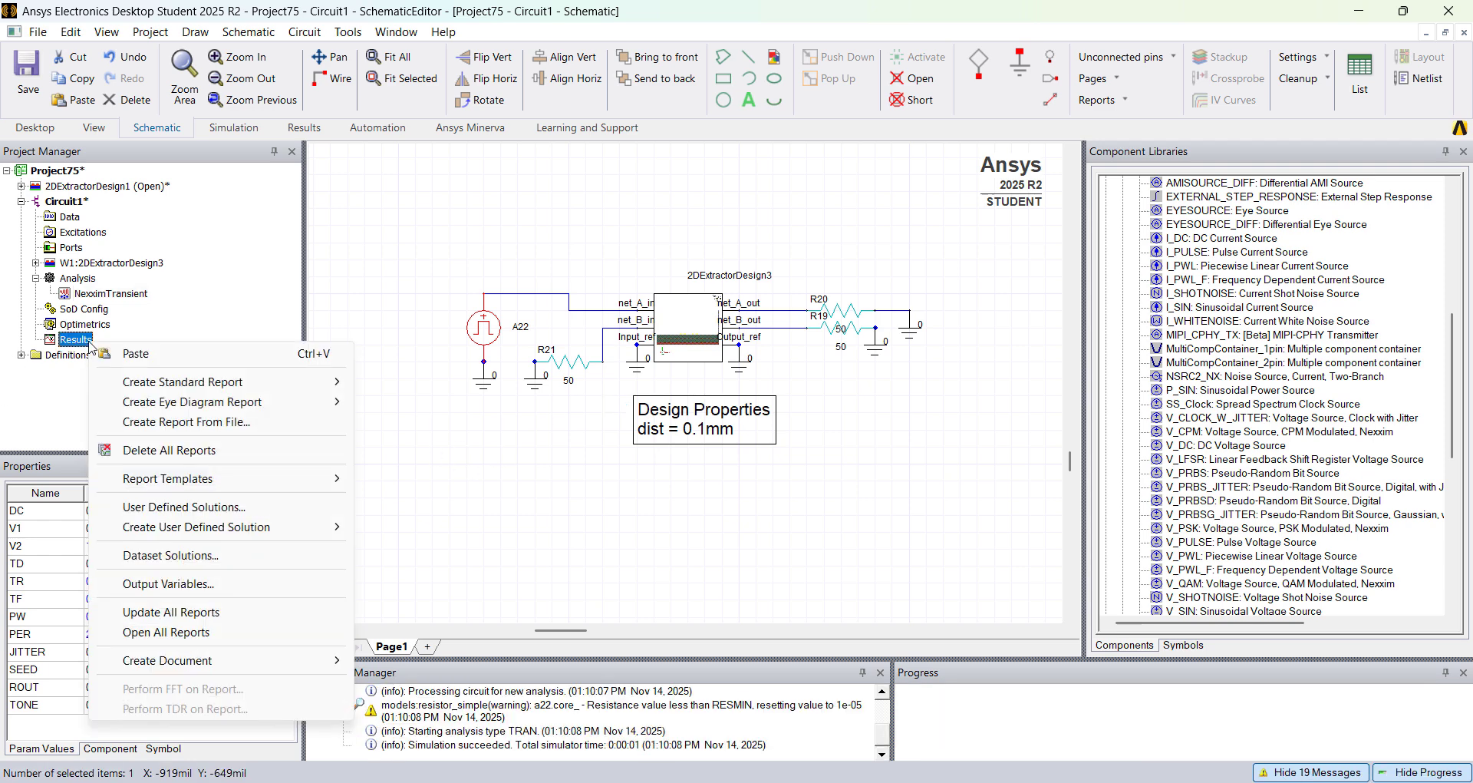
mouse_move(230, 382)
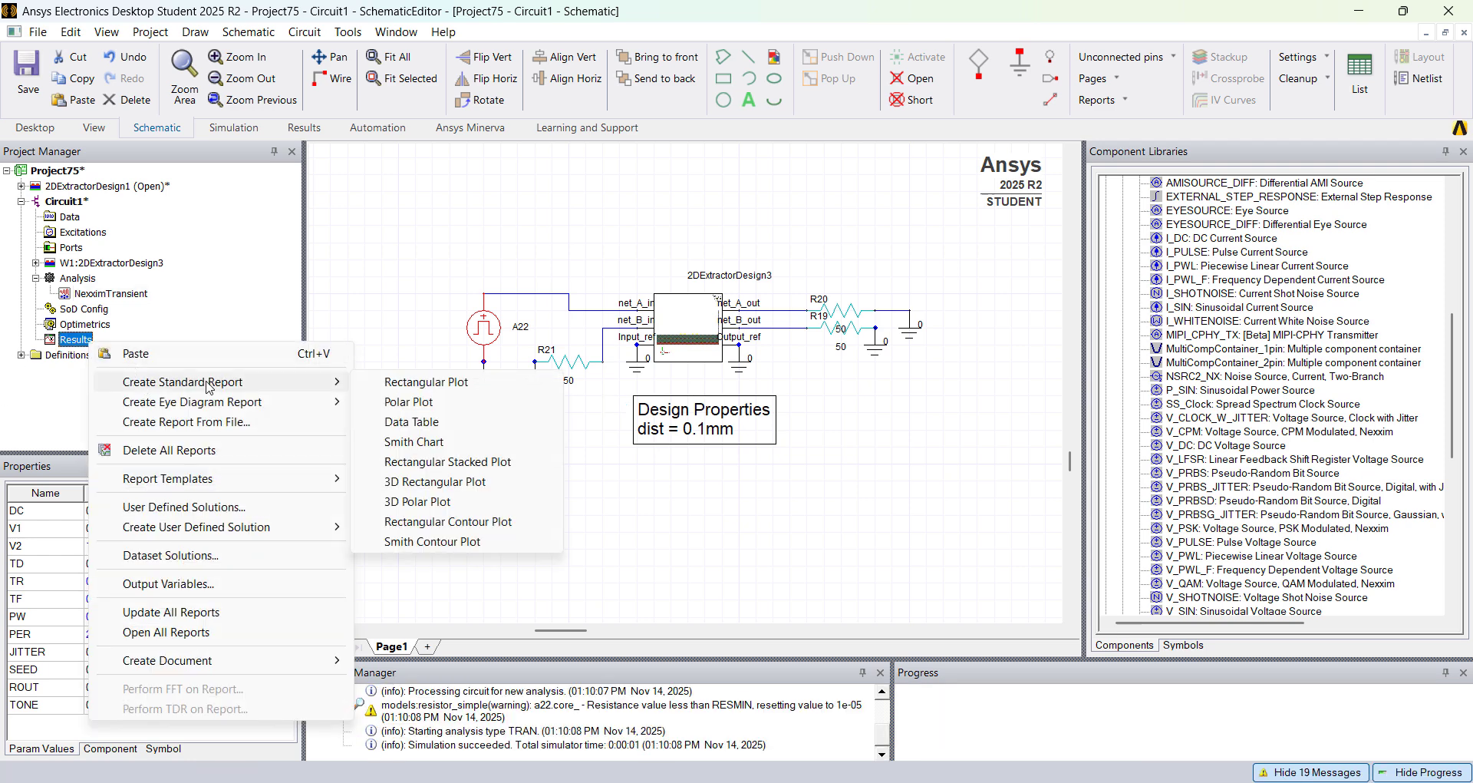
left_click(459, 388)
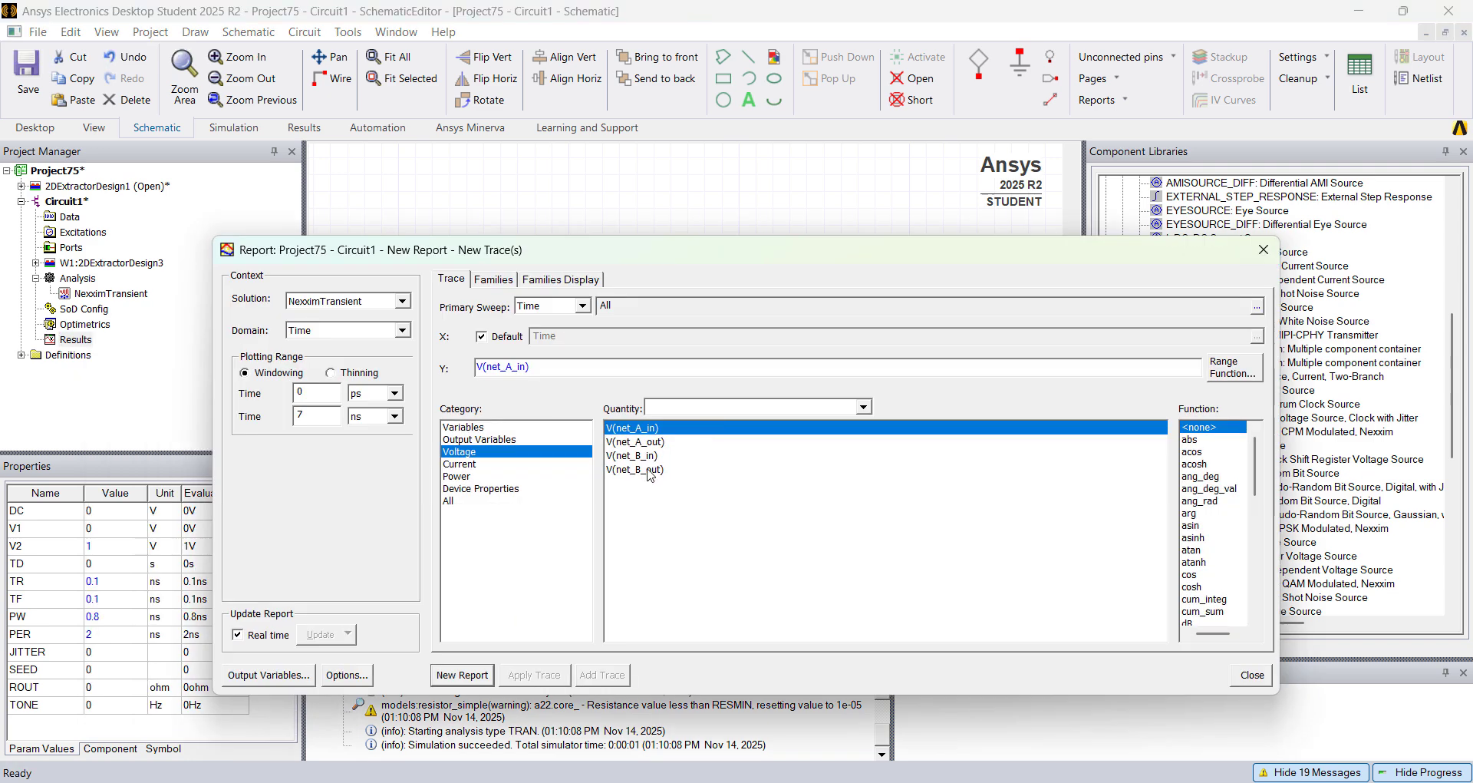
left_click(651, 470, "shift")
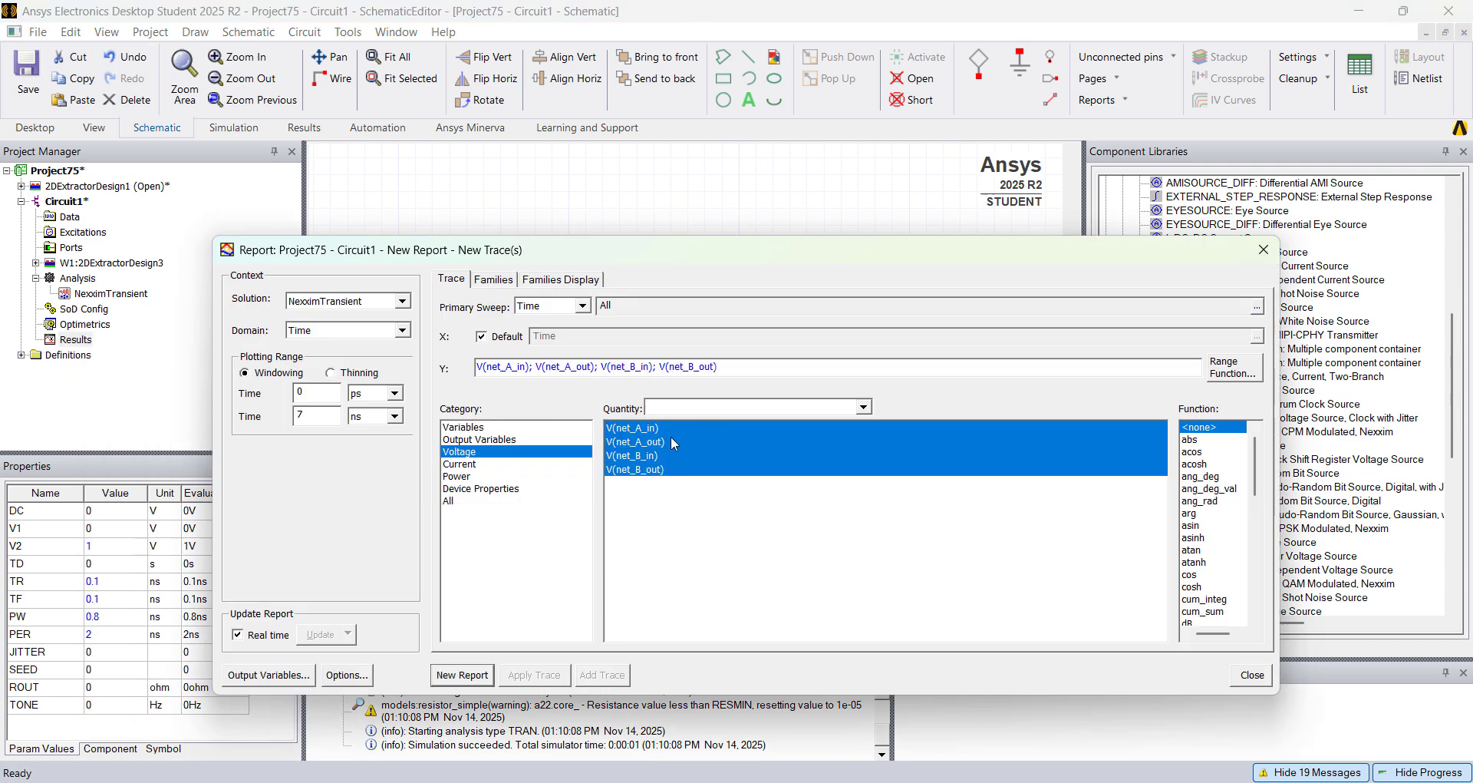
left_click(446, 677)
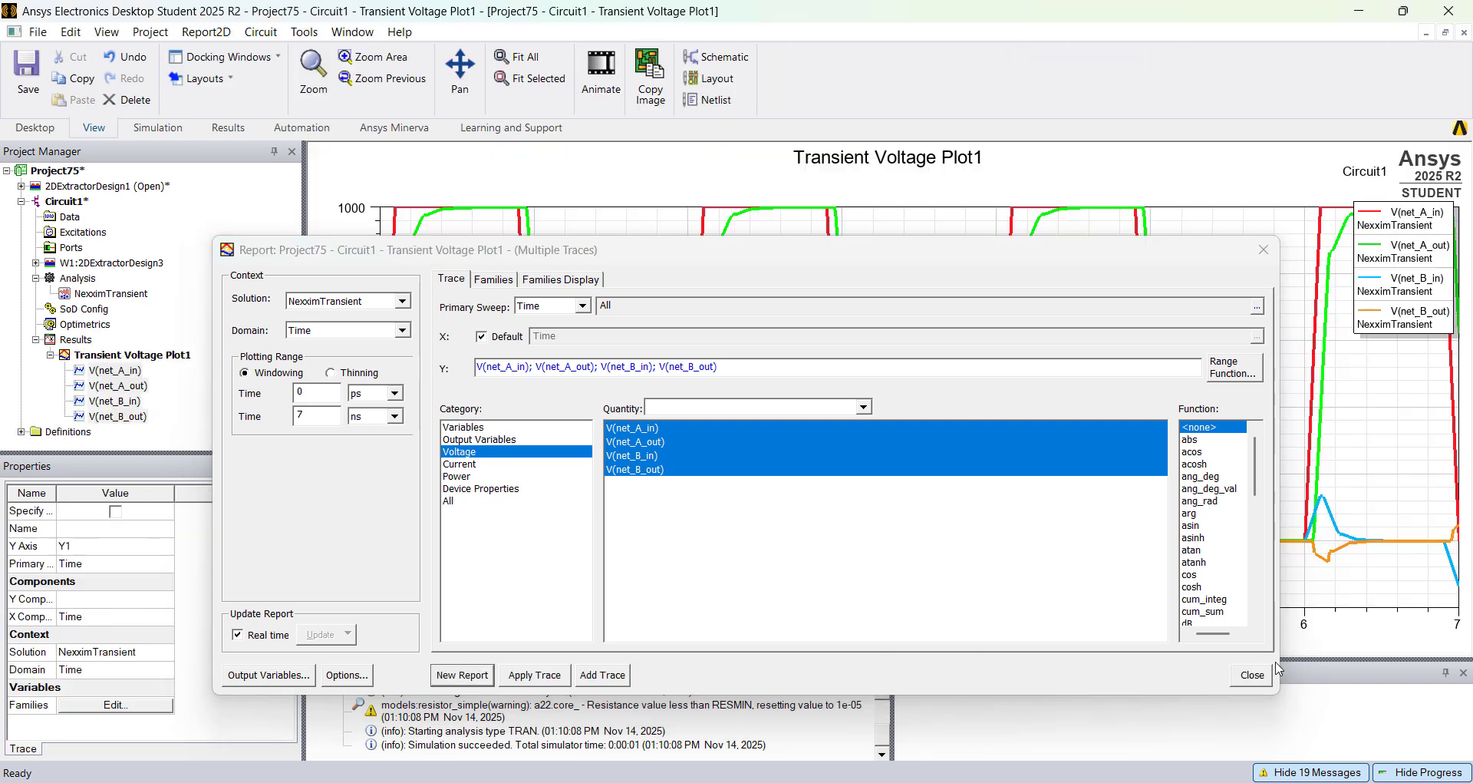
left_click(1252, 675)
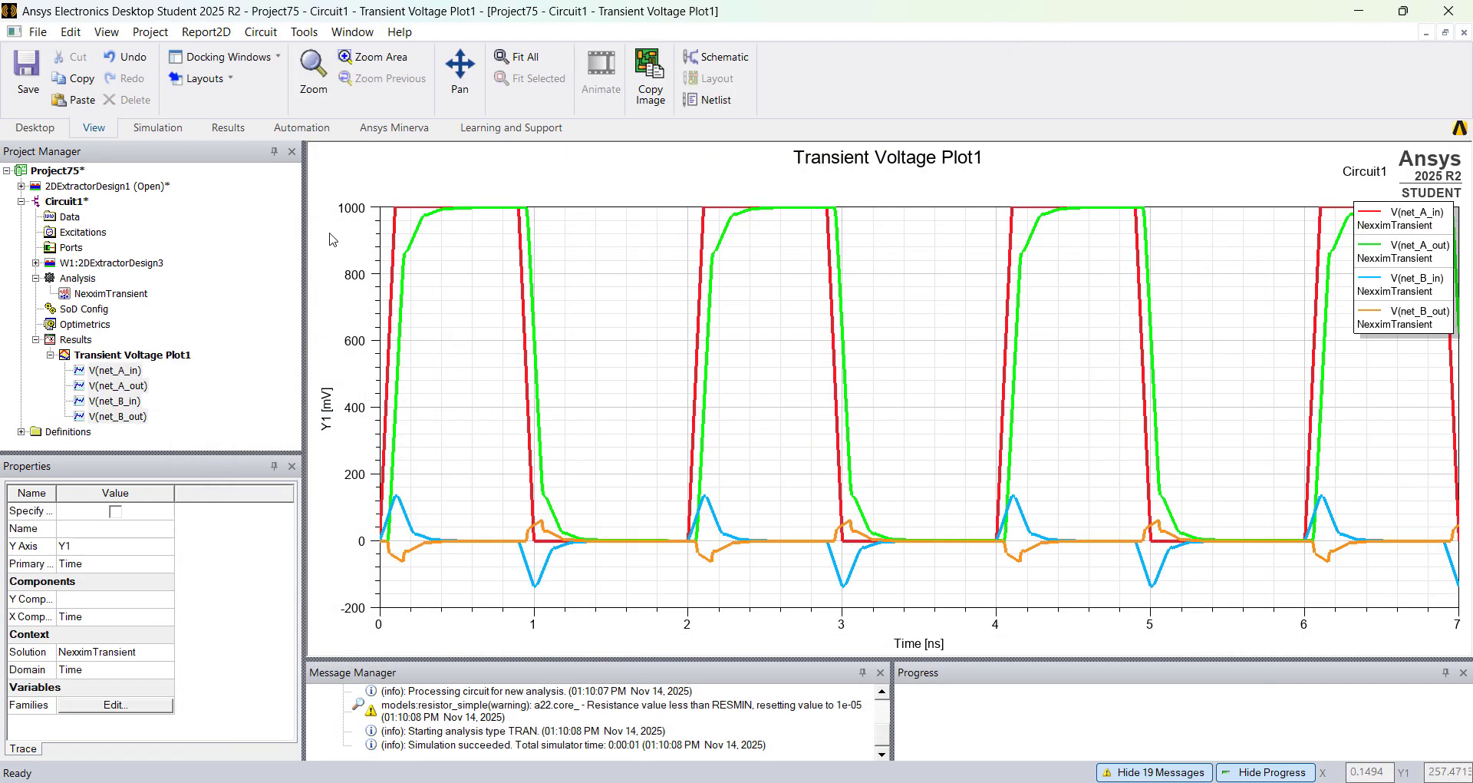
Step: Inspect each voltage trace in Transient Voltage Plot1 and check the dist variable value
left_click(396, 228)
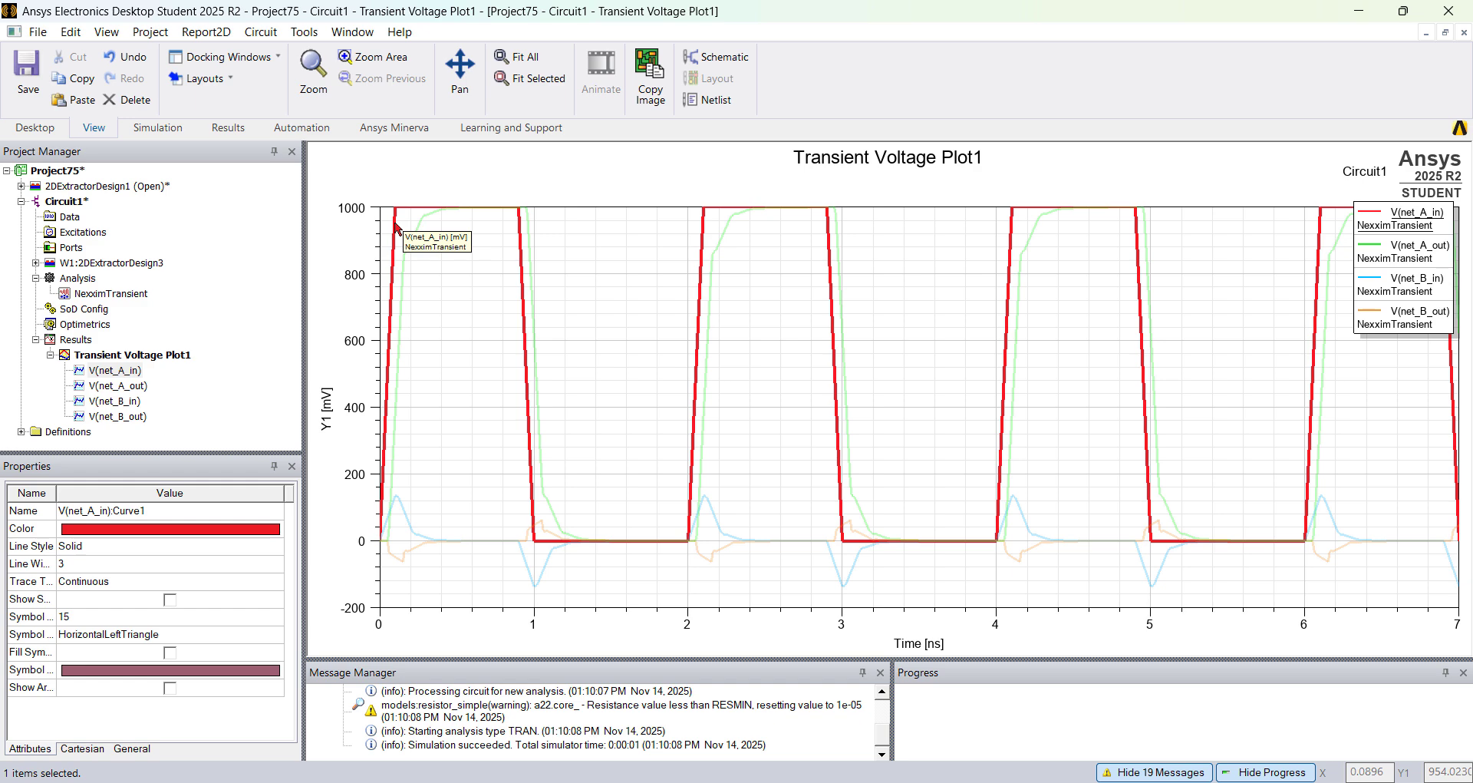
left_click(421, 231)
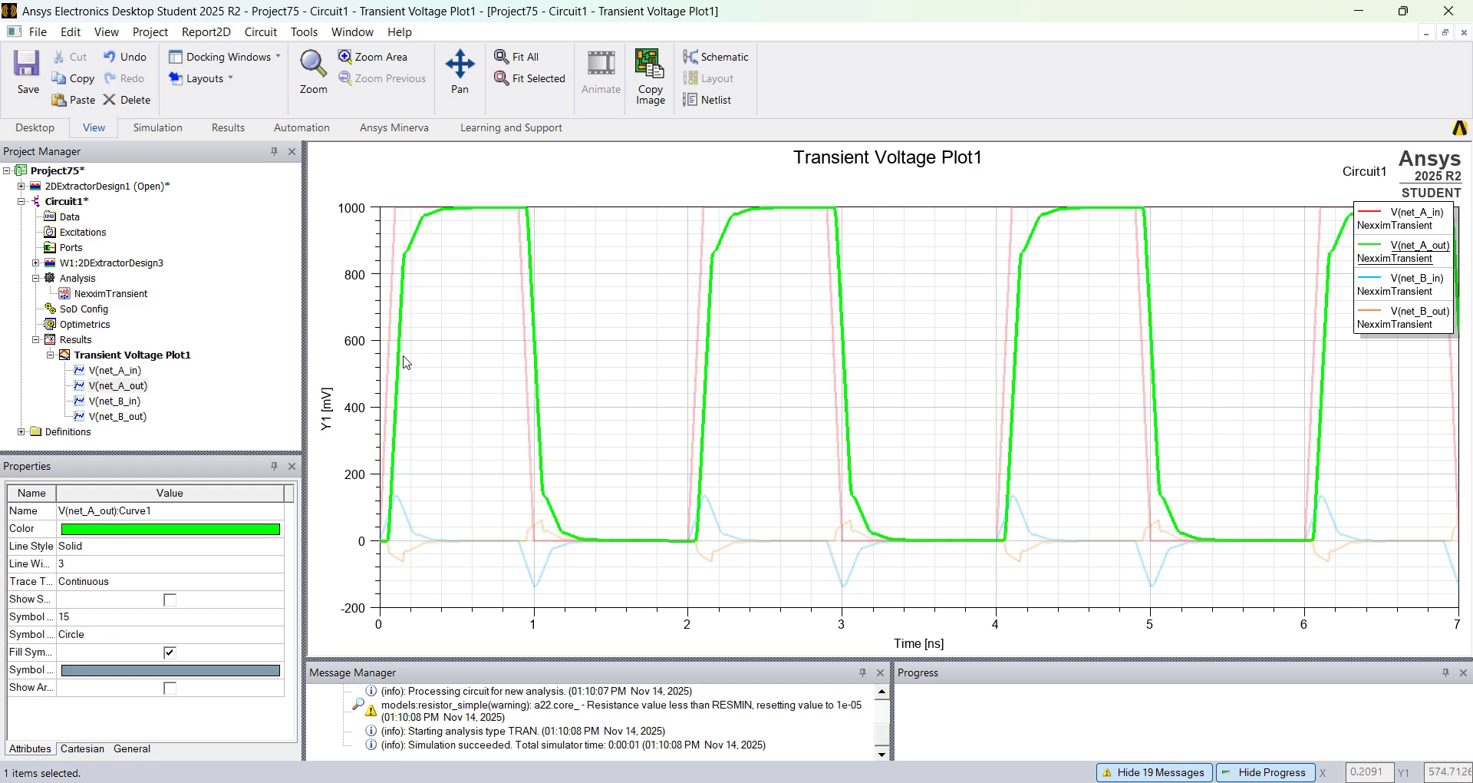
left_click(431, 362)
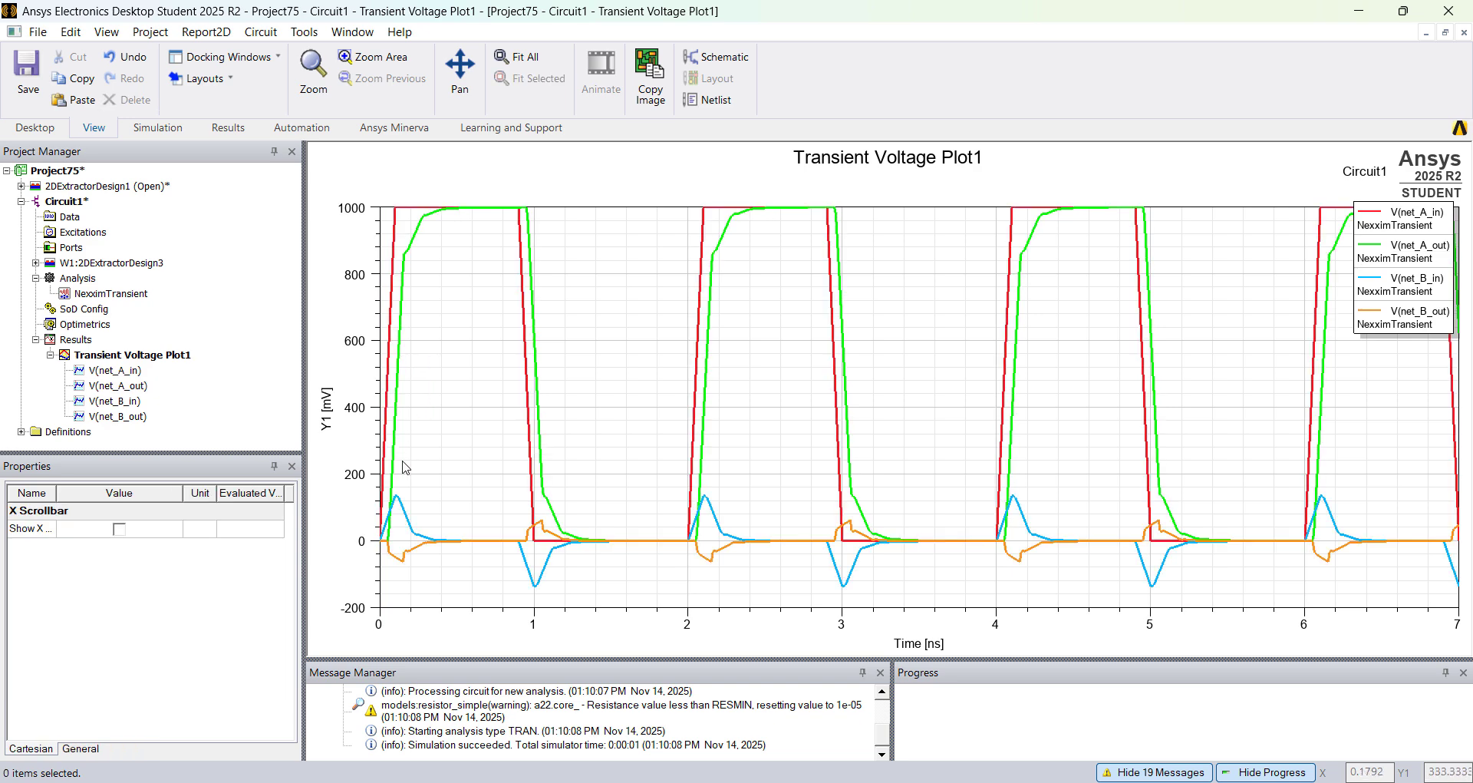
left_click(408, 537)
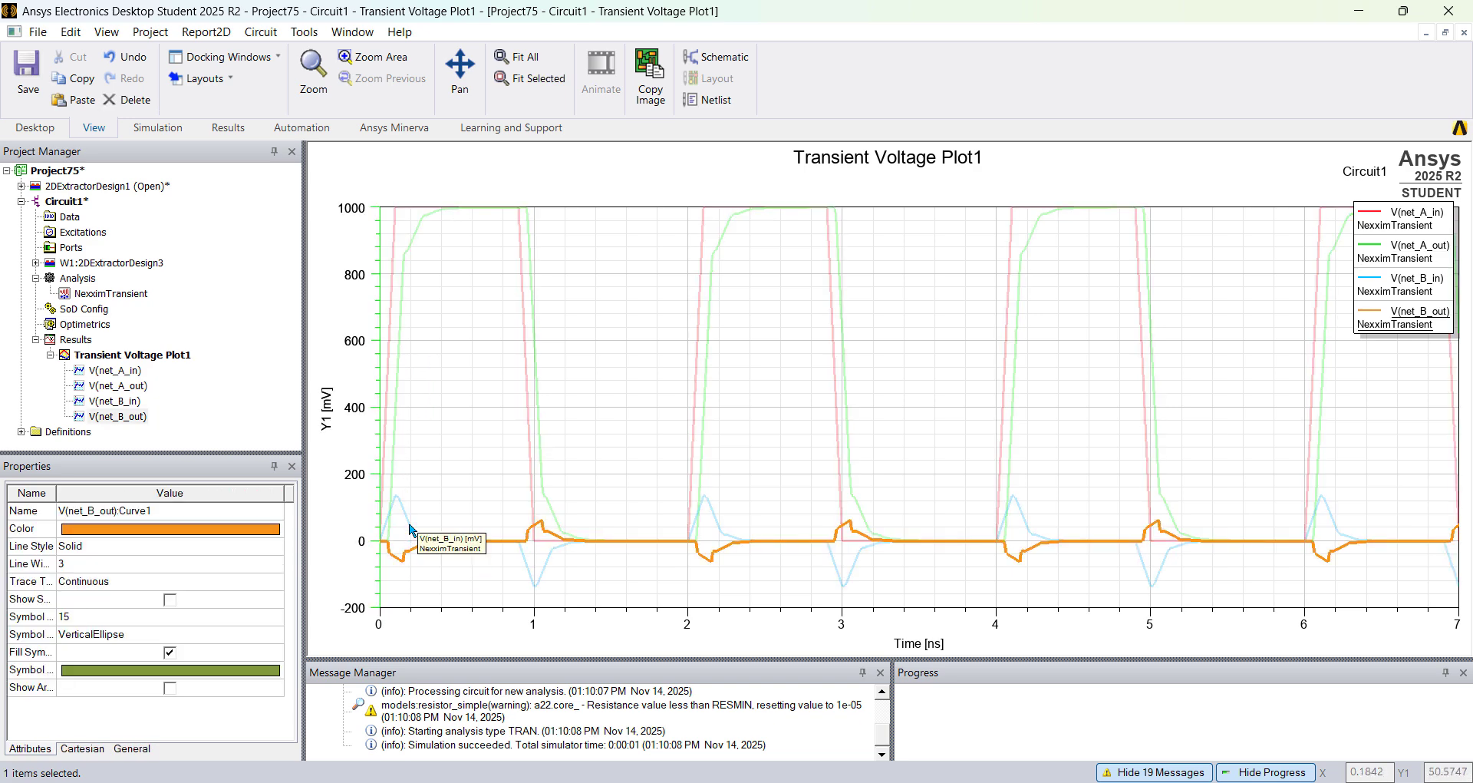
left_click(410, 529)
left_click(445, 518)
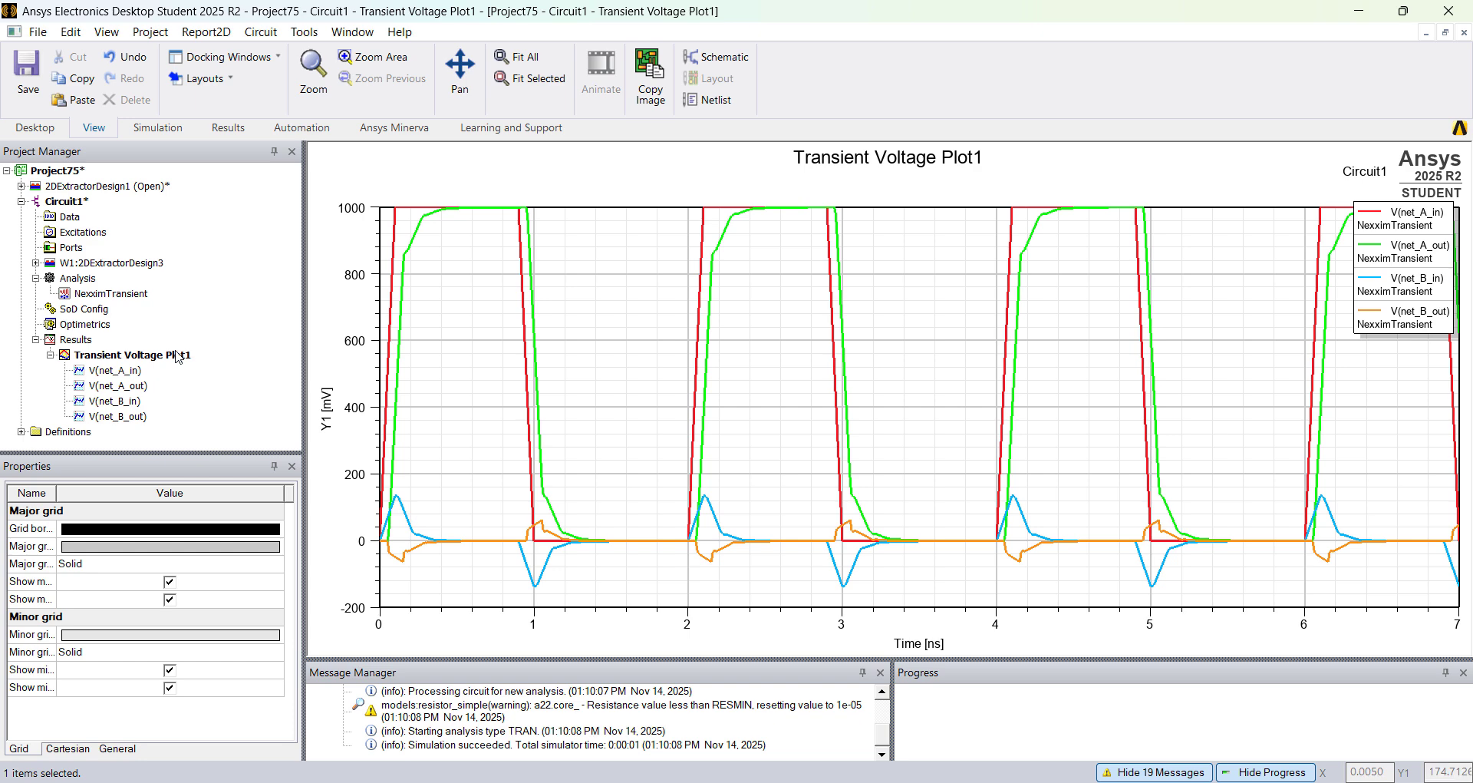
left_click(58, 200)
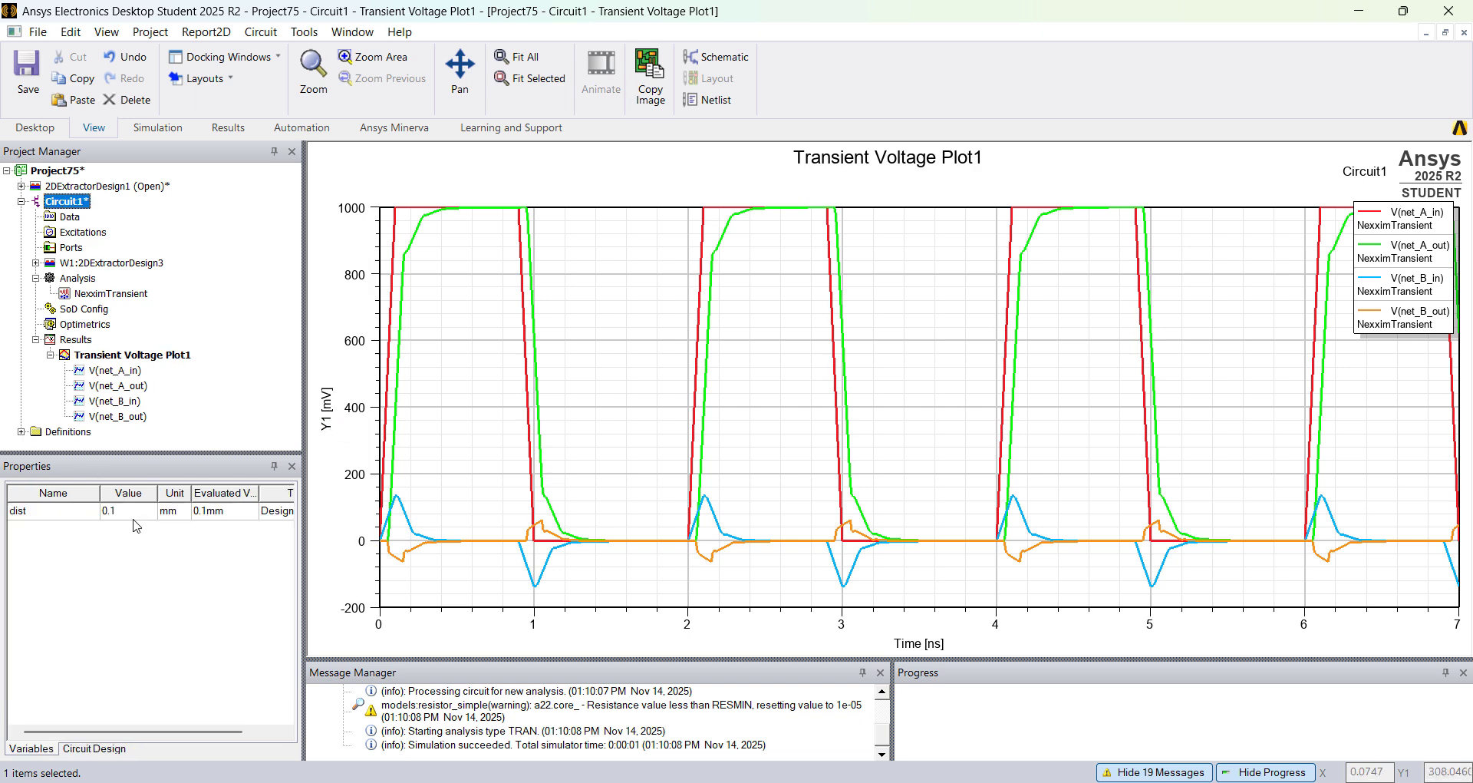
left_click(215, 430)
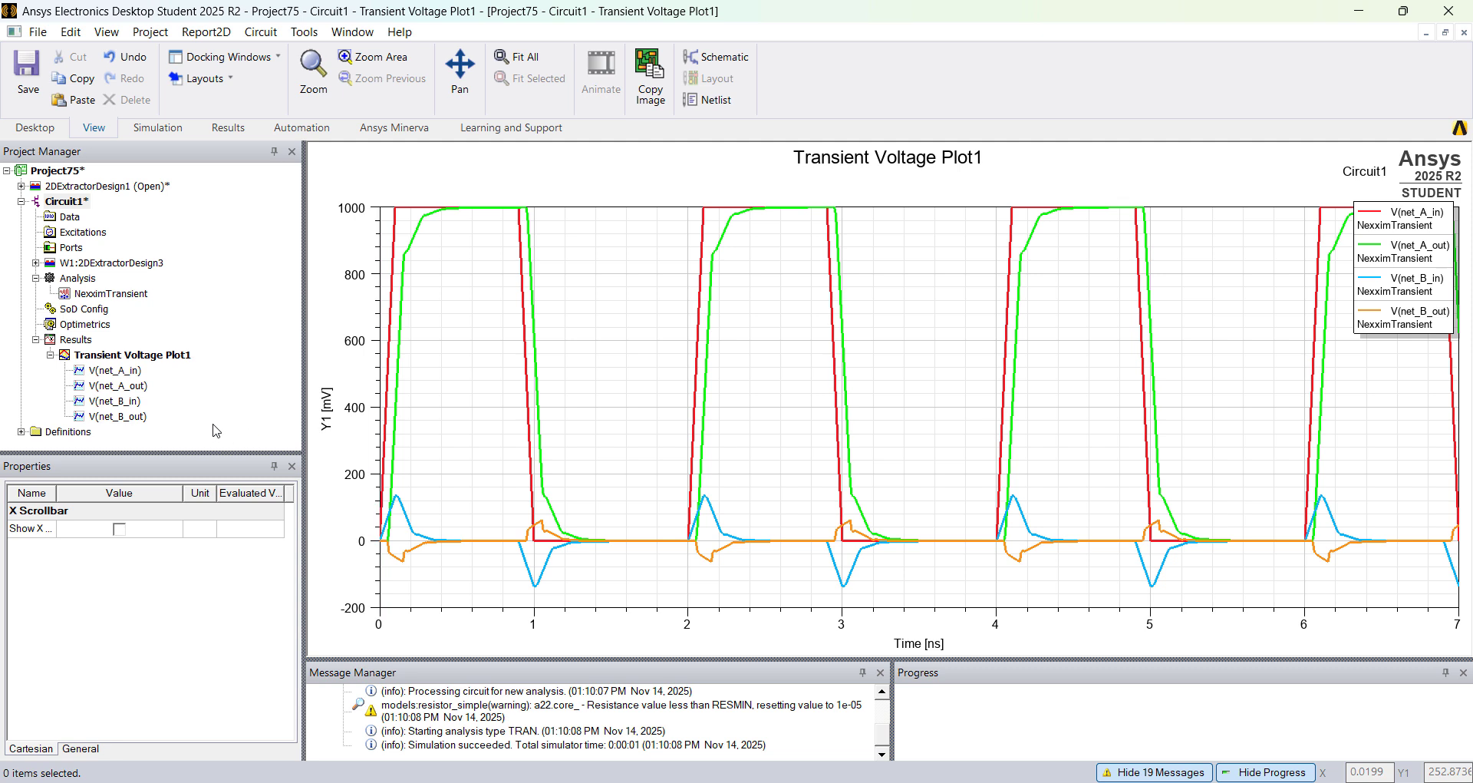
Step: Add a parametric setup sweeping dist linearly from 0.1 to 0.4 mm in 0.1 mm steps
right_click(110, 330)
mouse_move(217, 375)
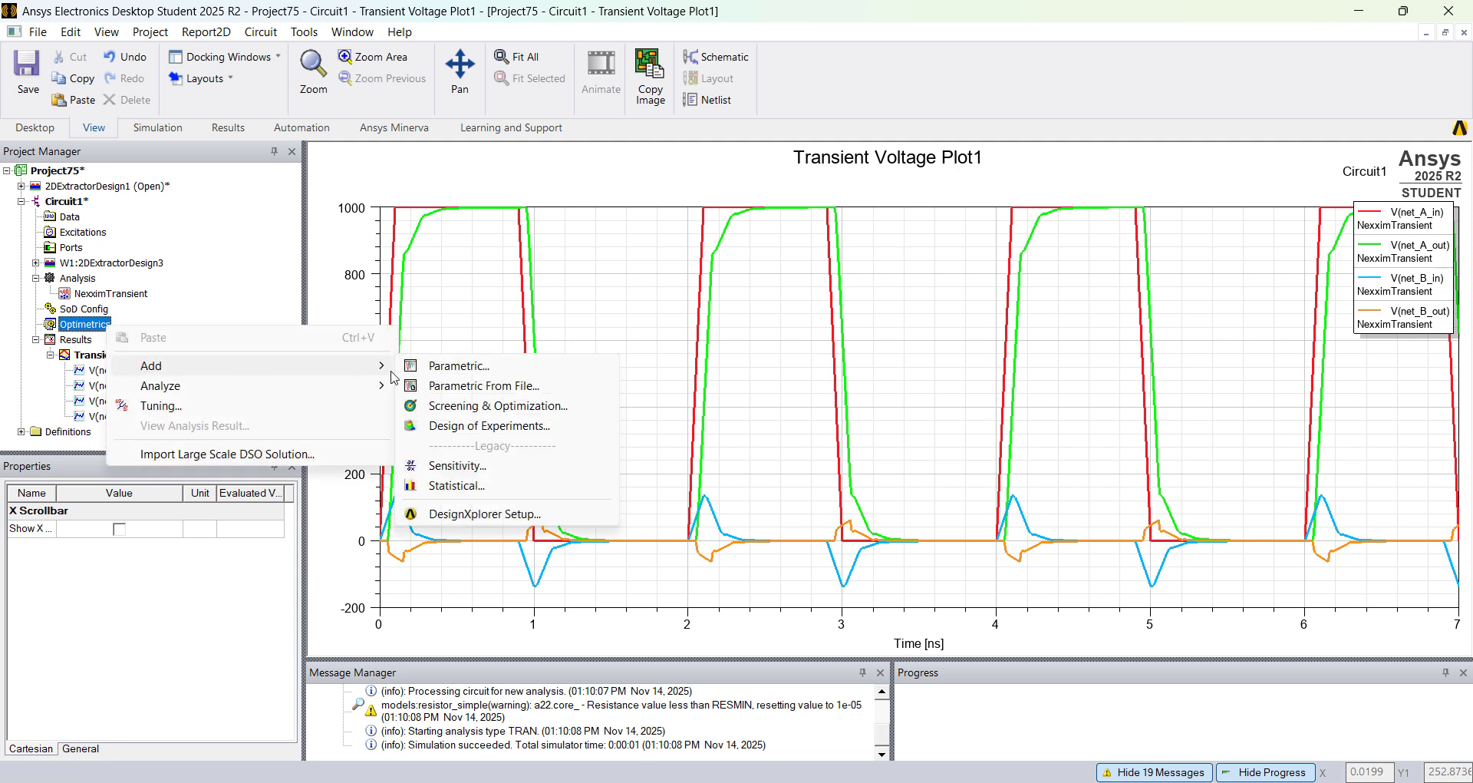
left_click(439, 367)
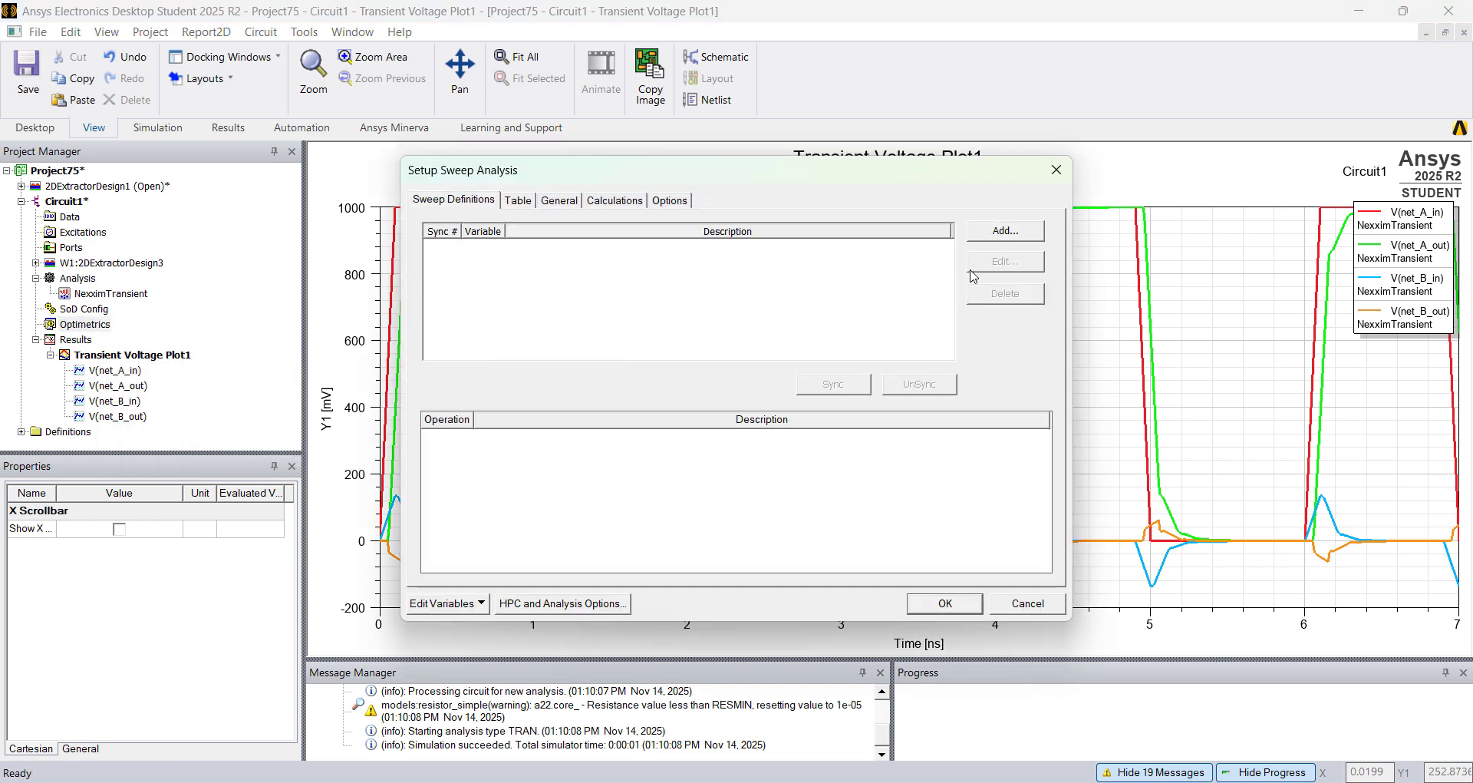
left_click(1006, 232)
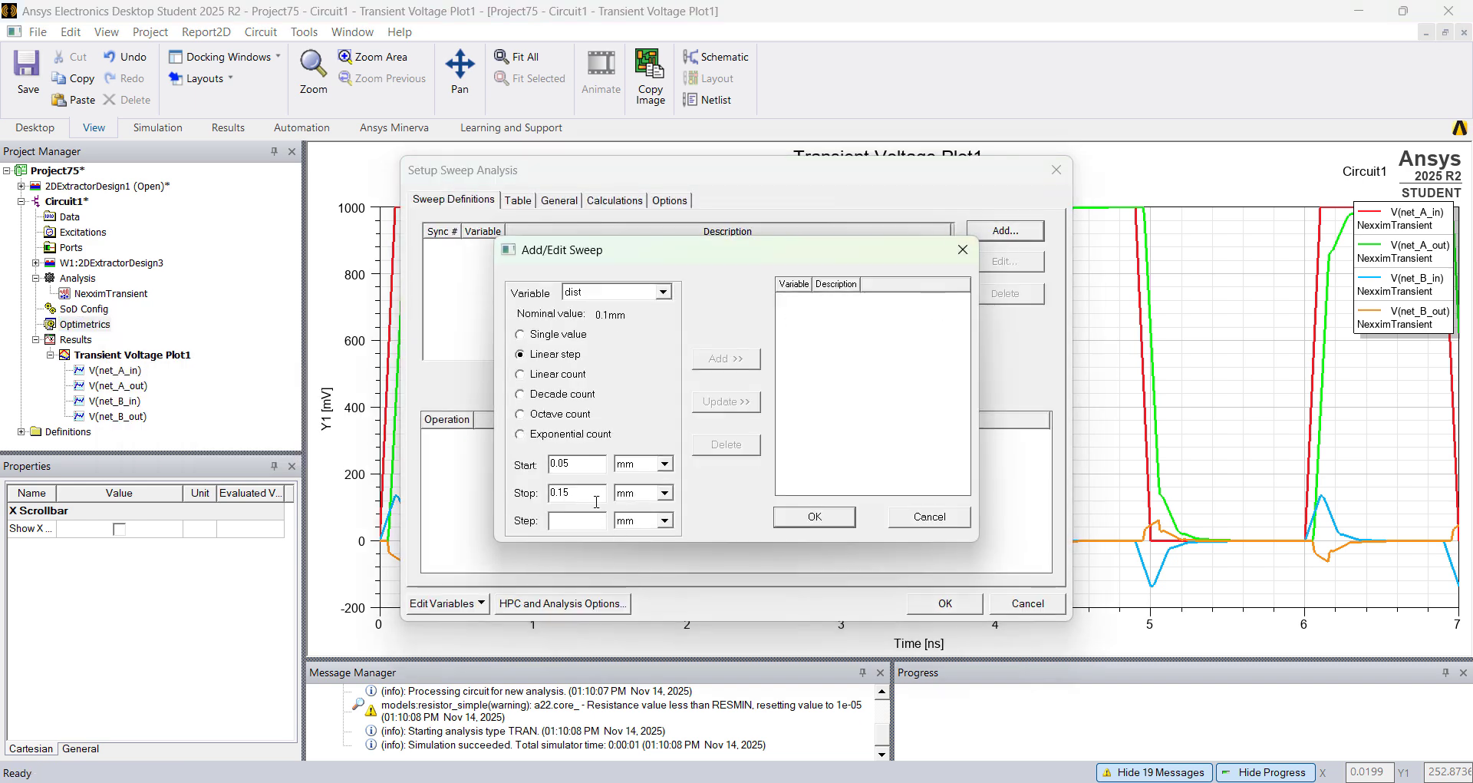
double_click(588, 458)
type("0.1")
key("Tab")
type("0.")
type("0.4")
key("BackSpace")
type("1")
left_click(726, 358)
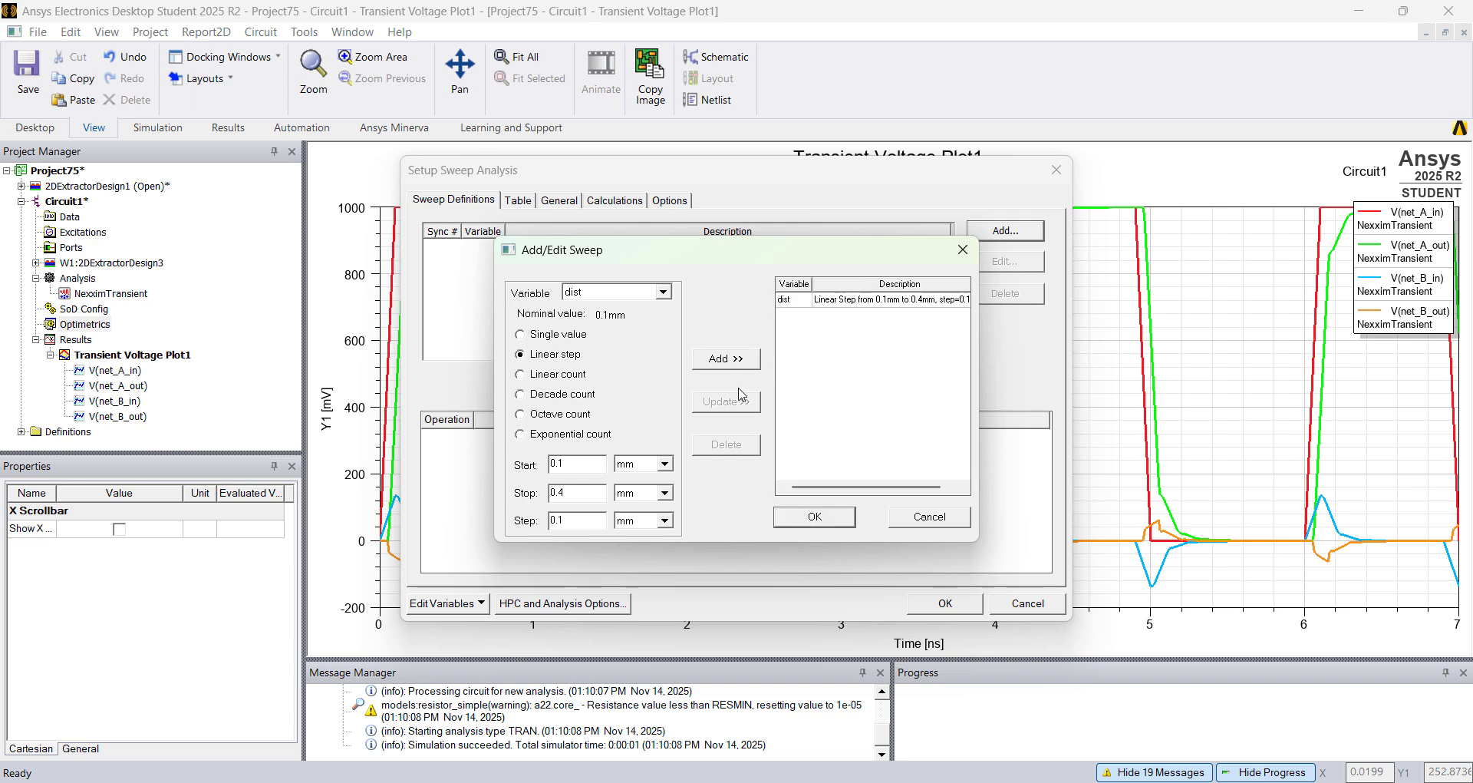
left_click(814, 518)
left_click(945, 603)
Step: Run the ParametricSetup1 sweep analysis
right_click(125, 294)
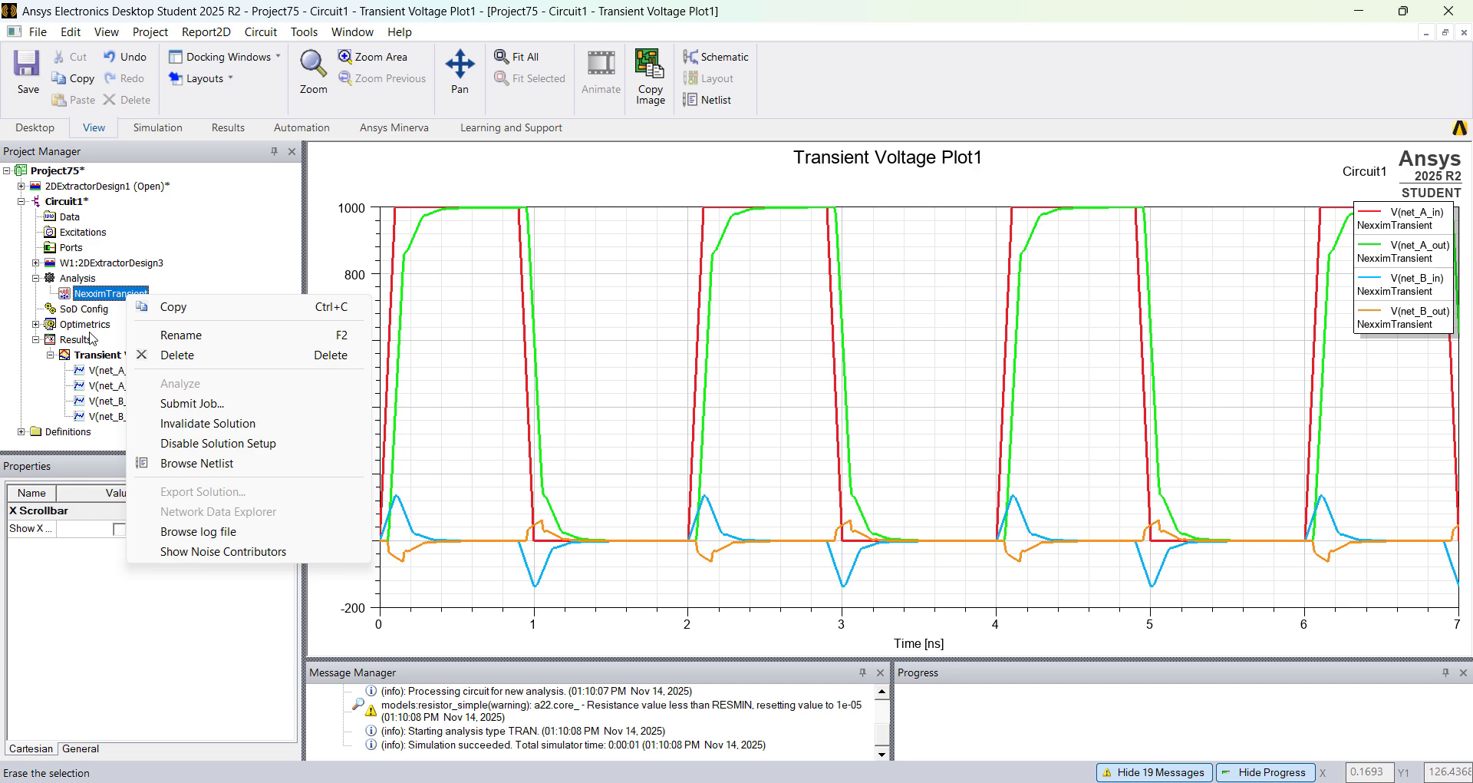
left_click(35, 324)
left_click(138, 343)
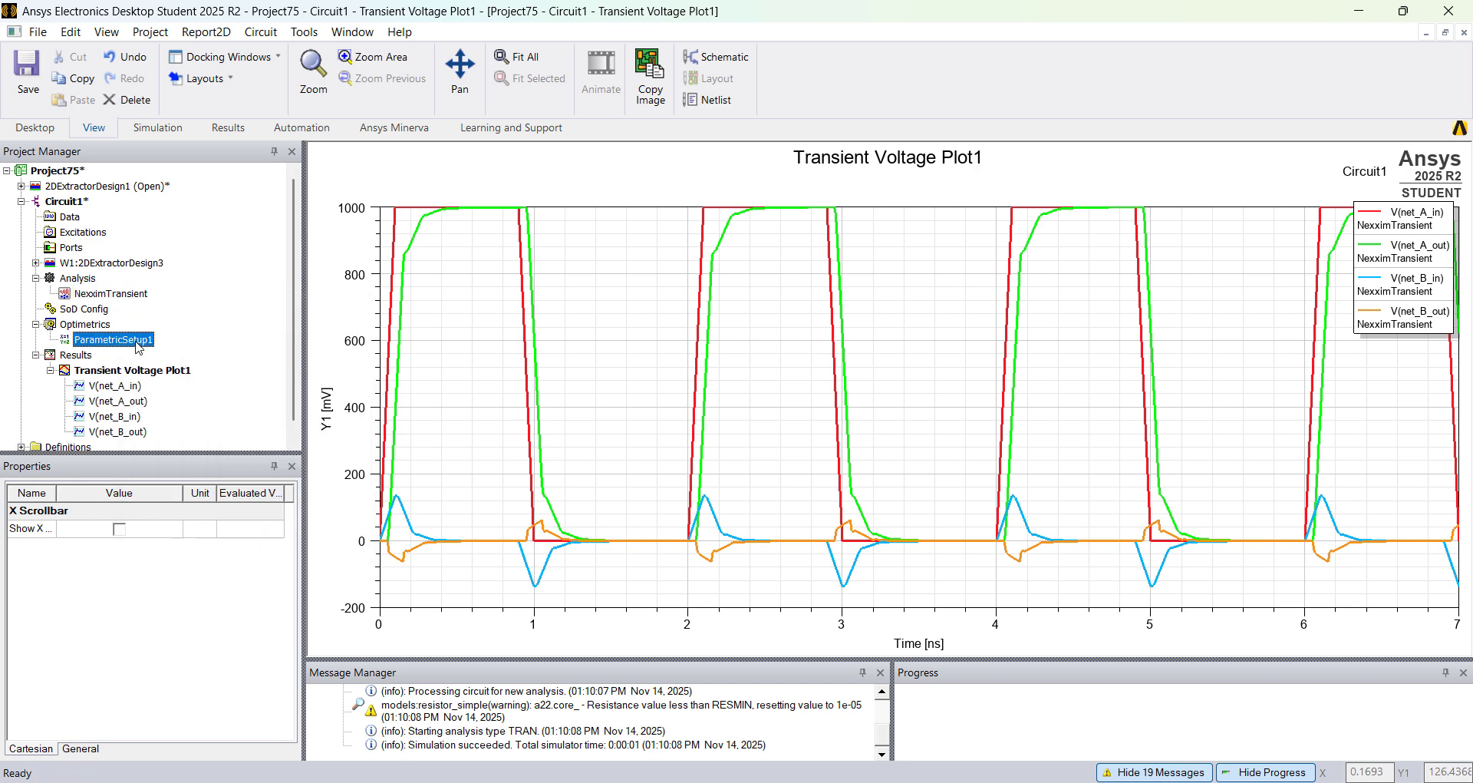
right_click(138, 343)
left_click(212, 505)
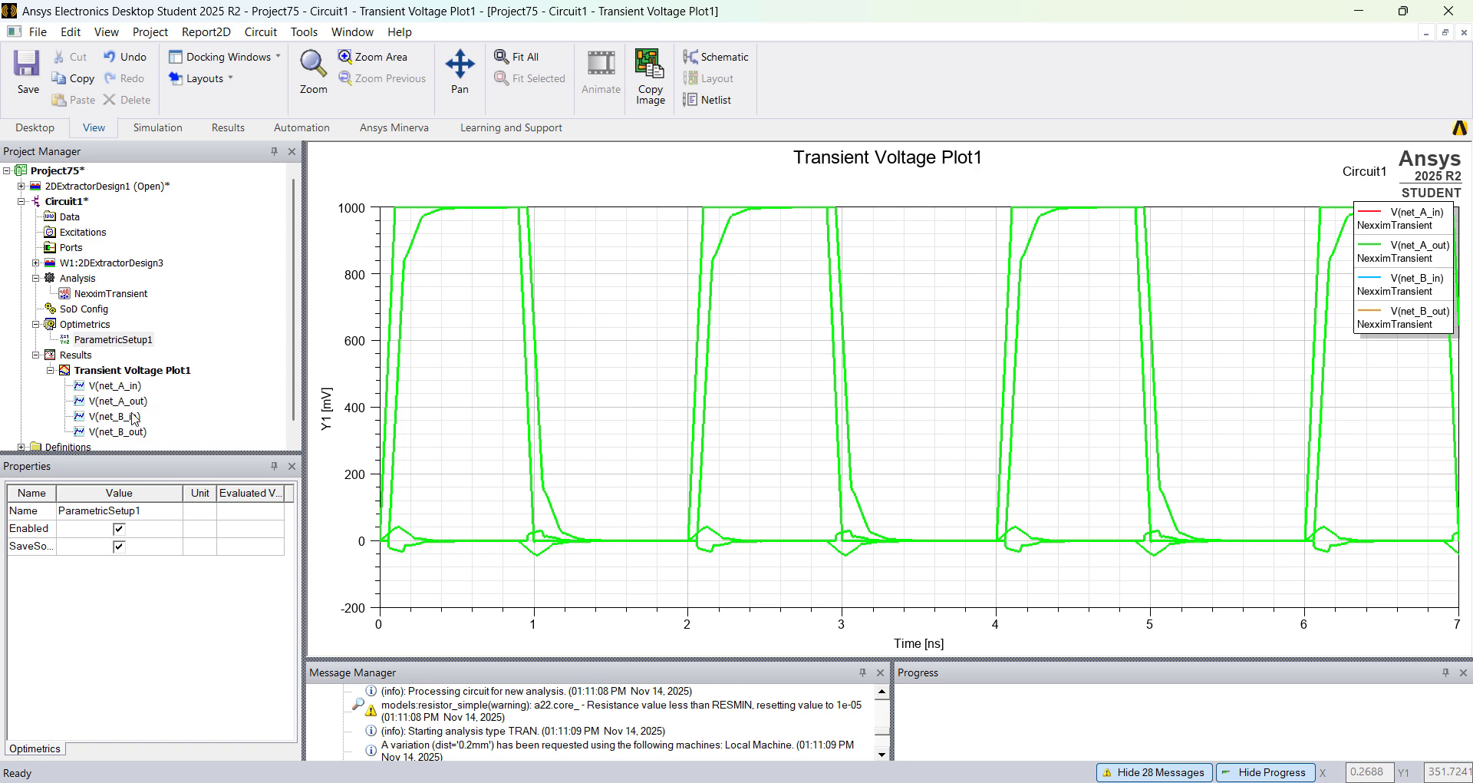
Step: Create a new report with all four net voltages, using all dist values as sweep families
double_click(134, 418)
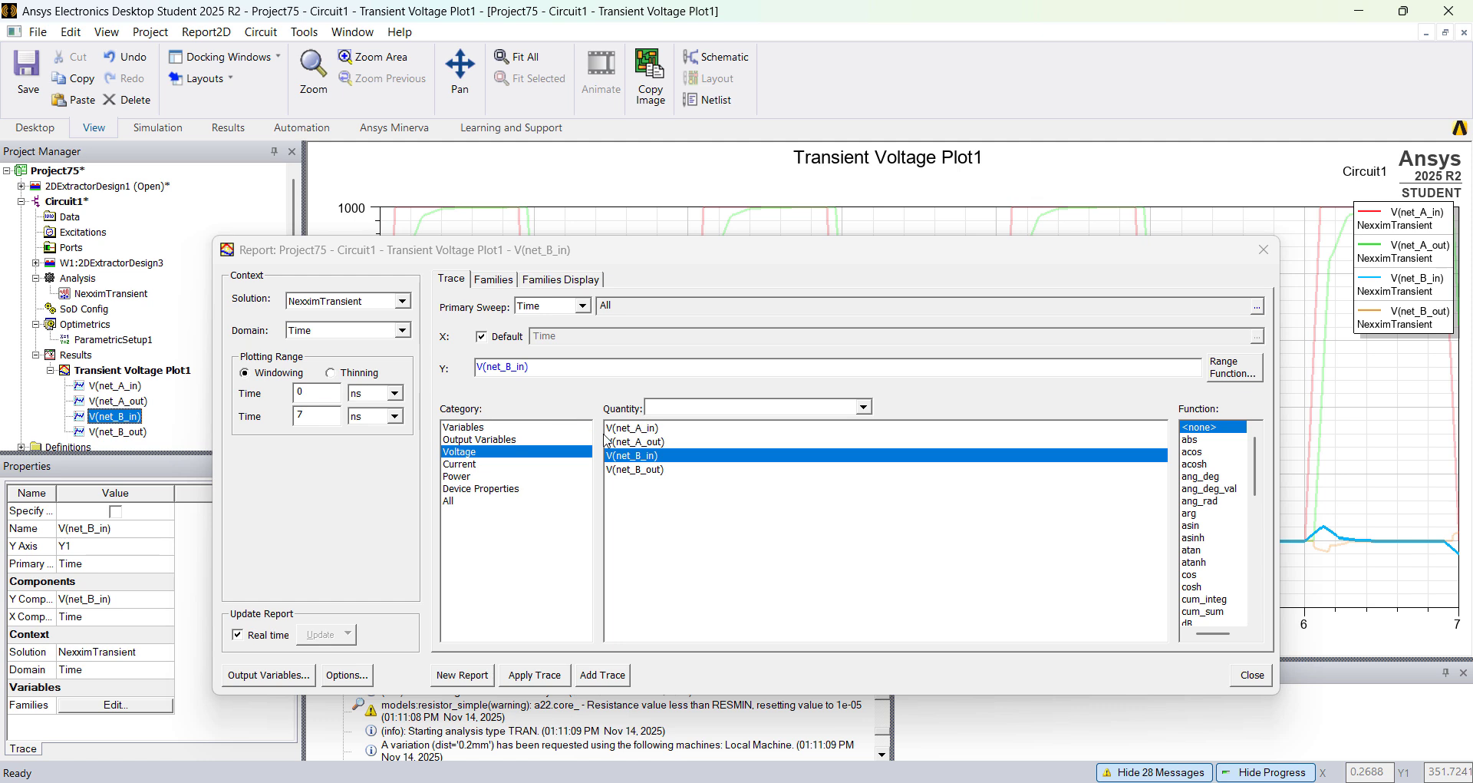
left_click(676, 469)
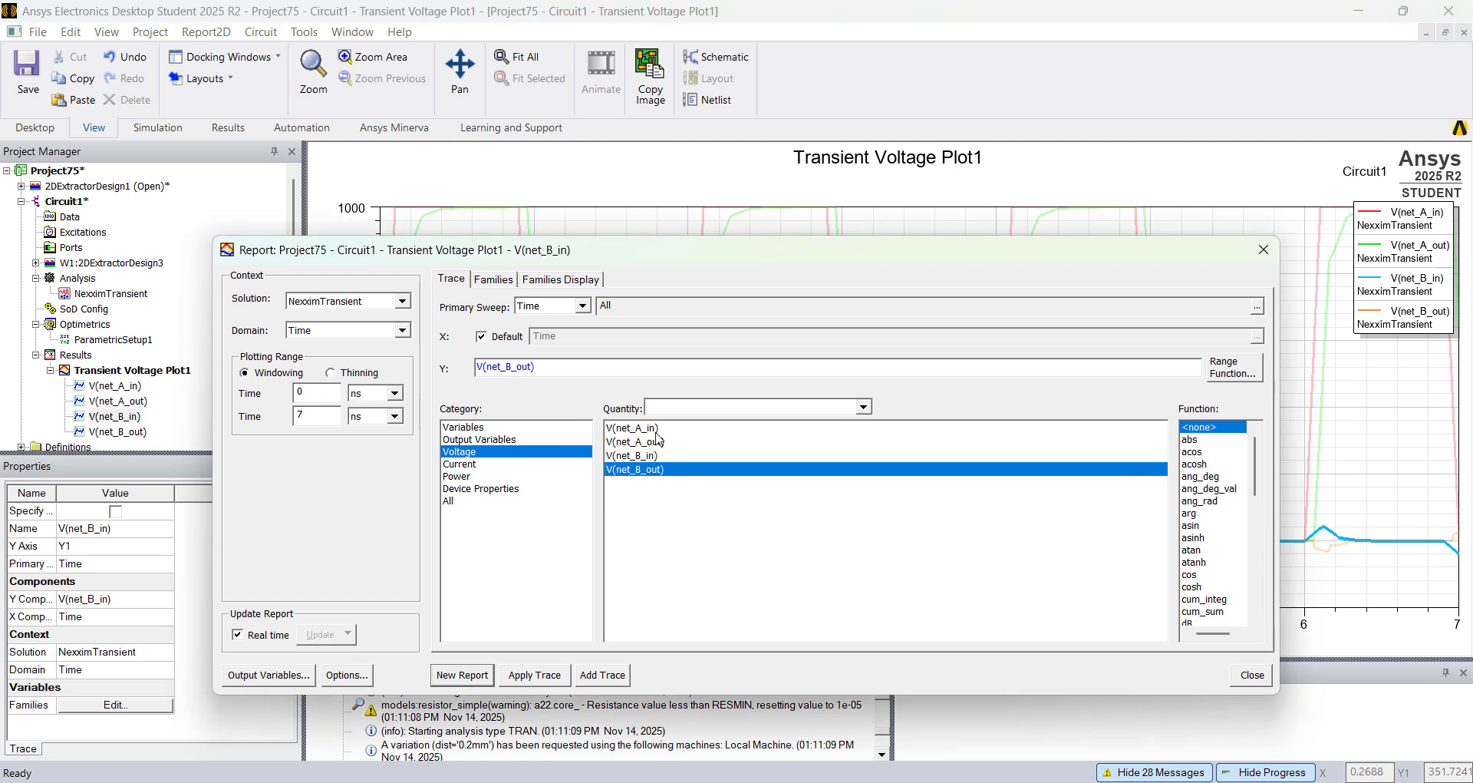
left_click(657, 433, "shift")
left_click(488, 282)
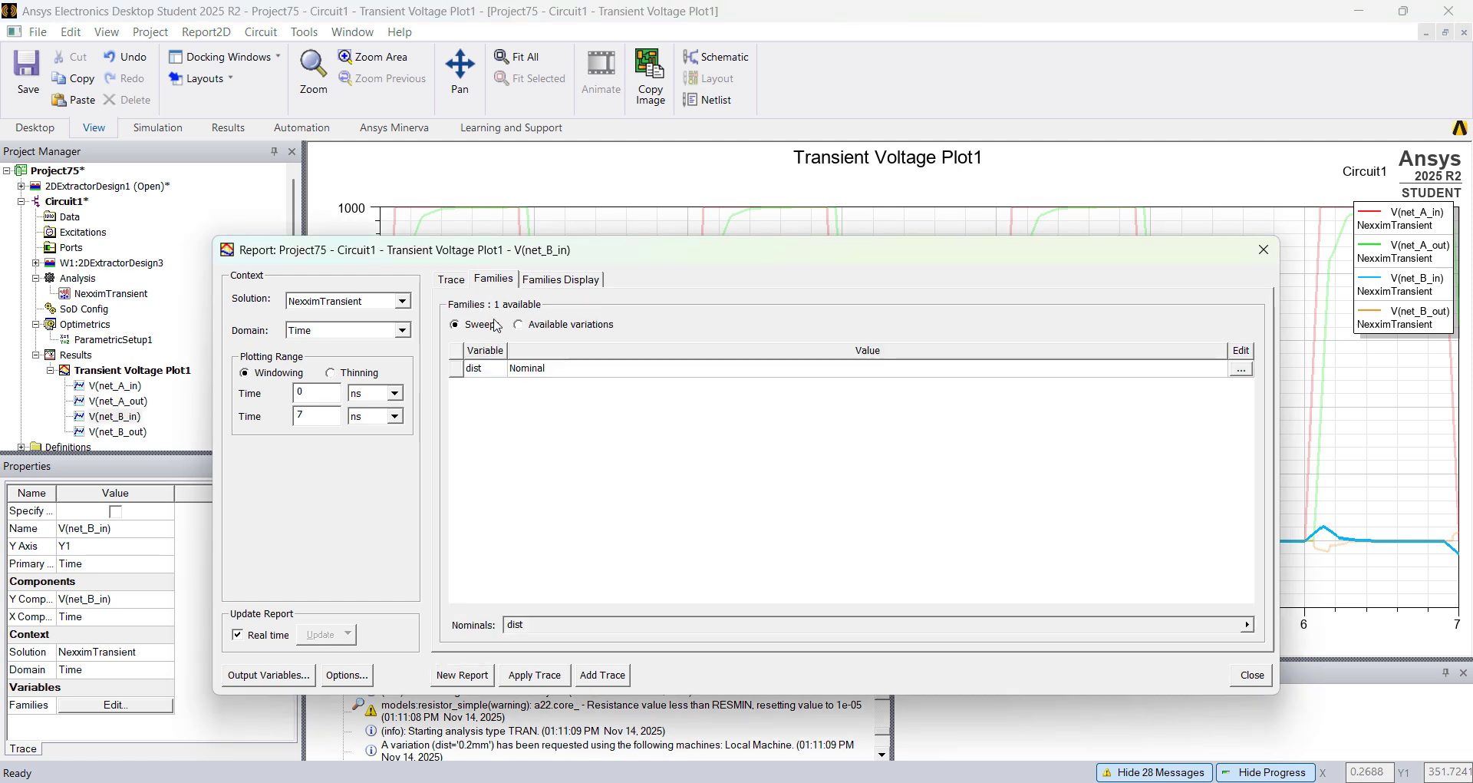
left_click(1249, 371)
left_click(1269, 382)
left_click(463, 675)
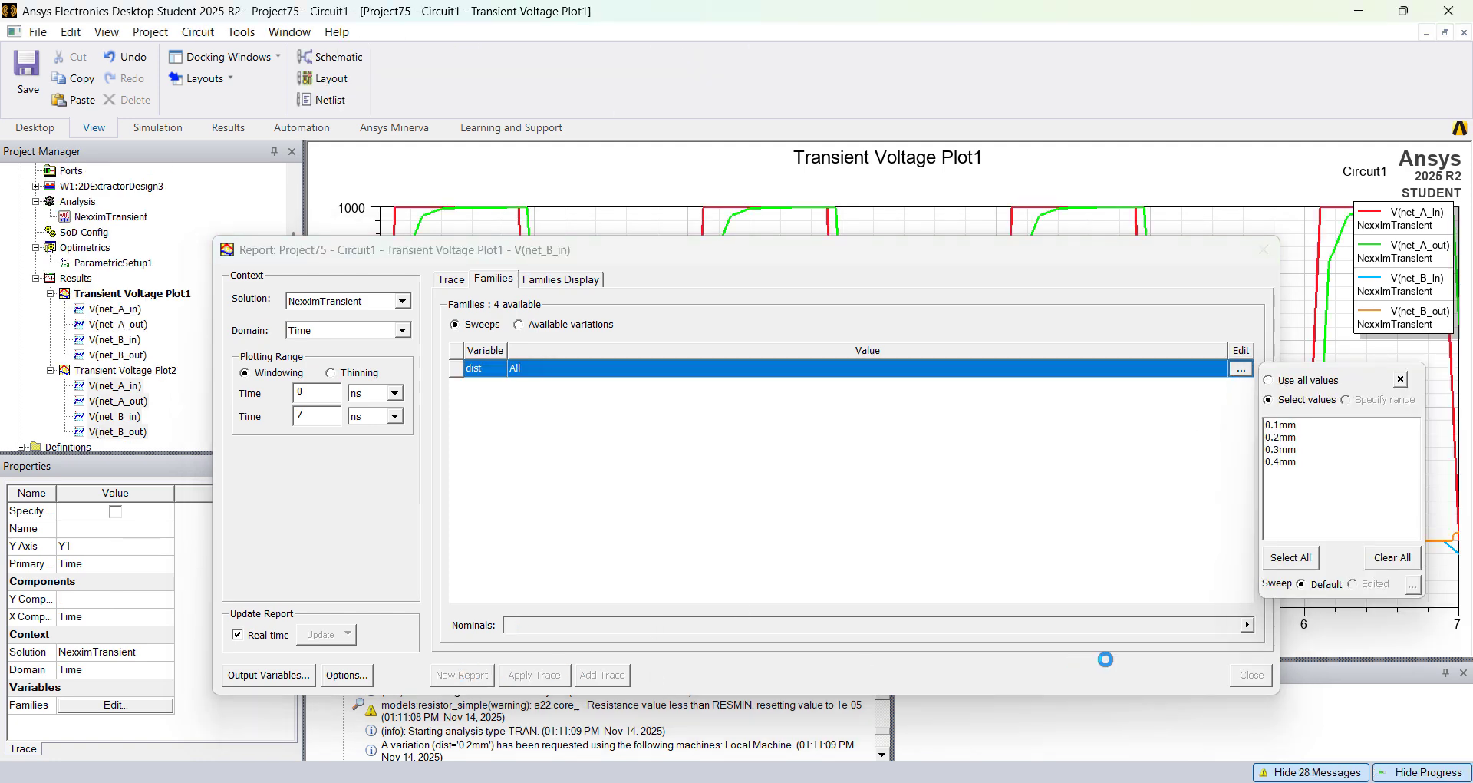
left_click(1248, 675)
Step: Inspect the dist 0.4mm V(net_A_out) trace and the dist 0.1mm and 0.2mm V(net_B_in) traces
left_click(685, 412)
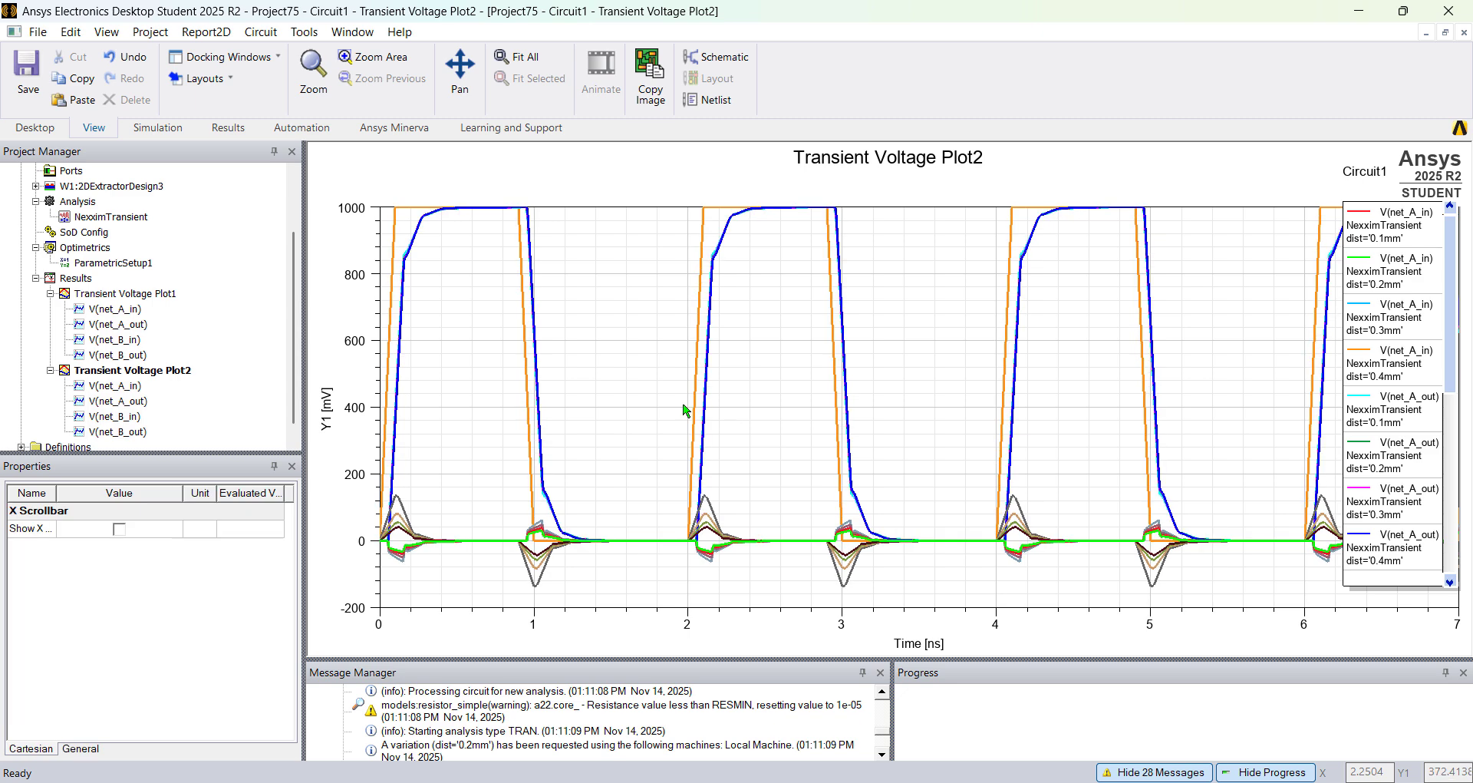
left_click(412, 244)
left_click_drag(413, 244, 660, 379)
scroll(547, 414, "down", 2)
scroll(599, 391, "up", 4)
scroll(603, 435, "down", 3)
left_click(531, 588)
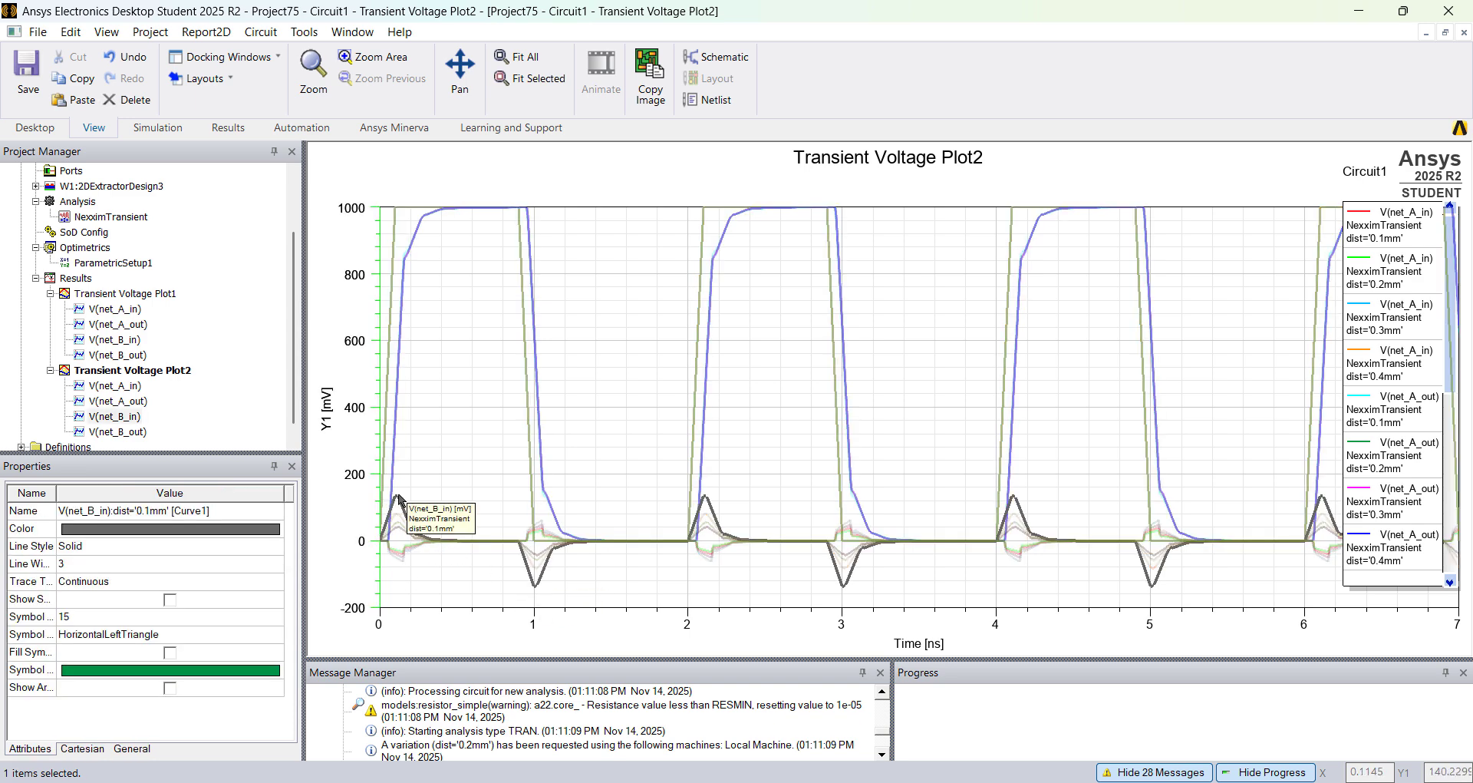
left_click(400, 539)
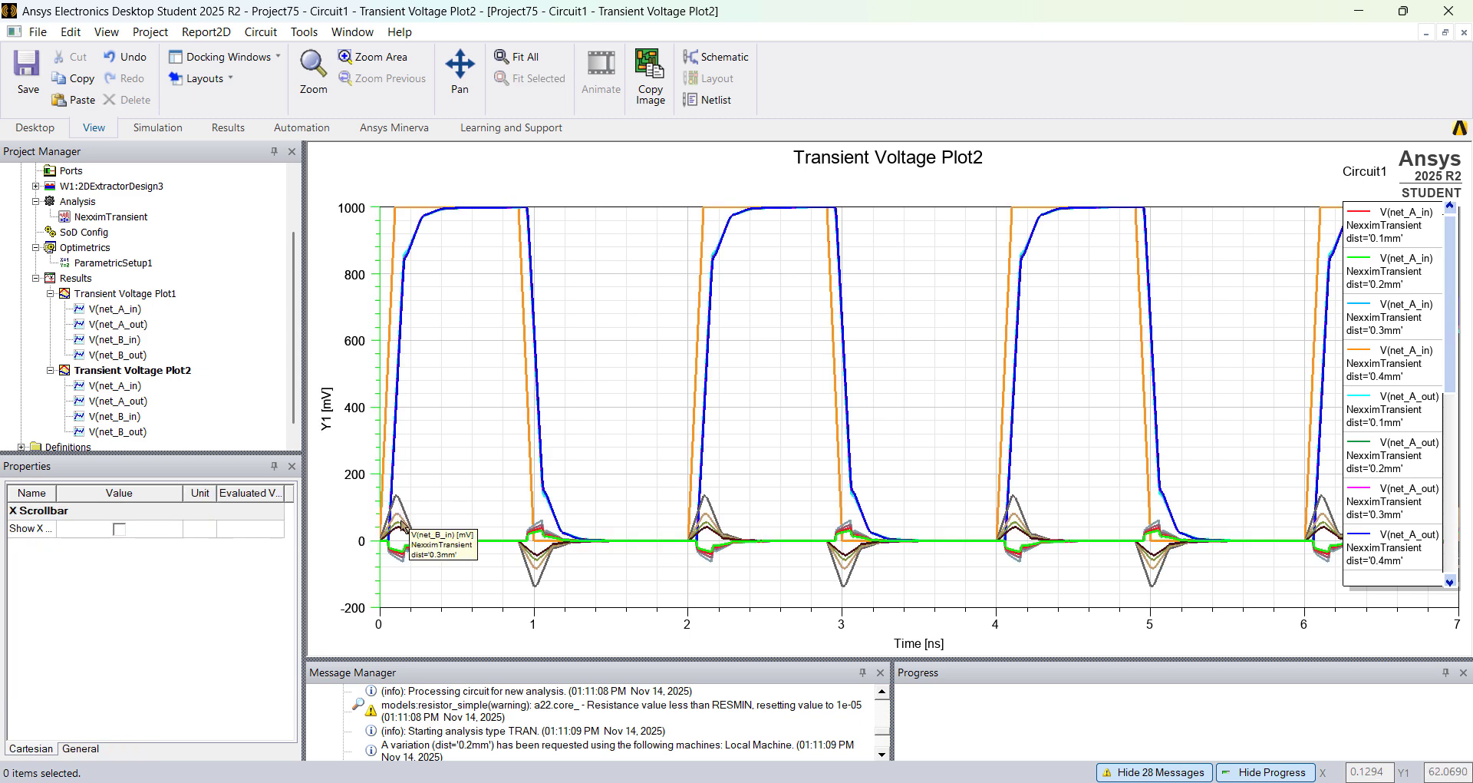